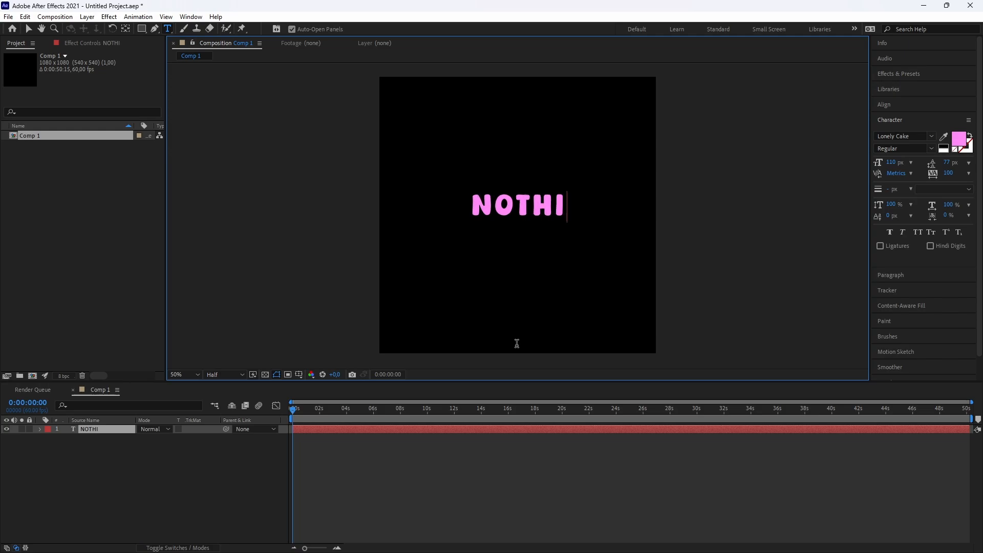
Finish the NOTHI text entry, center the layer's anchor point in its content, and center the layer in the composition
click(401, 460)
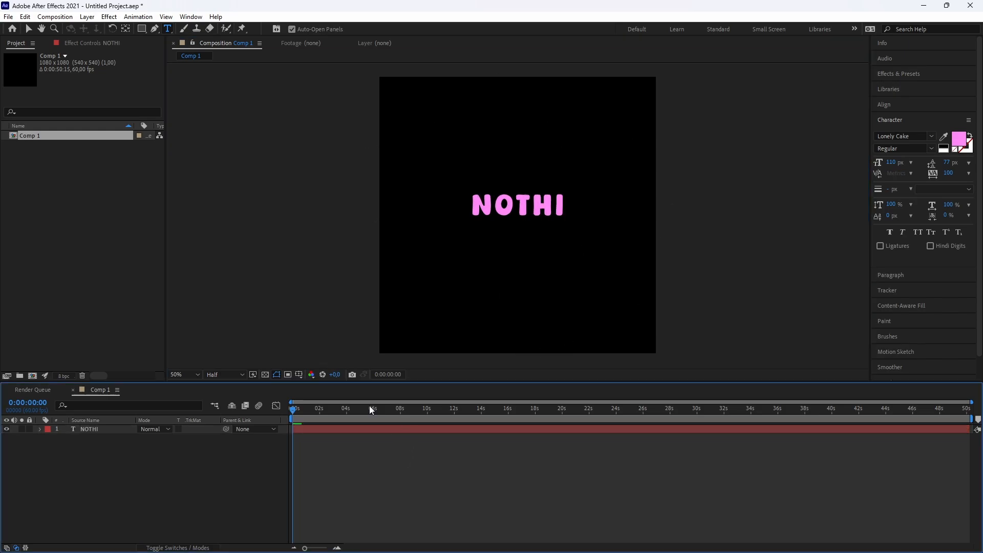
click(406, 431)
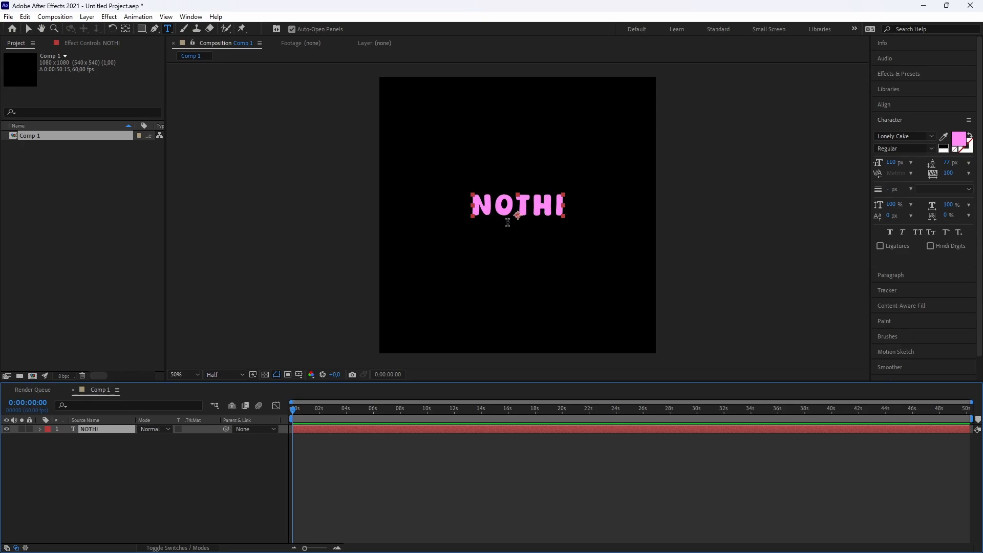
click(366, 445)
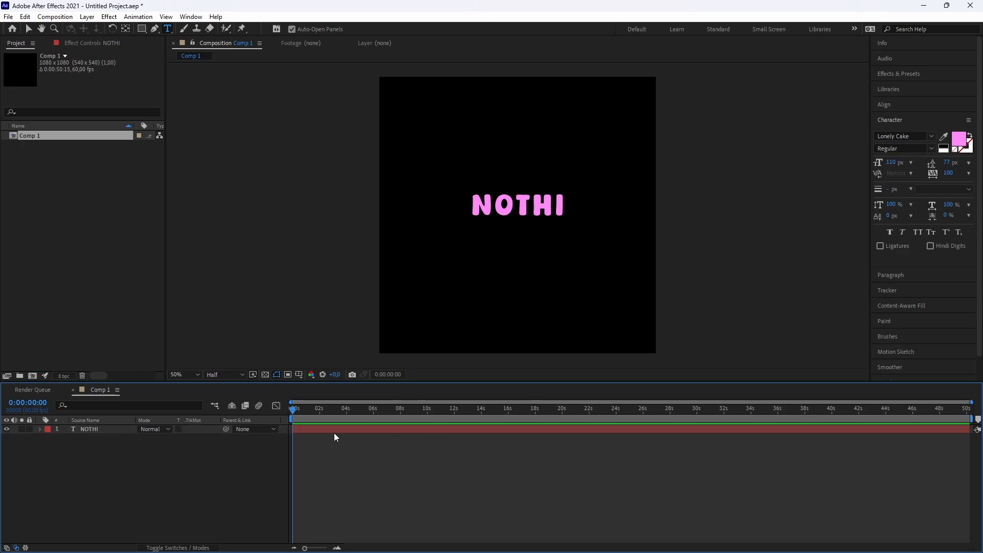
click(334, 429)
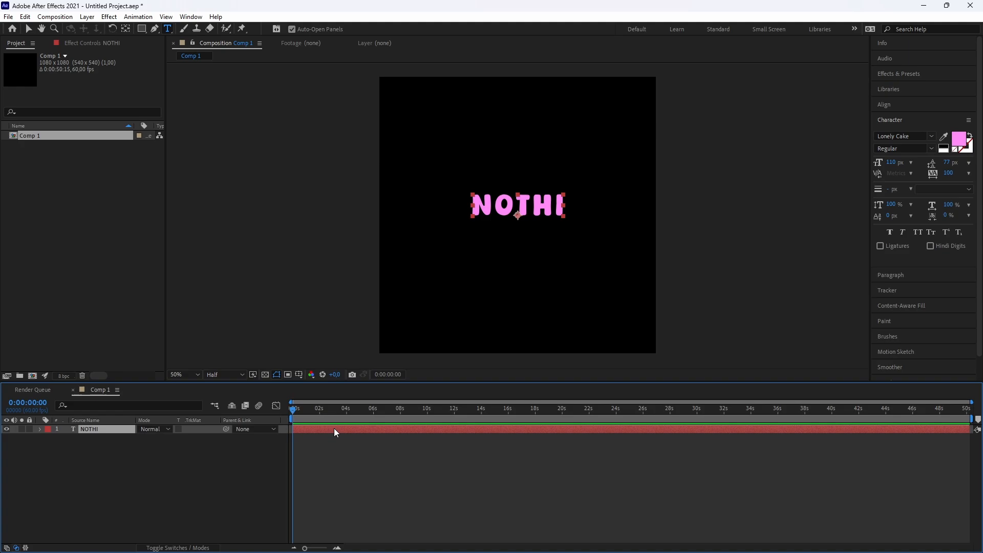
key(ctrl+alt+Home)
key(ctrl+Home)
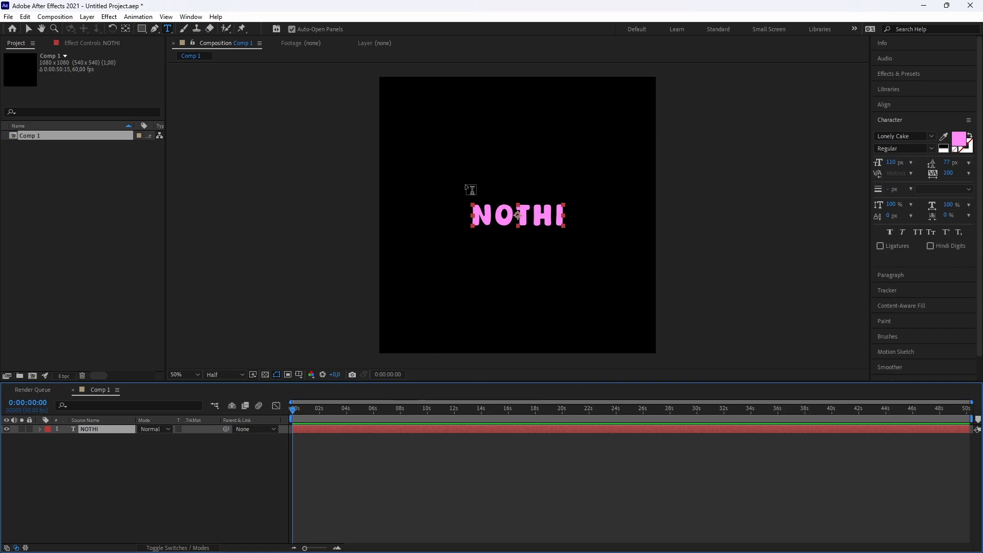
key(slash)
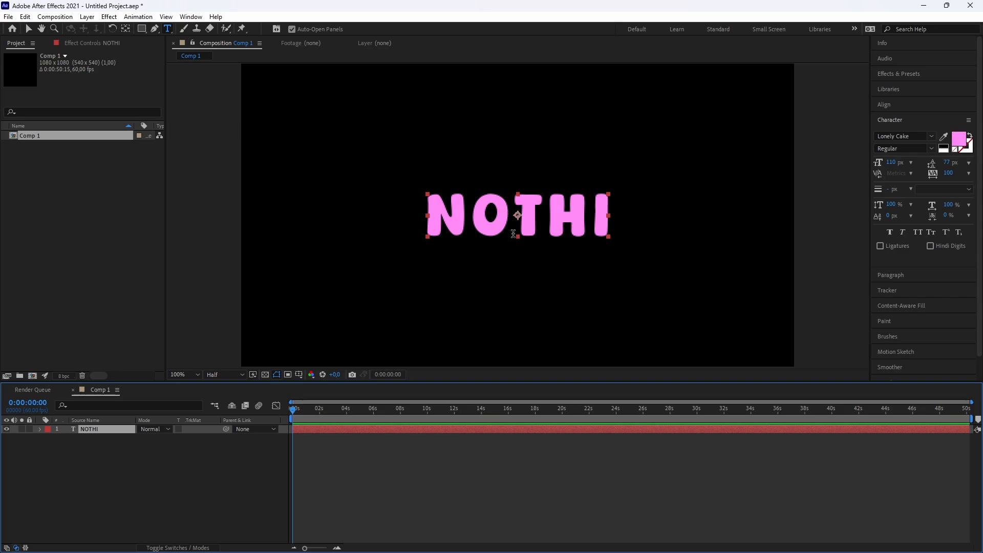
scroll(493, 235, down, 1)
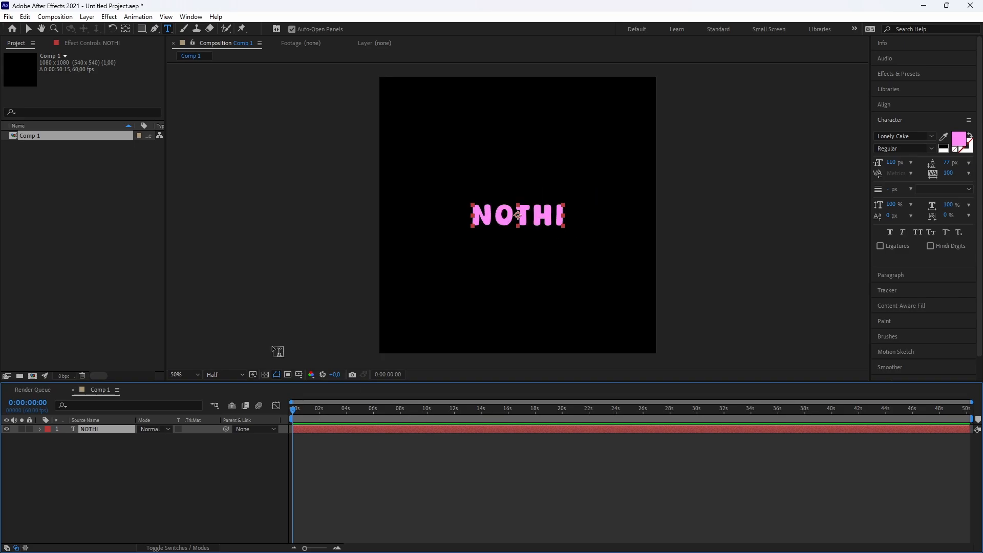
Apply the Turbulent Displace effect to the NOTHI text layer
click(76, 42)
right_click(324, 430)
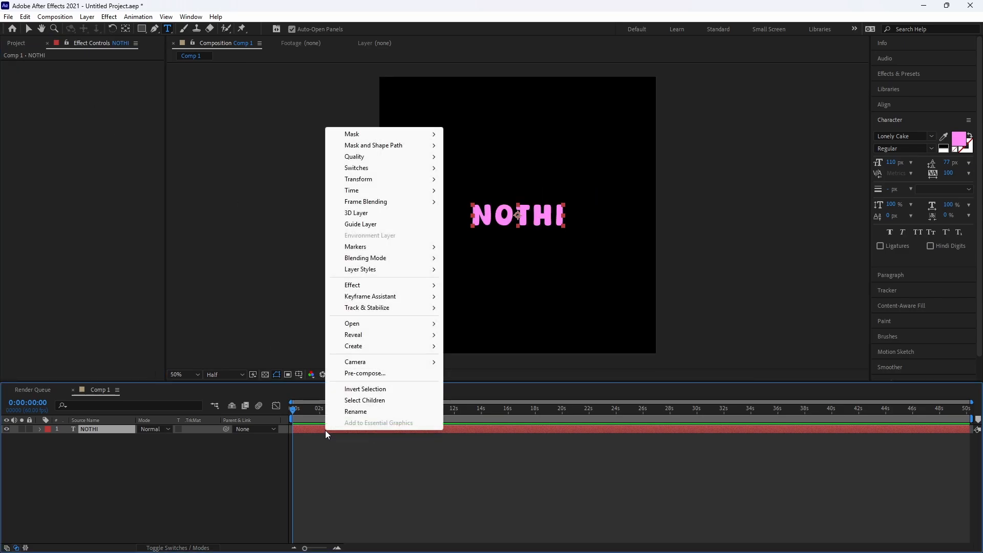
click(320, 434)
click(322, 431)
key(ctrl+space)
text(turbu)
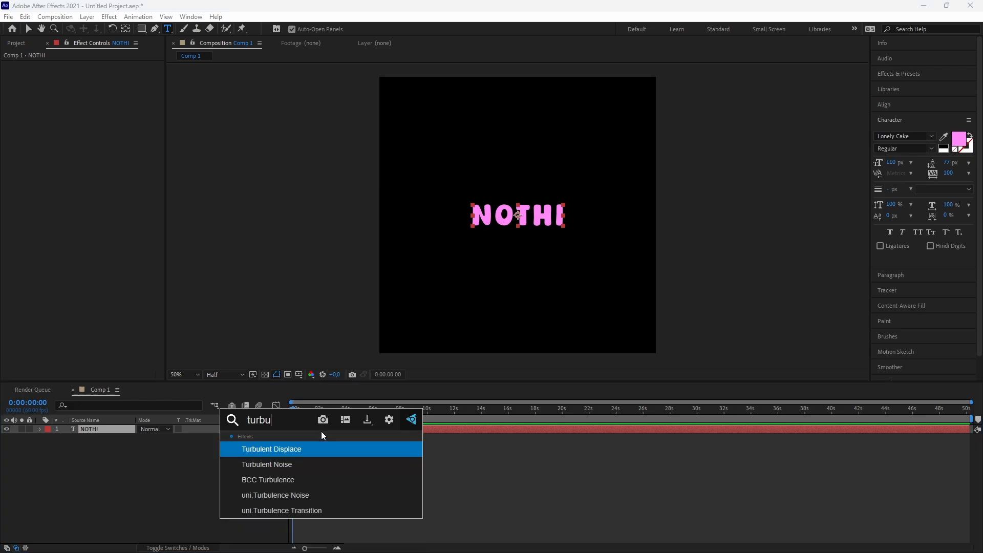
key(Return)
Set the Turbulent Displace Amount to -9
click(97, 82)
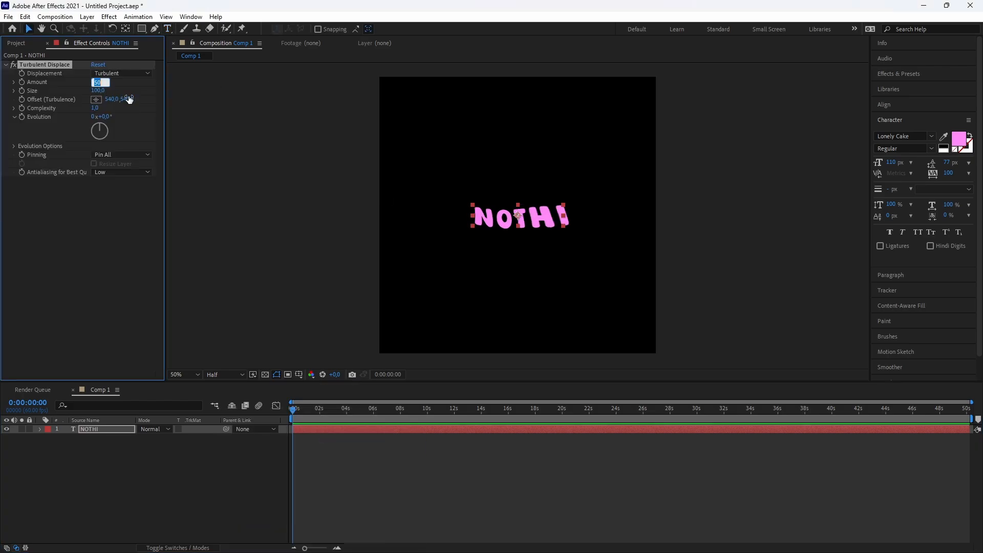
text(-9)
key(Return)
Try Evolution values of 1x+99° and 0x-84° on the Turbulent Displace effect
click(103, 117)
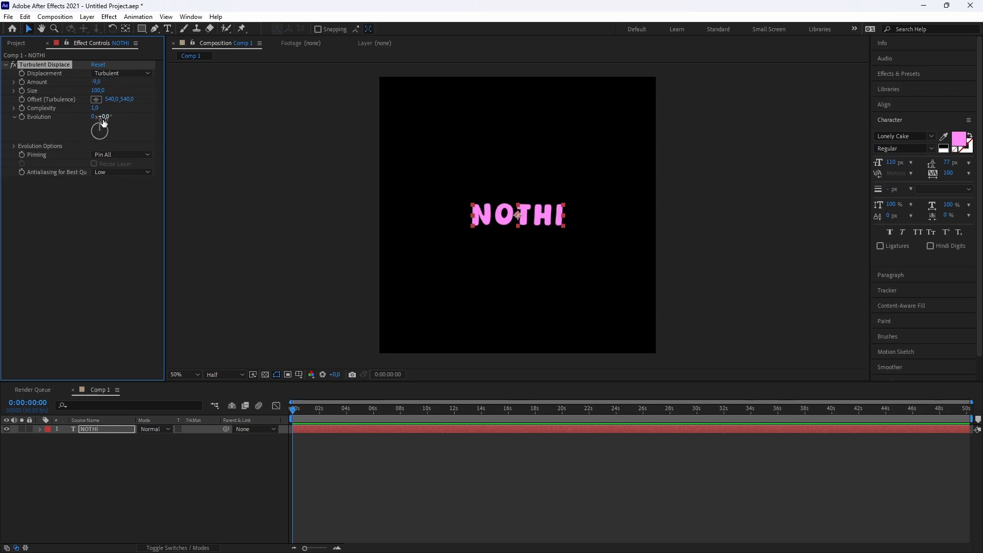
click(130, 134)
drag(106, 118, 369, 161)
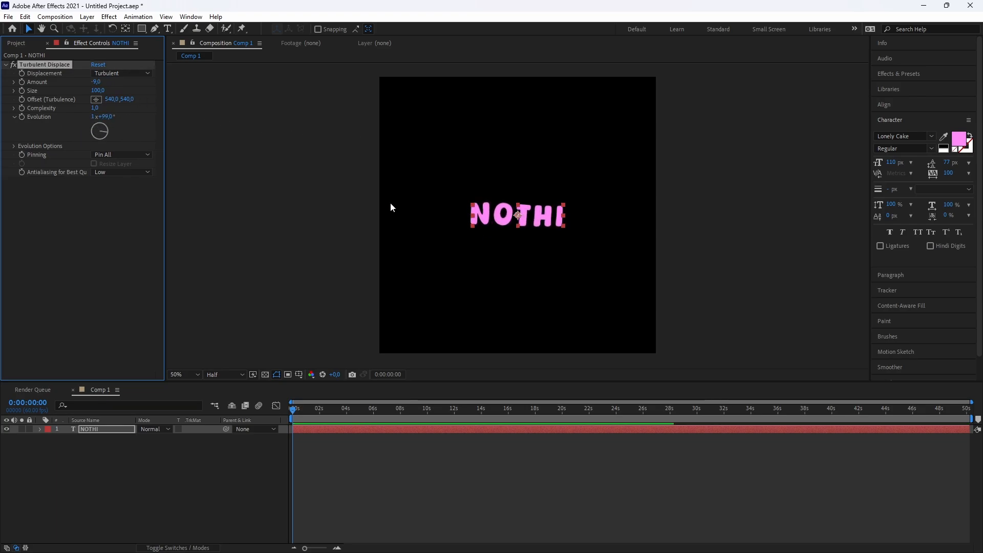
click(105, 117)
text(99)
key(Return)
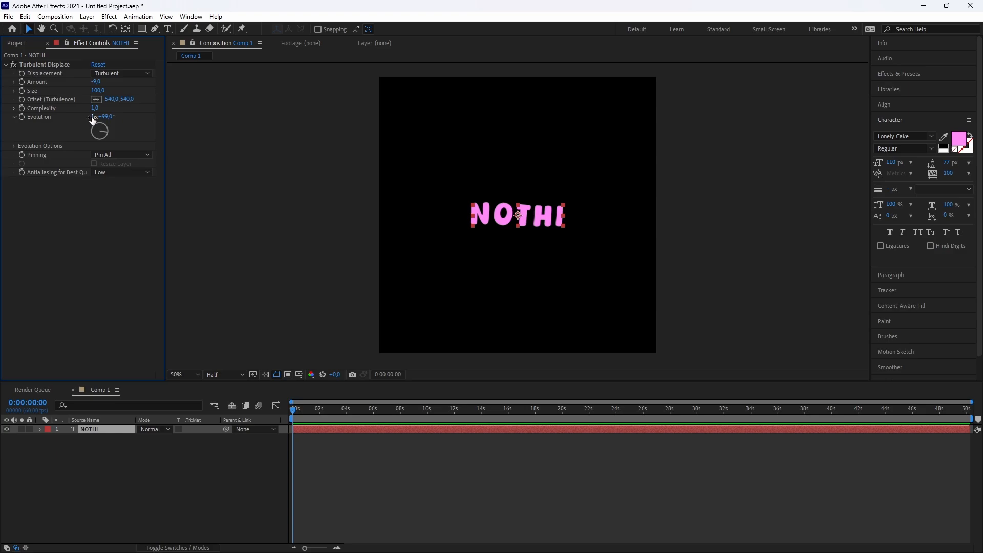
click(93, 117)
click(112, 117)
text(-84)
key(Return)
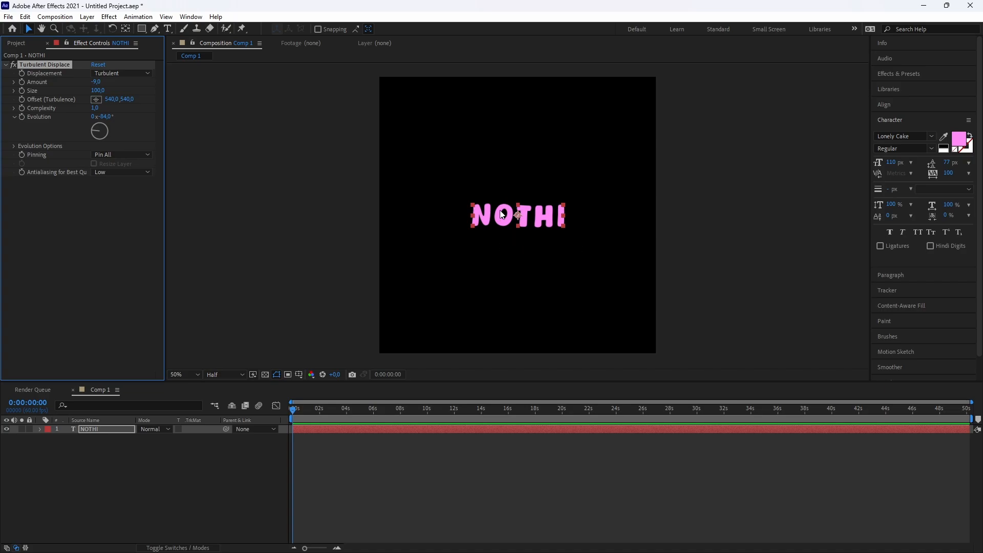
Set the Turbulent Displace Evolution to 0x+36° and check the distortion on the text
drag(96, 116, 184, 134)
scroll(516, 222, up, 1)
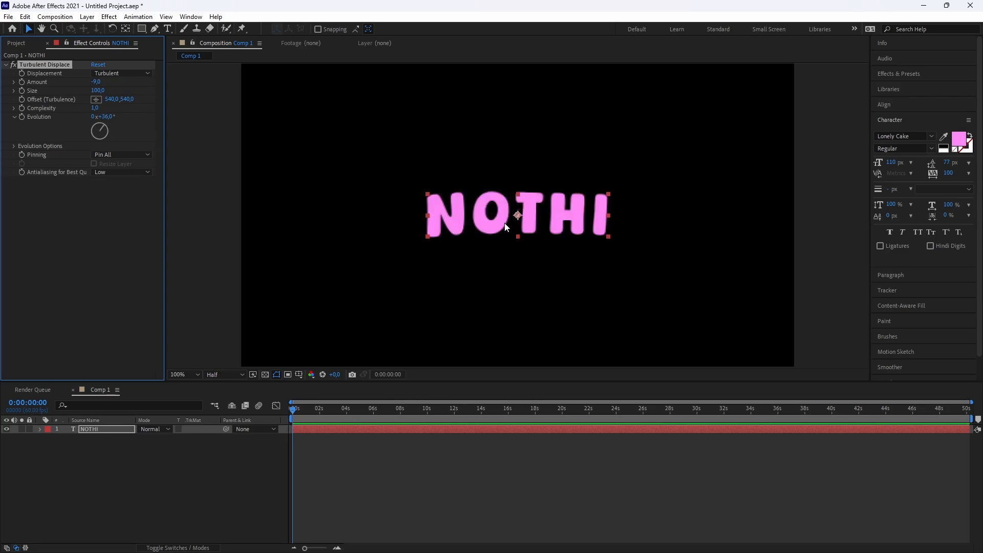
scroll(533, 236, down, 1)
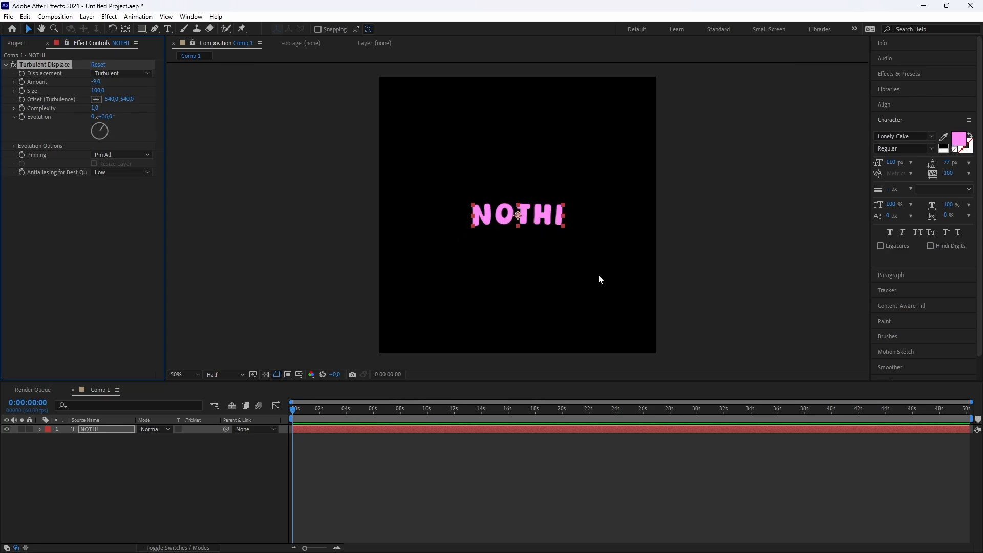
Add a Stroke layer style to the NOTHI text layer and reveal its properties
right_click(310, 429)
mouse_move(353, 272)
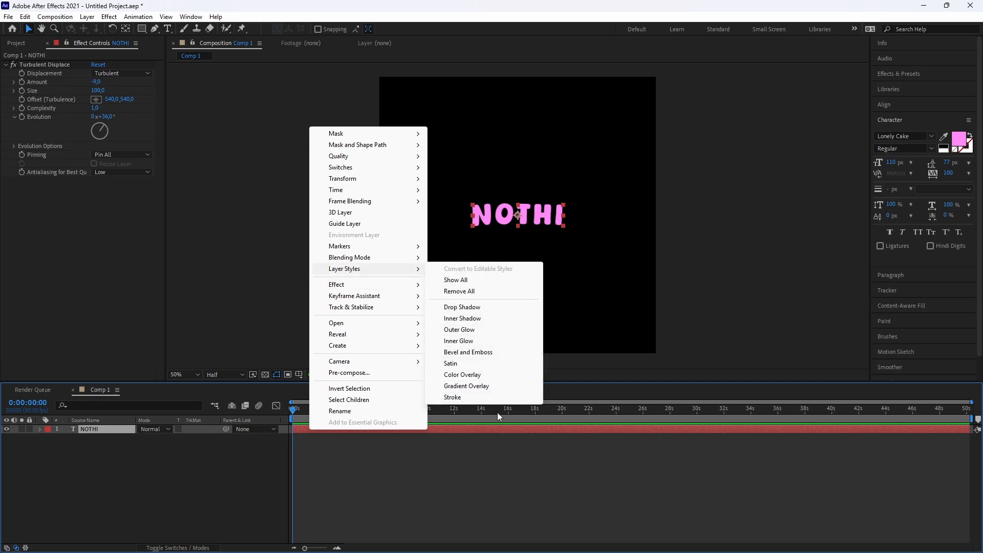
click(464, 398)
click(58, 482)
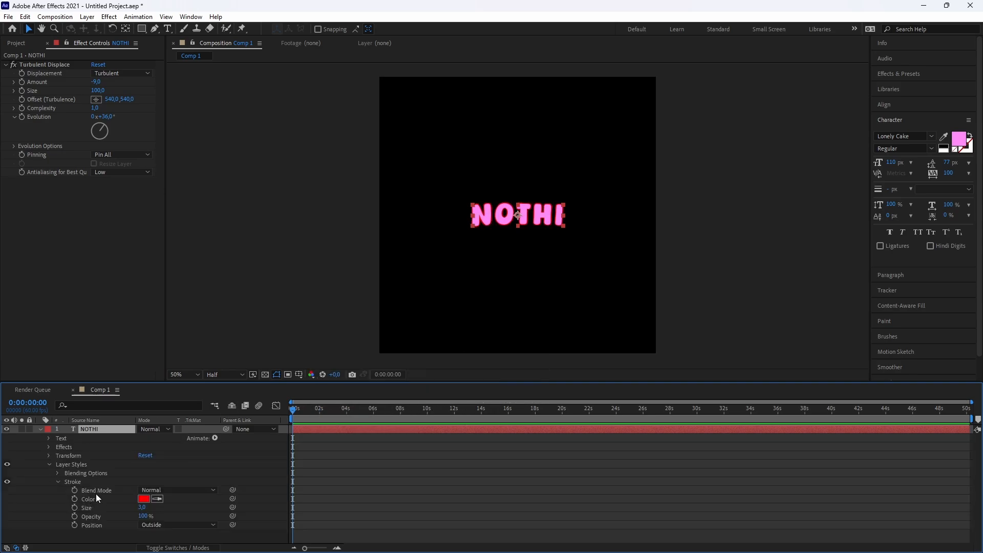
Set the stroke's color to white (FFFFFF) and its size to 2, and collapse the layer's properties
click(143, 499)
text(FFFFFF)
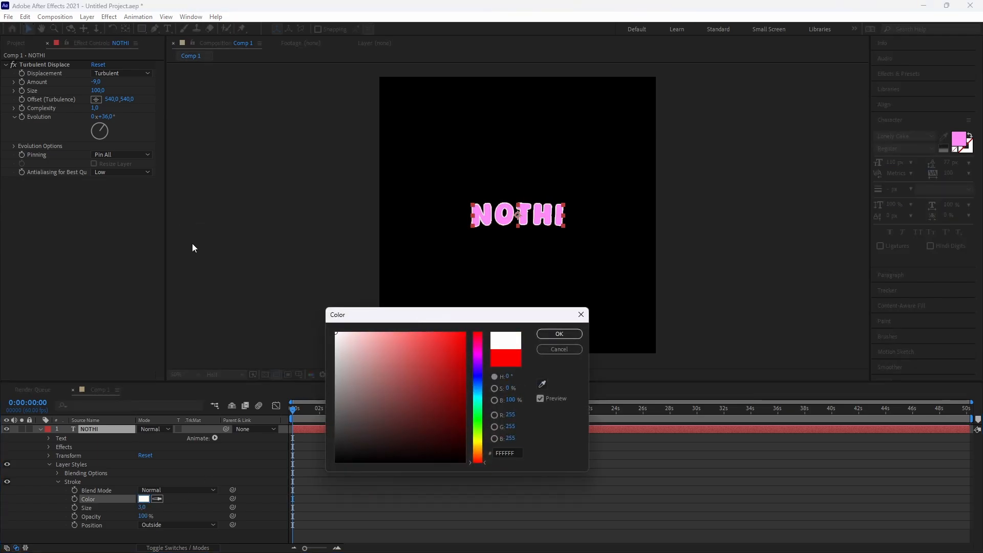
click(561, 335)
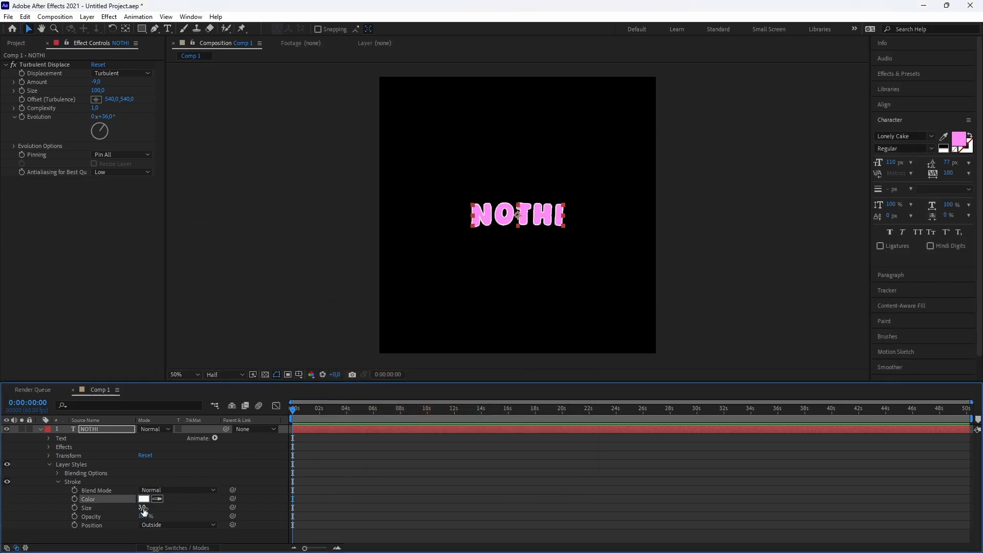
click(143, 508)
text(2)
key(Return)
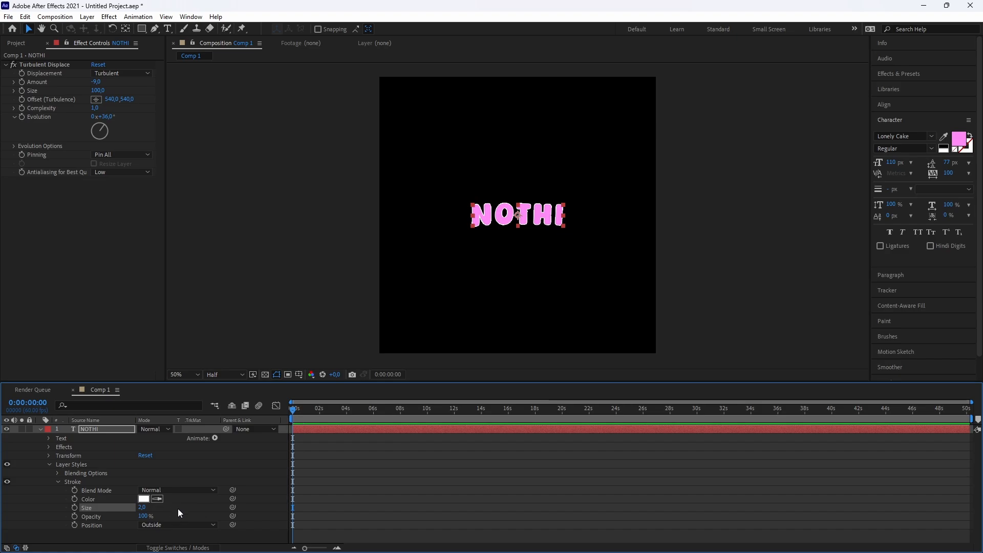
click(40, 429)
Add a Bevel and Emboss layer style to the NOTHI text layer
right_click(320, 429)
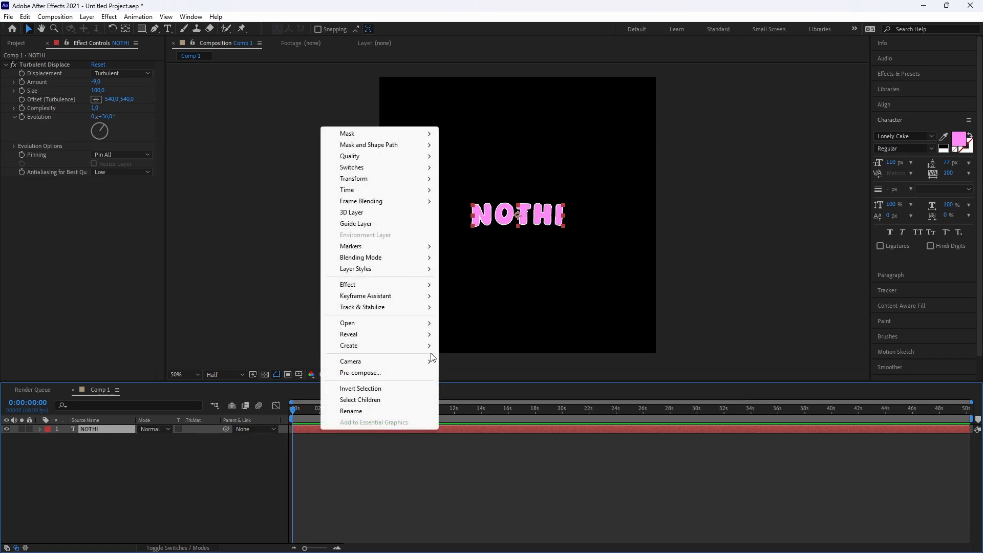
mouse_move(379, 277)
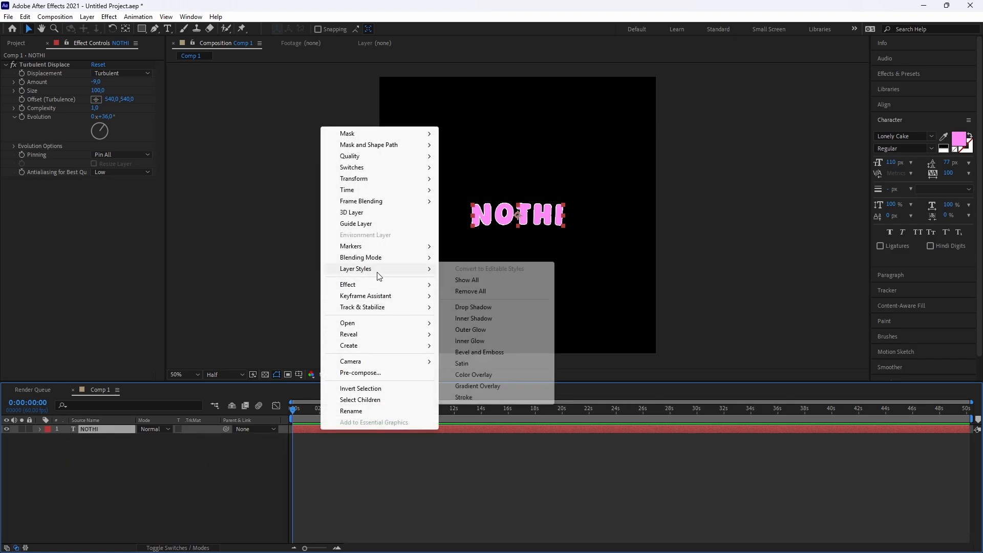
click(484, 355)
key(slash)
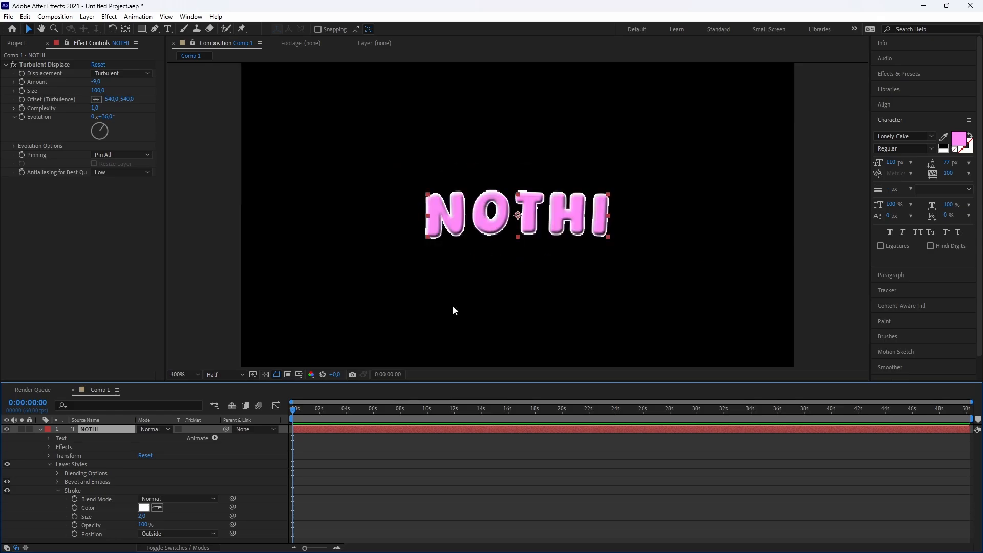
Set the Bevel and Emboss shadow color to bright purple (D739FF)
click(58, 491)
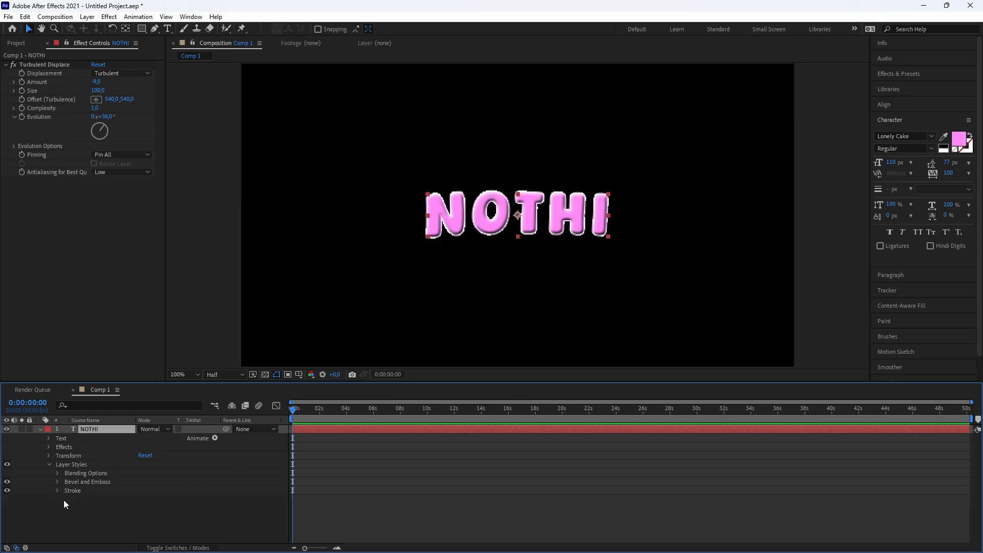
scroll(72, 493, down, 3)
click(145, 521)
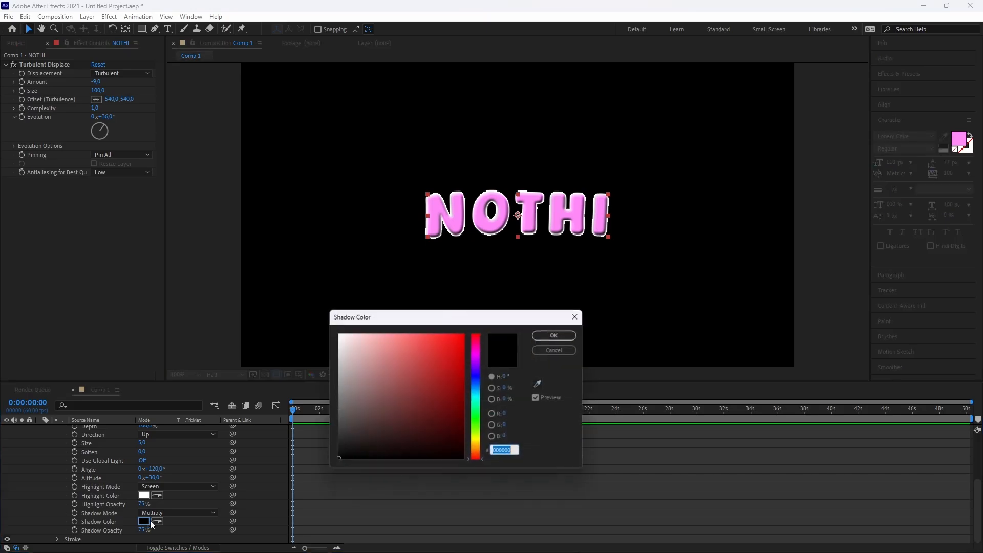
drag(478, 379, 477, 358)
drag(431, 349, 437, 318)
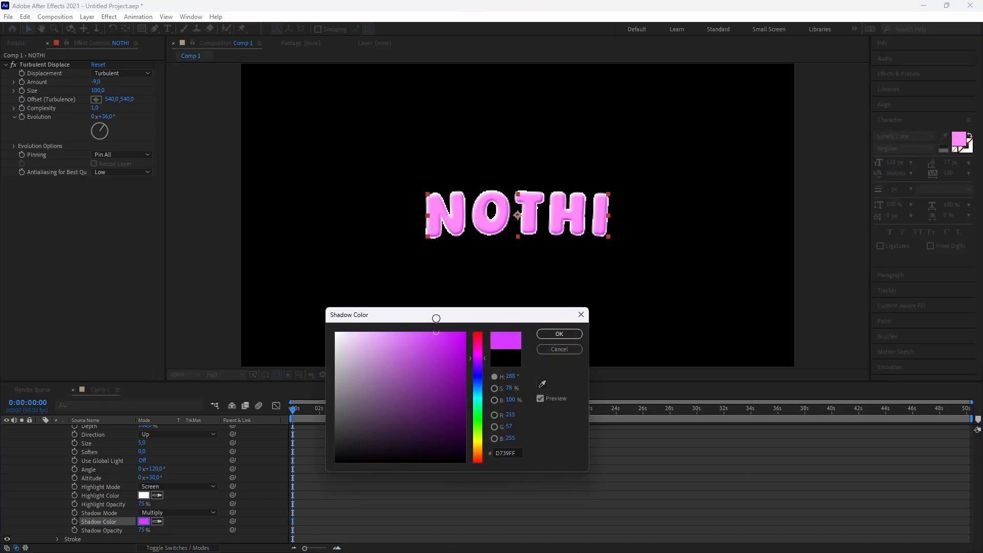
click(567, 338)
Add an Inner Glow layer style to the NOTHI text layer
scroll(66, 453, up, 3)
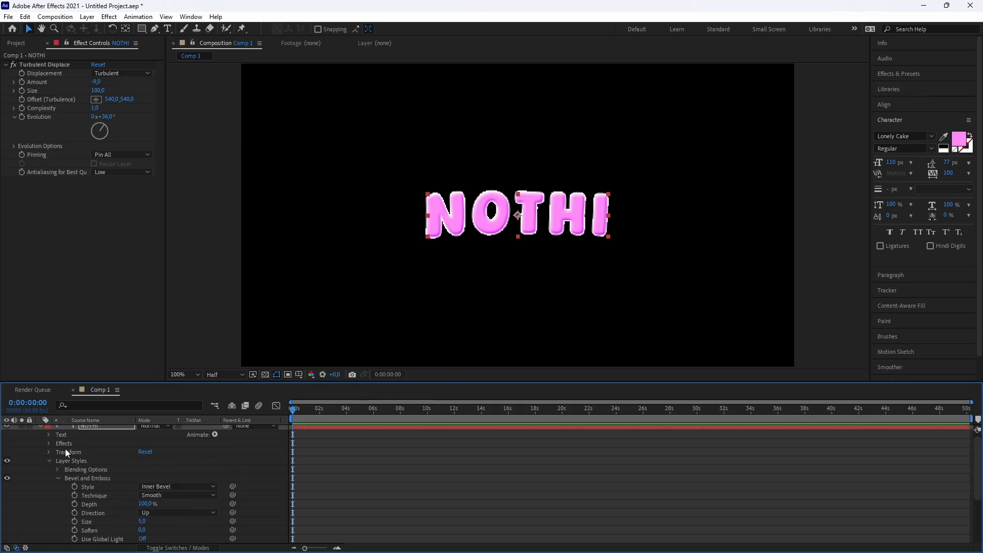
scroll(328, 435, up, 1)
right_click(328, 430)
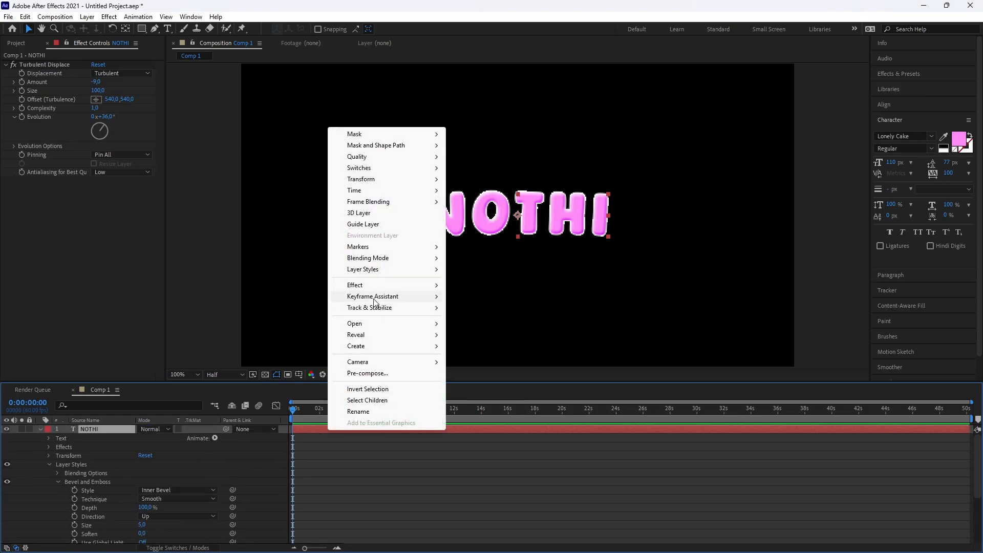
mouse_move(384, 272)
click(477, 342)
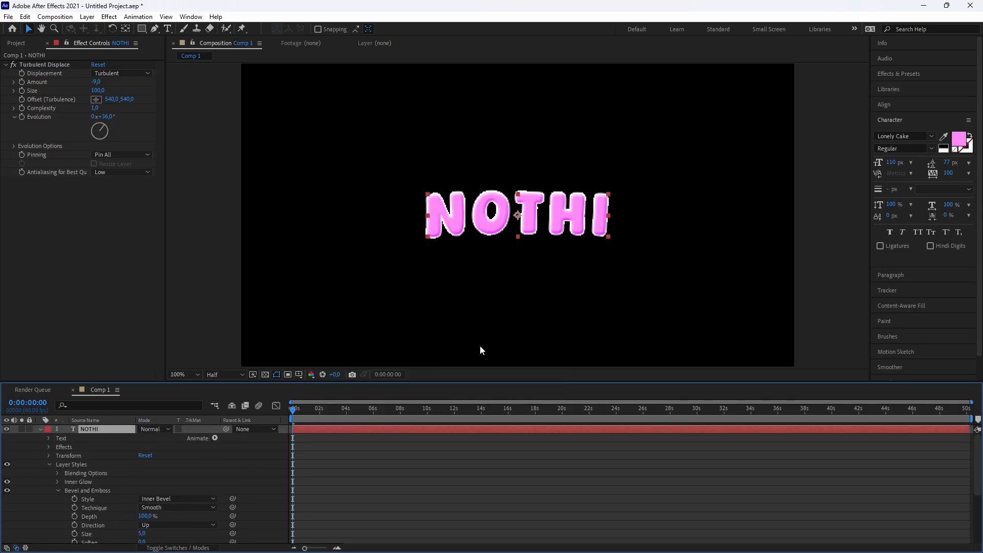
Set the Inner Glow color to white, collapse the layer's properties, and deselect the layer
scroll(104, 497, down, 1)
scroll(59, 489, up, 1)
click(57, 491)
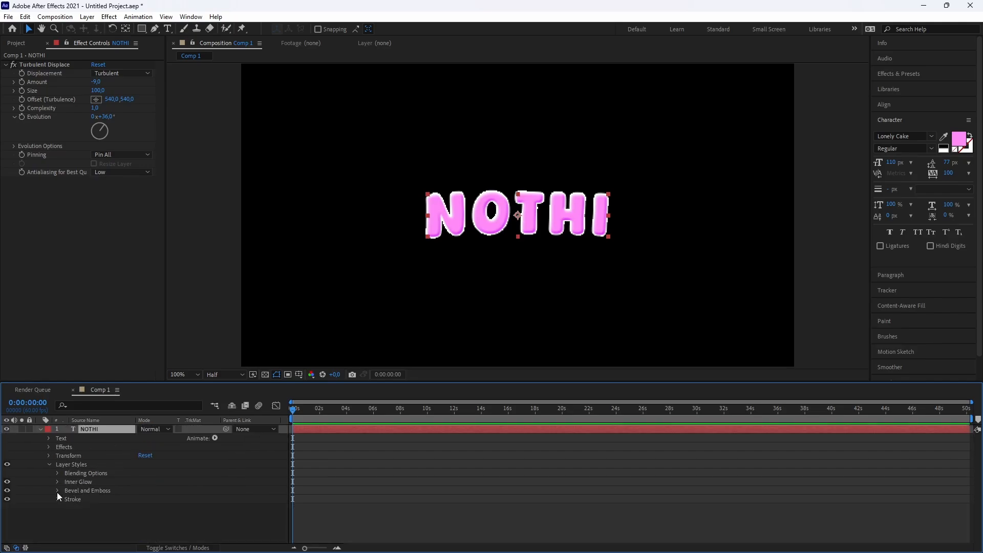
click(58, 481)
scroll(102, 492, down, 3)
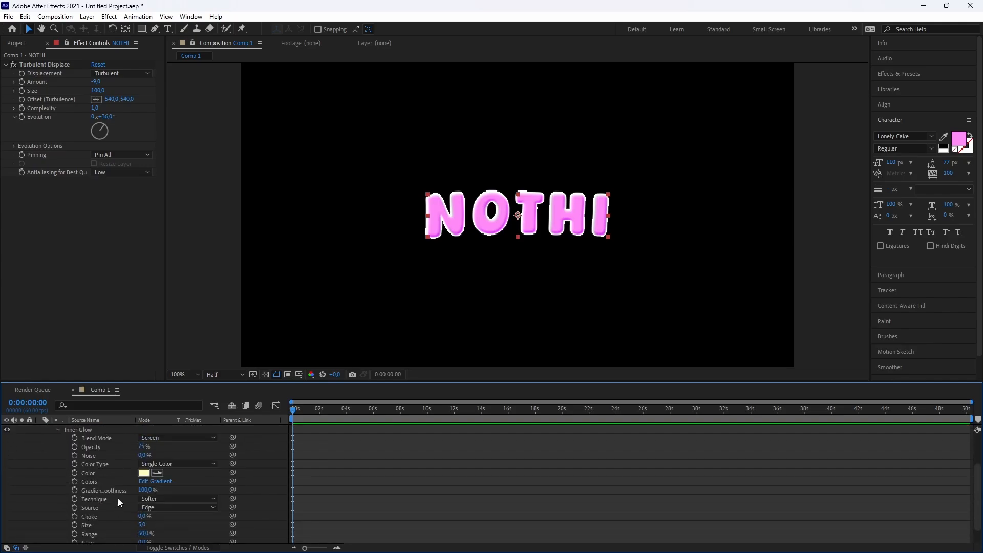
click(144, 472)
click(558, 335)
scroll(132, 515, up, 2)
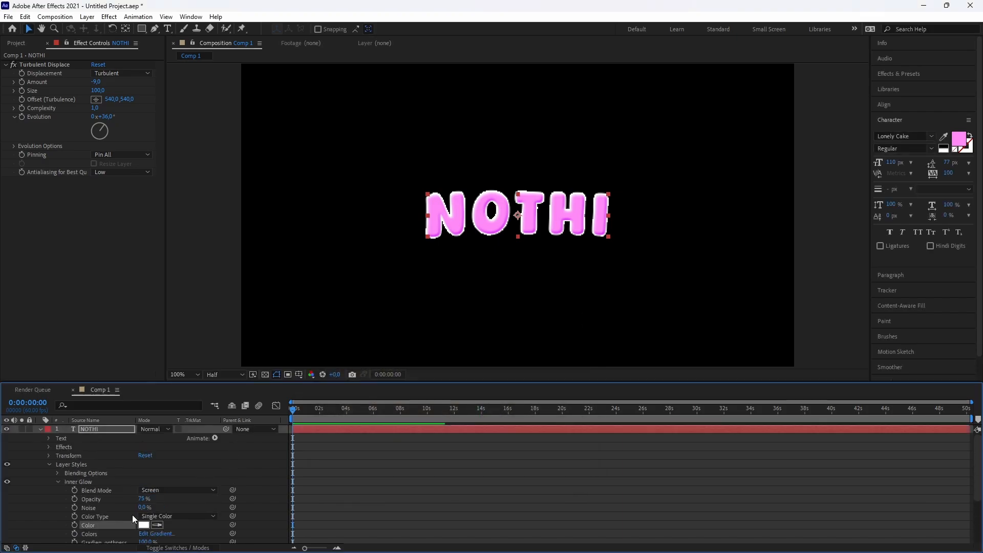
click(40, 429)
scroll(529, 281, down, 1)
click(480, 497)
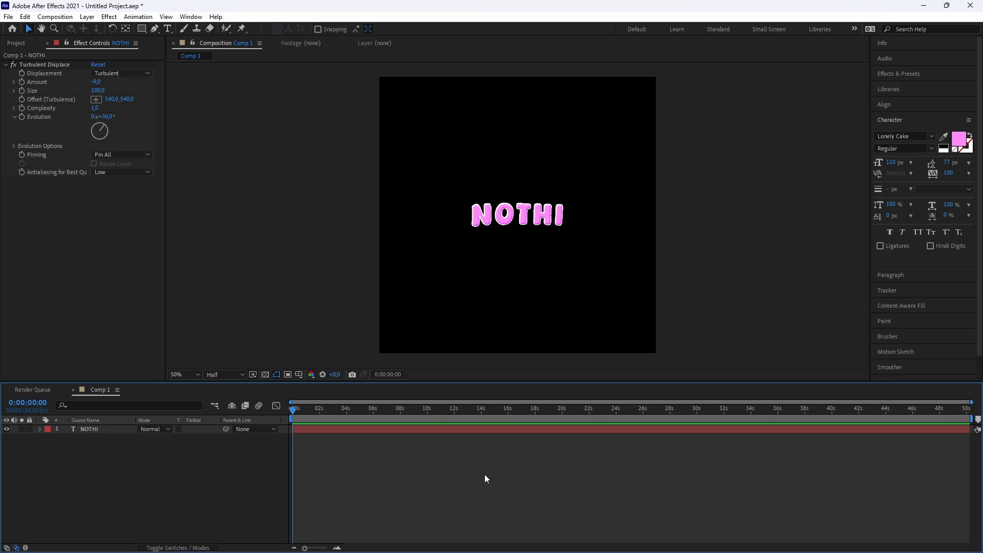
Pre-compose the NOTHI text layer into its own composition named NOTHI Comp 1
click(360, 430)
right_click(360, 430)
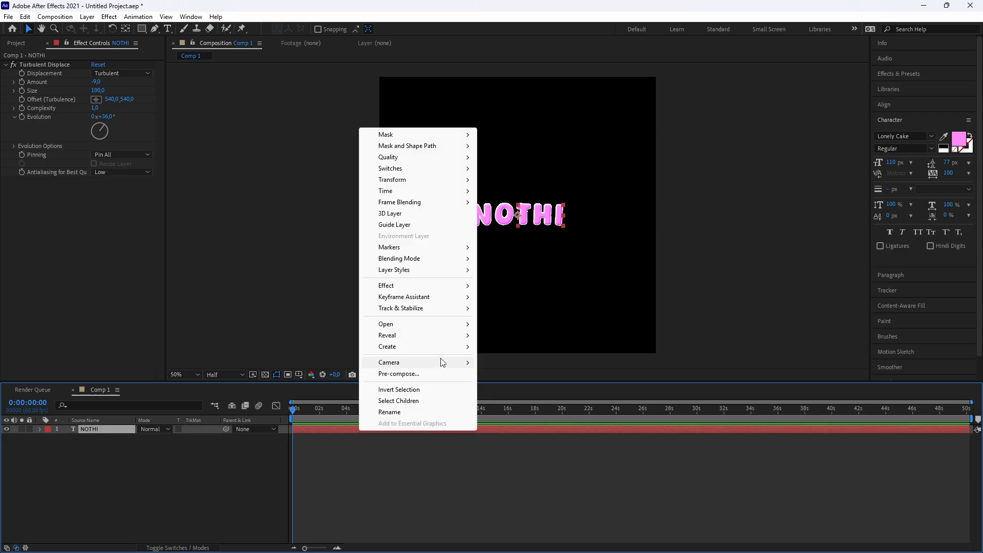
click(416, 374)
click(513, 349)
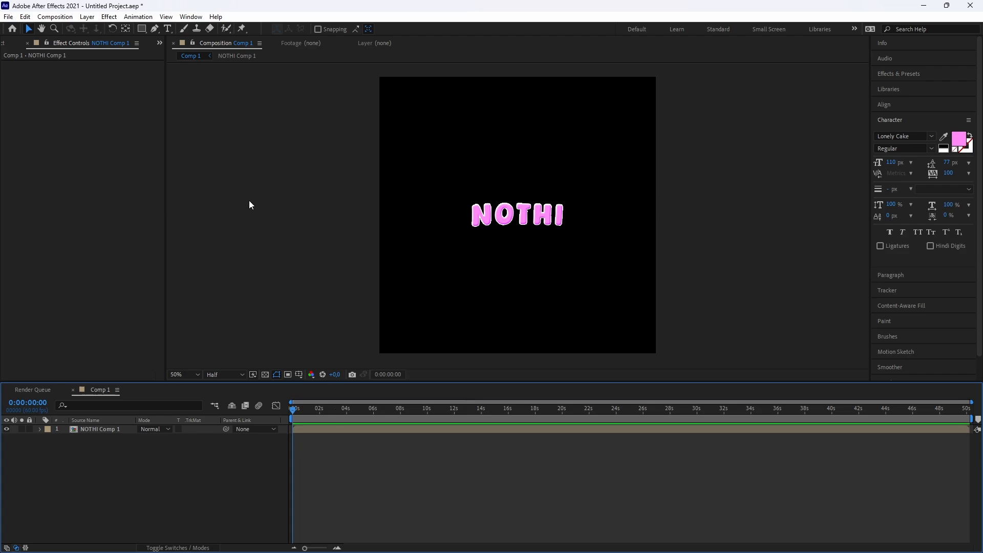
Draw a solid pink rounded rectangle that covers the NOTHI text with a small margin all around
click(142, 29)
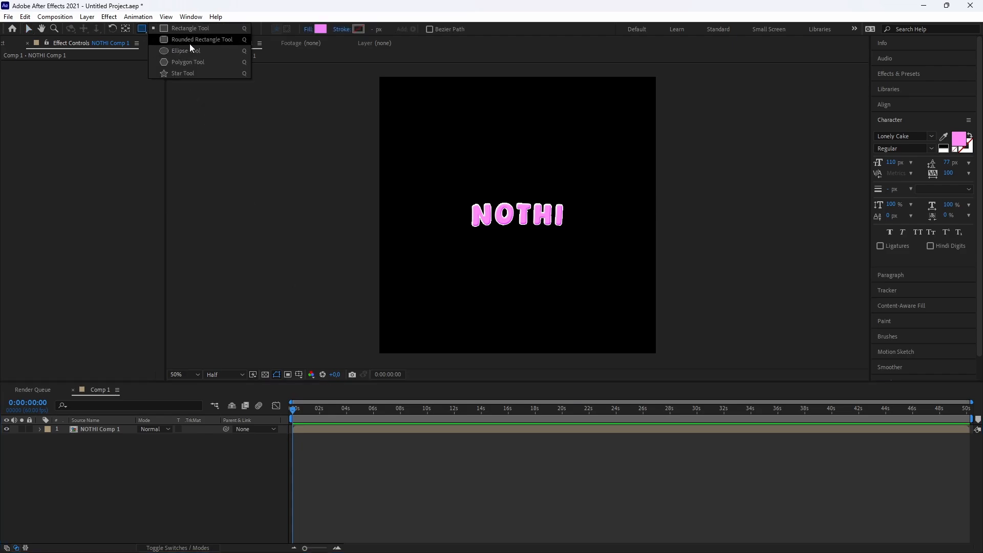
click(223, 43)
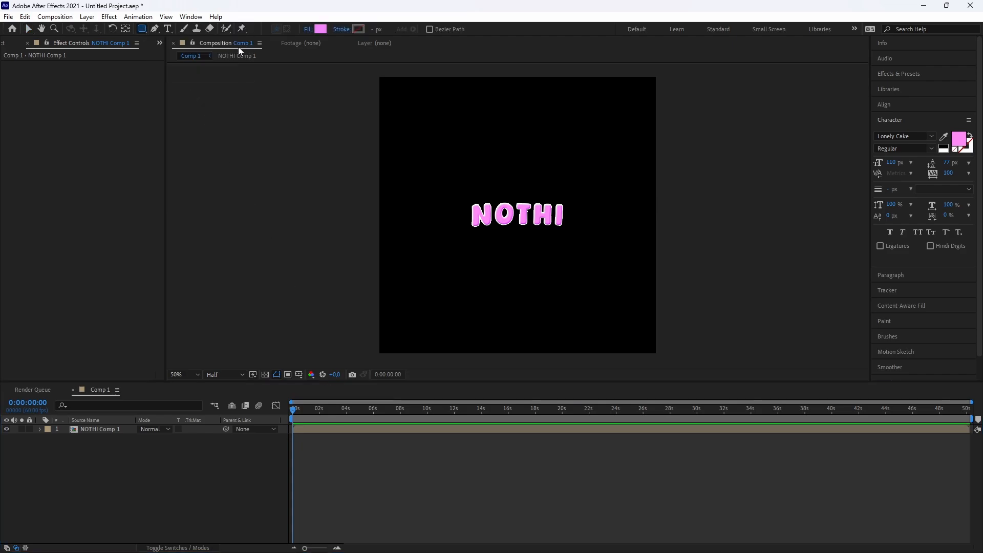
click(308, 30)
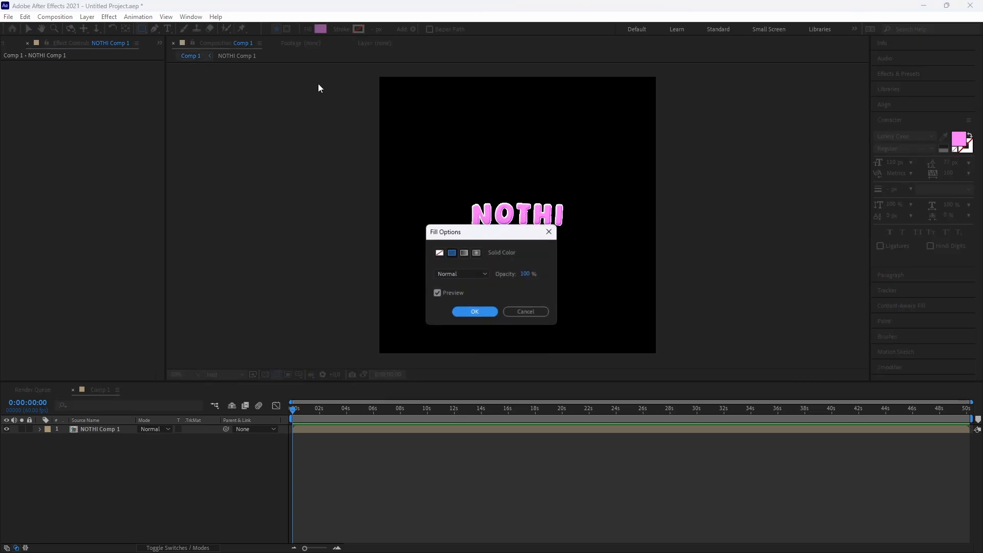
click(474, 310)
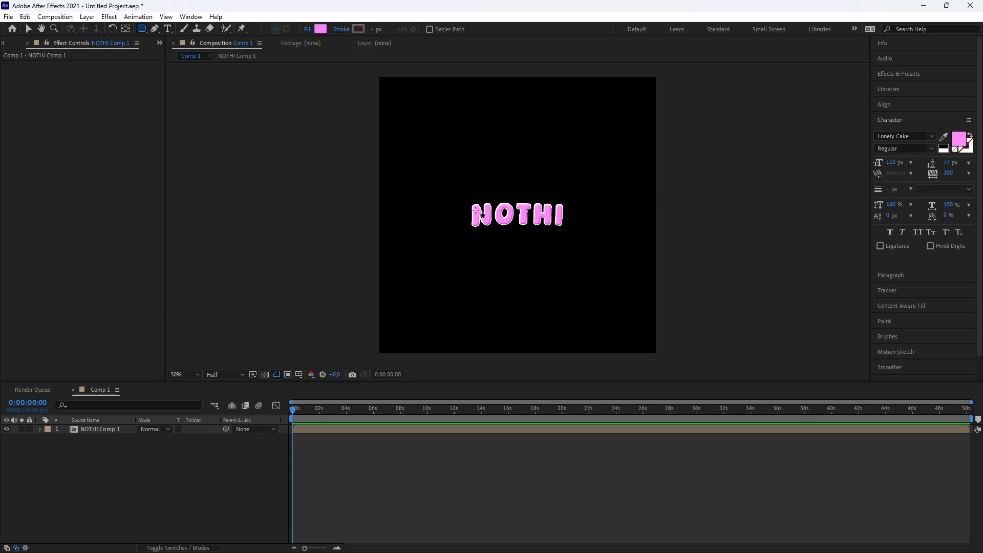
drag(464, 196, 570, 232)
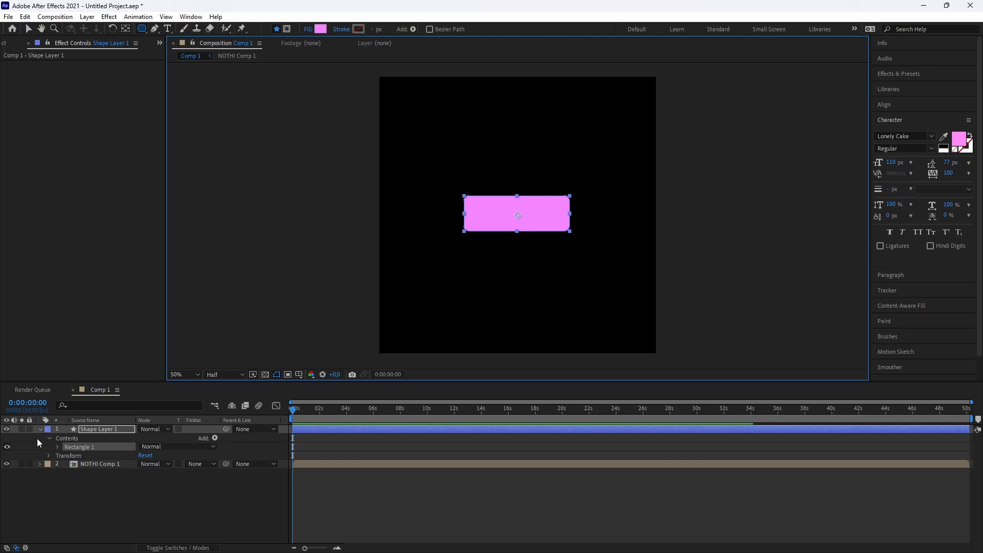
Pre-compose the rounded rectangle layer as Shape Layer 1 Comp 1 and move it below NOTHI Comp 1
click(40, 431)
right_click(109, 430)
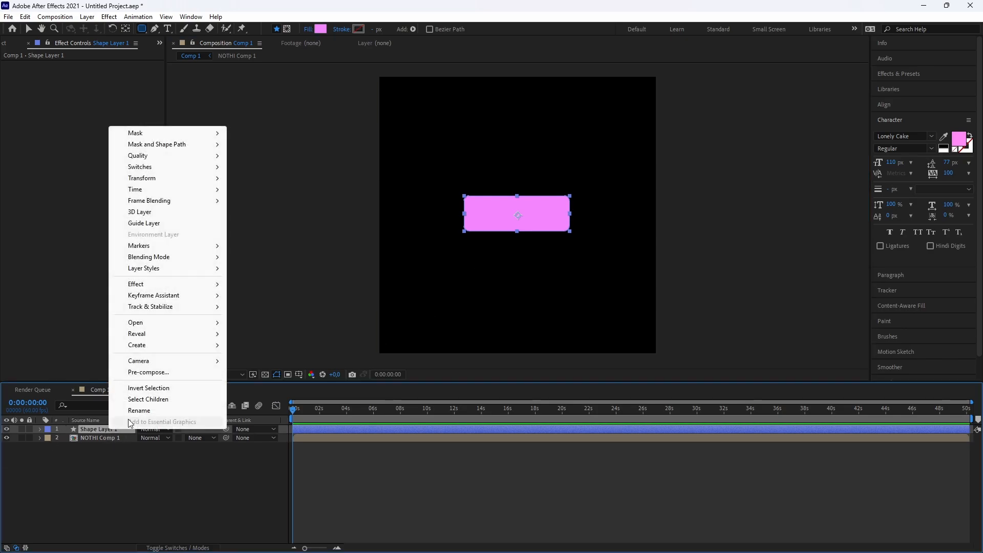
click(149, 373)
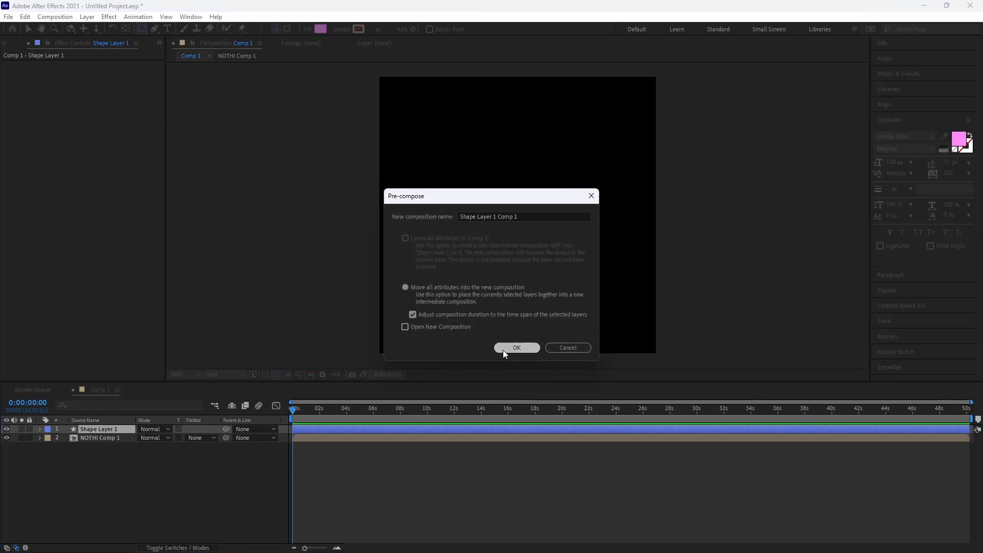
click(505, 348)
drag(110, 431, 112, 443)
Apply Turbulent Displace to the pre-composed rectangle with Amount 14 and Evolution 323°
scroll(493, 281, up, 2)
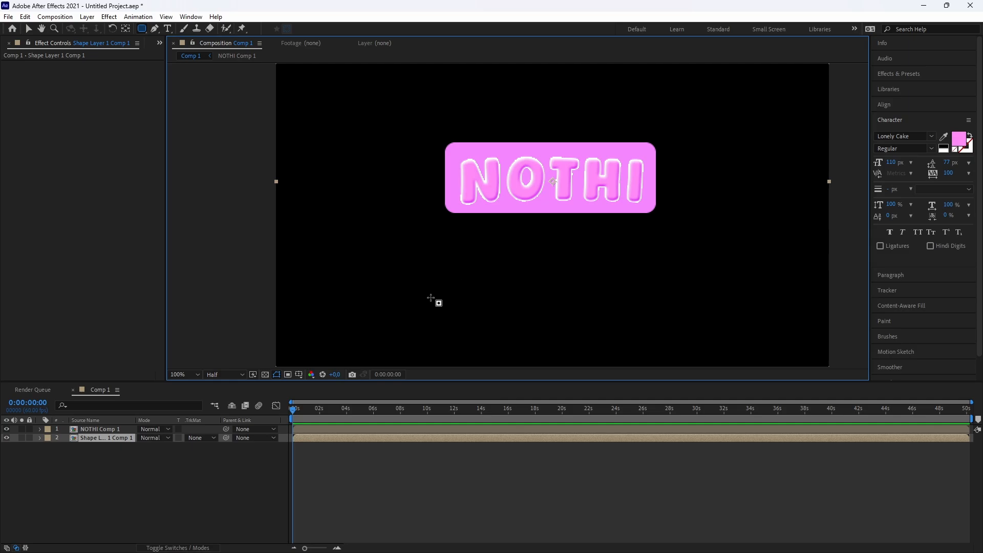
key(ctrl+space)
text(turbu)
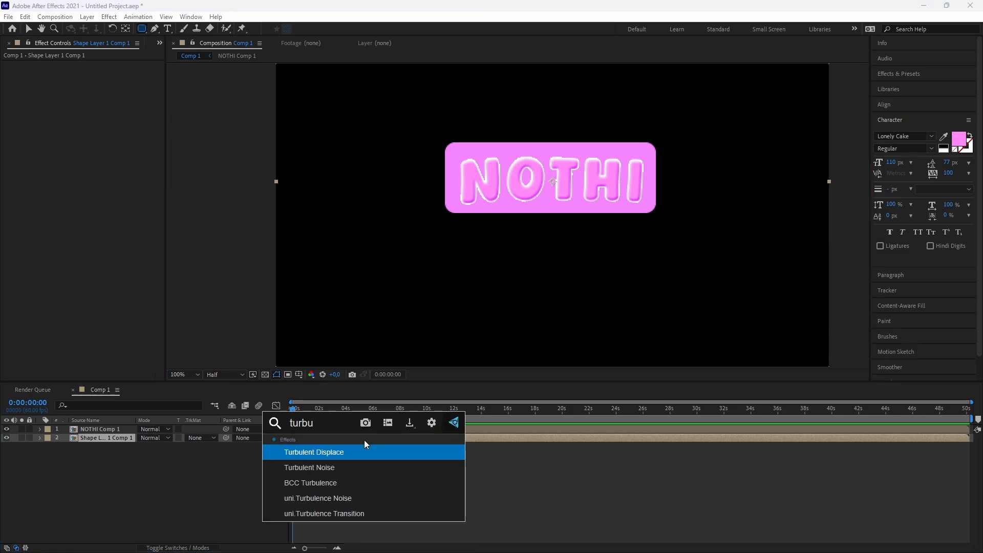
key(Return)
click(98, 82)
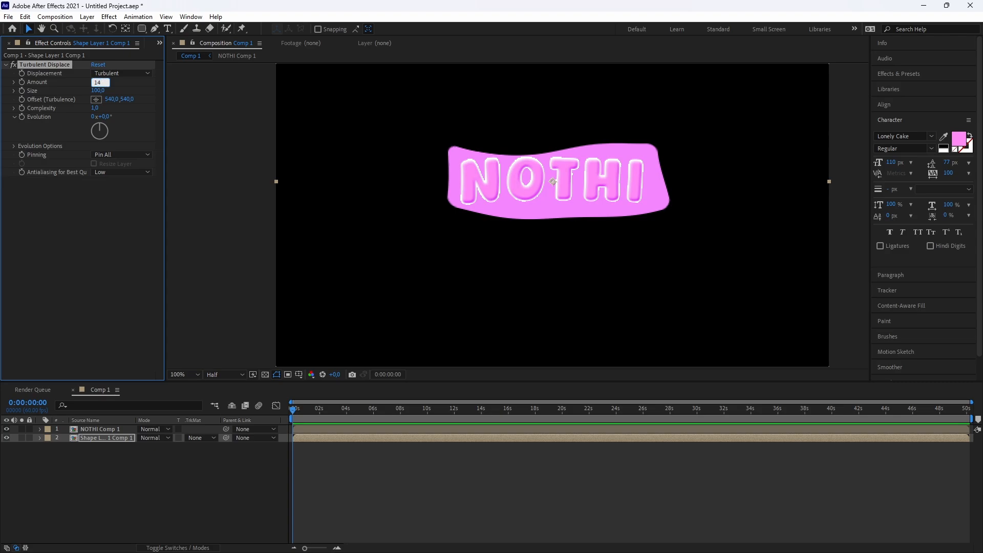
key(Return)
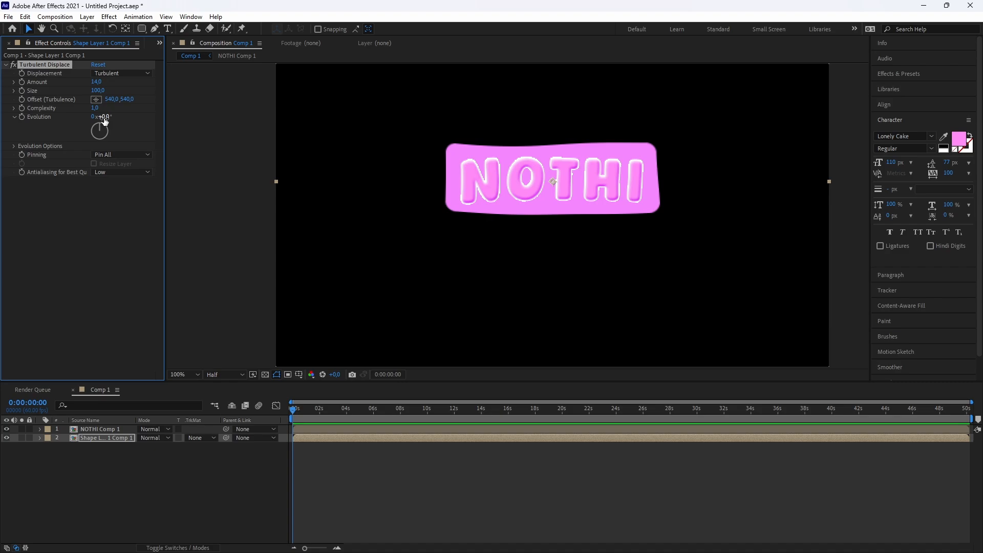
drag(104, 118, 309, 152)
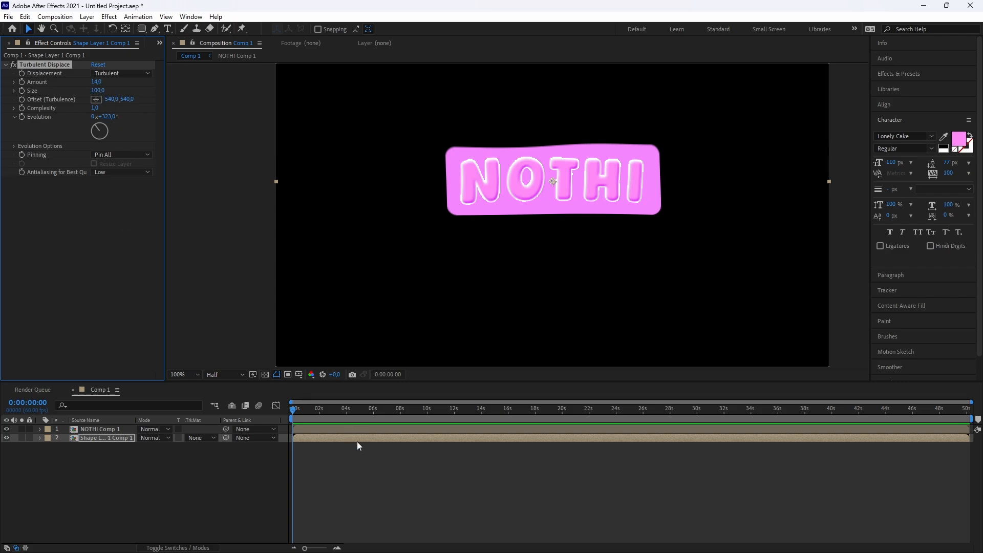
Add Roughen Edges to the pre-composed rectangle with Border 65 and Edge Sharpness 10
key(ctrl+space)
text(rough)
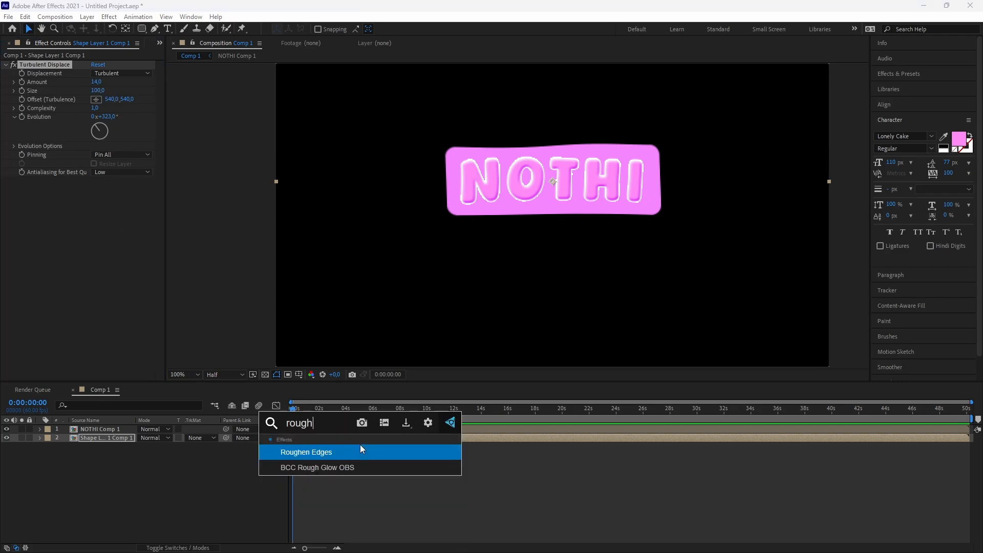
click(361, 445)
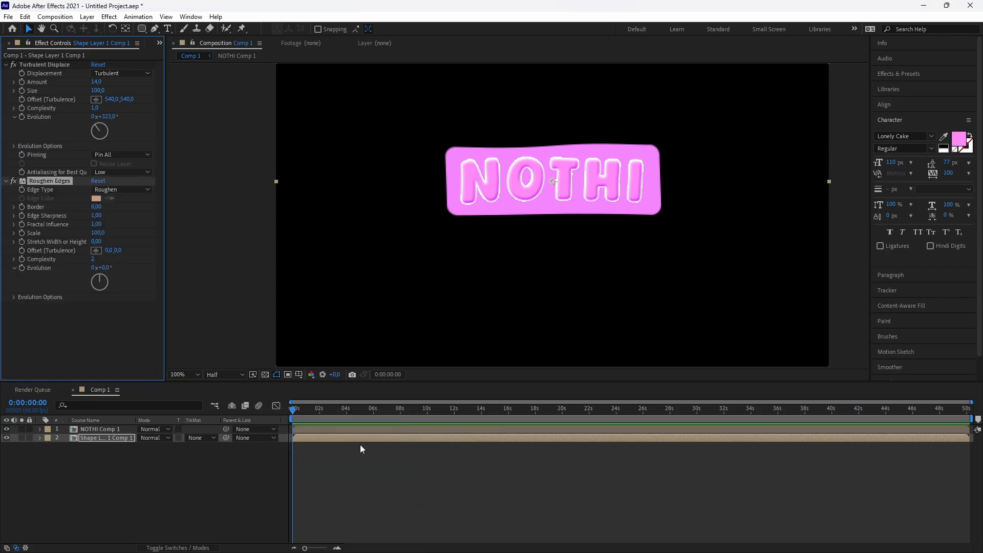
click(96, 207)
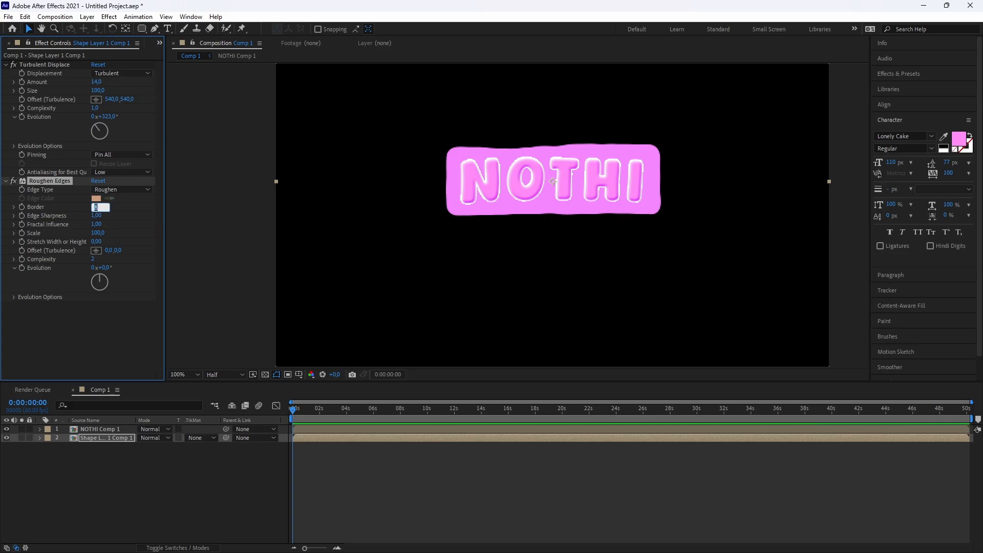
key(Tab)
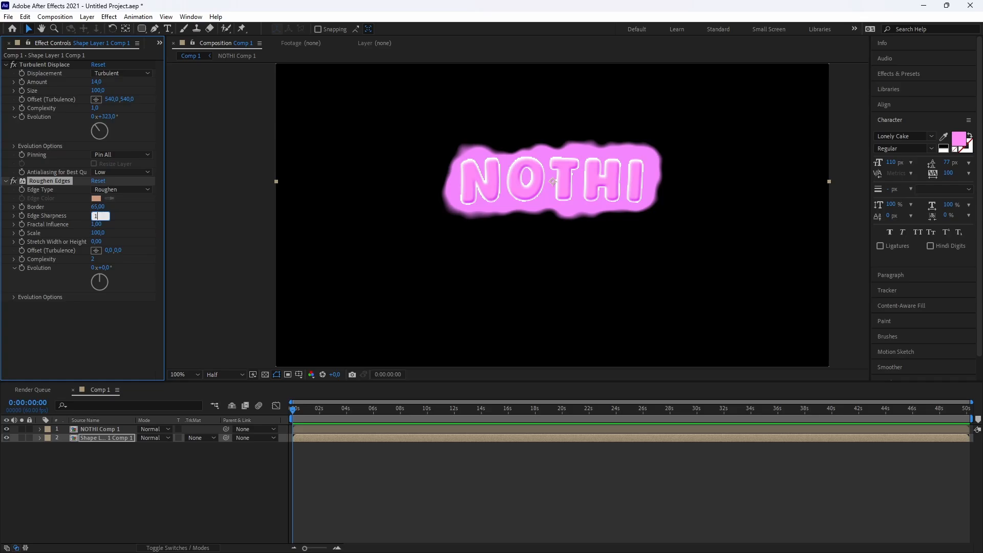
key(Return)
Set the Roughen Edges Scale to 300 and Complexity to 3
click(101, 234)
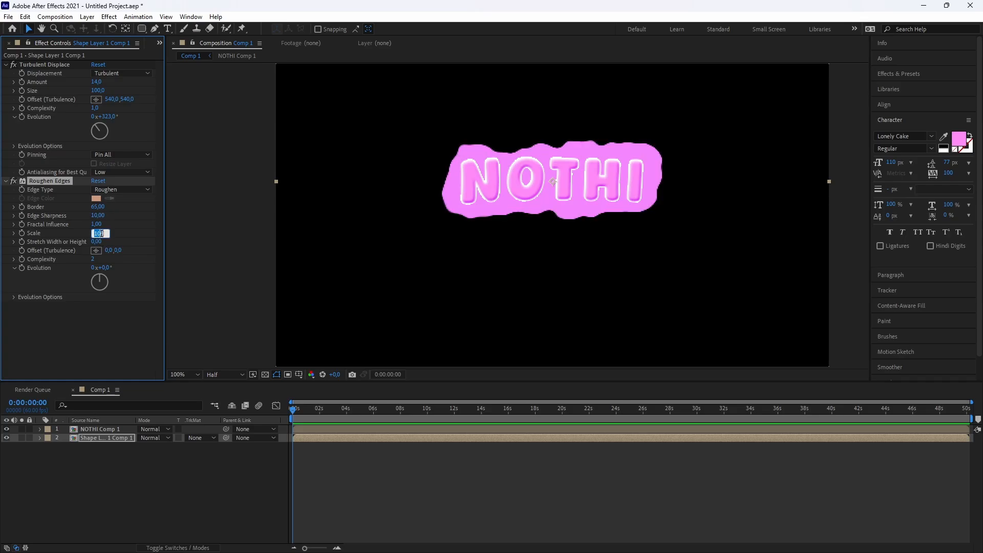
text(300)
key(Return)
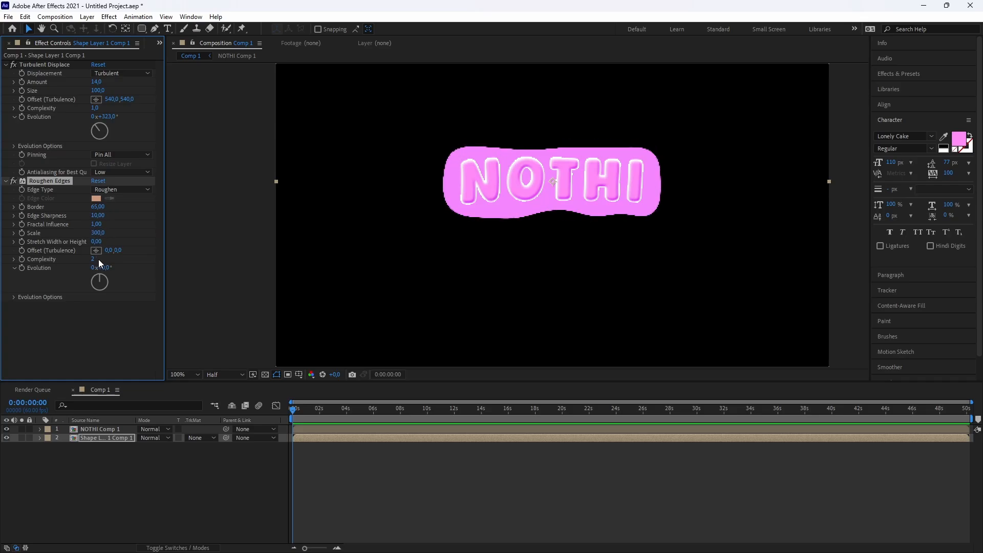
click(94, 258)
text(3)
key(Return)
Set the Roughen Edges Scale to 536 with the preview at Full resolution, and return the preview to Half
click(233, 376)
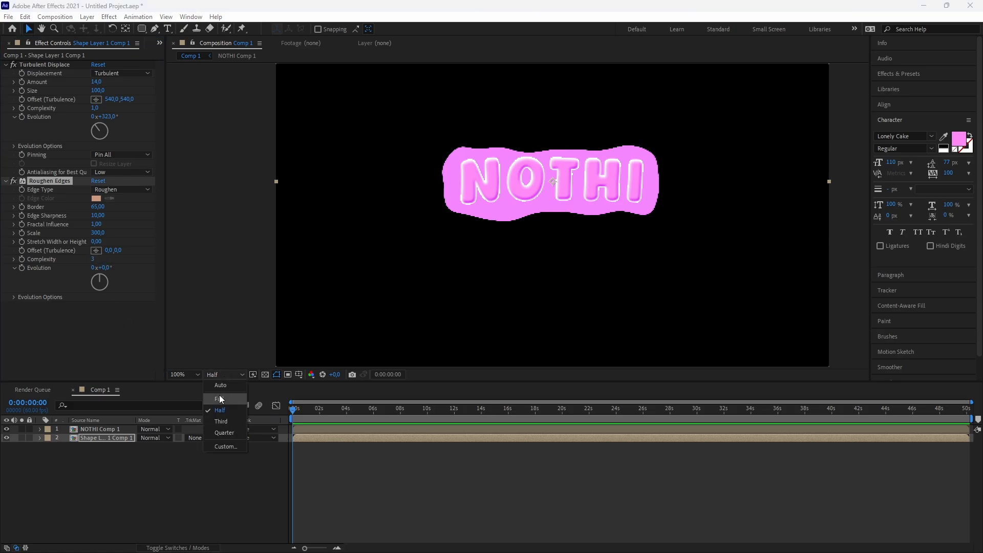
click(219, 398)
scroll(542, 246, down, 2)
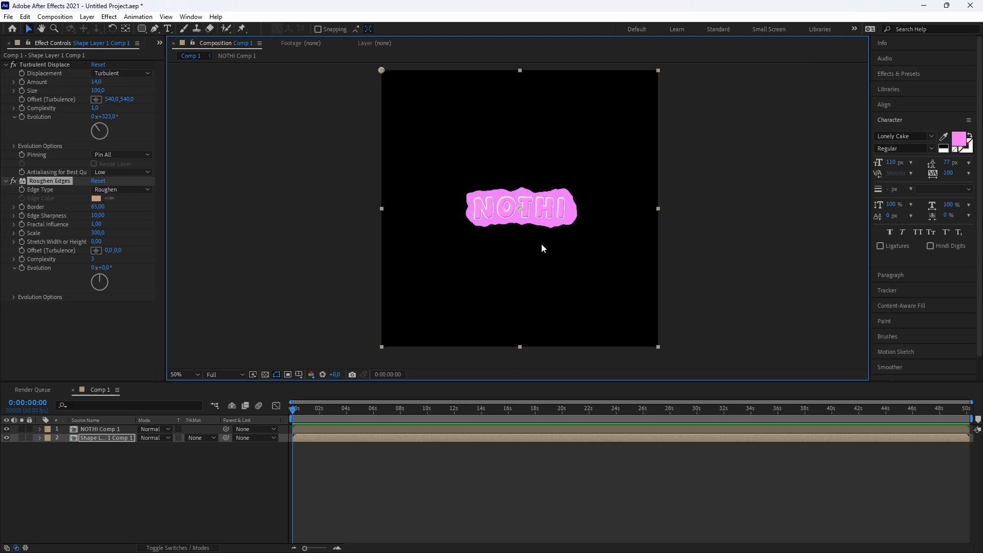
scroll(520, 208, up, 2)
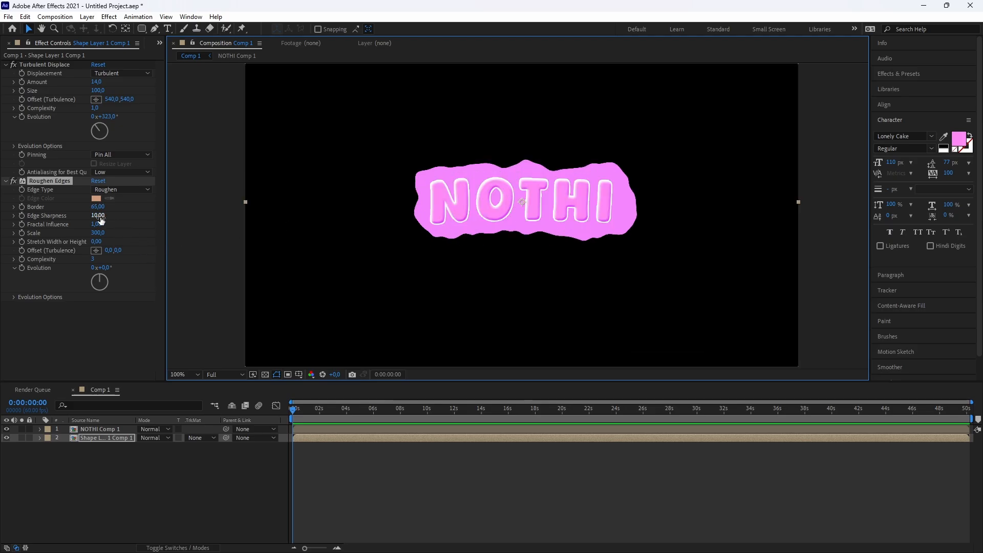
drag(97, 233, 237, 250)
scroll(509, 249, down, 2)
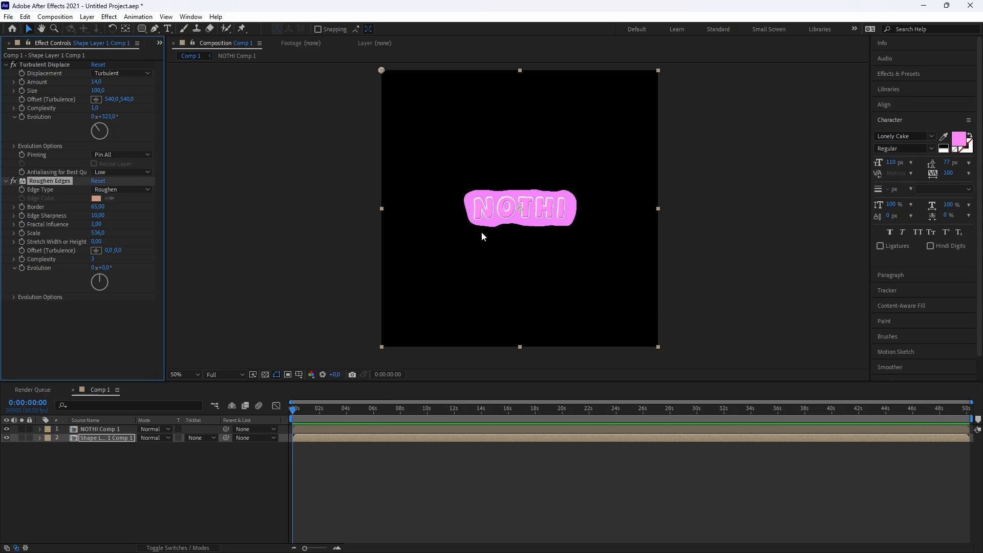
click(231, 374)
click(223, 410)
Add a Bevel and Emboss layer style to the pre-composed rectangle layer
scroll(495, 265, up, 2)
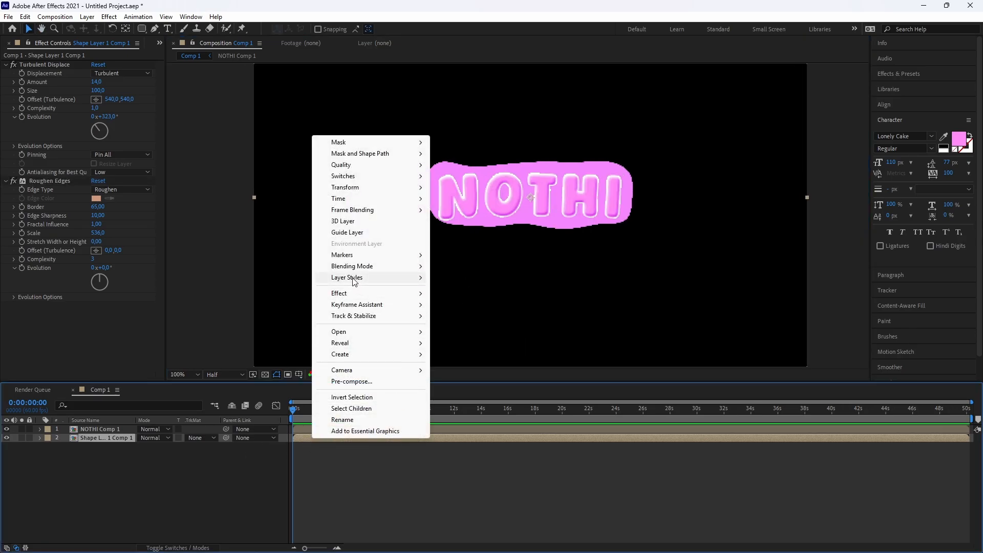
mouse_move(379, 277)
click(467, 359)
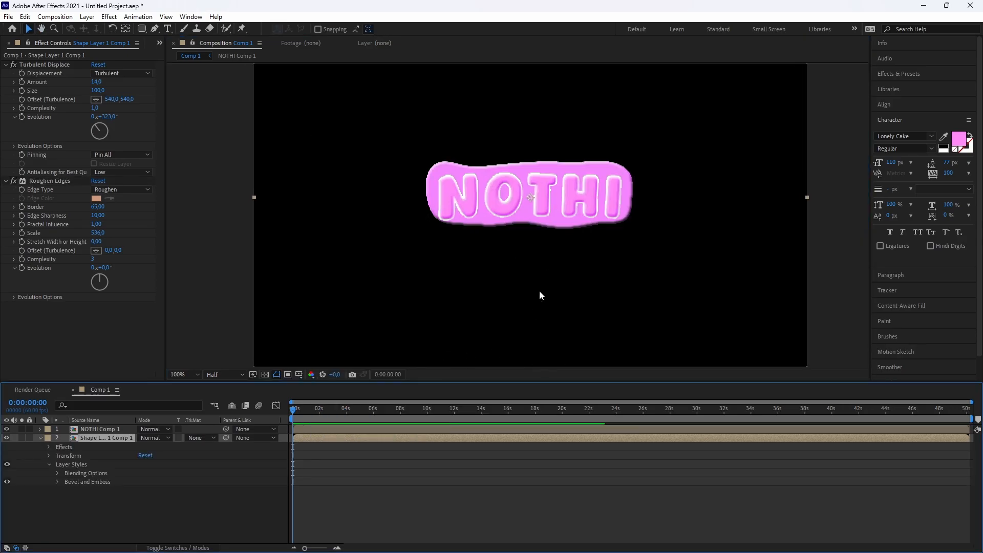
Set the rectangle's Bevel and Emboss shadow color to magenta pink (E654E4)
click(57, 482)
scroll(198, 473, down, 5)
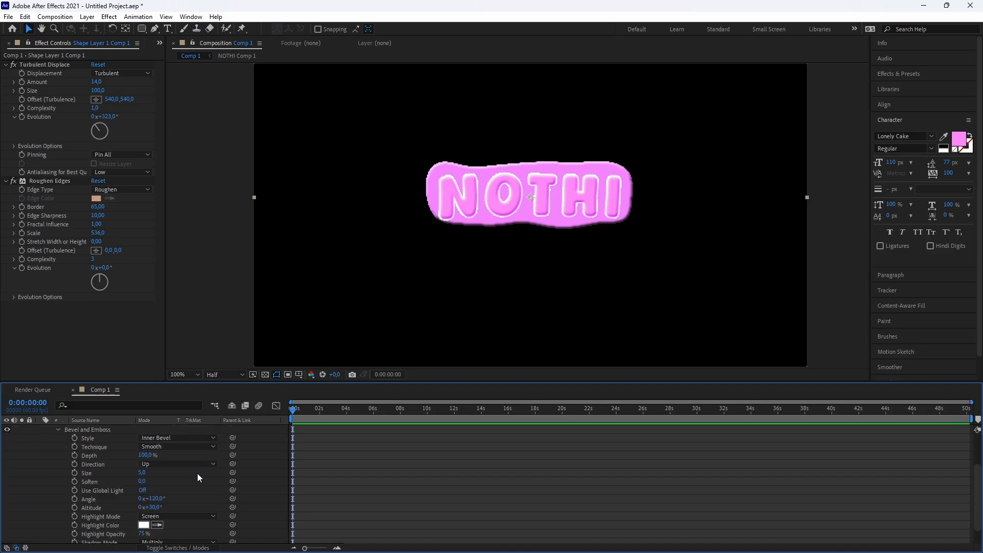
click(143, 530)
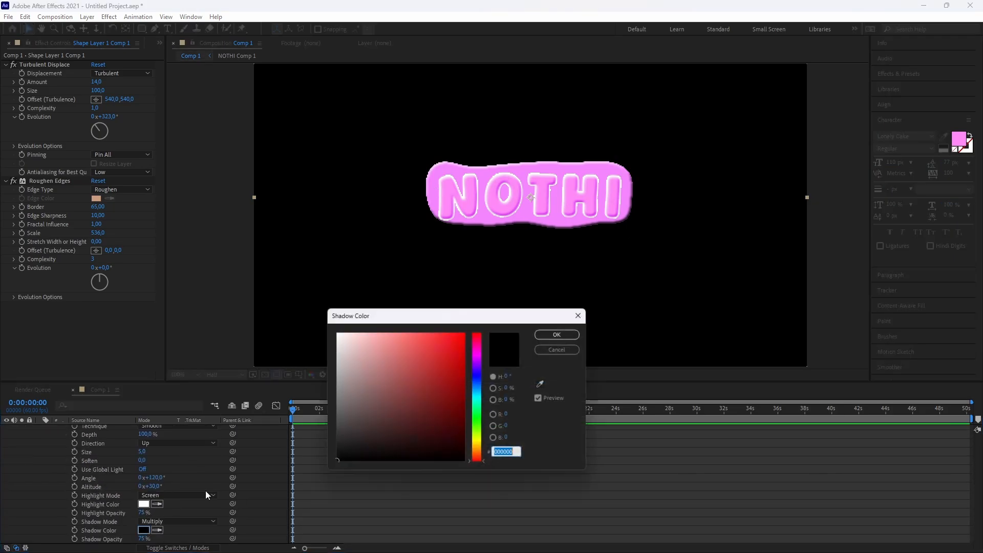
click(480, 357)
drag(436, 358, 437, 303)
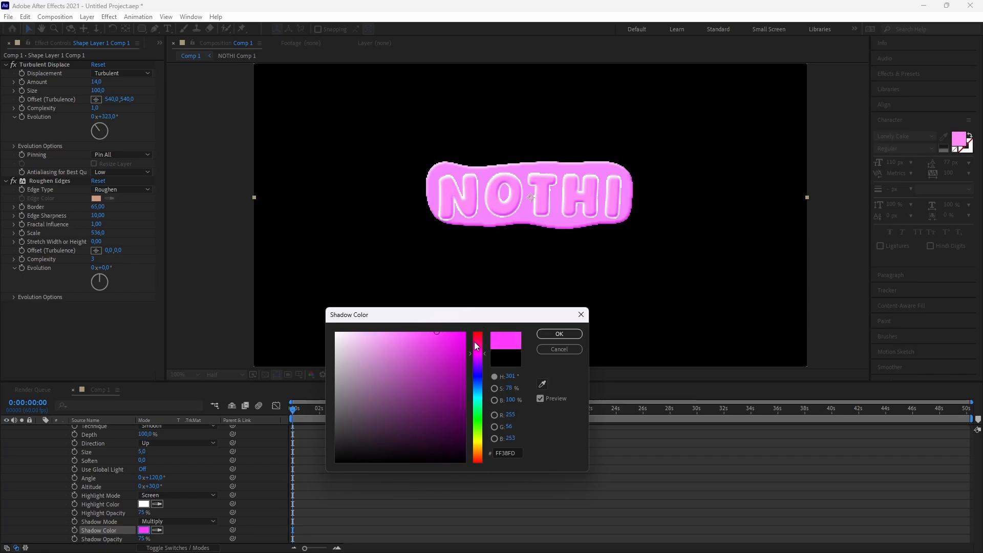
drag(421, 348, 418, 345)
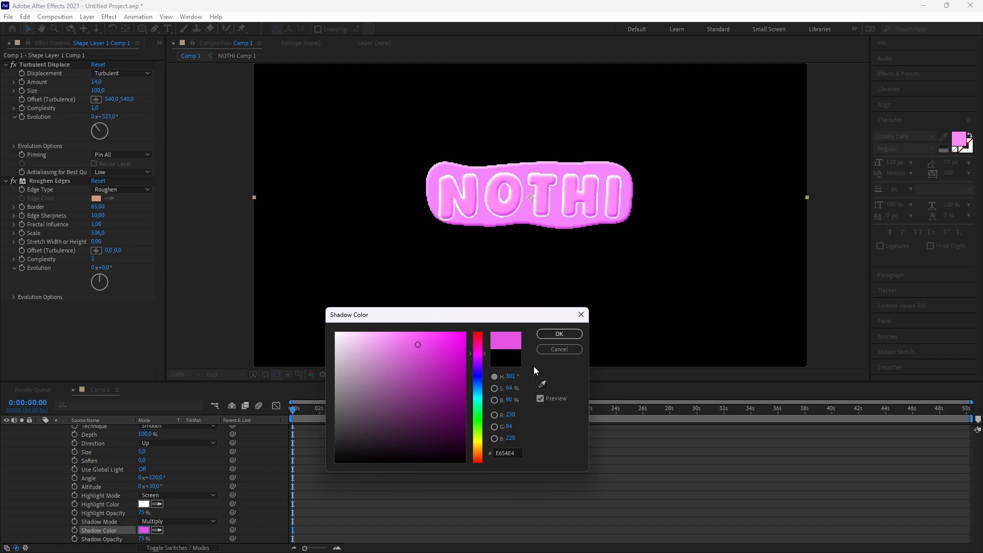
click(544, 335)
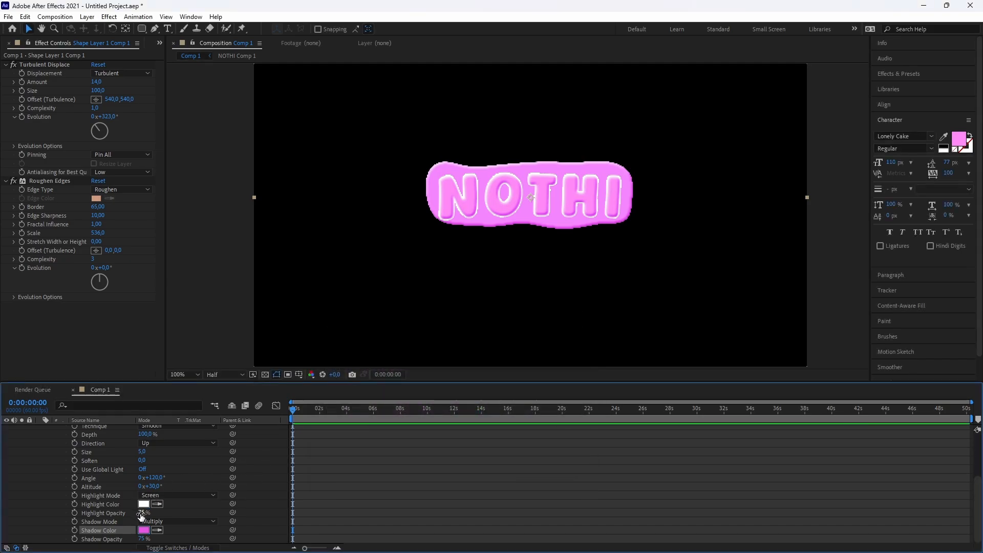
Set the bevel's Highlight Opacity to 100% and Angle to 108°, and collapse and deselect the rectangle layer
drag(144, 513, 213, 512)
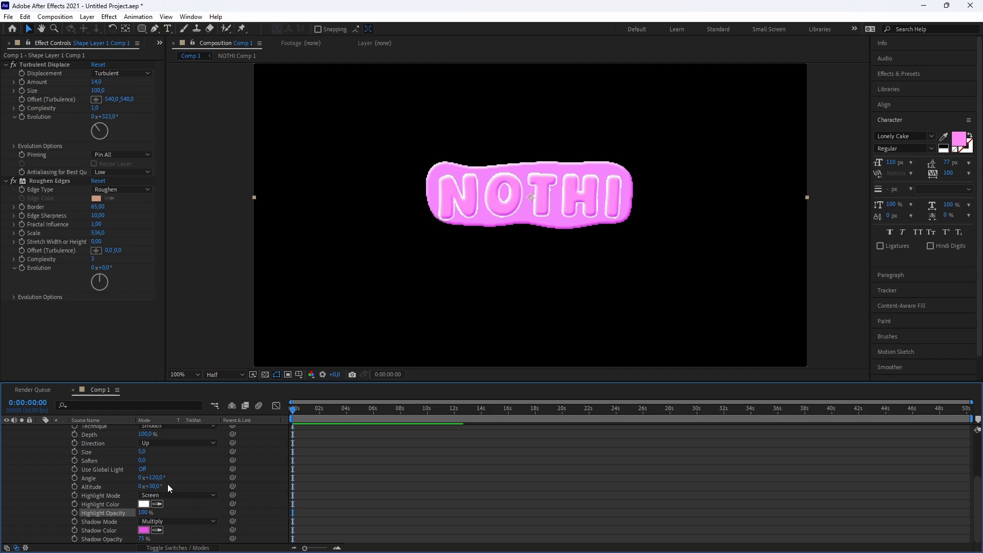
drag(157, 481, 154, 482)
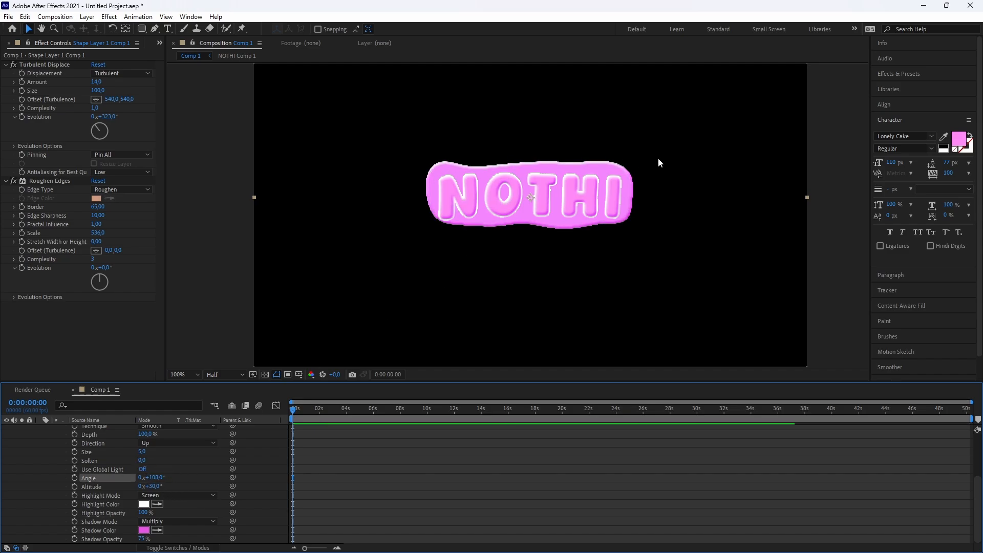
scroll(71, 475, up, 4)
click(40, 438)
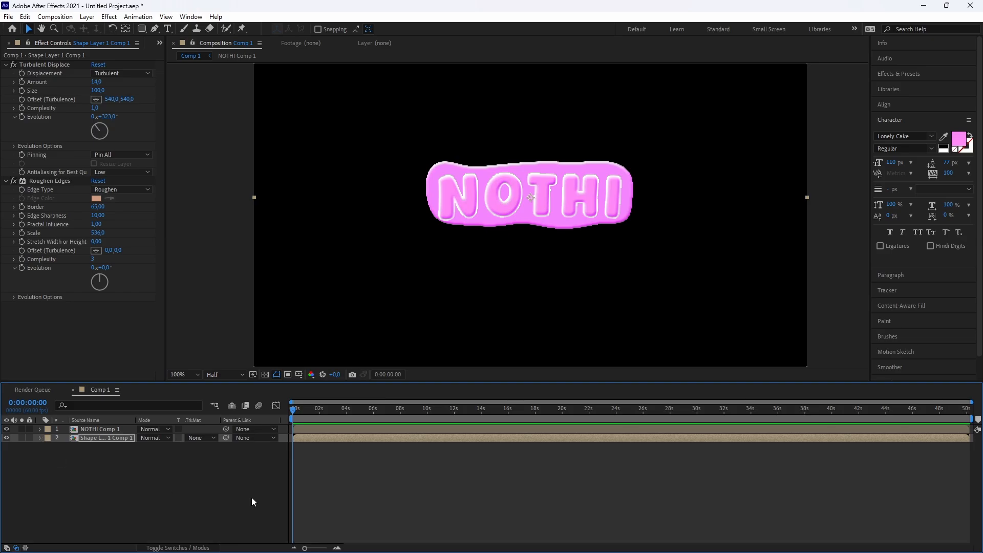
click(251, 497)
scroll(548, 160, down, 1)
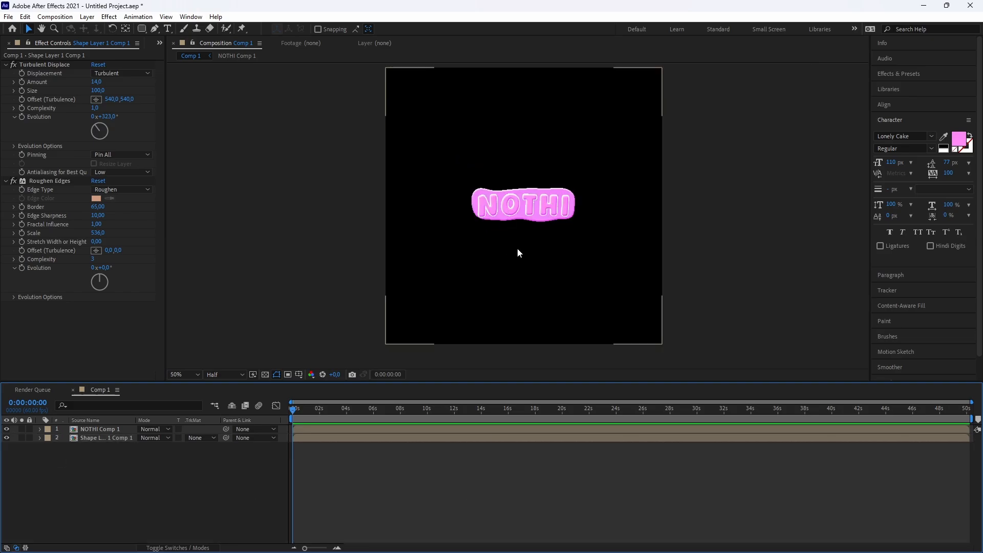
Choose the Pen tool and set its shape options to no fill and a solid white stroke
right_click(306, 466)
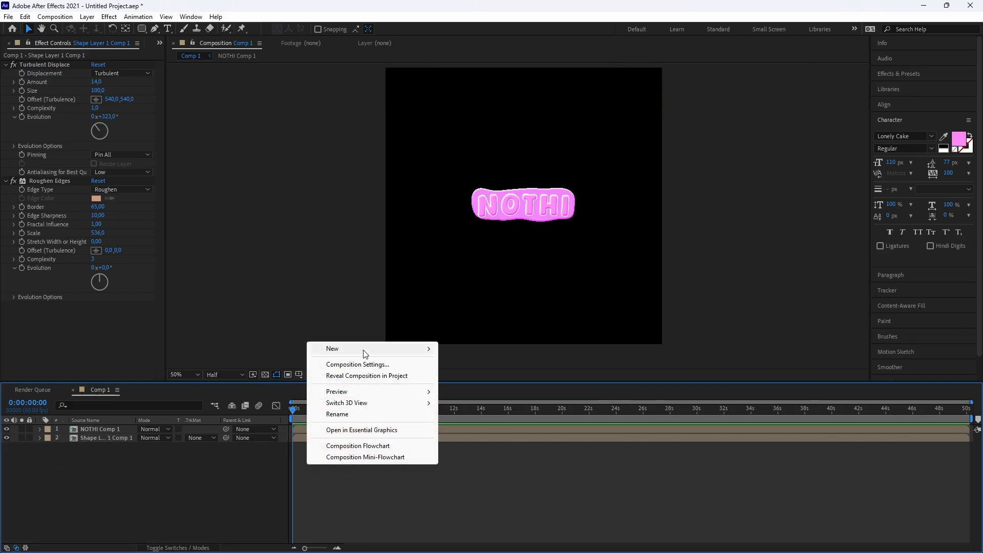
click(155, 30)
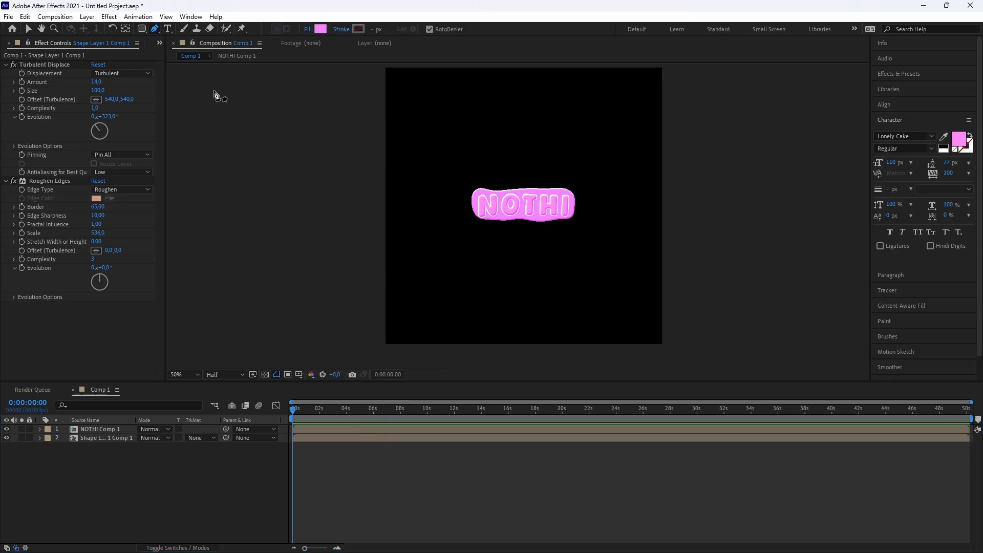
click(308, 29)
click(439, 253)
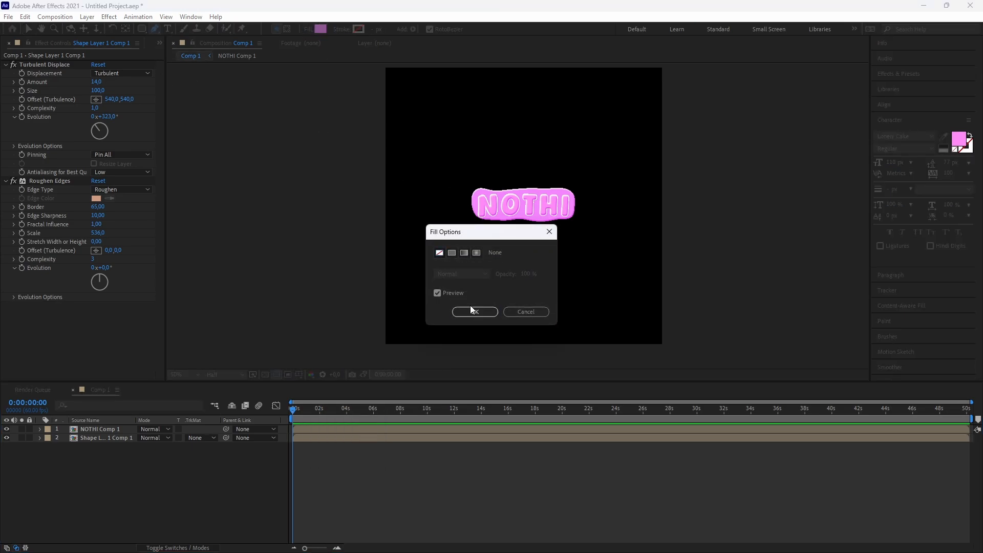
click(474, 309)
click(358, 29)
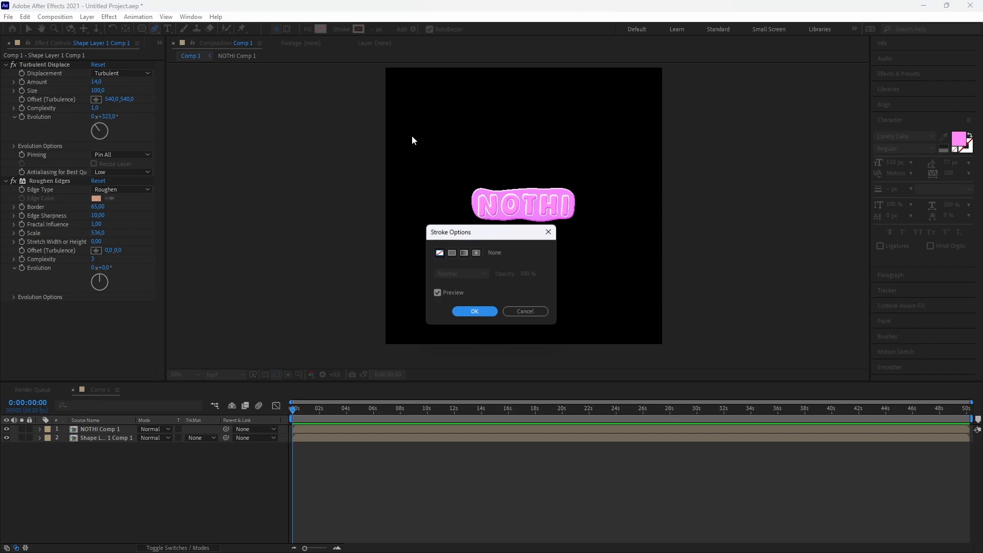
click(451, 253)
click(475, 312)
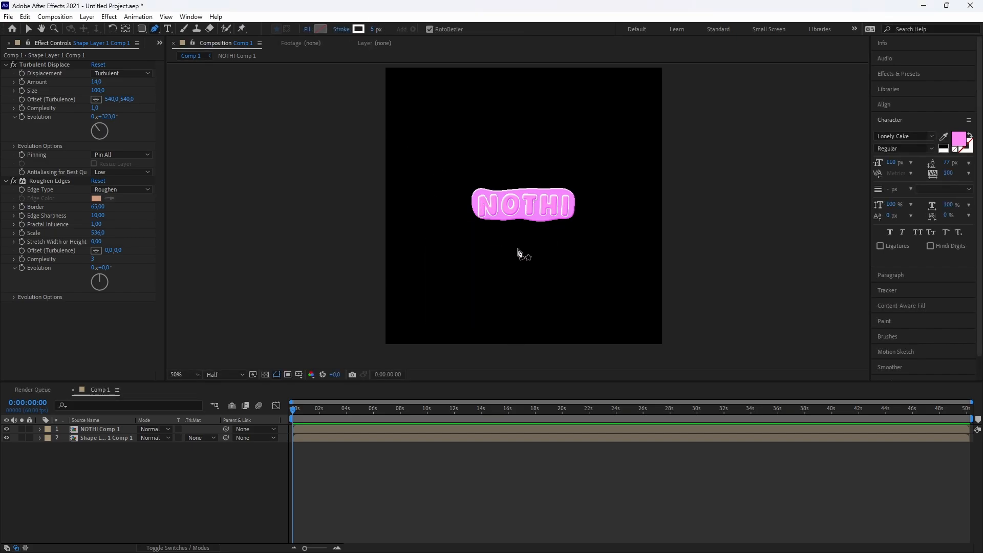
Draw an open four-point line across the lower part of the NOTHI lettering, curving downward past the I, and deselect it
scroll(463, 217, up, 2)
scroll(463, 218, up, 2)
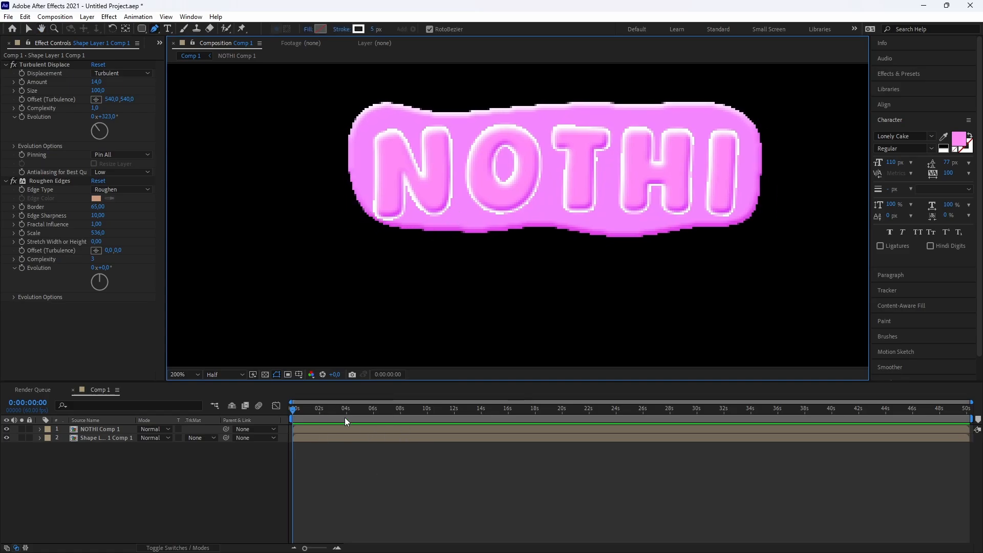
click(349, 199)
click(505, 202)
click(688, 204)
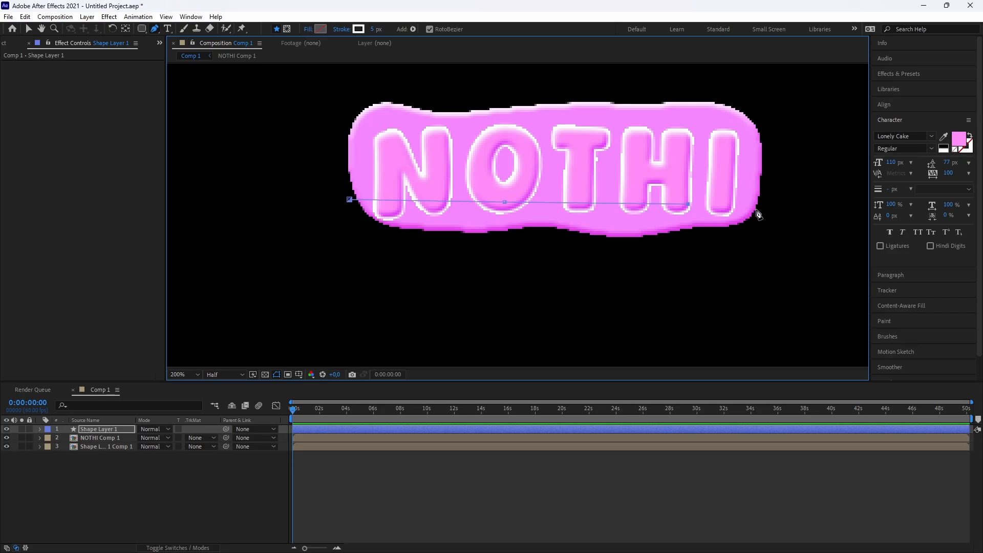
click(781, 226)
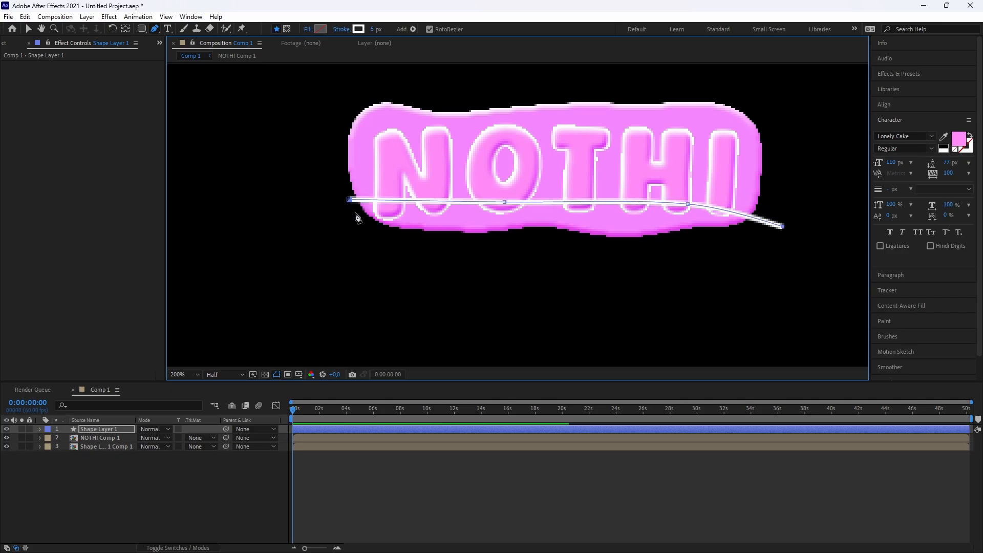
click(365, 479)
Set the Line Cap of the new line's stroke to Round Cap
click(39, 431)
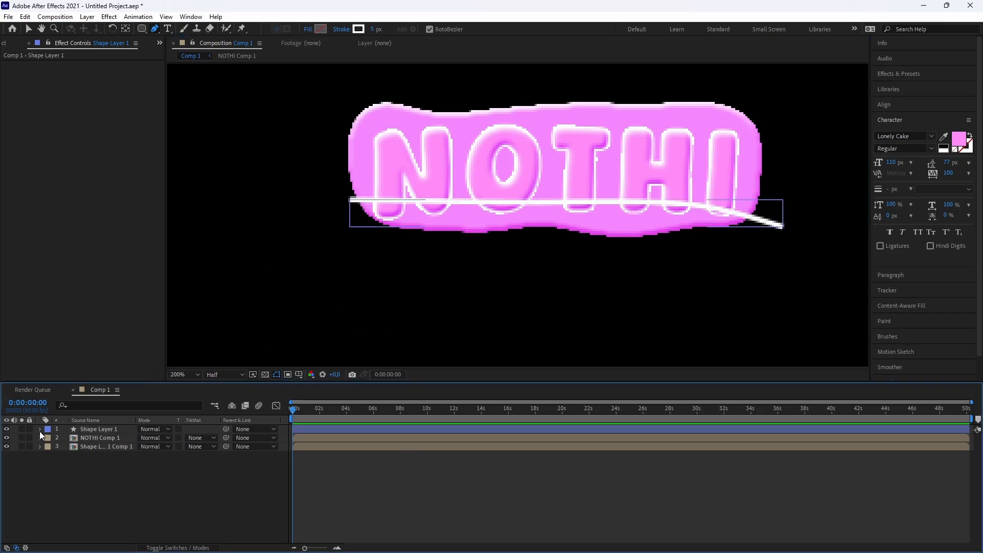
click(40, 430)
click(49, 438)
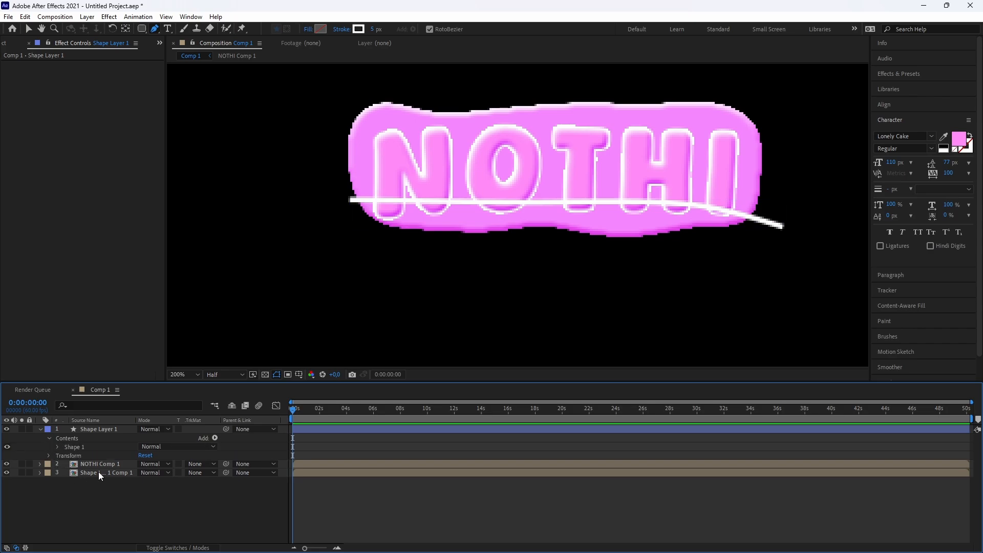
click(57, 448)
click(66, 464)
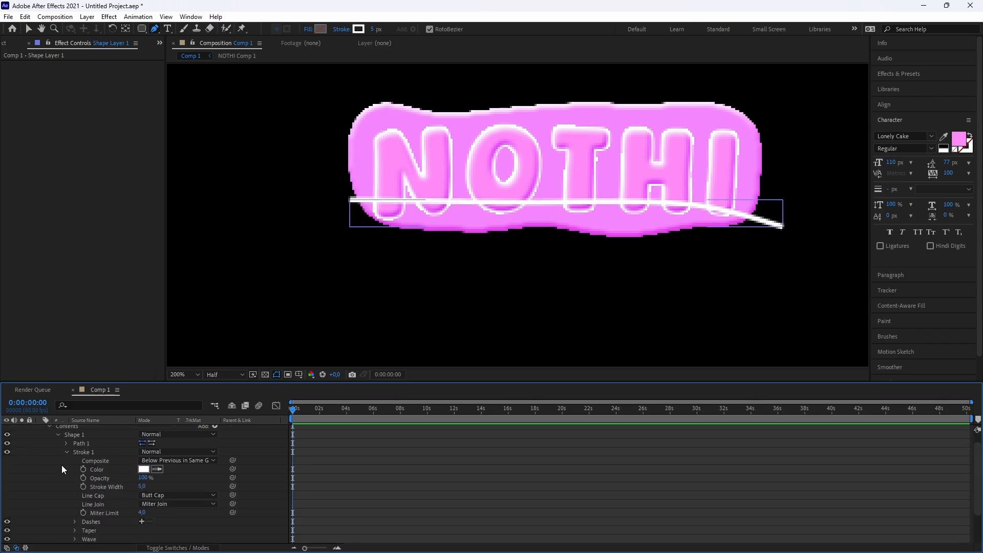
click(159, 495)
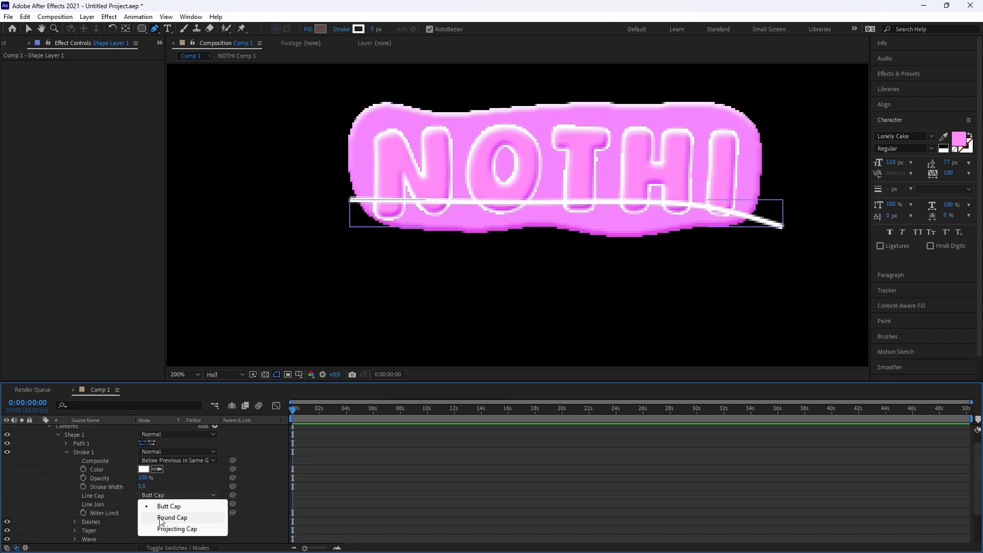
click(171, 518)
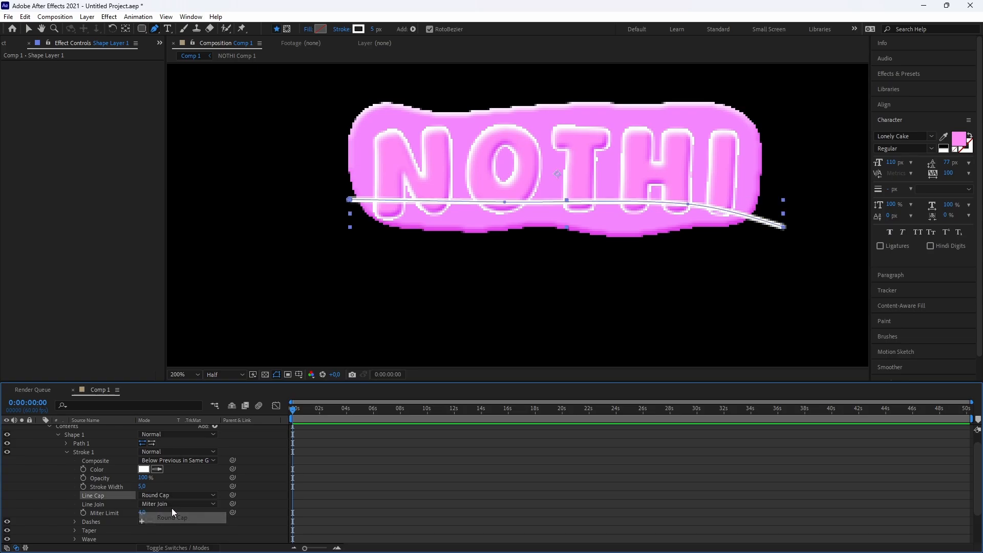
Set the preview resolution to Full, and collapse and deselect the line's shape layer
click(219, 377)
click(226, 367)
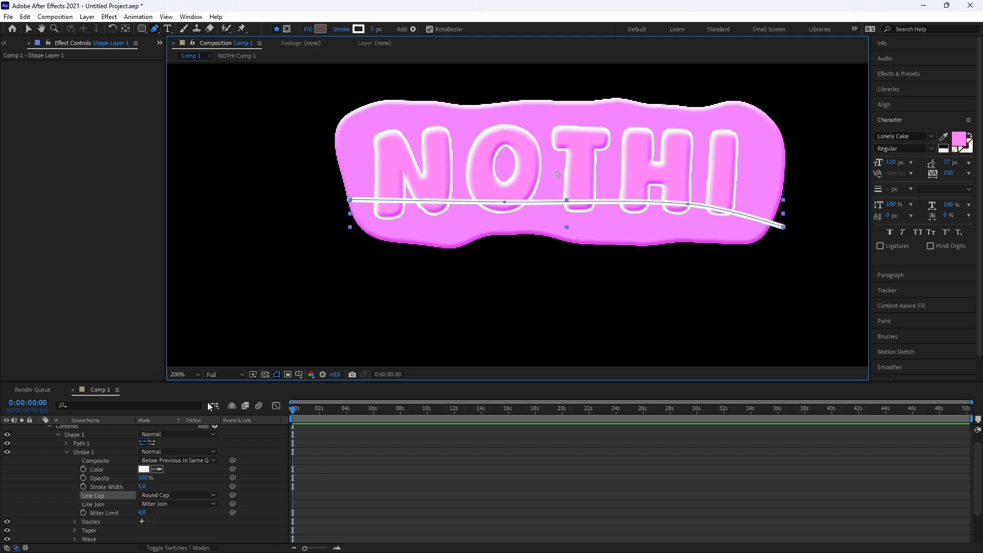
scroll(91, 499, up, 3)
click(40, 429)
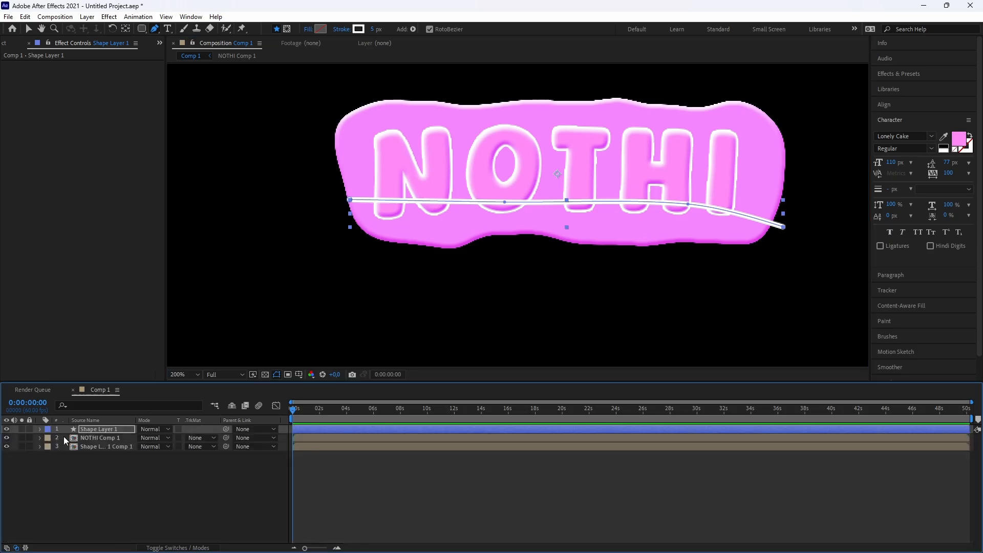
scroll(545, 301, down, 1)
scroll(538, 270, up, 1)
click(394, 467)
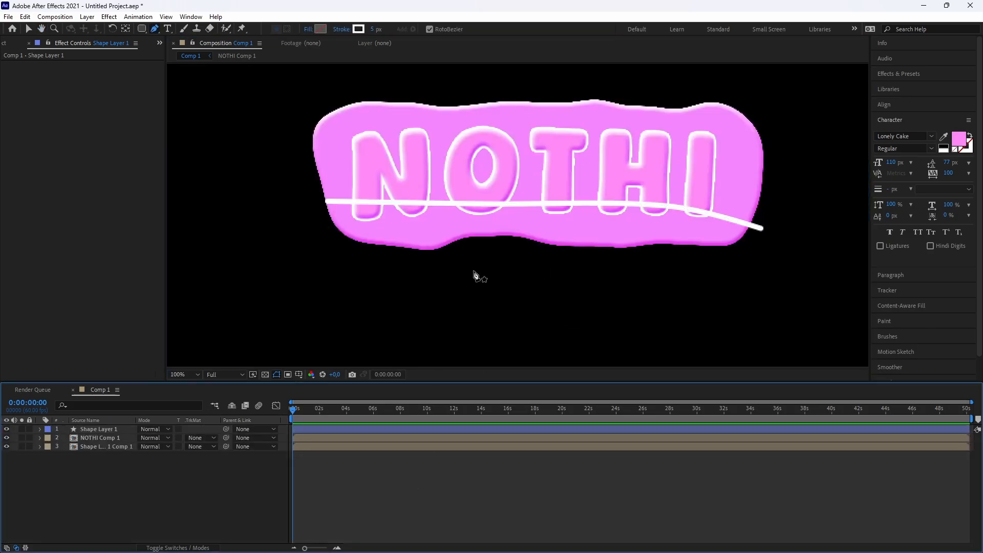
Pre-compose the line's shape layer with the default settings
scroll(473, 275, down, 2)
scroll(543, 263, up, 1)
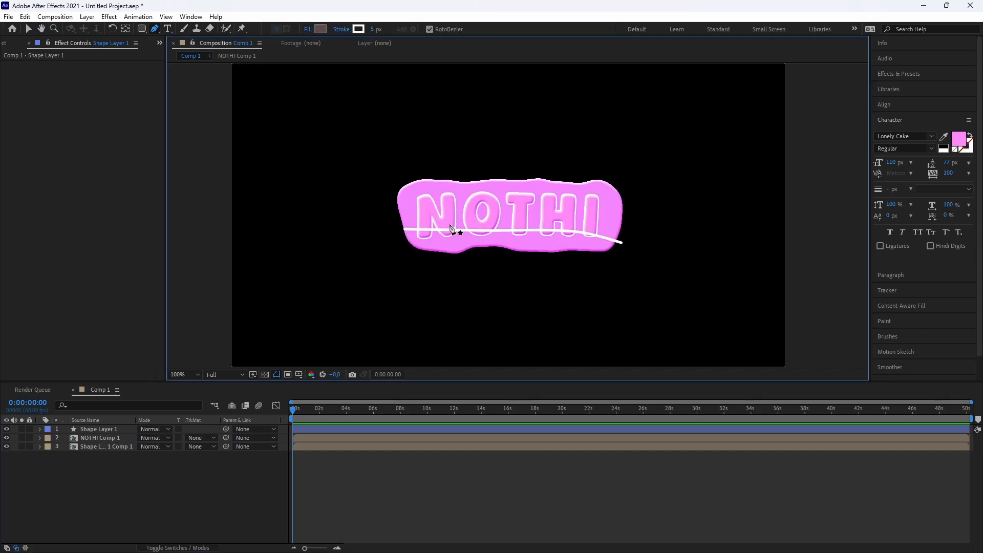
scroll(450, 228, up, 2)
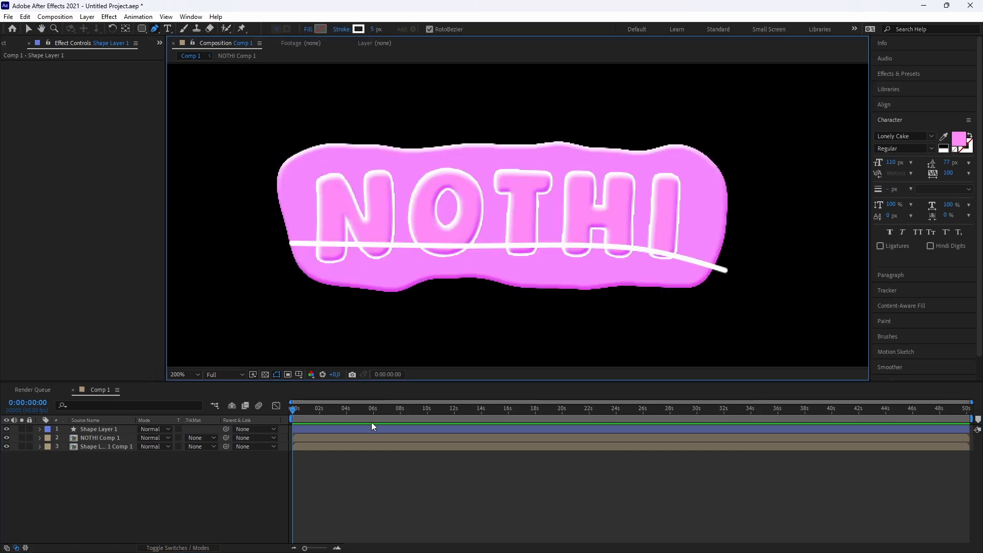
click(107, 430)
right_click(330, 428)
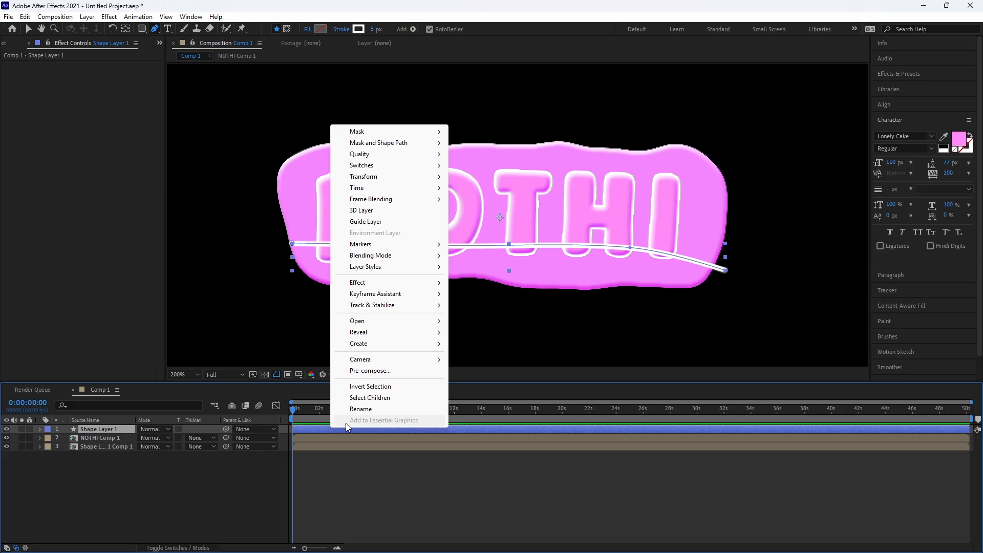
click(370, 370)
click(516, 349)
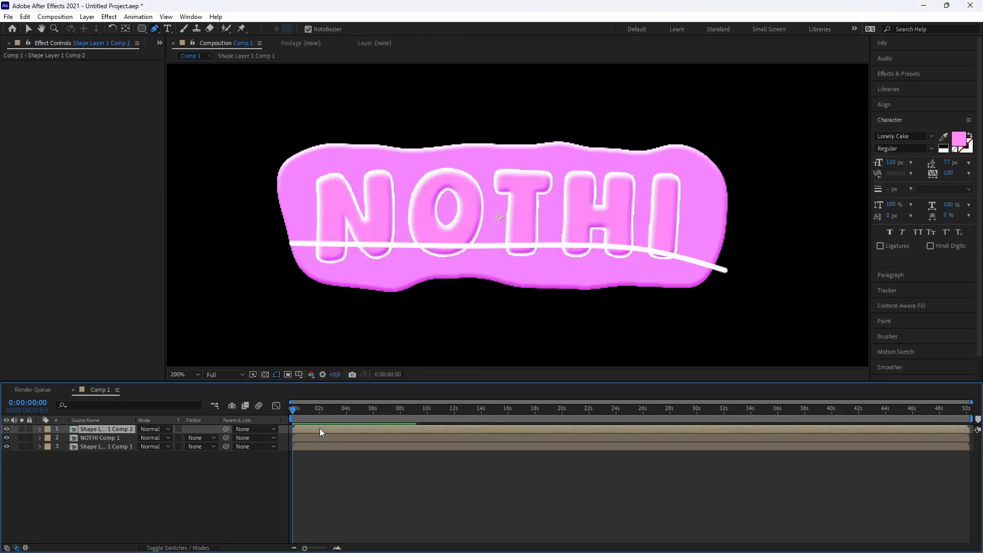
Add a Bevel and Emboss layer style to the pre-composed line layer
right_click(319, 429)
mouse_move(428, 267)
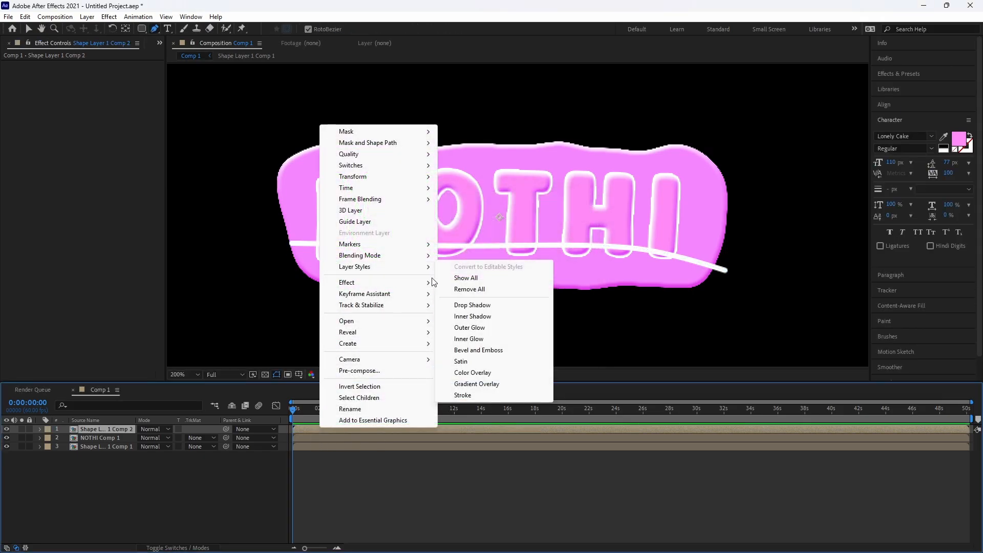
click(485, 351)
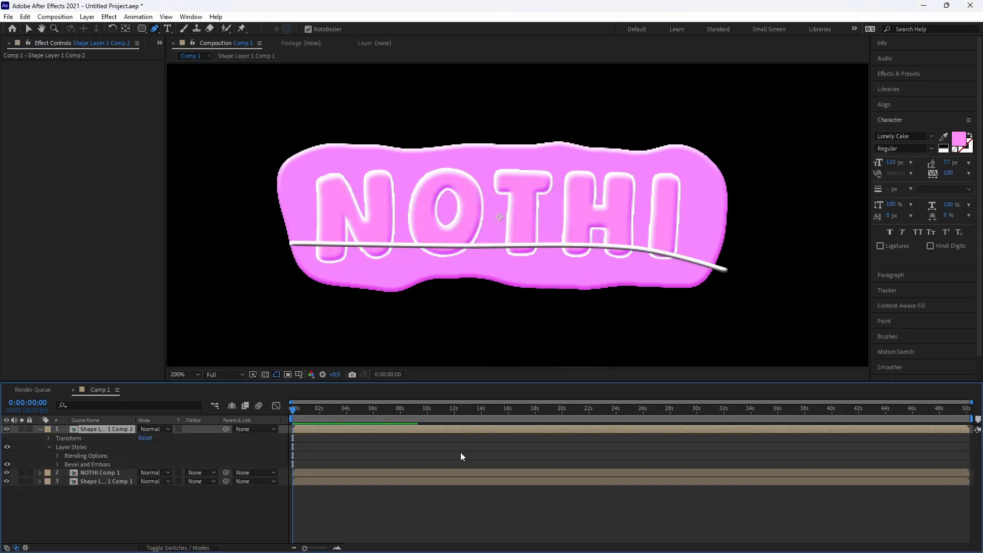
Set the Size of the line's Bevel and Emboss to 0,1
click(55, 464)
click(147, 474)
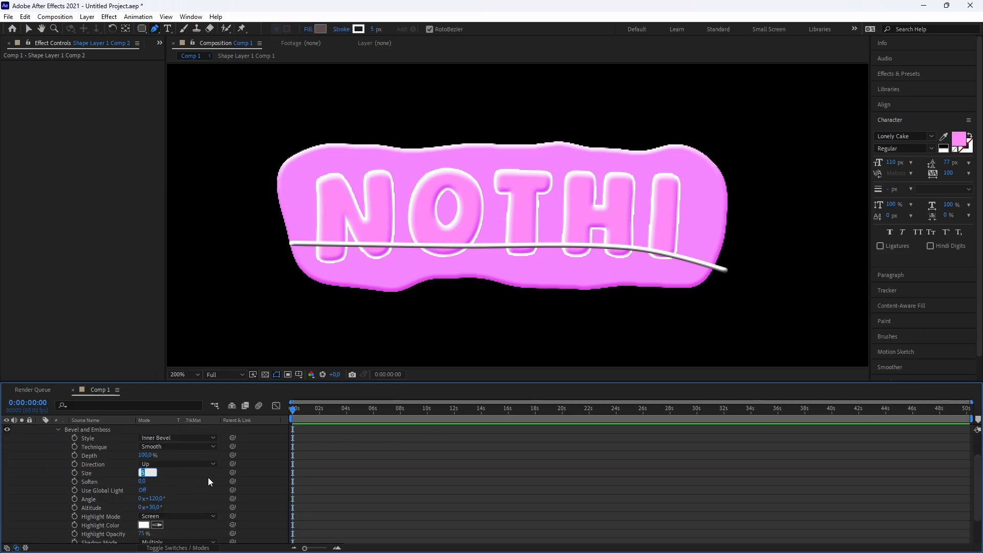
text(1)
key(Return)
click(142, 472)
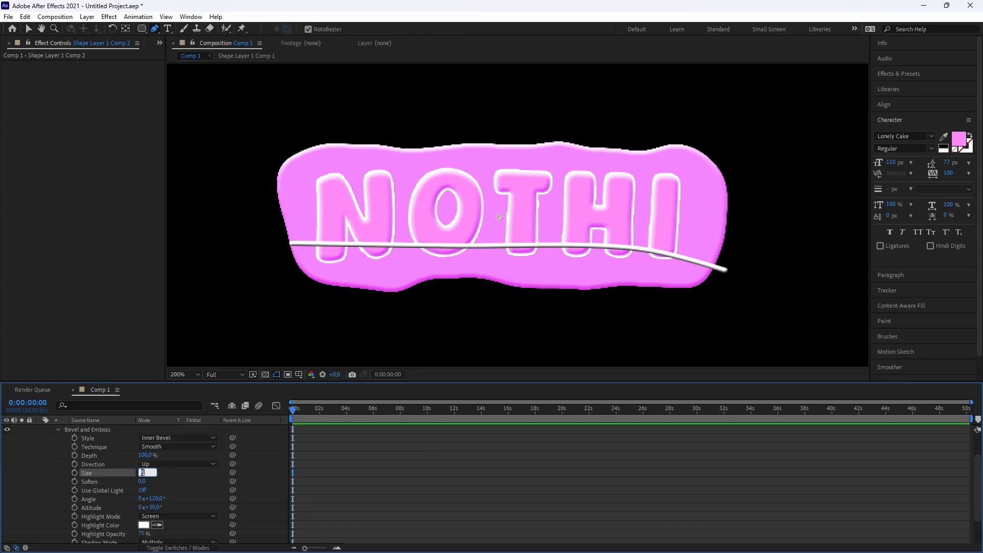
text(0,15)
key(Return)
Set the Shadow Opacity of the line's Bevel and Emboss to 20%
scroll(143, 517, down, 3)
click(142, 522)
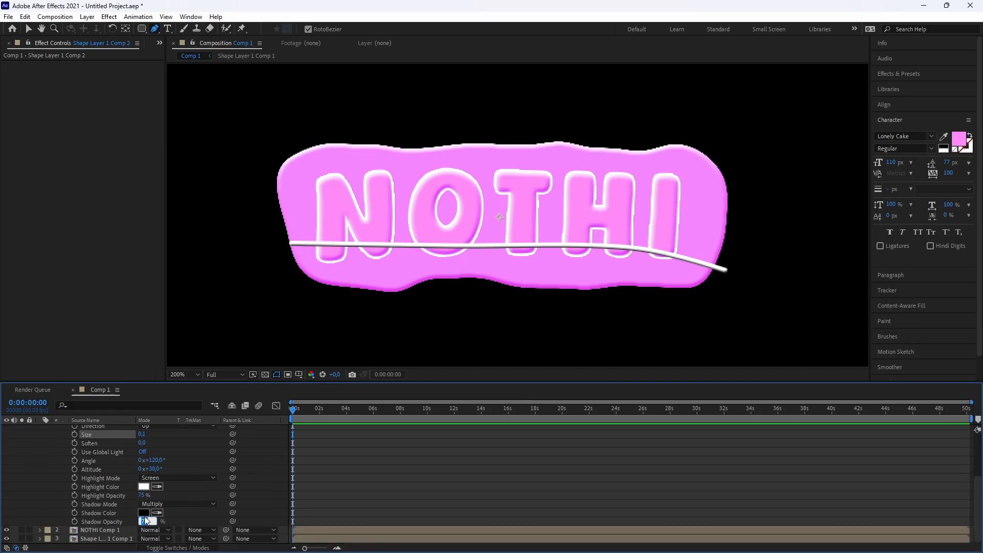
text(20)
key(Return)
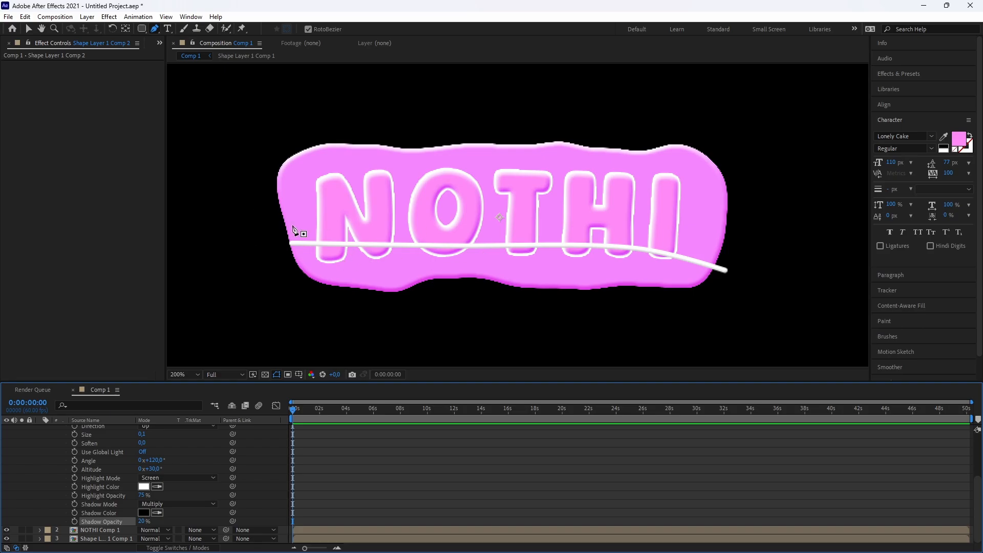
Collapse the line layer and move it below the NOTHI text layer in the layer stack
scroll(131, 475, up, 4)
click(40, 429)
drag(115, 429, 107, 440)
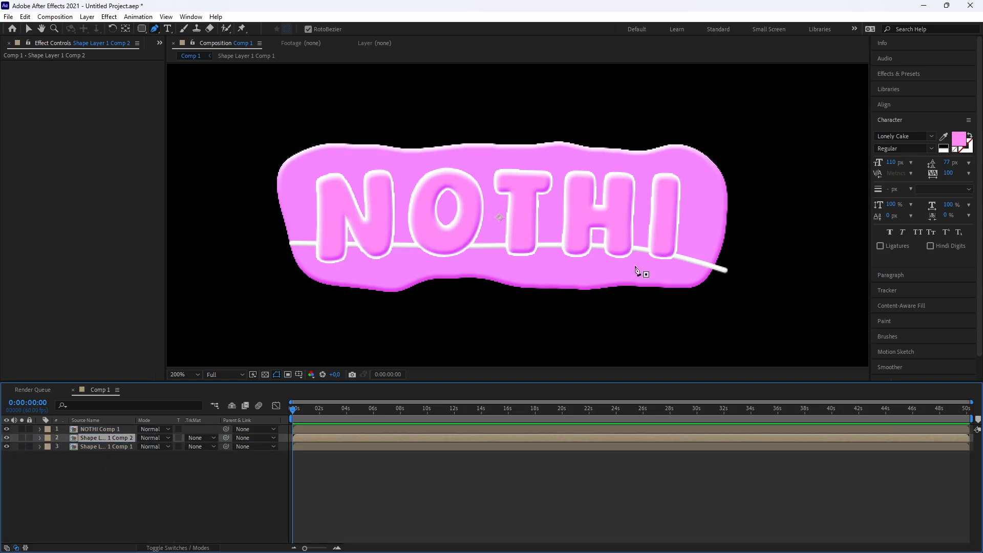
Set the preview resolution to Quarter and deselect the line layer
click(225, 374)
click(225, 420)
click(398, 501)
scroll(505, 290, down, 4)
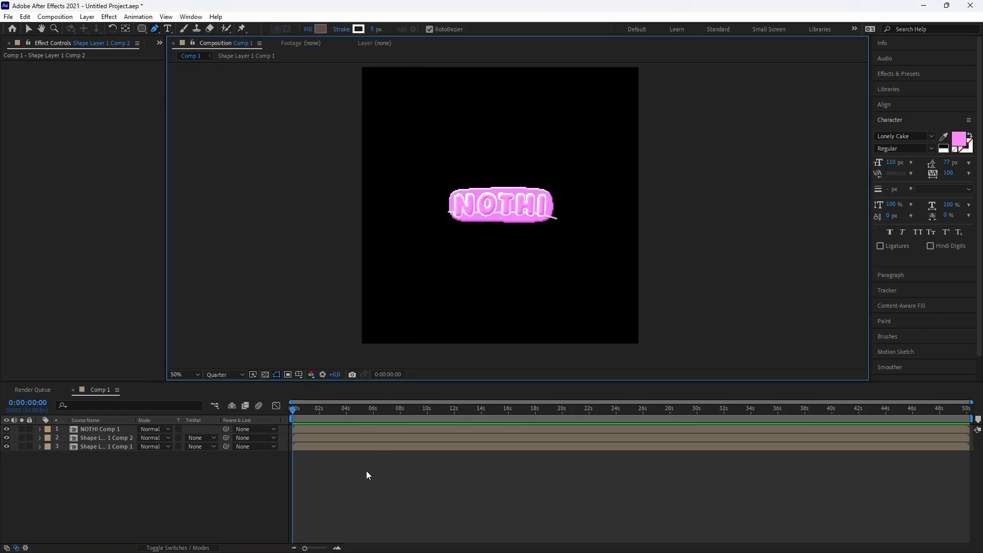
Pre-compose the text, line and rectangle layers together into one composition with the default name, and deselect it
click(336, 430)
shift+click(335, 446)
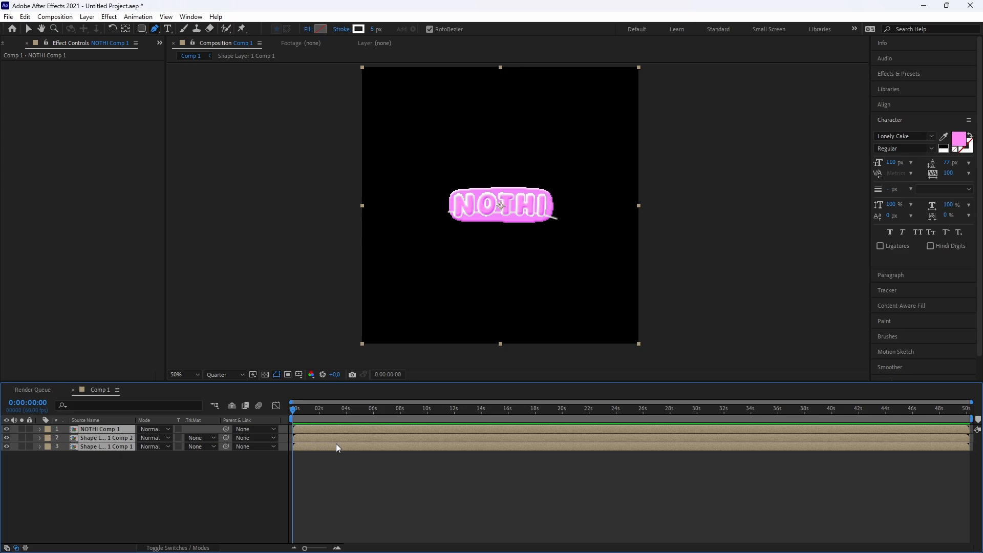
right_click(336, 444)
click(386, 387)
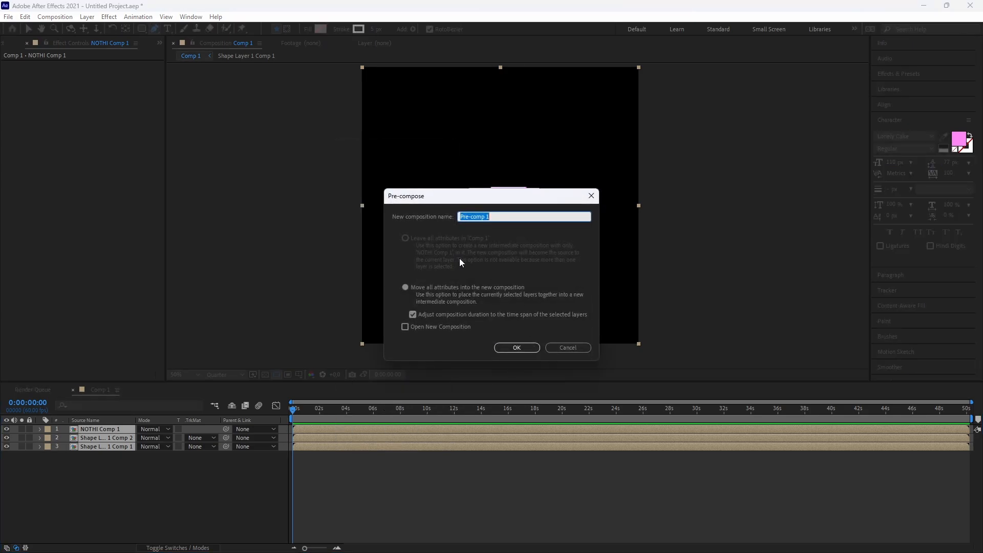
click(514, 347)
click(390, 449)
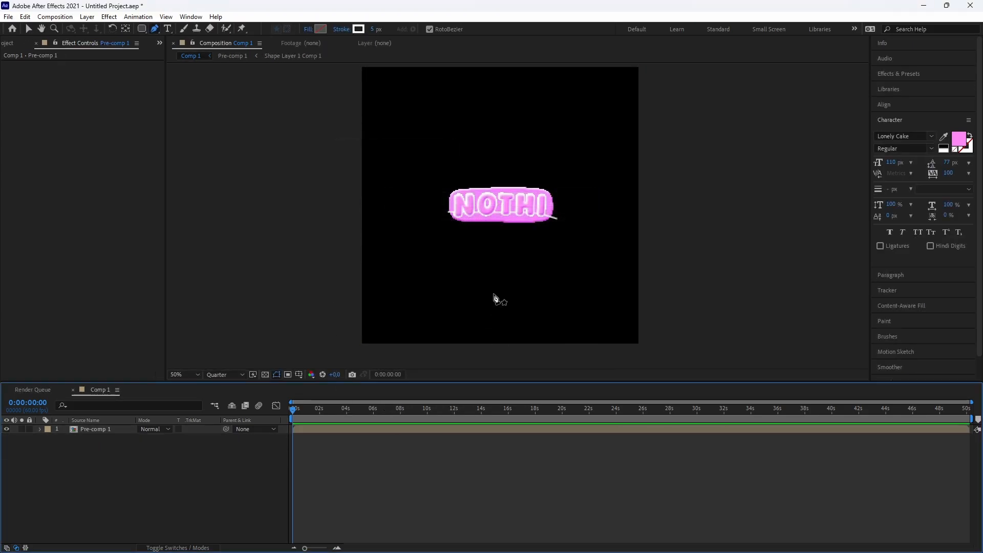
Apply the CC Light Sweep effect to the Pre-comp 1 layer
click(321, 432)
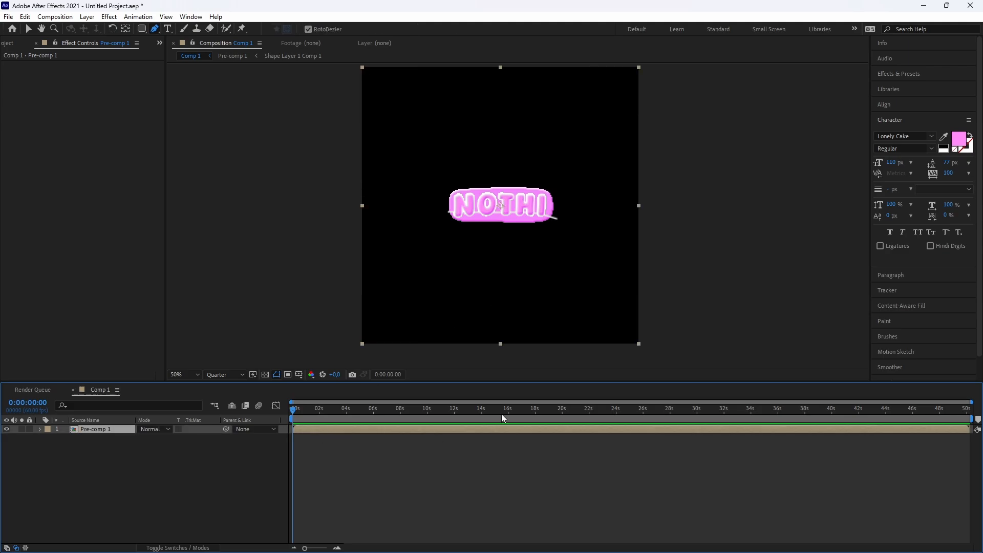
click(203, 548)
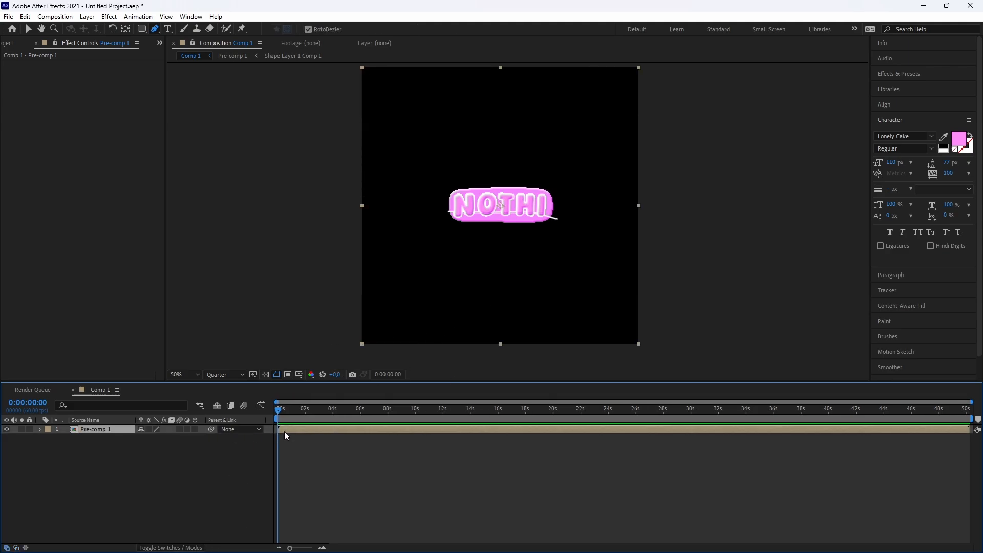
key(ctrl+space)
text(c)
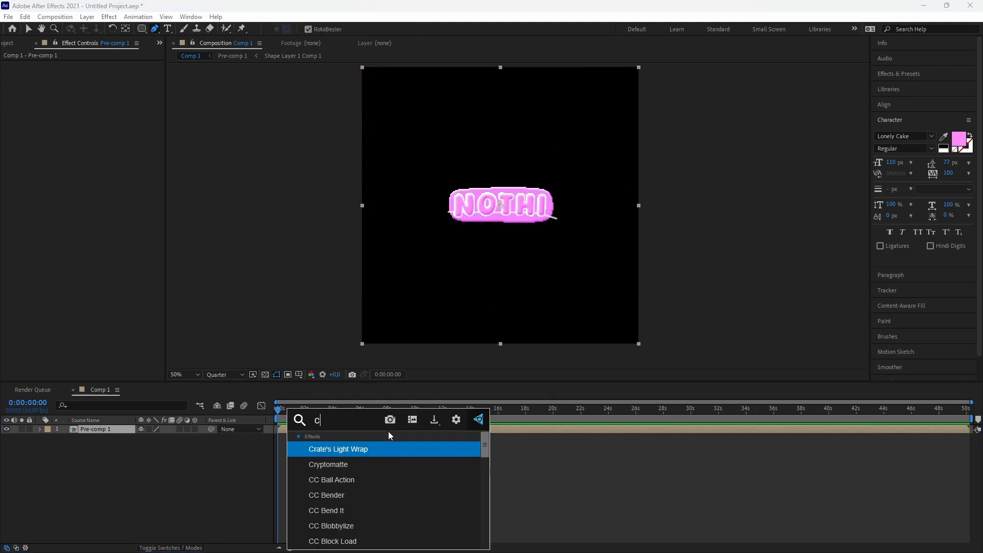
text(c ligh)
key(Down)
key(Down)
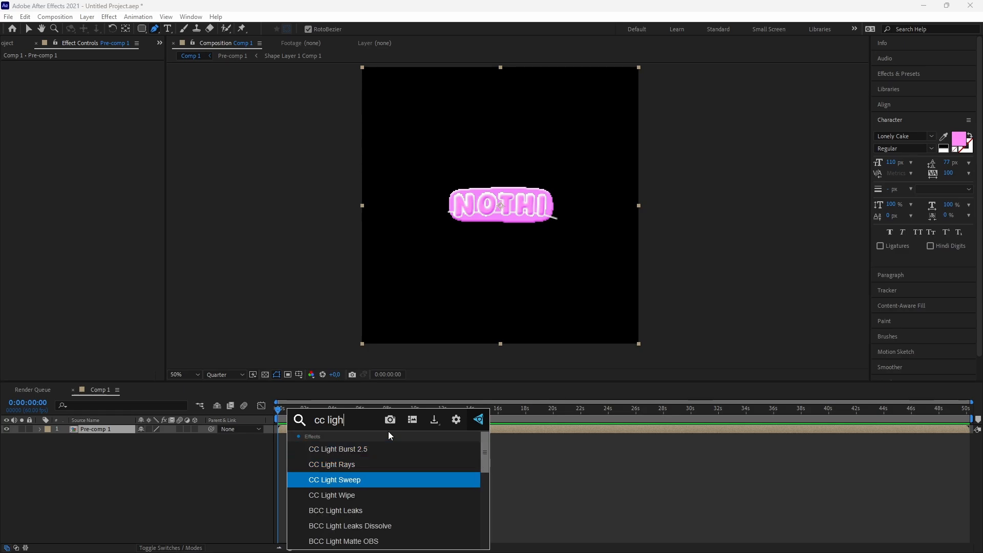
key(Return)
Set the CC Light Sweep's Center to 540, 463 and its Direction to 85°
scroll(490, 245, up, 2)
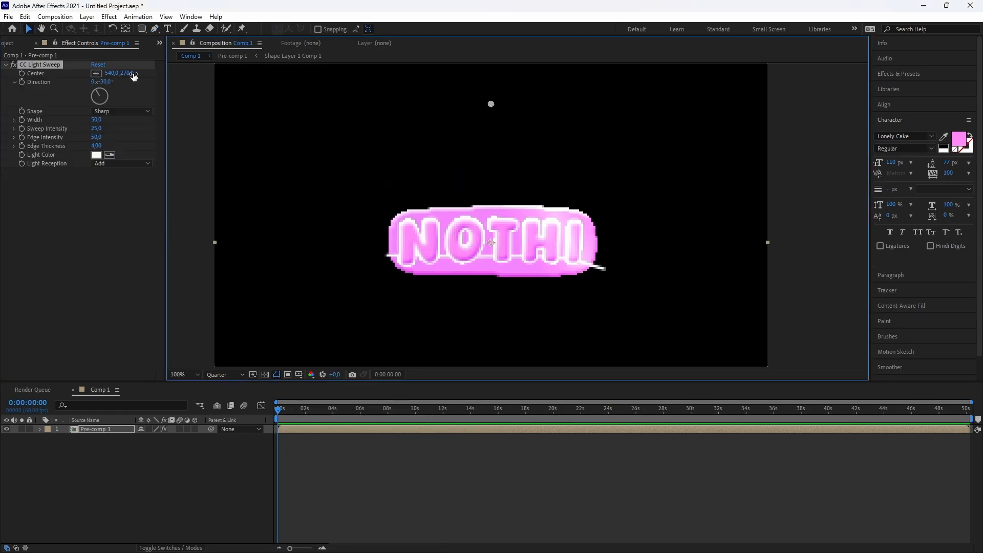
drag(105, 81, 183, 94)
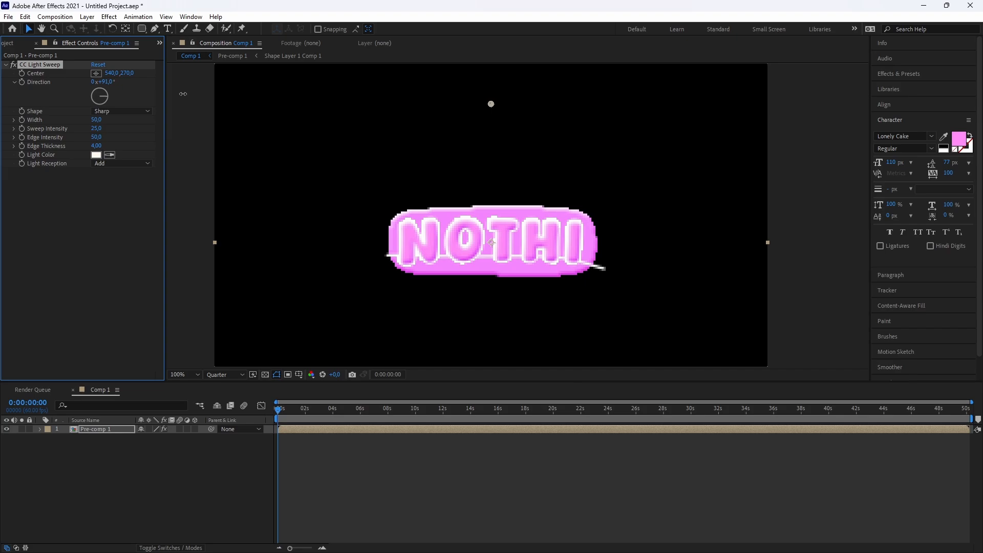
drag(127, 73, 224, 89)
click(207, 90)
drag(108, 82, 110, 81)
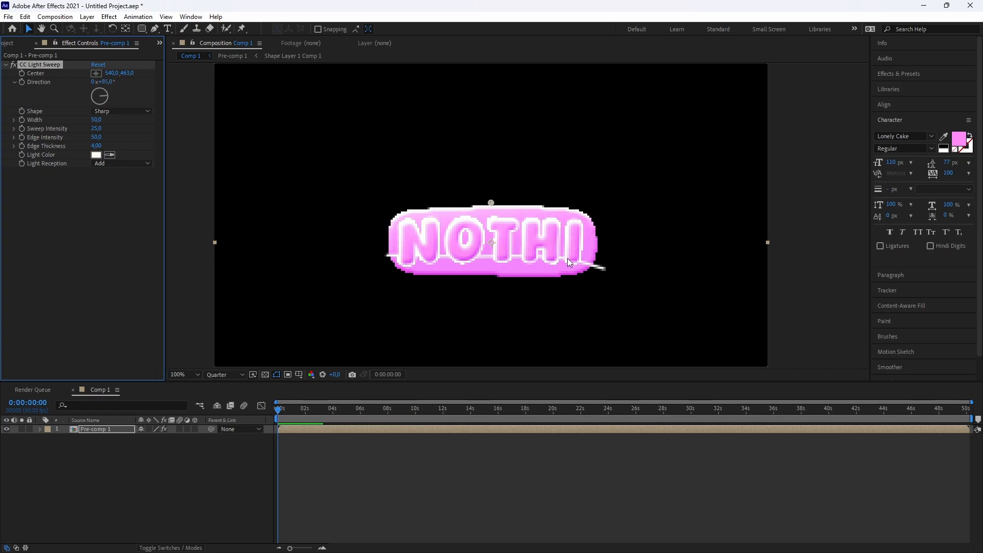
Set the preview resolution to Full and the CC Light Sweep's Direction to 90°
click(218, 374)
click(227, 397)
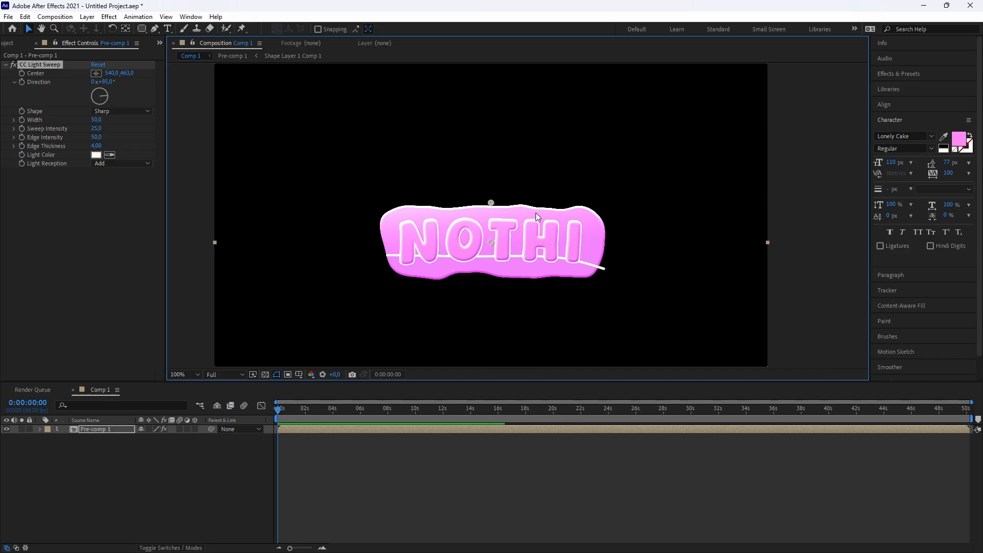
drag(105, 82, 112, 86)
Switch the CC Light Sweep effect off and on repeatedly to compare the design with and without it
click(13, 64)
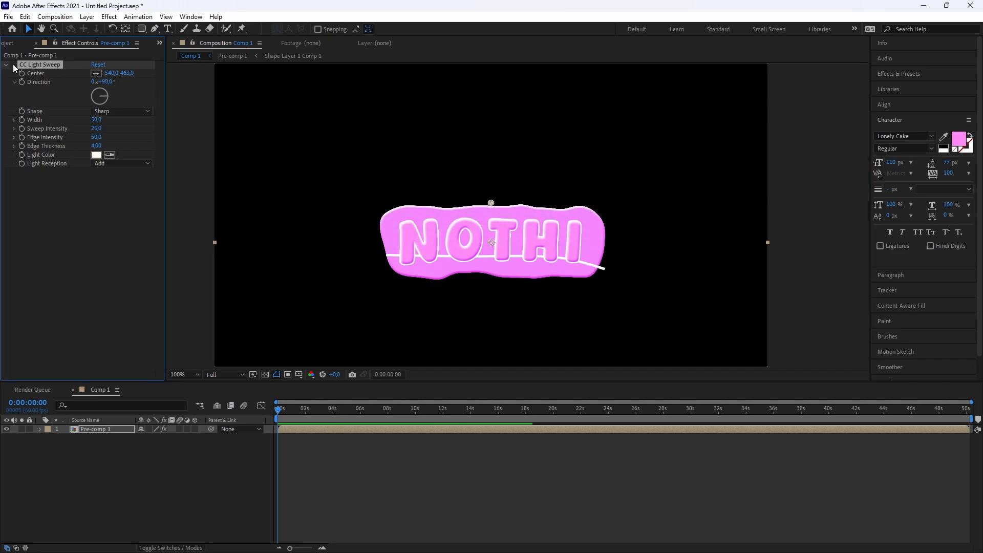
click(13, 64)
click(14, 64)
click(13, 65)
click(14, 65)
click(13, 64)
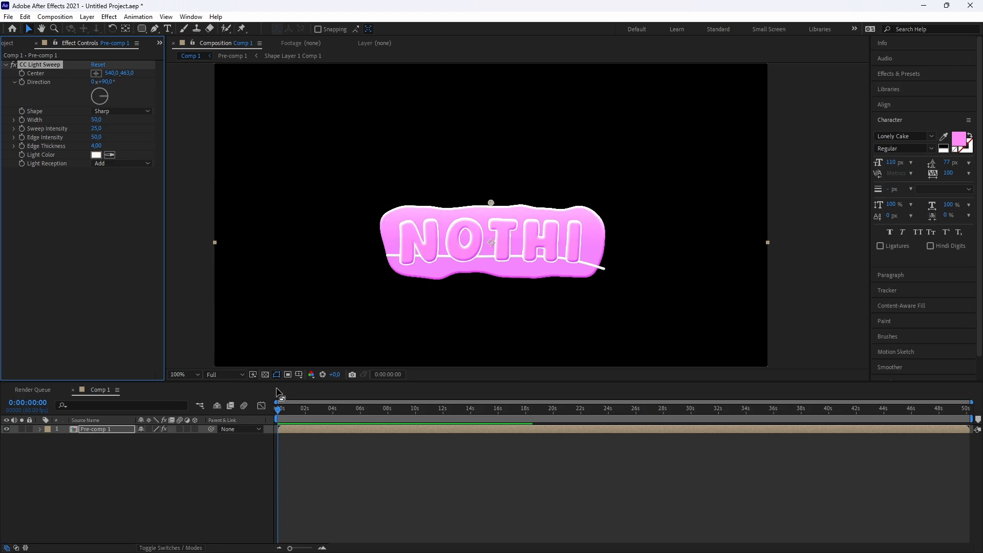
Set the preview resolution to Half
click(225, 375)
click(225, 409)
scroll(524, 272, down, 2)
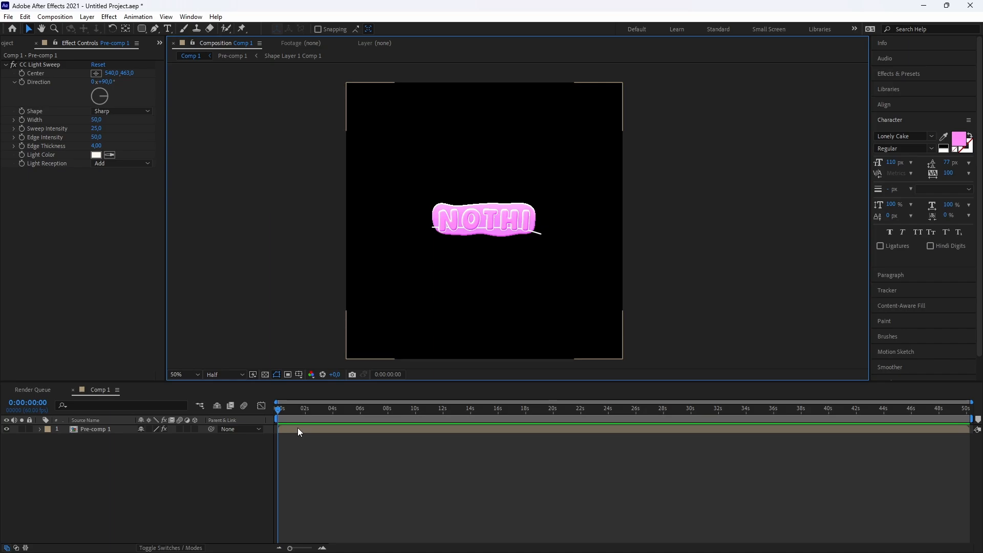
Duplicate the Pre-comp 1 layer and delete CC Light Sweep from the upper copy
scroll(446, 255, up, 2)
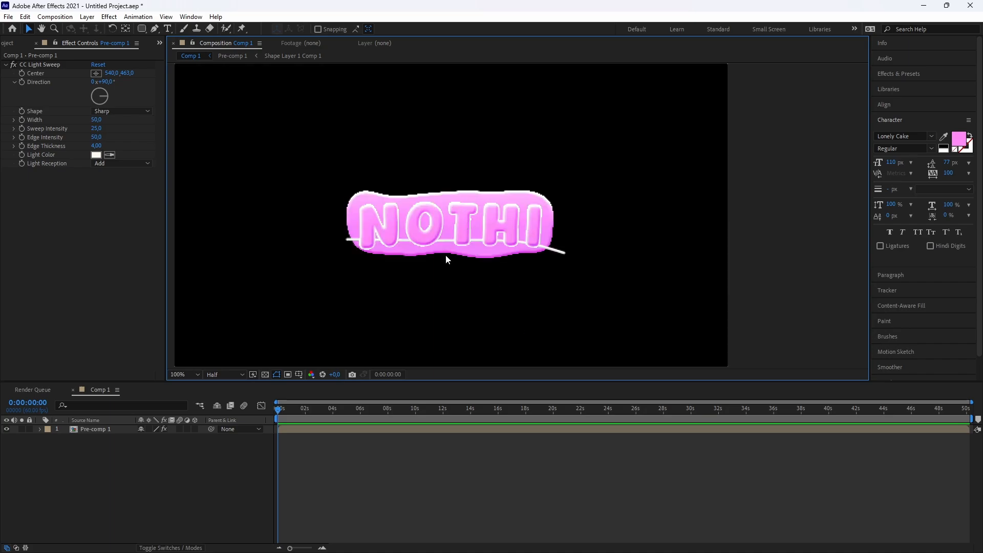
click(299, 431)
key(ctrl+d)
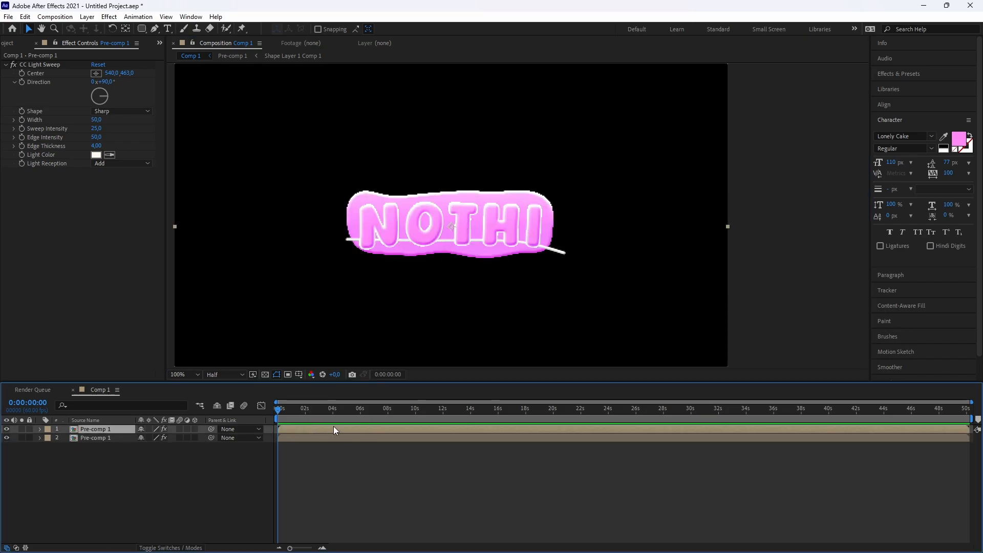
click(50, 66)
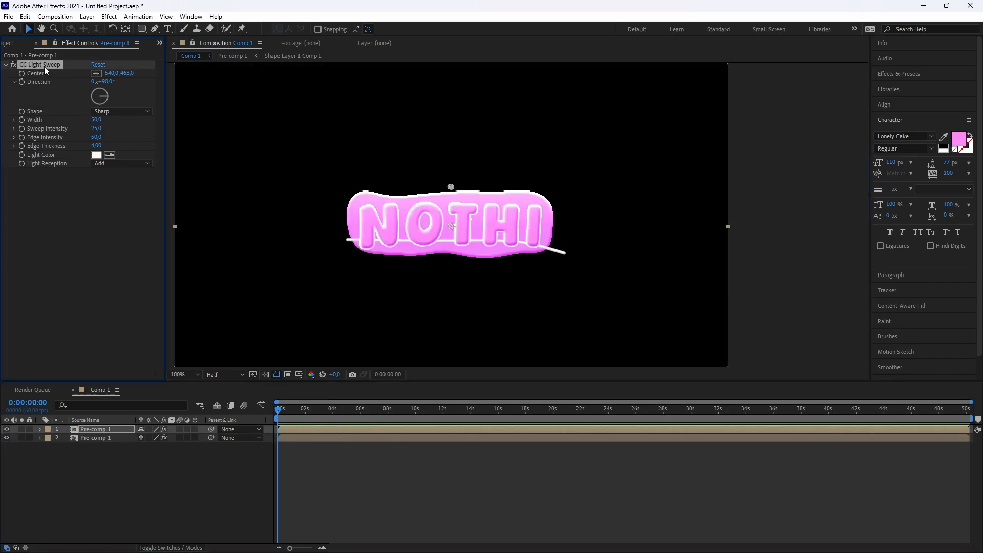
key(Delete)
Apply Fractal Noise to the upper Pre-comp 1 layer and set its Contrast to 500
key(ctrl+space)
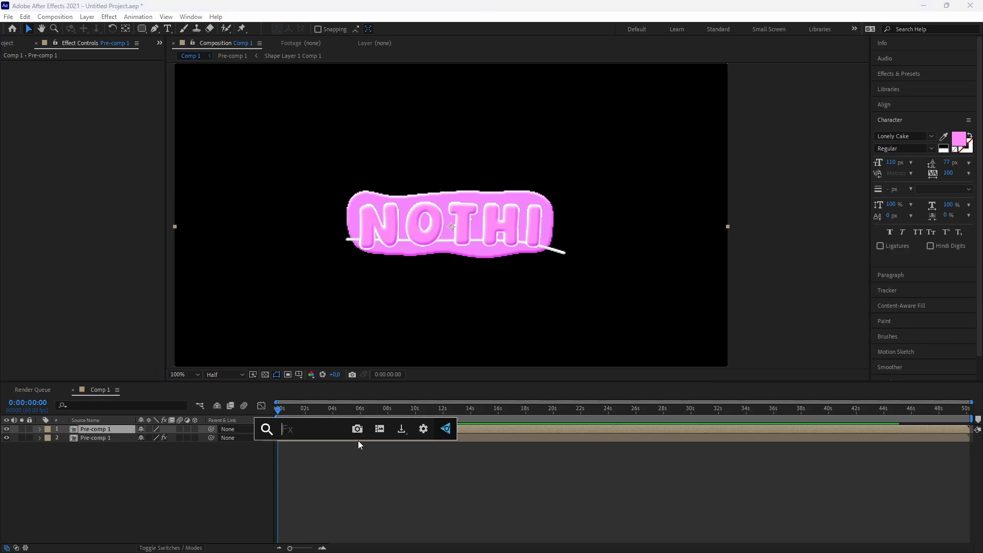
text(fract)
key(Down)
key(Return)
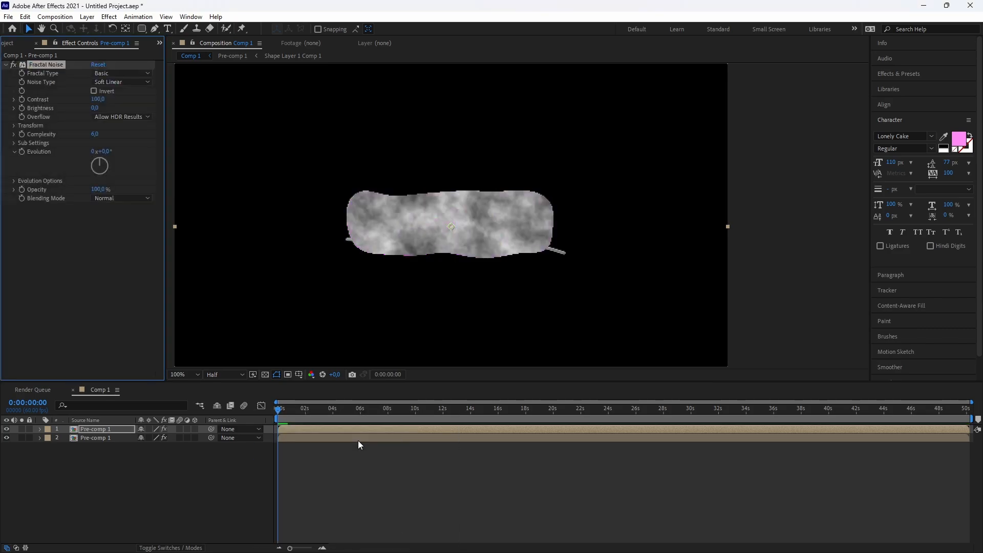
click(98, 101)
key(Return)
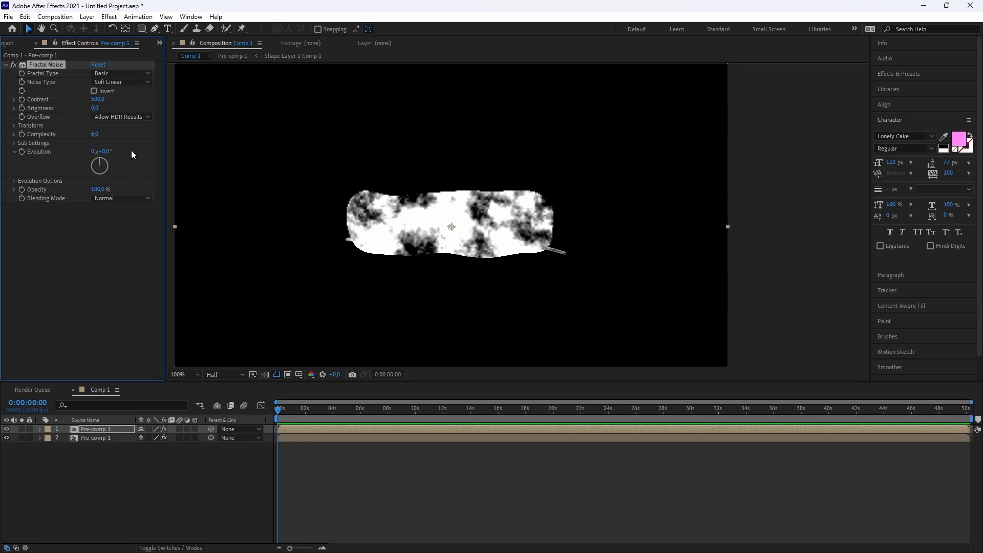
Set the Fractal Noise Brightness to 172 with a keyframe at the start of the timeline
click(95, 108)
text(172)
key(Return)
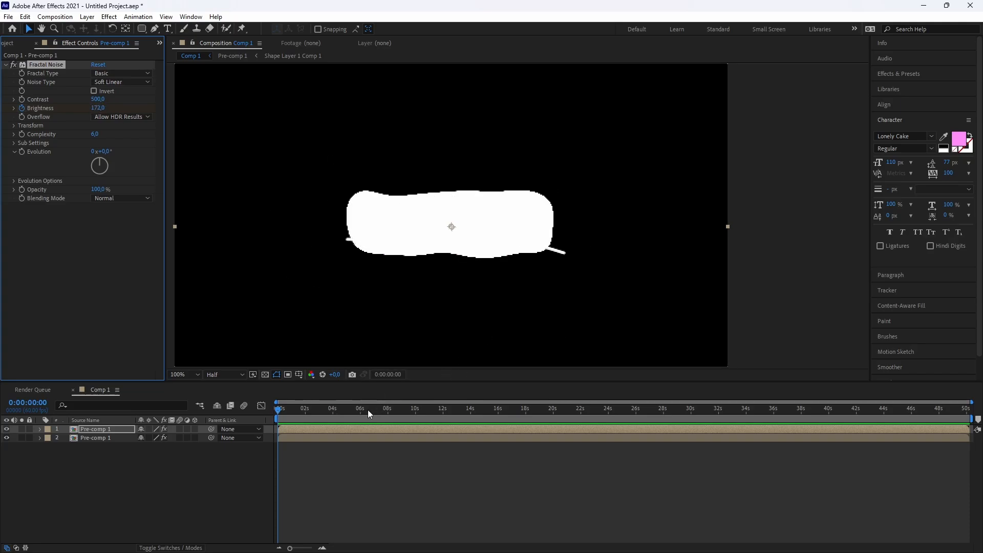
Keyframe the Fractal Noise Brightness to -312 at 0:00:01:15
click(322, 545)
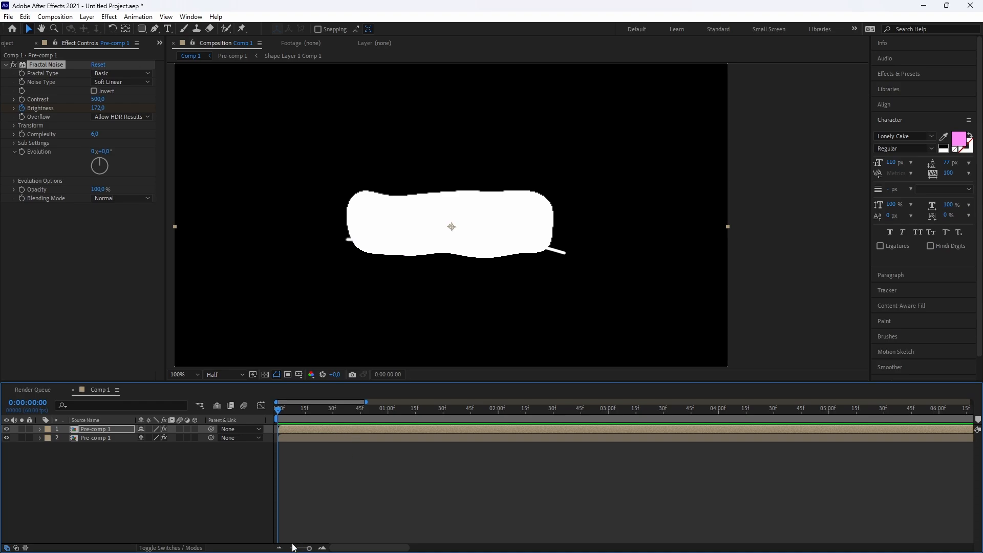
drag(323, 413, 415, 427)
click(98, 109)
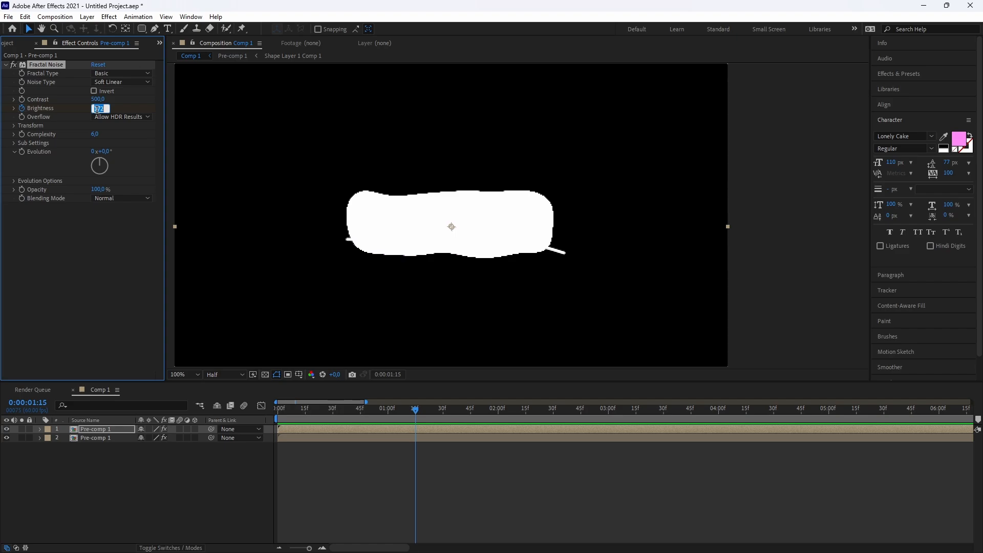
text(-312)
key(Return)
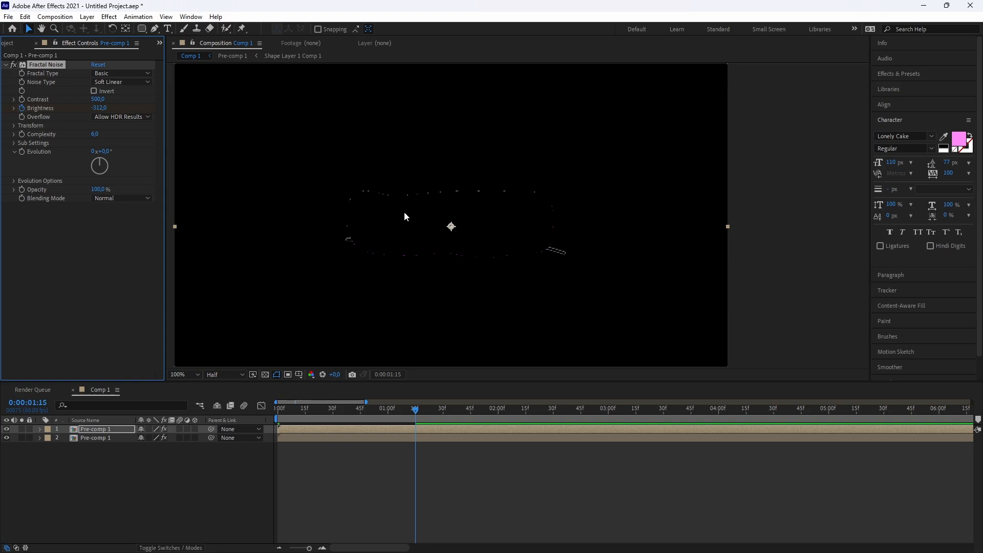
Set the Fractal Noise Complexity to 1 and add the expression time*200 to its Evolution
click(98, 135)
key(comma)
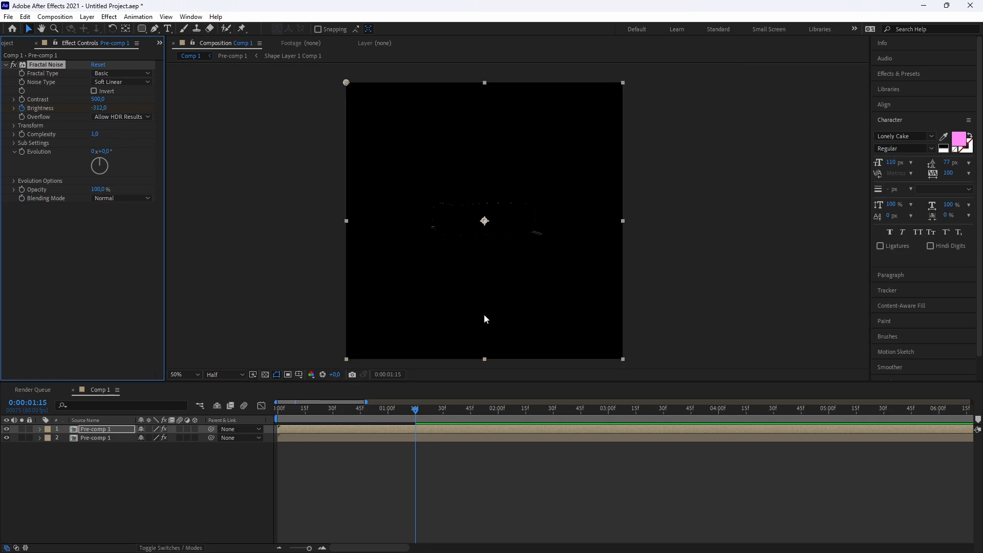
click(278, 408)
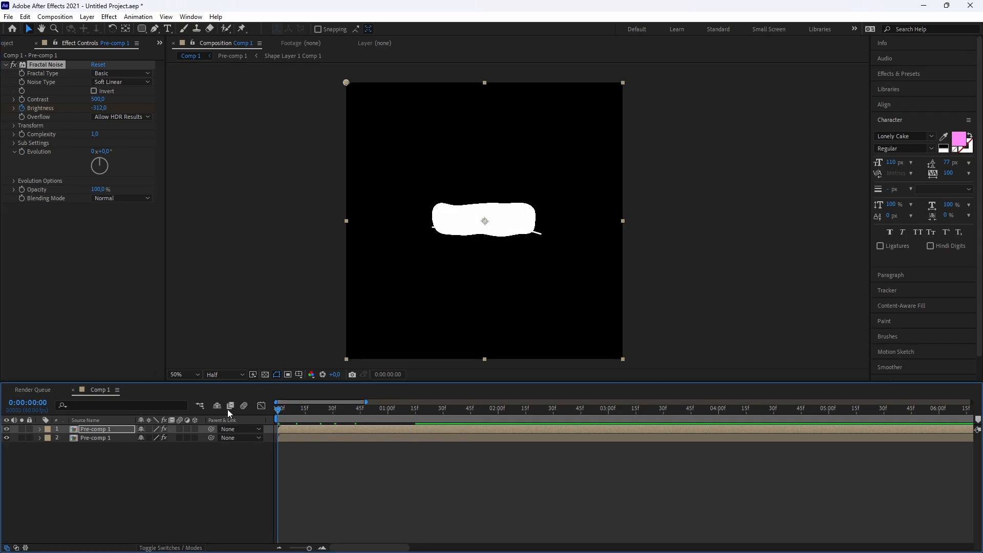
alt+click(22, 152)
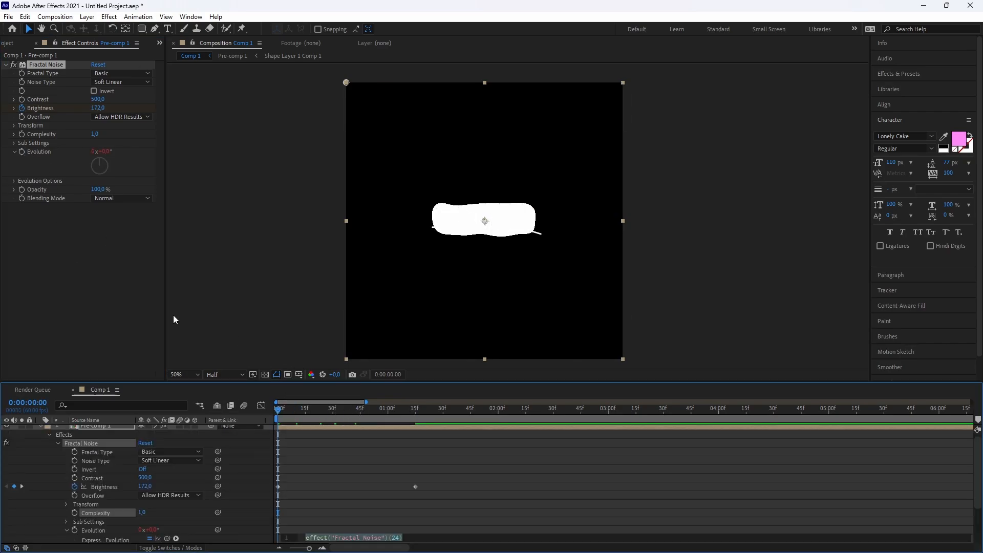
text(time)
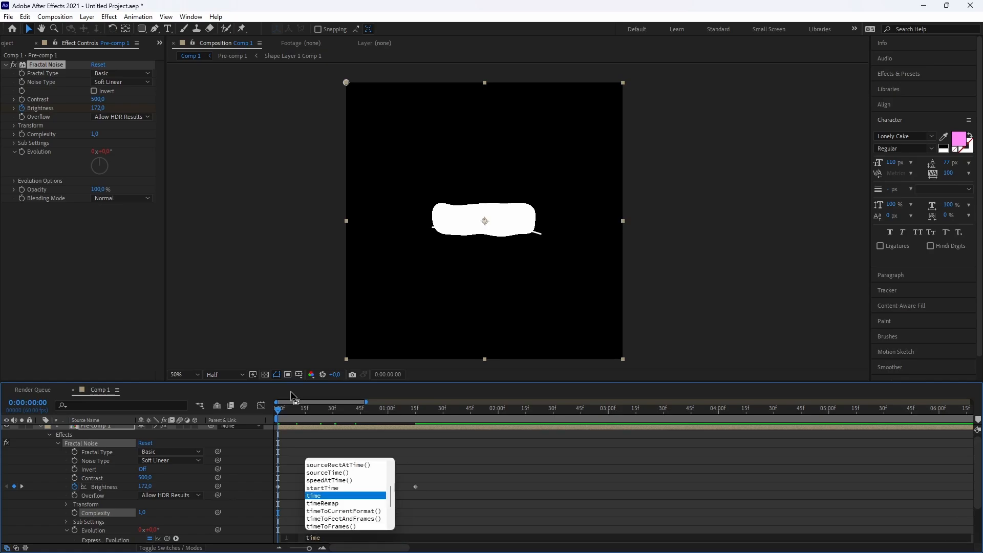
text(*)
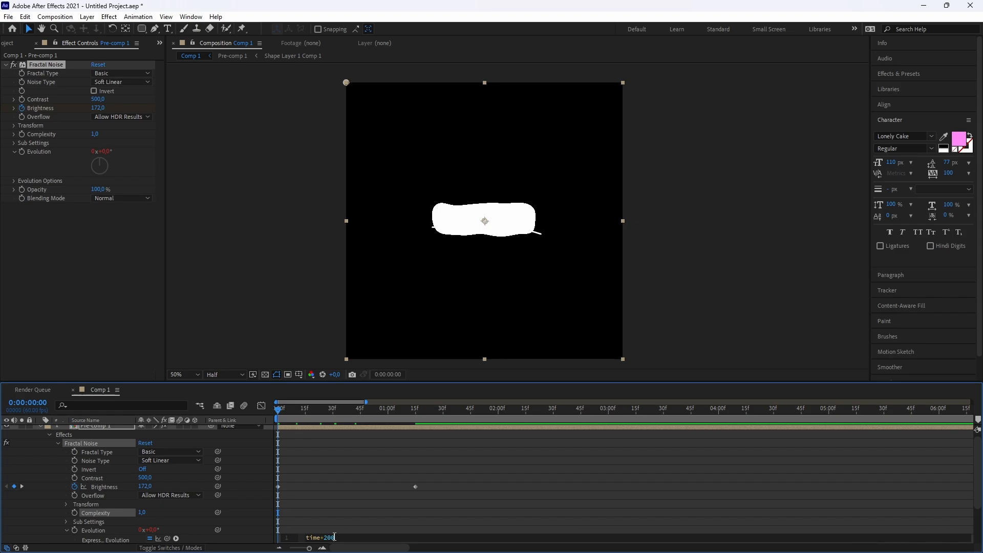
click(352, 494)
click(40, 430)
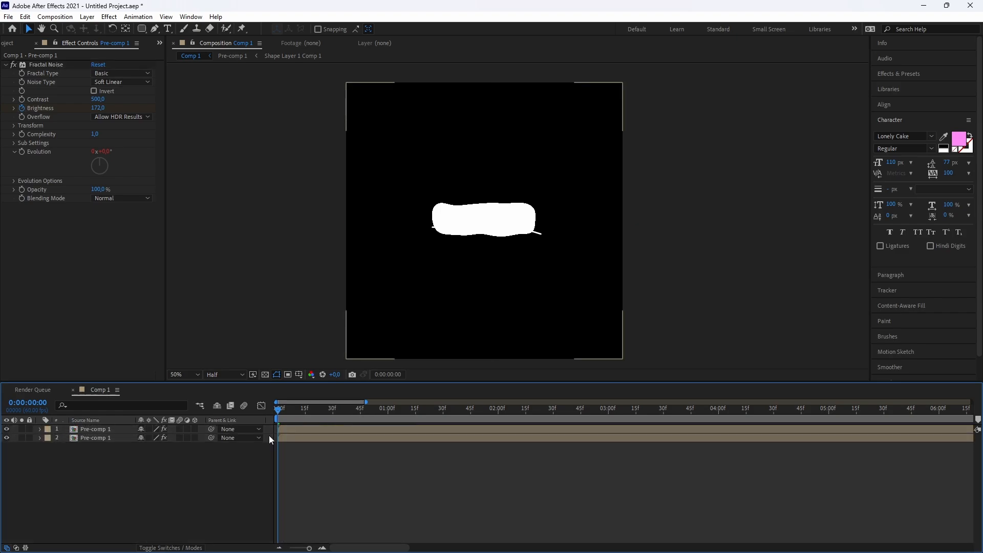
Play the Fractal Noise animation from the start to check the brightness transition
mouse_move(282, 410)
mouse_down()
mouse_move(412, 413)
mouse_move(289, 414)
mouse_up()
key(space)
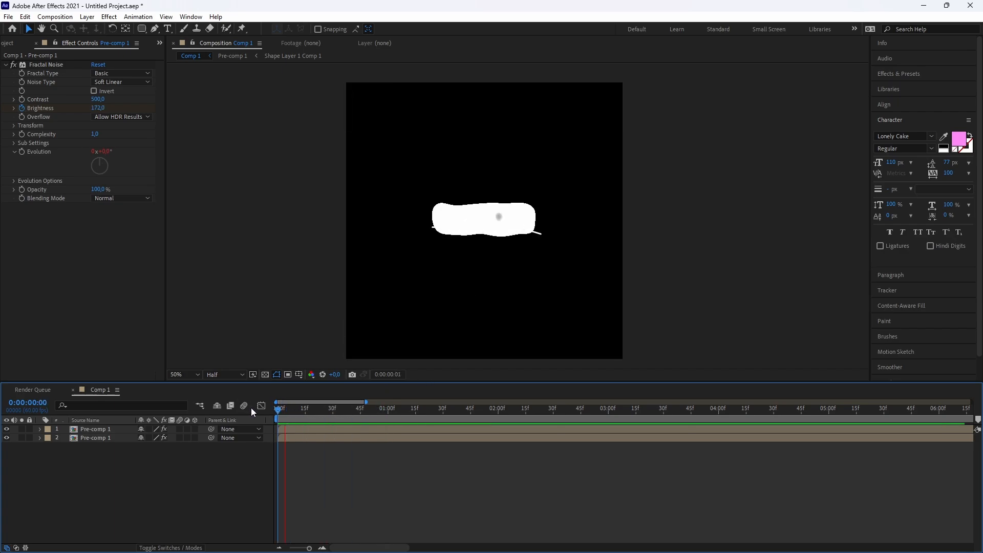
key(space)
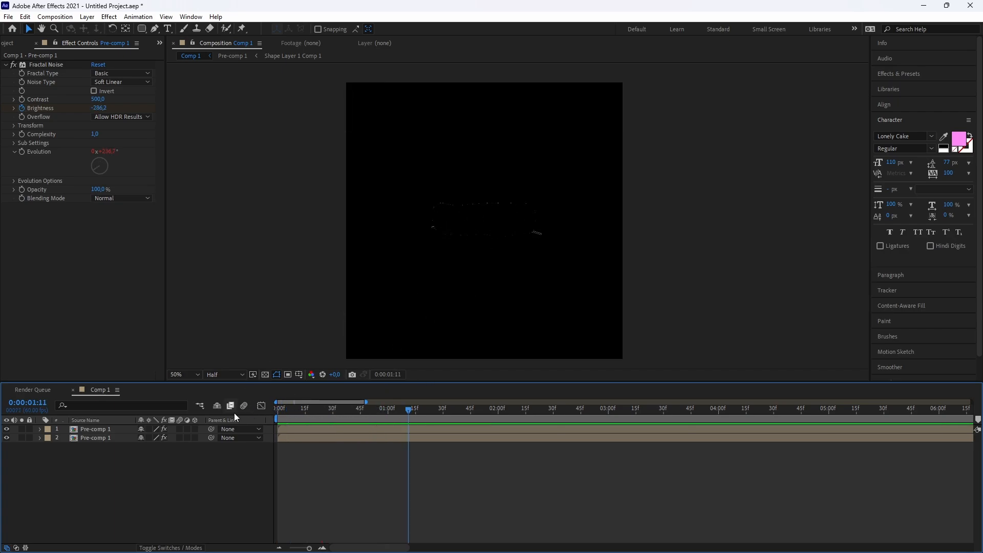
Set the lower Pre-comp 1 layer's track matte to Luma Inverted Matte using the Fractal Noise layer above
click(112, 438)
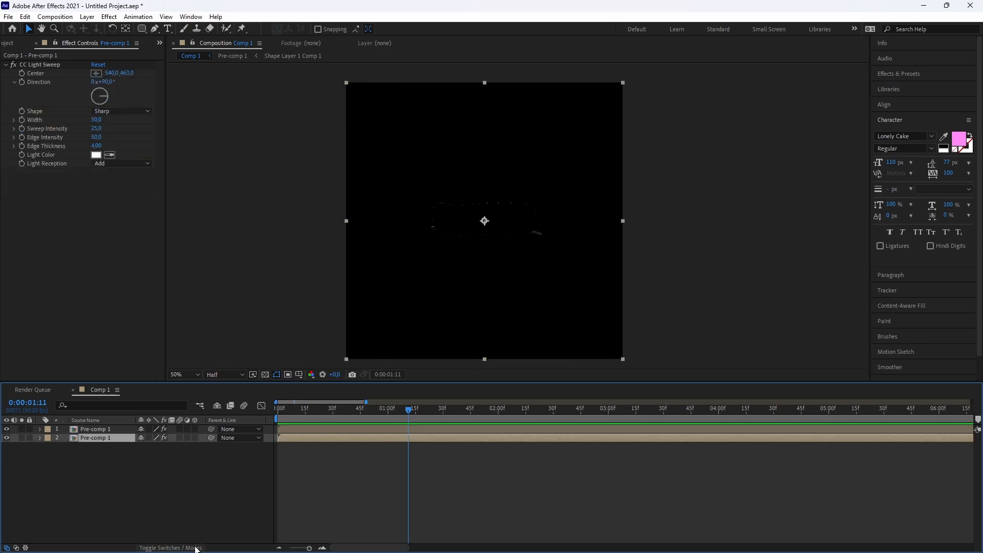
click(176, 547)
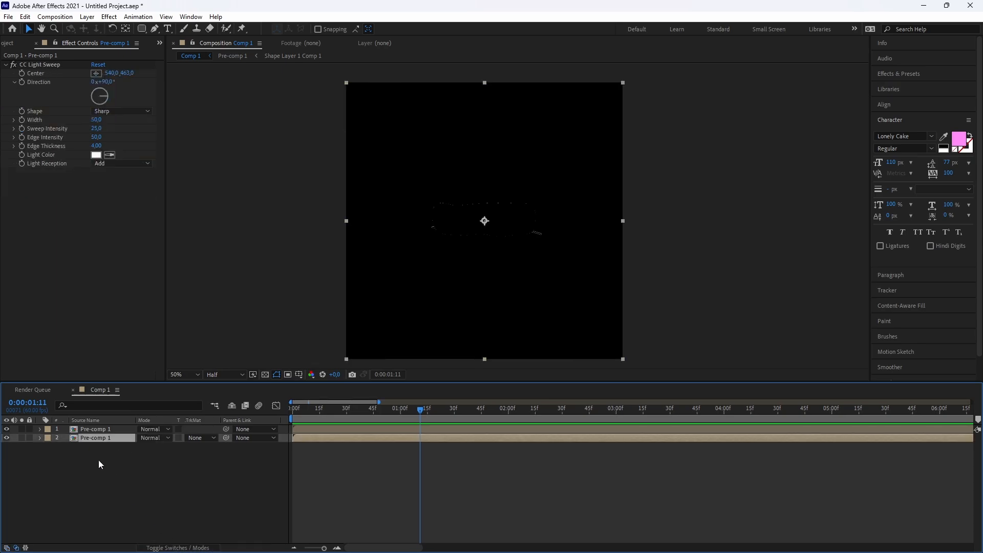
click(197, 439)
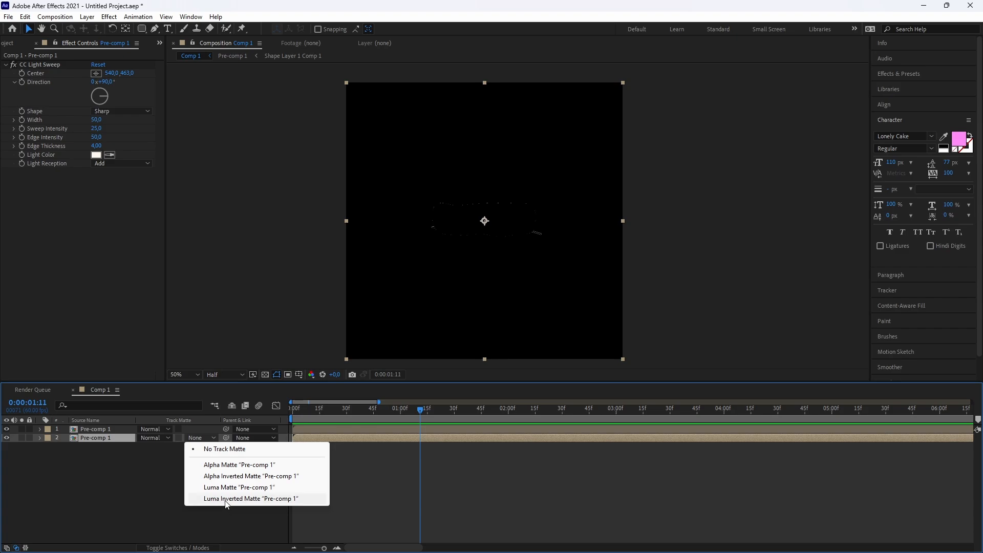
click(257, 498)
Play the composition from the start to check how the NOTHI design is revealed through the matte
drag(389, 421, 274, 422)
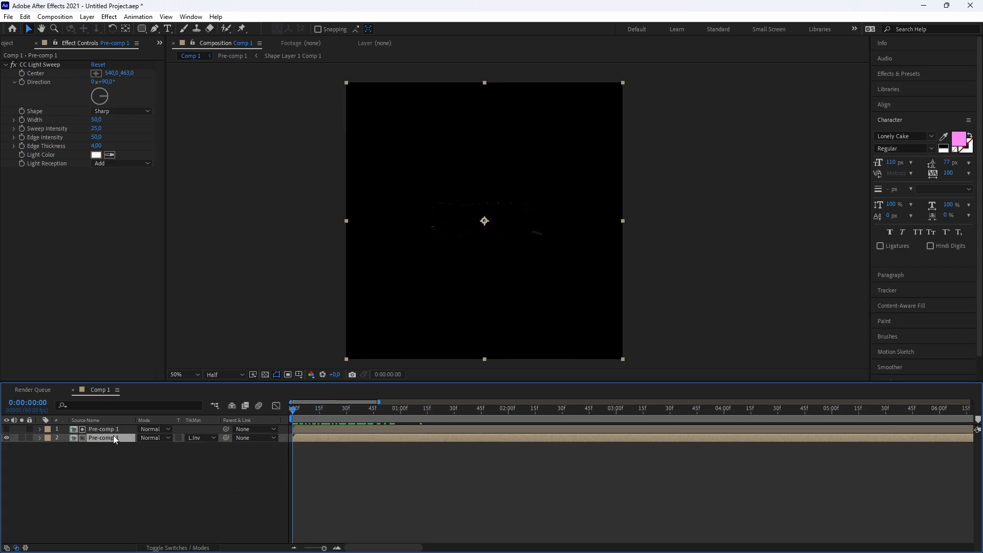
scroll(418, 295, up, 1)
drag(421, 293, 444, 294)
key(v)
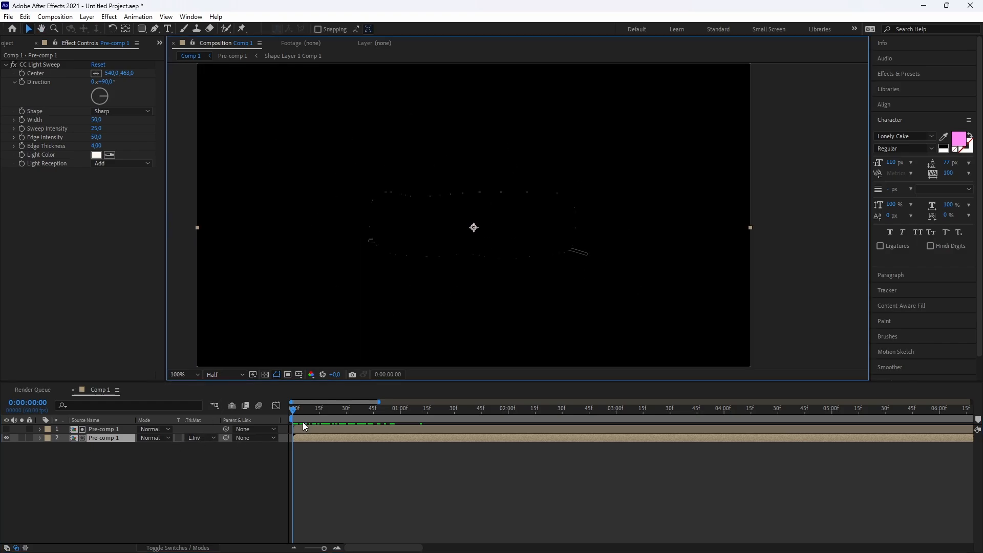
key(space)
key(comma)
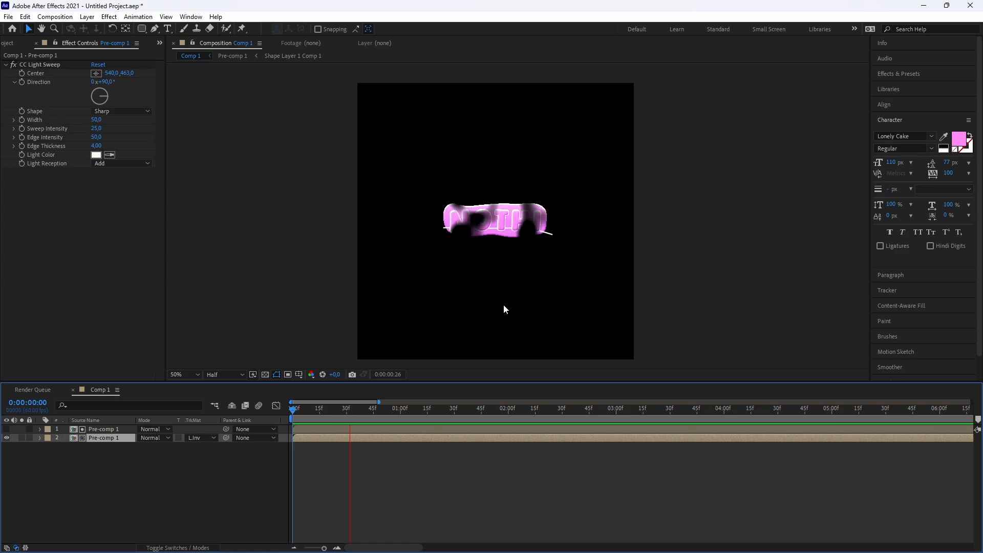
Replay the composition from the start to review how the noise matte reveals the NOTHI design
key(space)
drag(393, 408, 291, 414)
key(space)
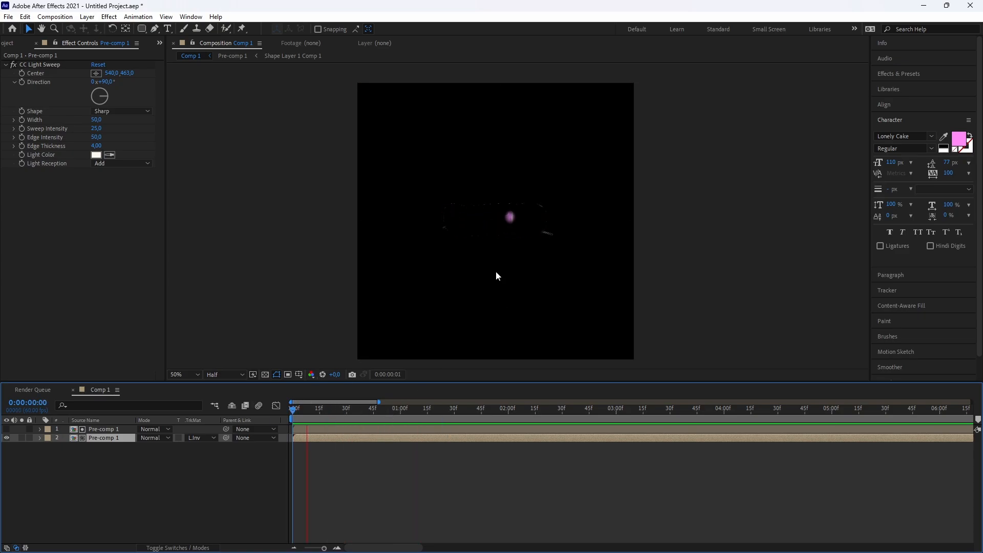
key(space)
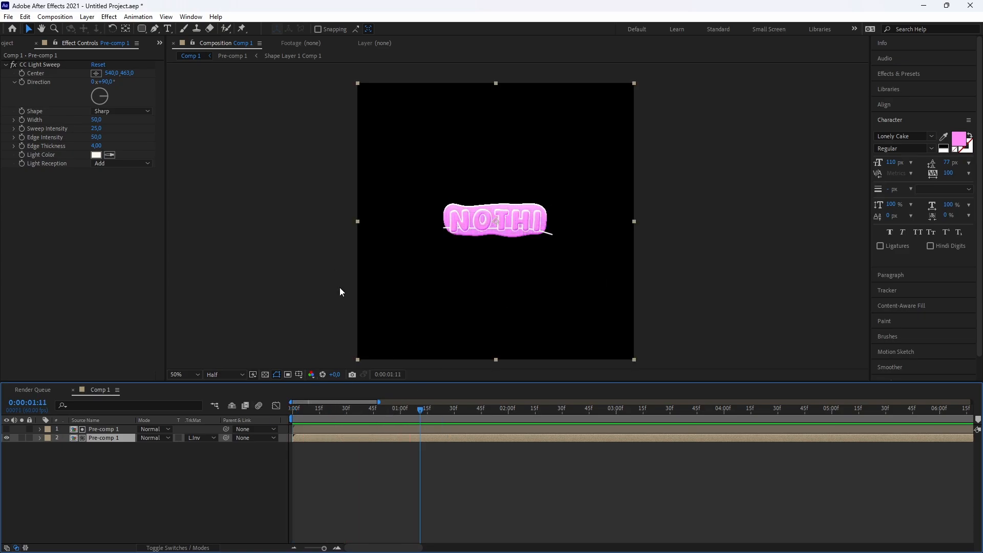
key(space)
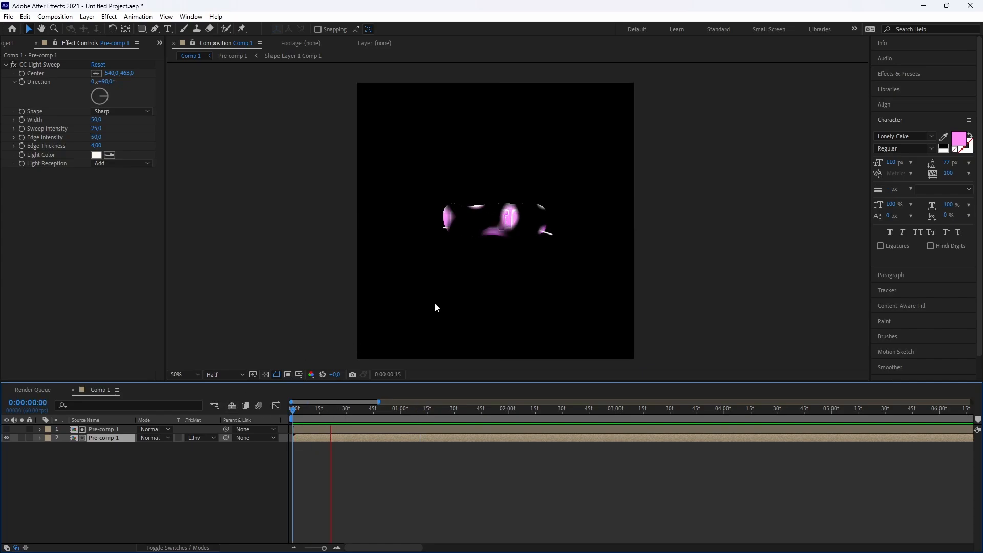
Scale the upper Fractal Noise matte layer up to 113% and play the composition from the start to check the reveal
drag(352, 414, 251, 398)
scroll(518, 215, up, 1)
key(ctrl+j)
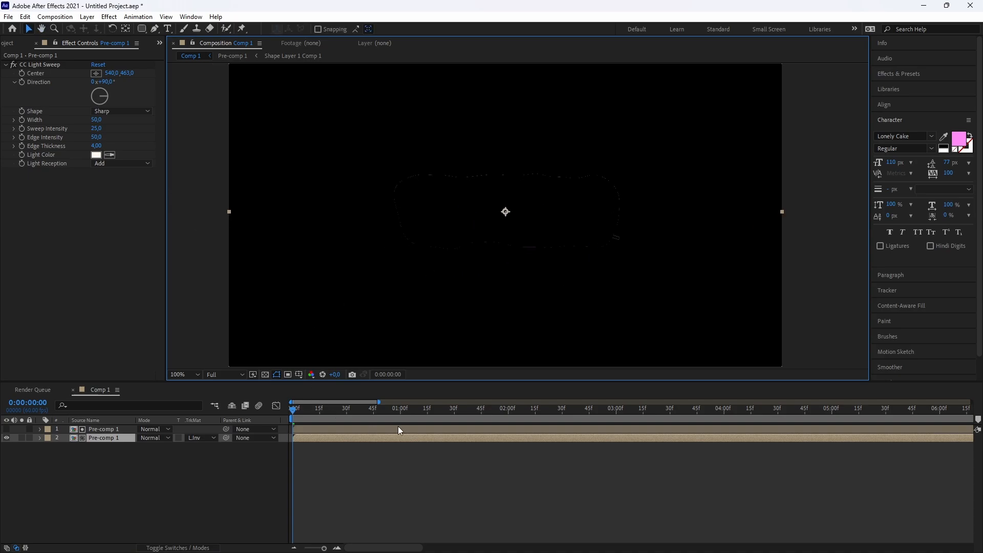
click(317, 426)
key(s)
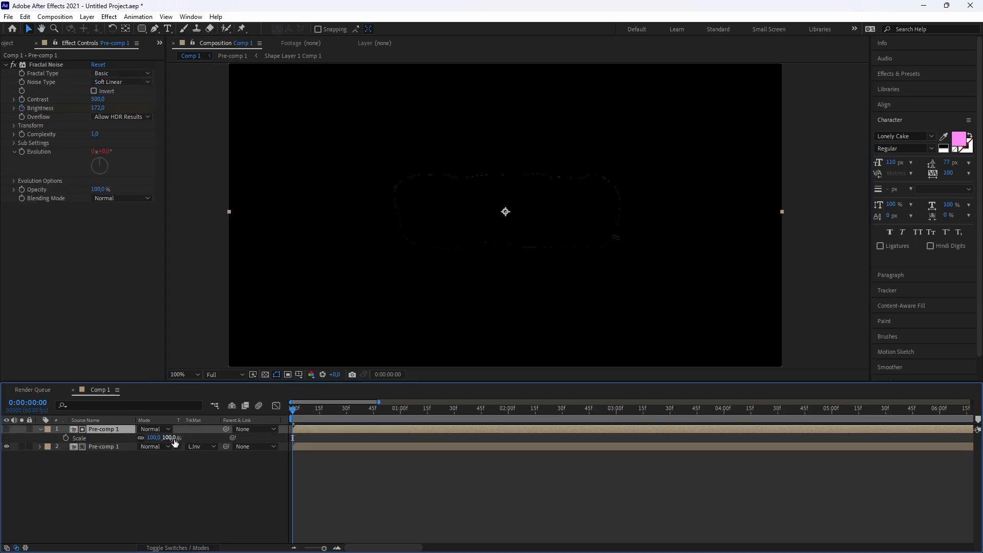
drag(171, 439, 181, 439)
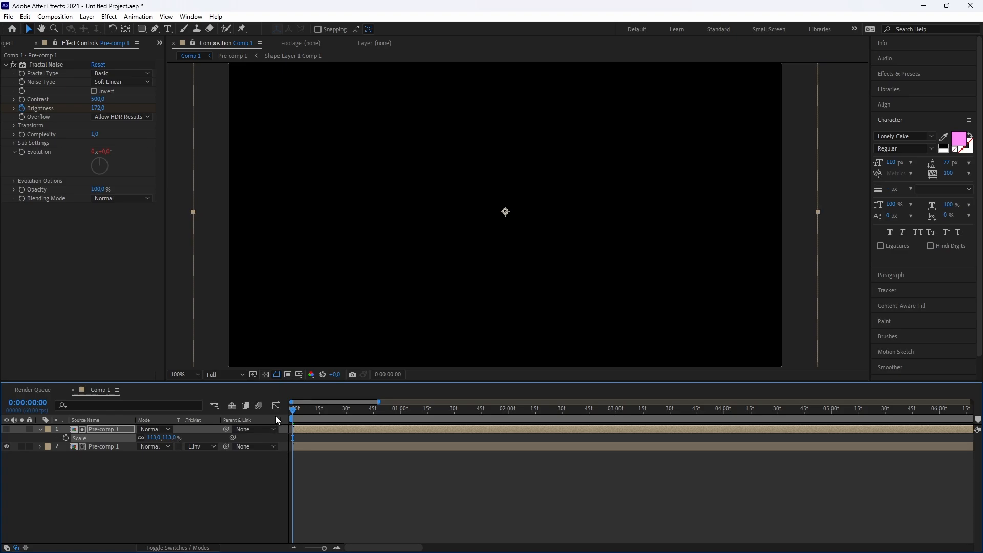
key(space)
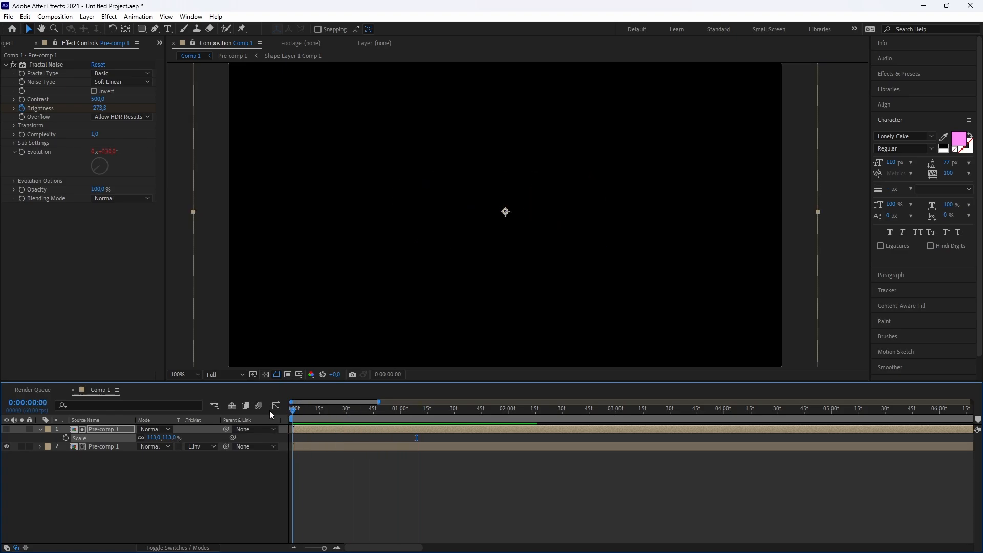
key(space)
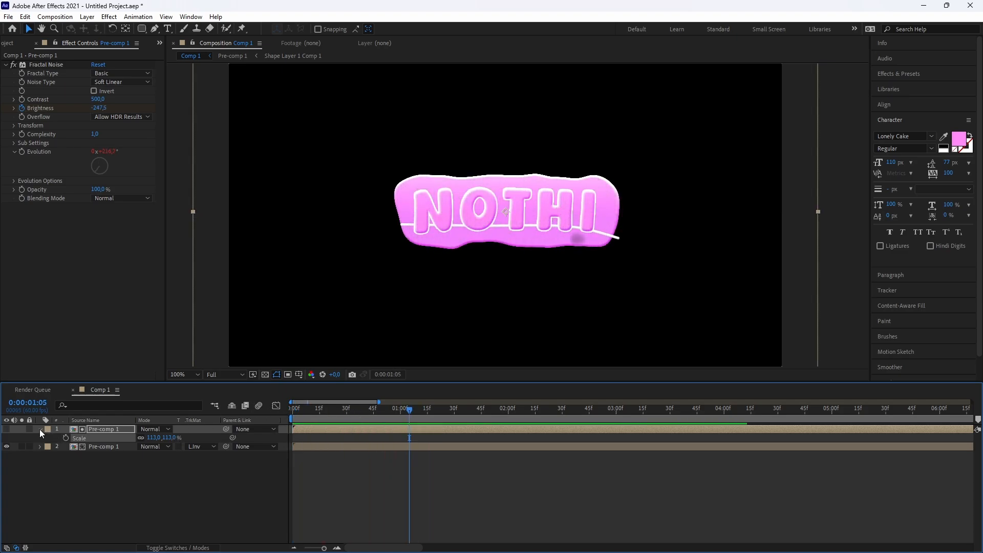
Collapse the matte layer's properties and set the composition preview resolution to Half
click(40, 429)
key(comma)
key(comma)
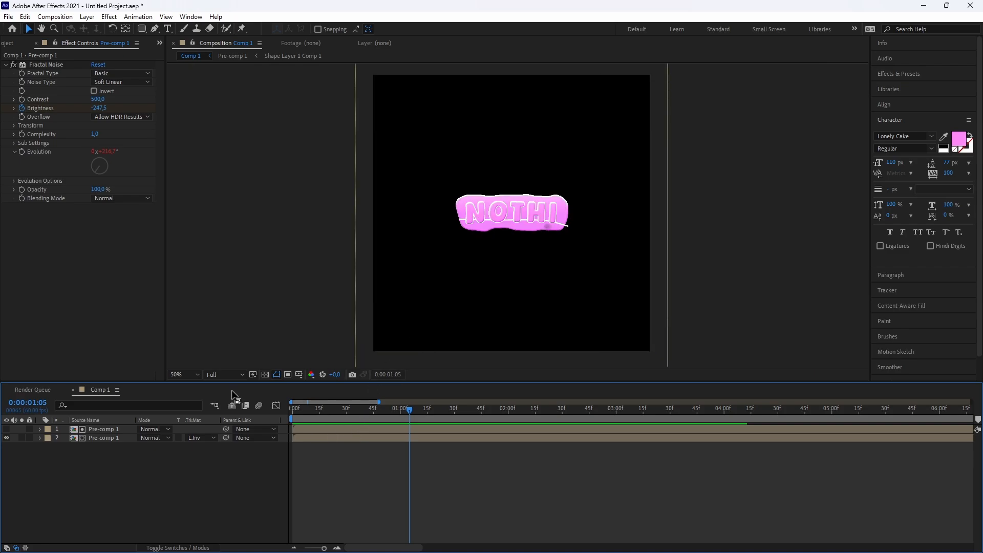
click(220, 375)
click(221, 399)
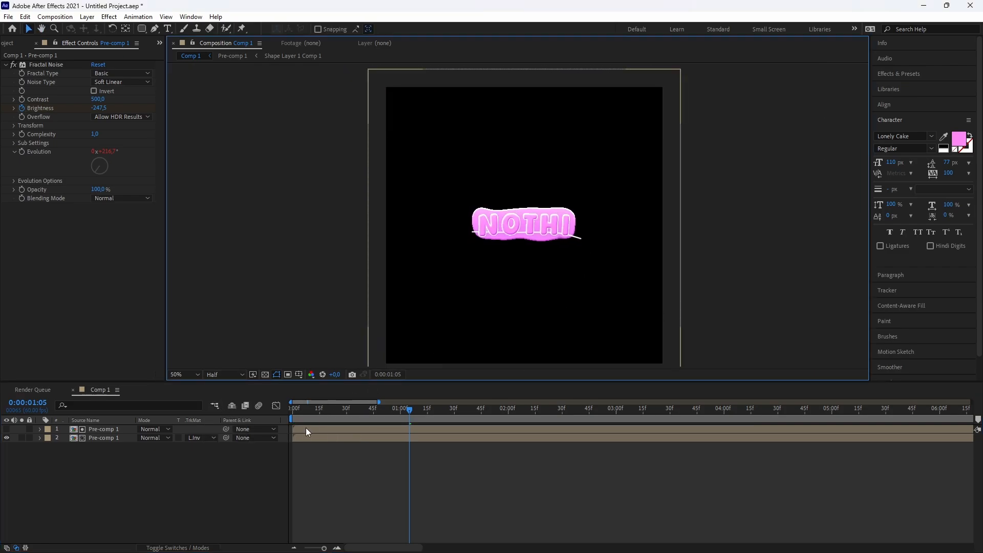
Pre-compose the Fractal Noise matte and the NOTHI design layer together into one layer
click(306, 431)
shift+click(335, 438)
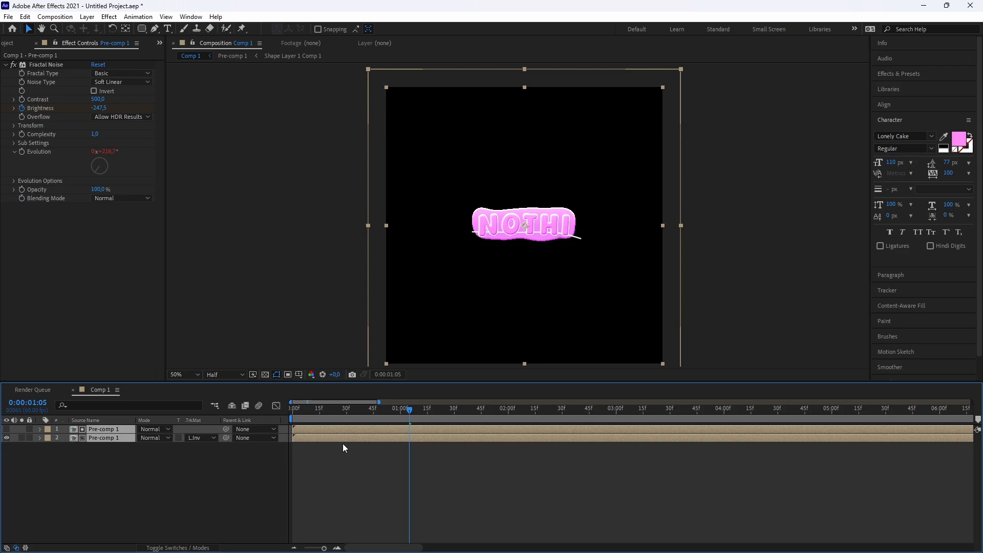
right_click(370, 440)
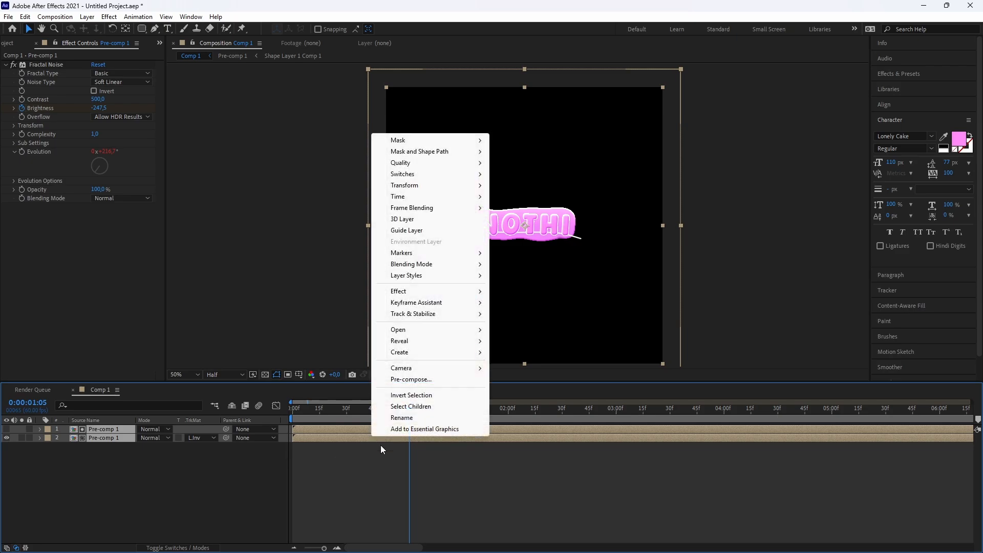
click(434, 377)
key(Return)
Apply Hue/Saturation to the pre-composed NOTHI layer and set its Master Saturation to 50
drag(418, 408, 383, 412)
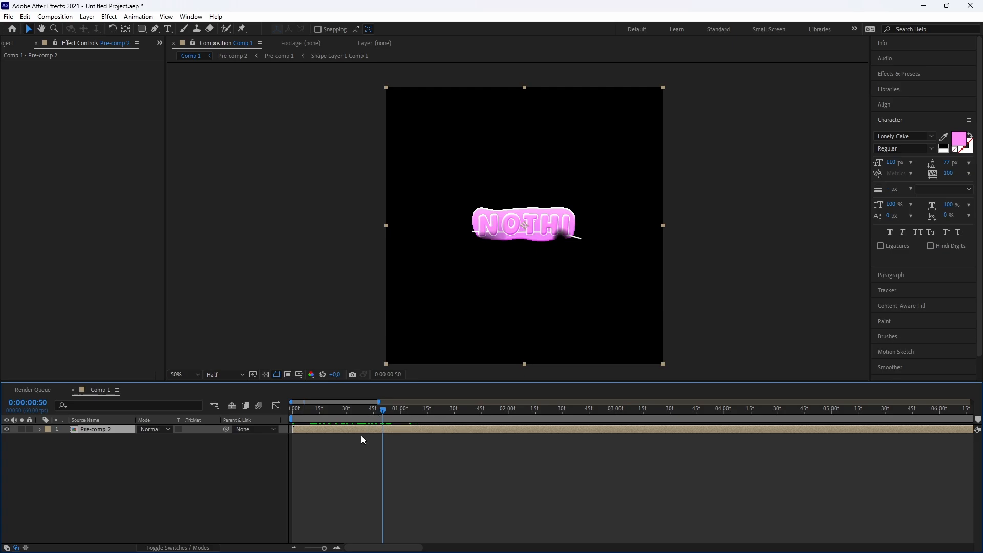
key(ctrl+space)
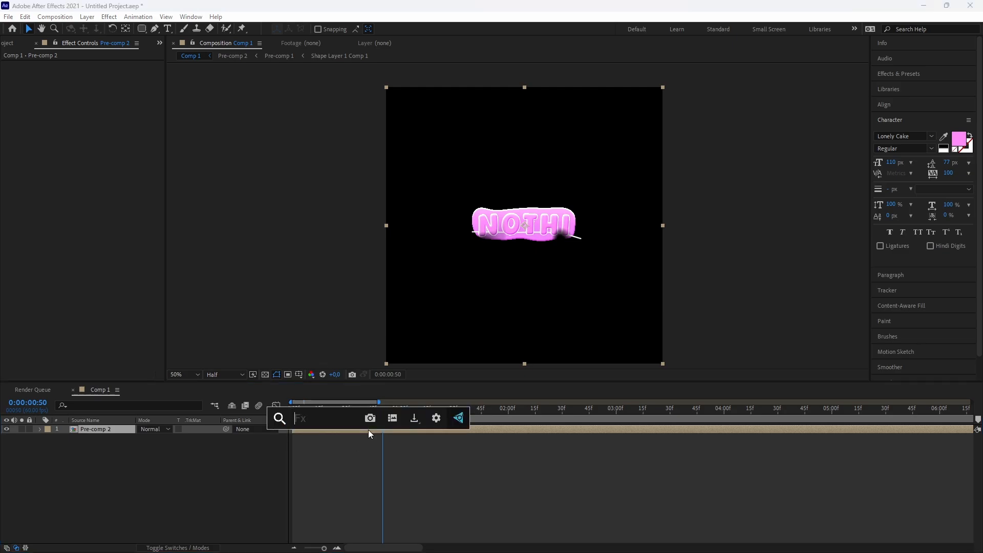
text(hue)
key(Return)
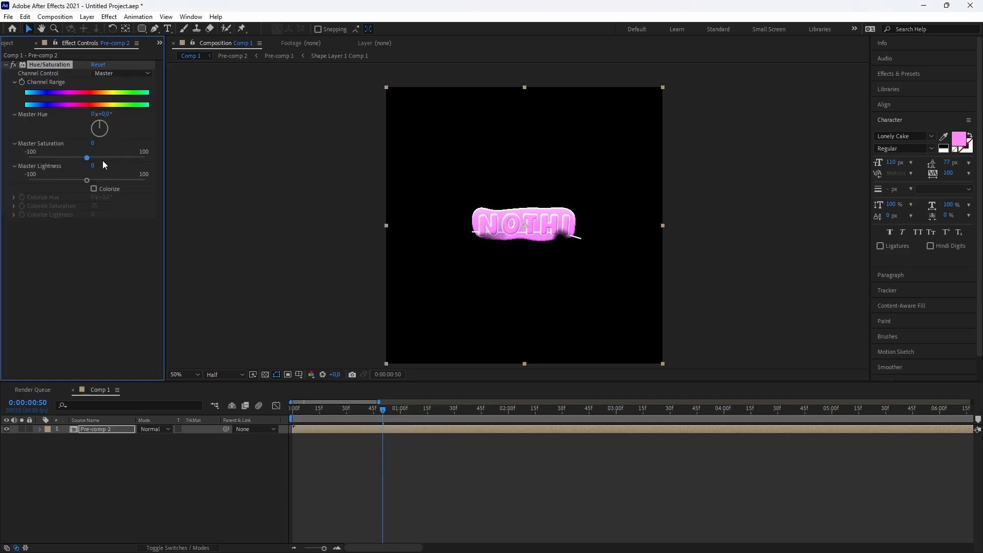
click(96, 145)
text(50)
key(Return)
key(period)
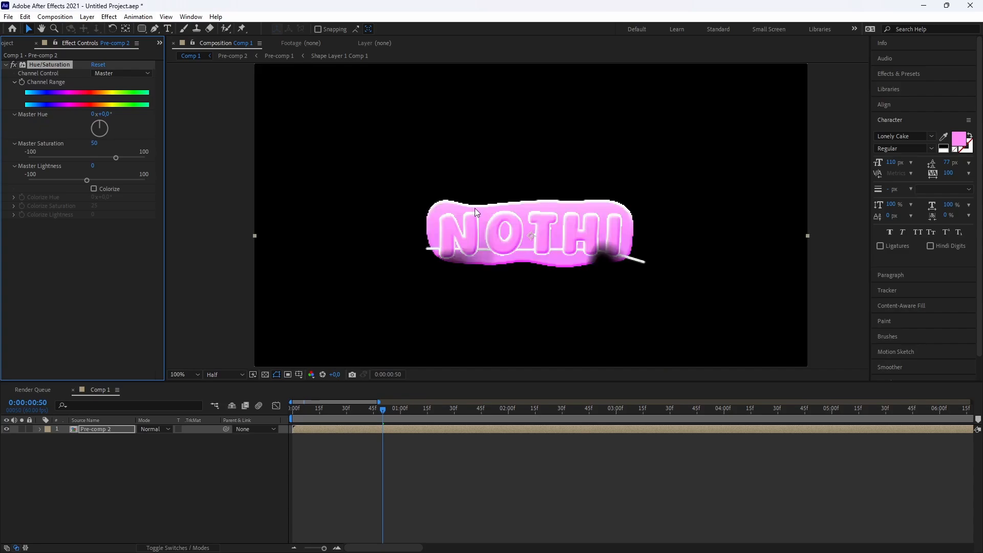
Apply Deep Glow to the pre-composed NOTHI layer, keeping Radius 500 and setting Exposure to 0.15
drag(400, 421, 508, 411)
key(comma)
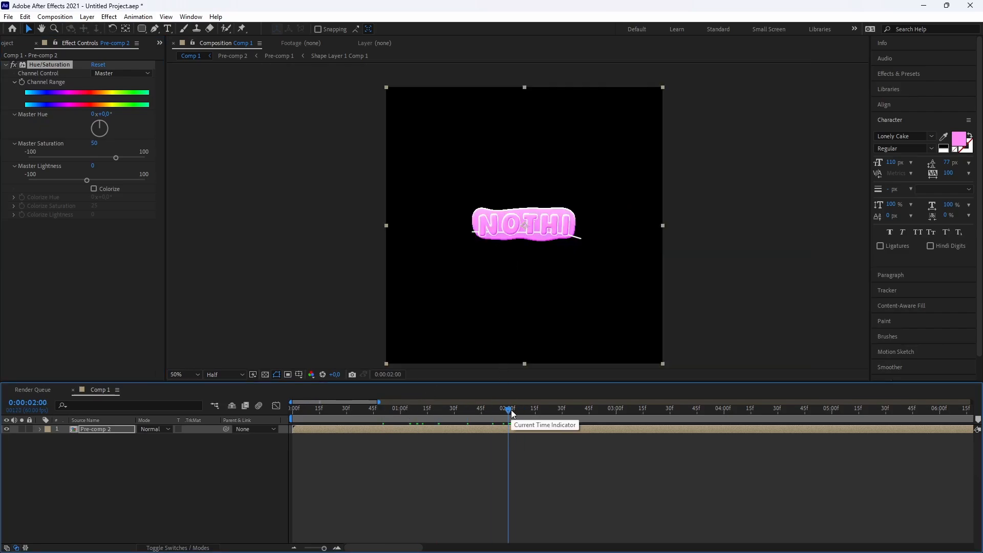
key(ctrl+space)
text(deep)
click(496, 432)
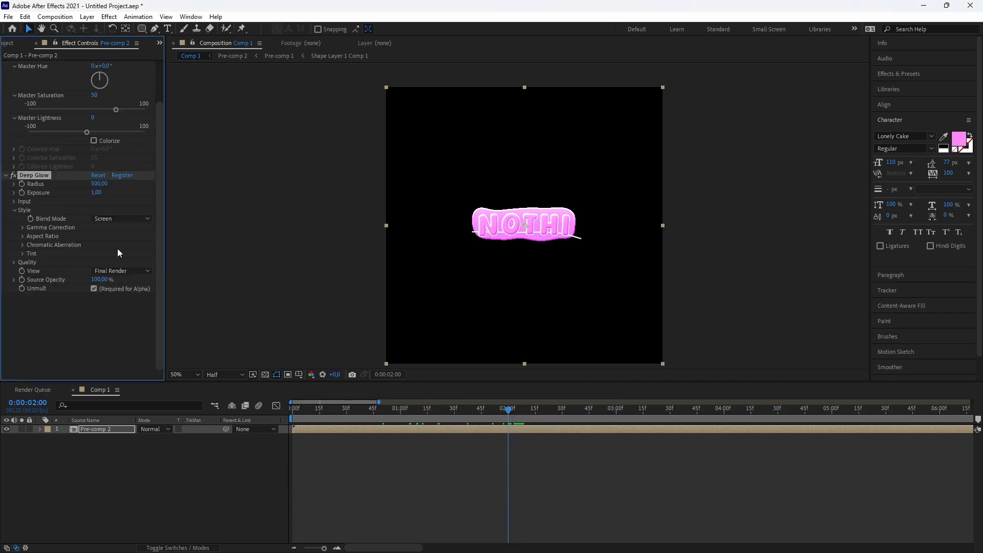
click(99, 186)
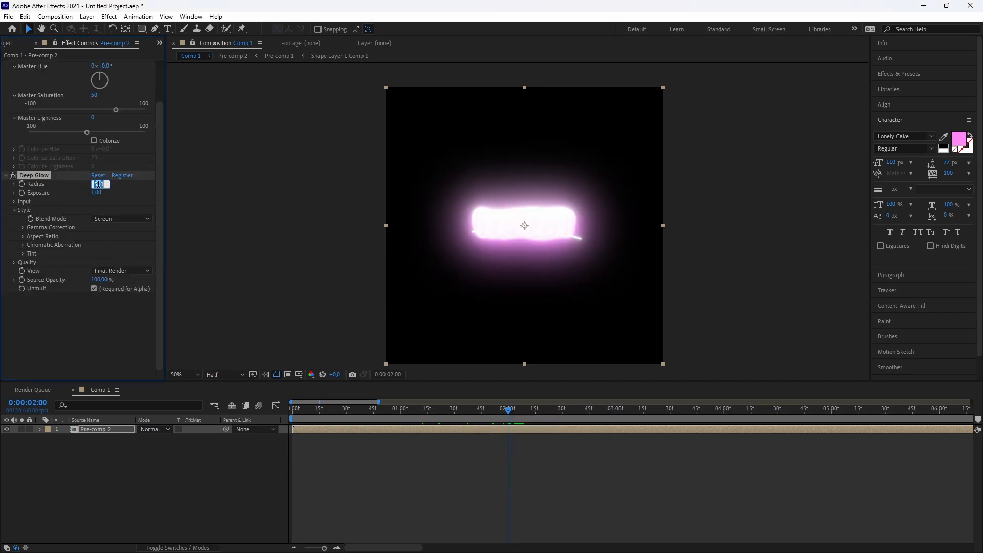
key(Tab)
key(Return)
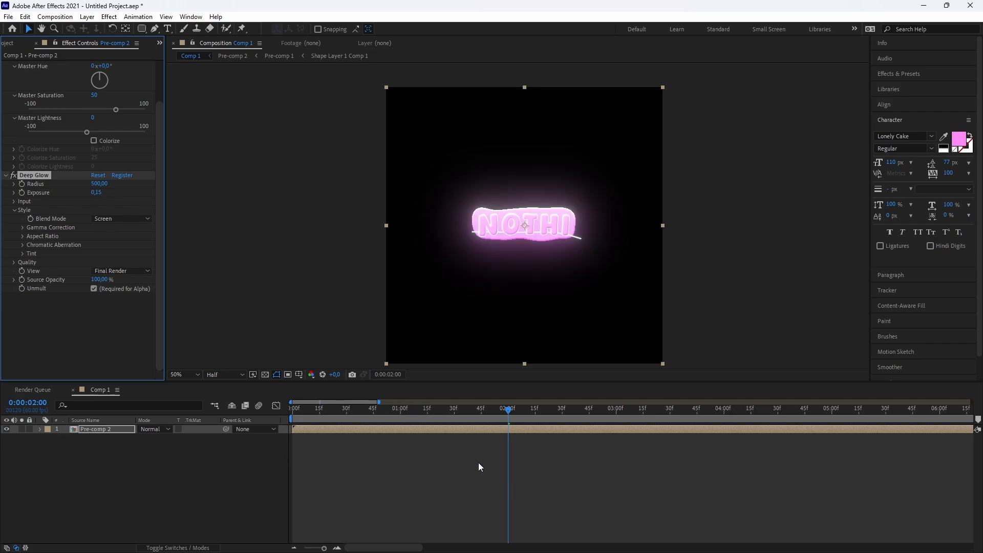
Apply Curves to the pre-composed NOTHI layer and pull the middle of the RGB curve slightly down
key(ctrl+space)
text(curv)
key(Return)
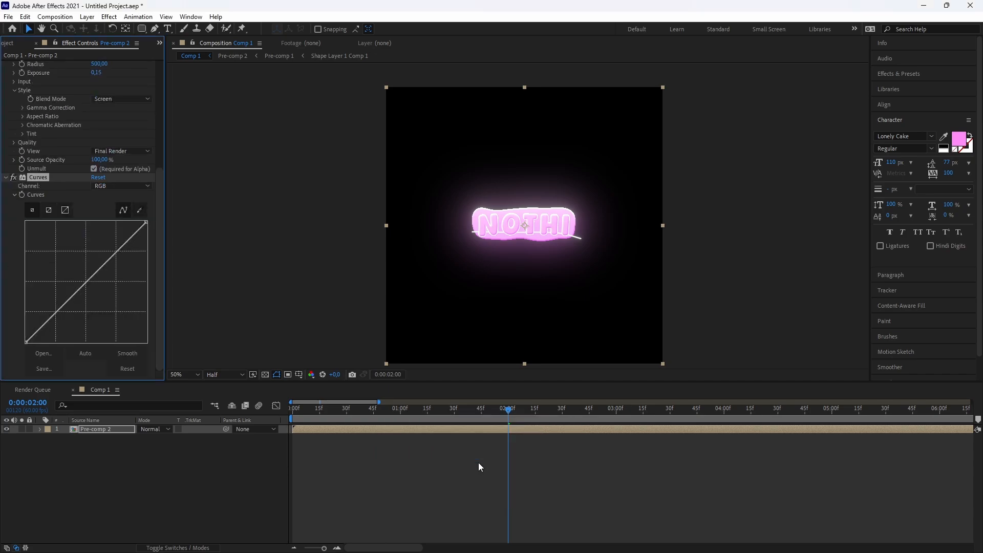
drag(85, 288, 100, 302)
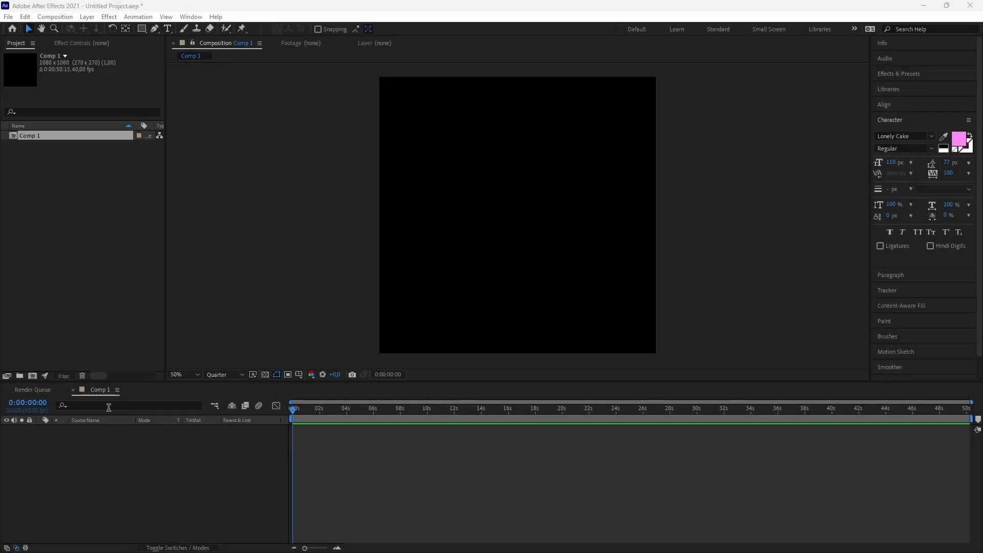
Create a new text layer in the empty Comp 1 with the text DO YOU KNOW
right_click(320, 451)
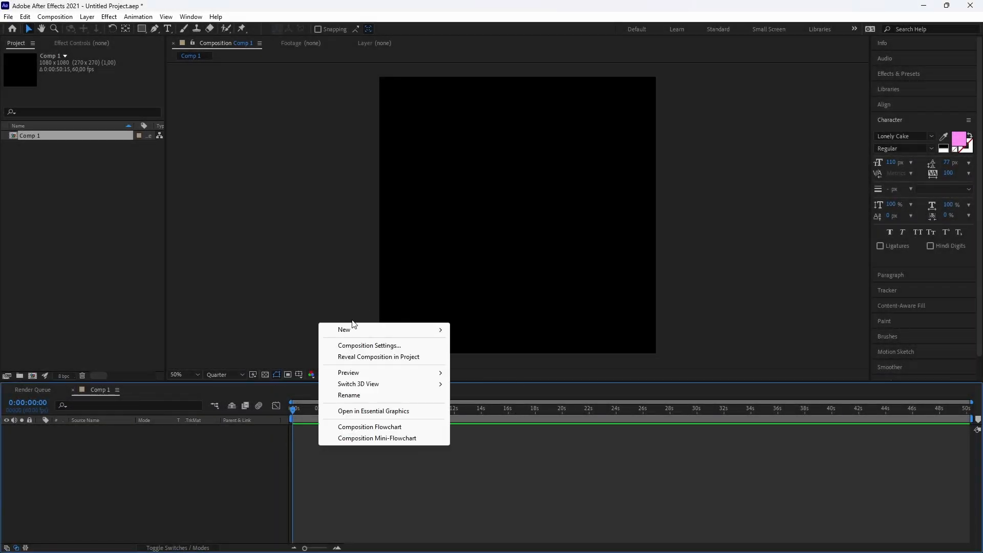
mouse_move(342, 325)
click(508, 346)
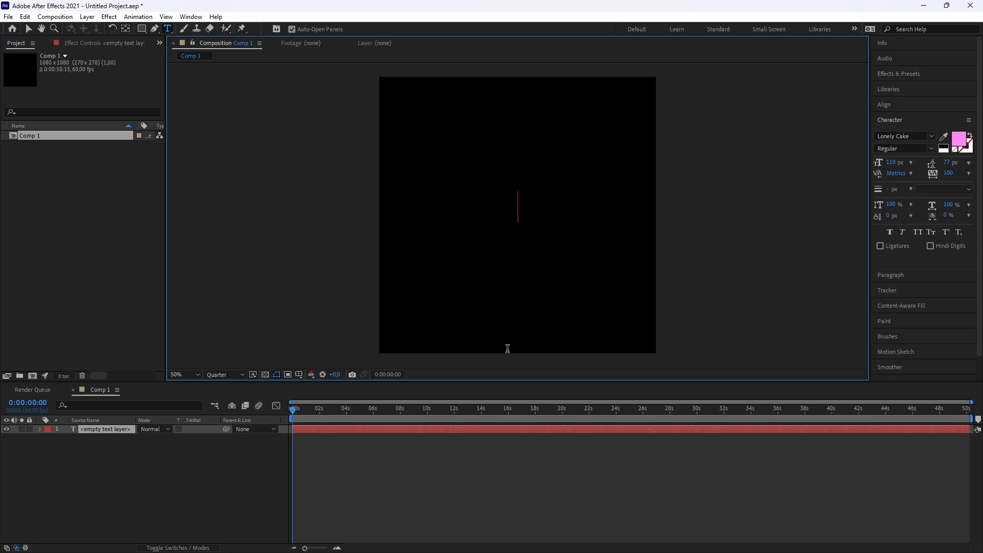
text(DO YOU KNOW)
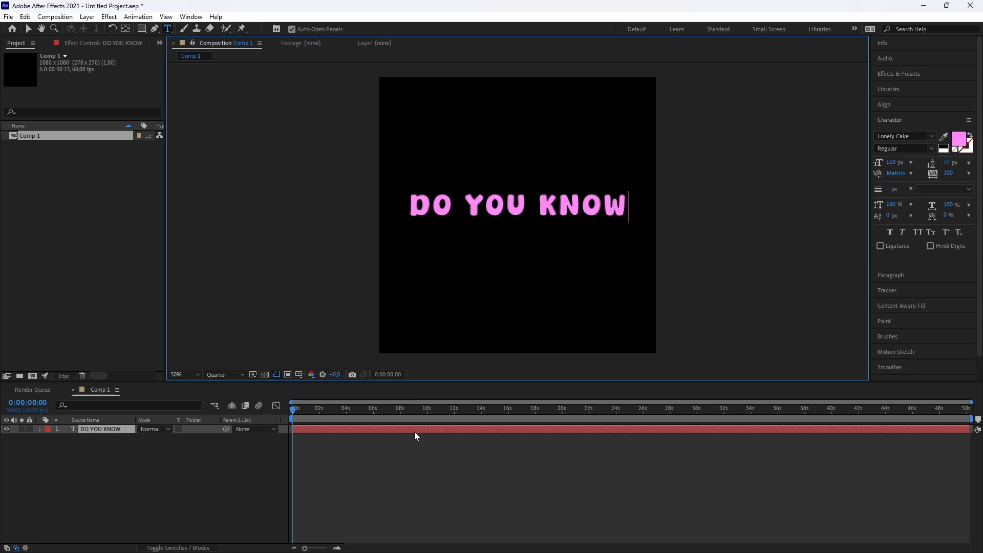
Change the whole DO YOU KNOW text to Arial Bold with a white fill color
key(ctrl+a)
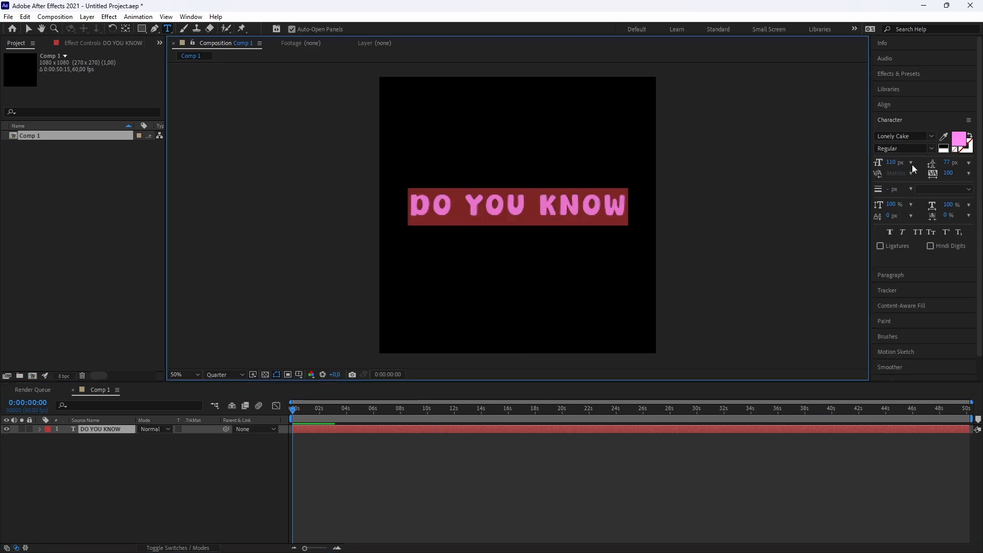
click(921, 136)
text(arial)
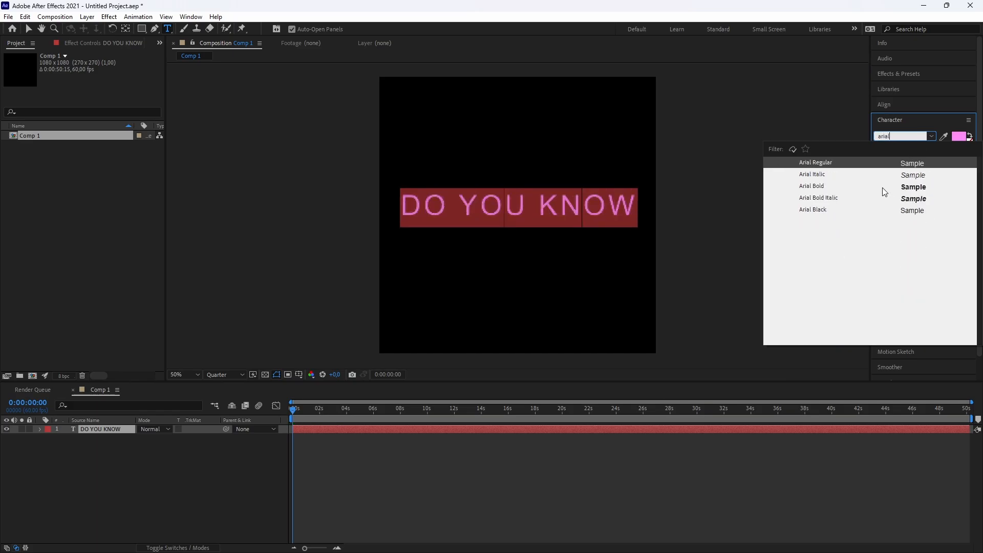
click(885, 191)
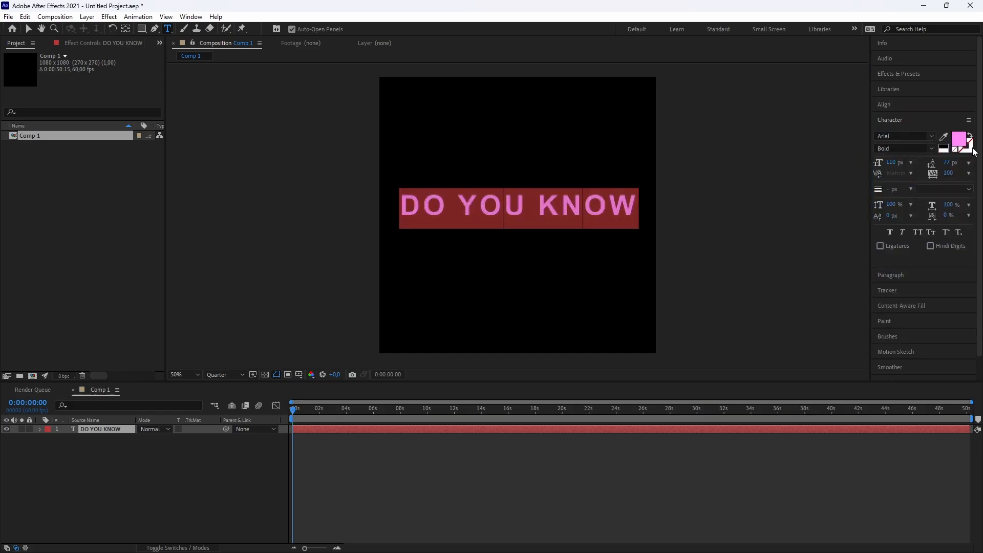
click(959, 136)
click(337, 333)
click(559, 333)
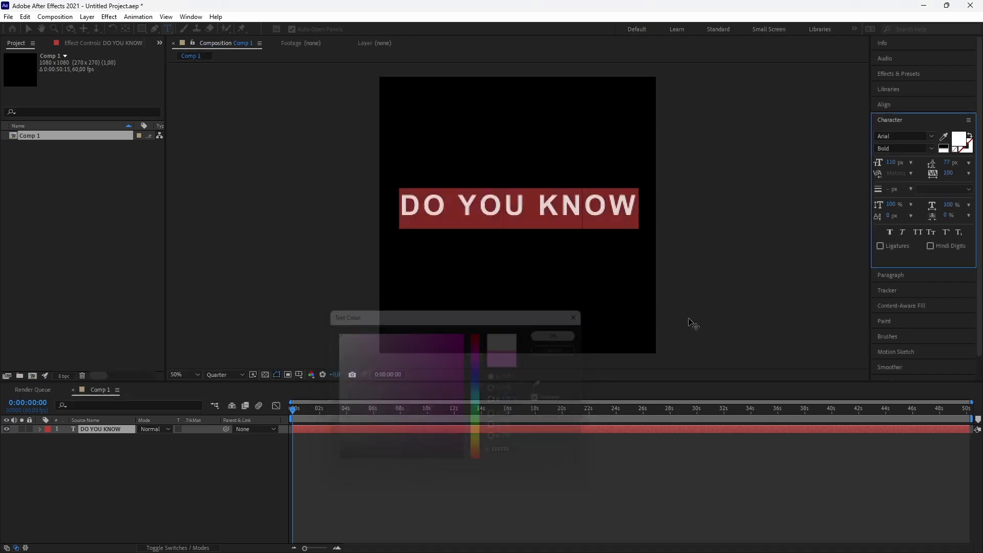
Set the DO YOU KNOW text's font size to 51 px and finish editing the text
click(893, 162)
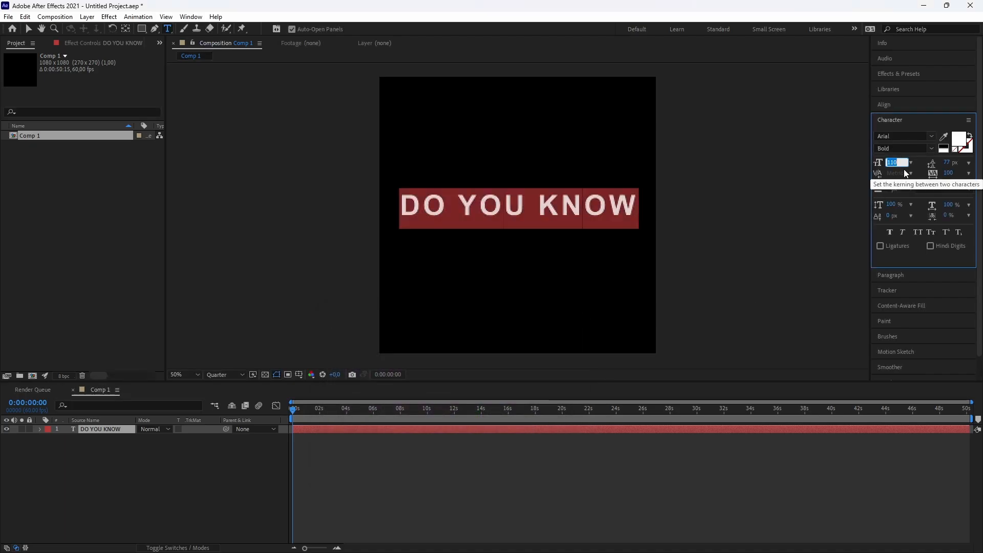
text(51)
key(Return)
click(894, 163)
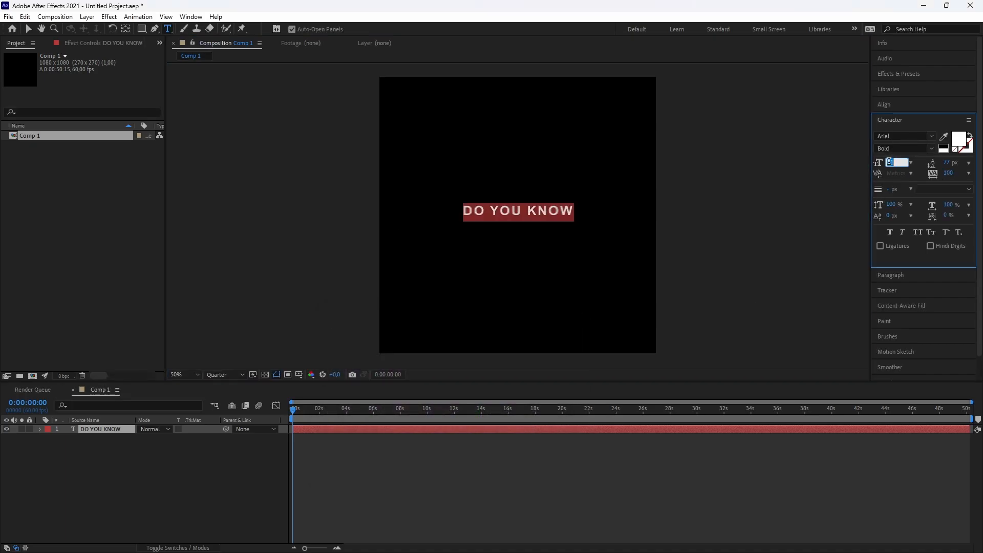
key(Num_Lock)
key(Return)
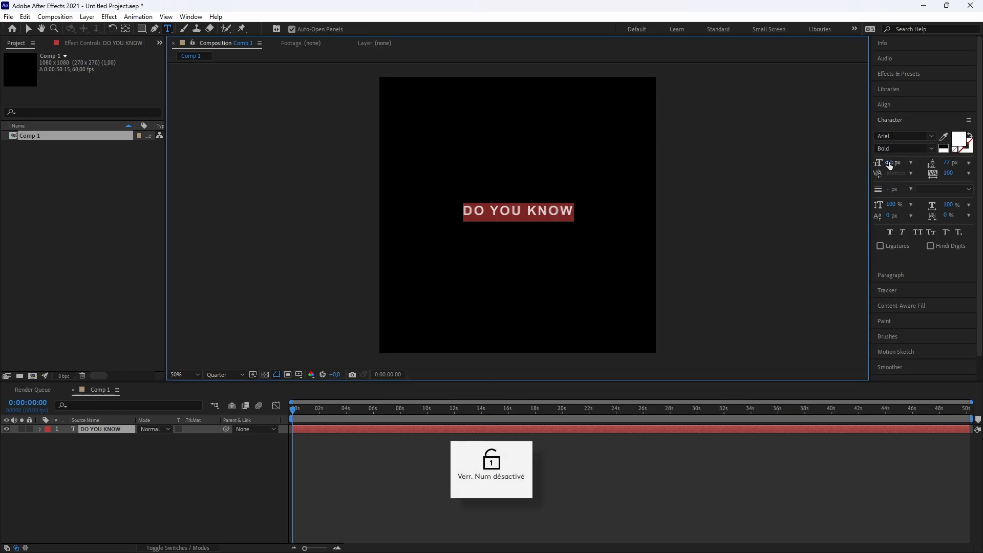
click(952, 173)
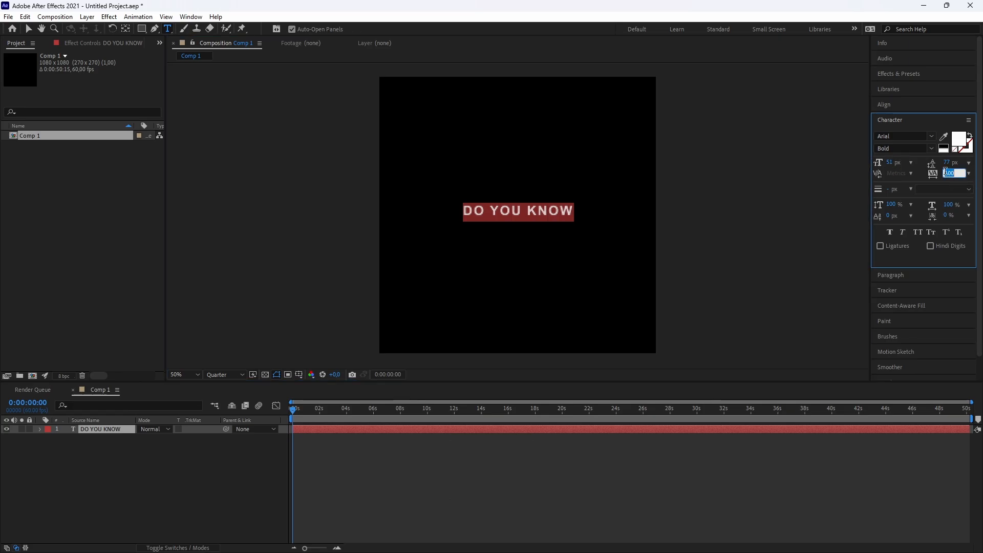
click(740, 485)
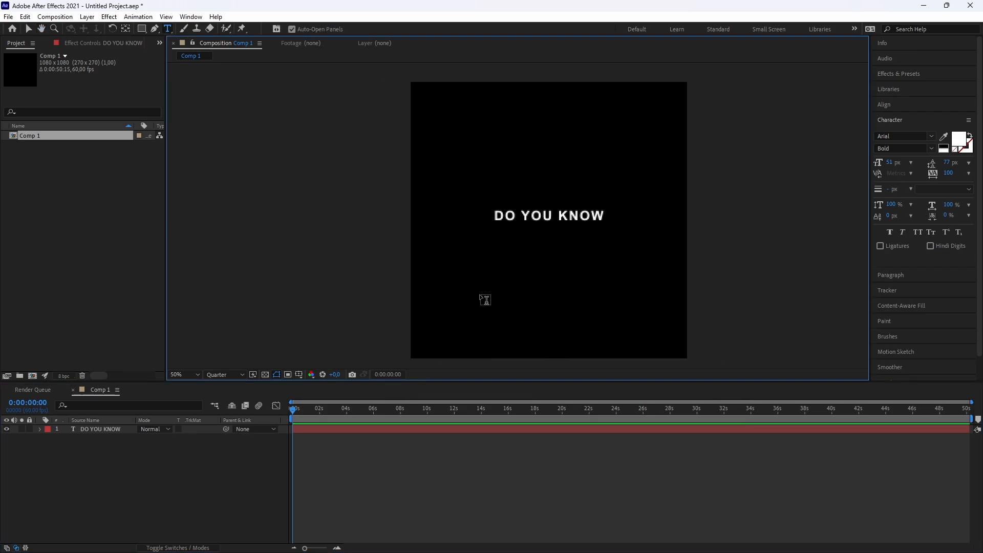
Find the slow fade text animation preset and apply it to the DO YOU KNOW layer from the composition start
click(322, 429)
key(ctrl+space)
text(fa)
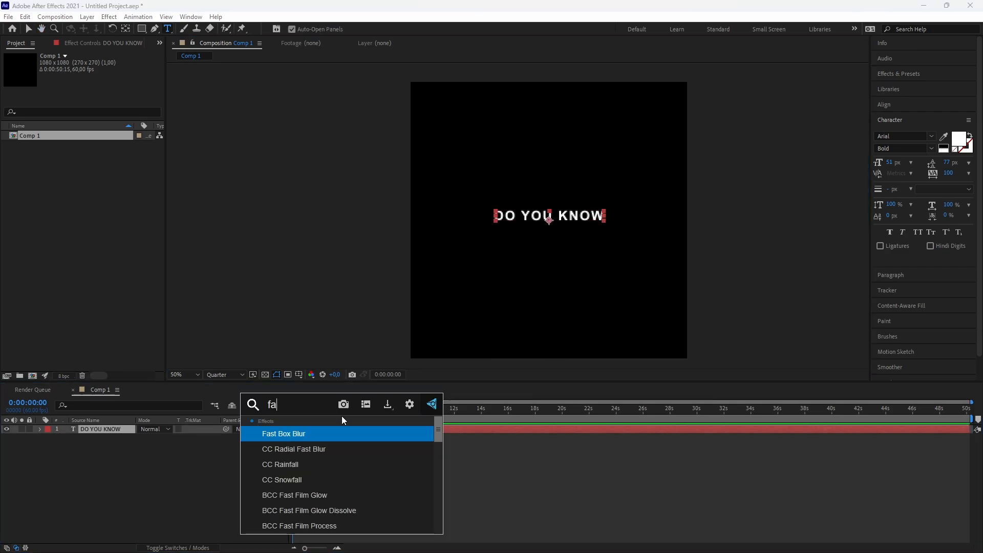
text(de up)
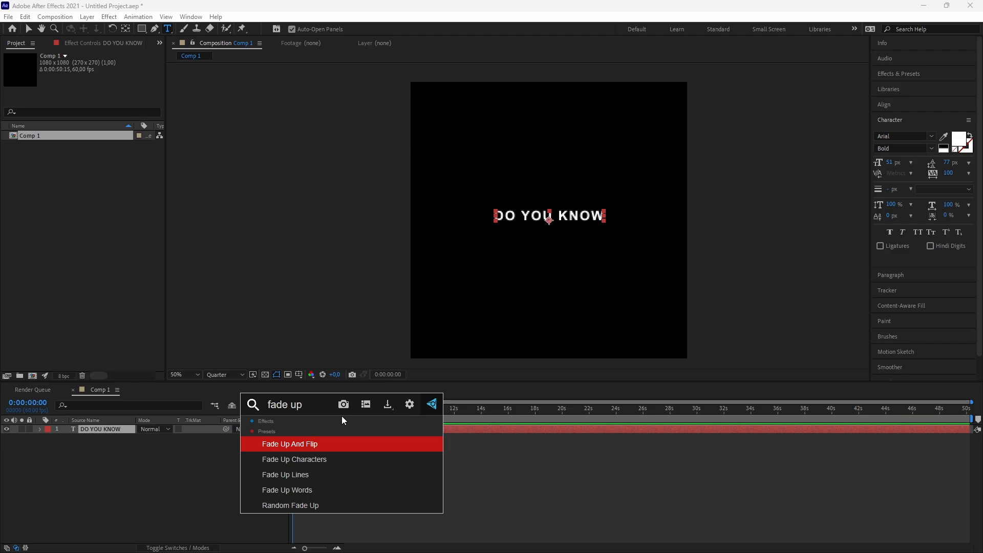
key(Down)
key(Down)
key(Down)
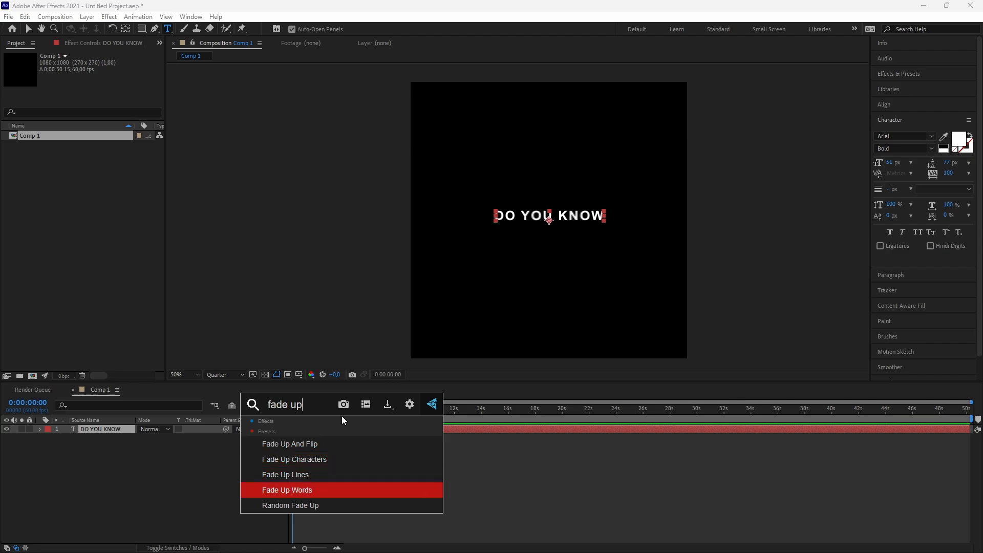
drag(305, 405, 228, 408)
text(slow f)
key(Return)
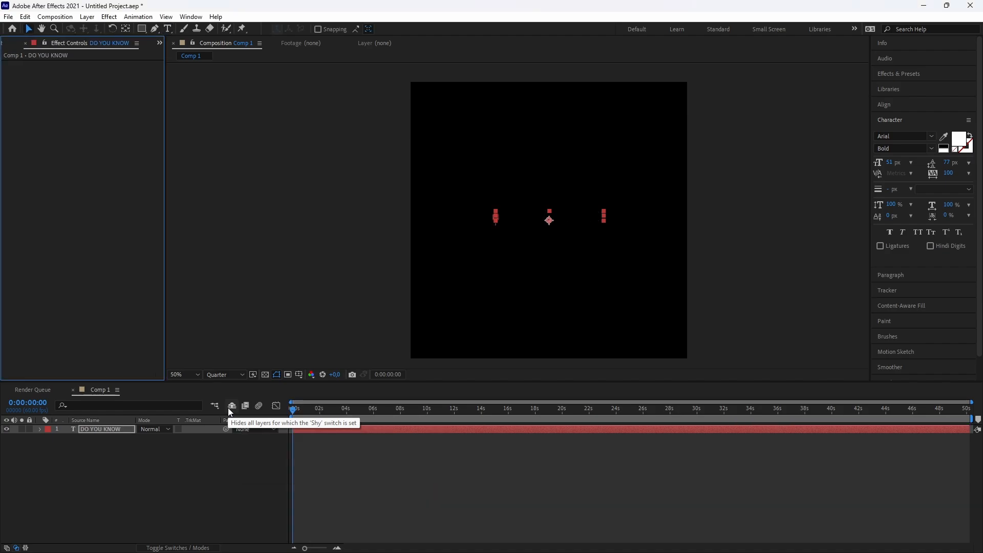
Play back the DO YOU KNOW text's fade-in animation
key(super)
key(super)
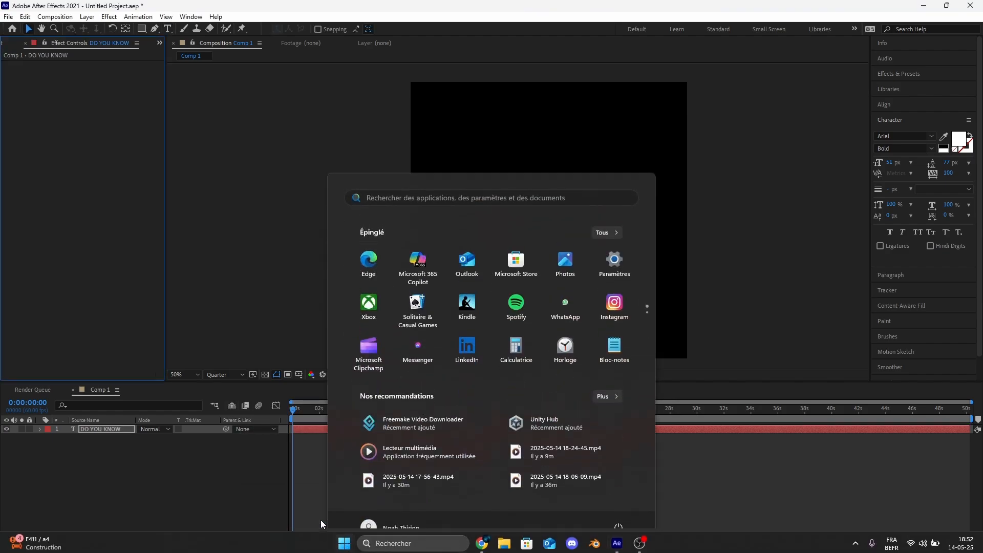
key(space)
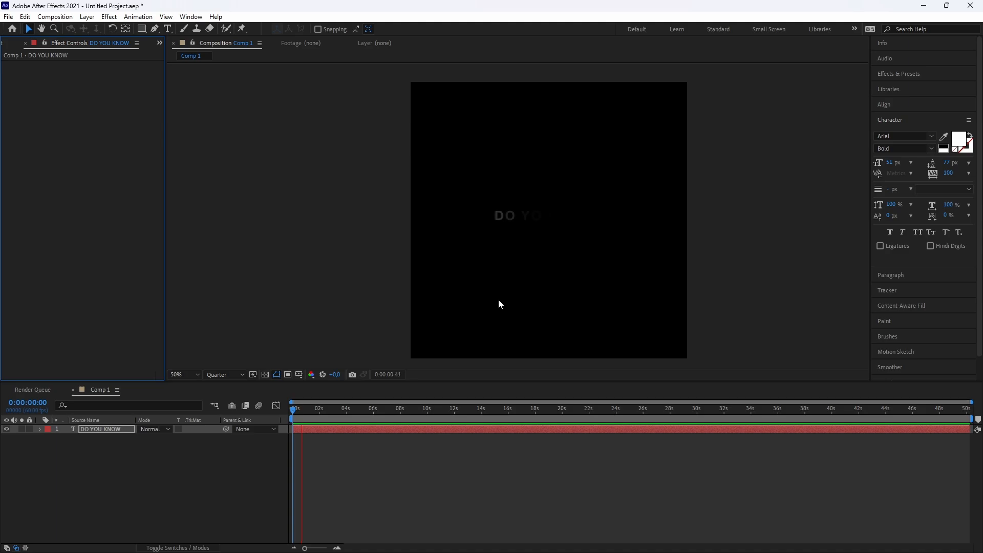
key(space)
Set the end of the composition's work area at 0:00:01:06
click(337, 548)
click(337, 548)
click(337, 548)
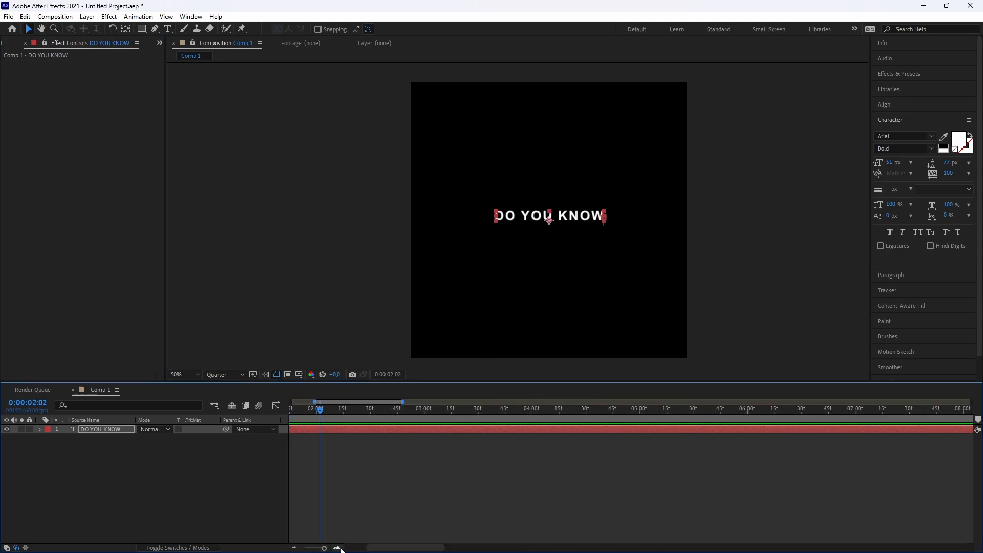
drag(373, 548, 344, 548)
click(372, 428)
click(413, 410)
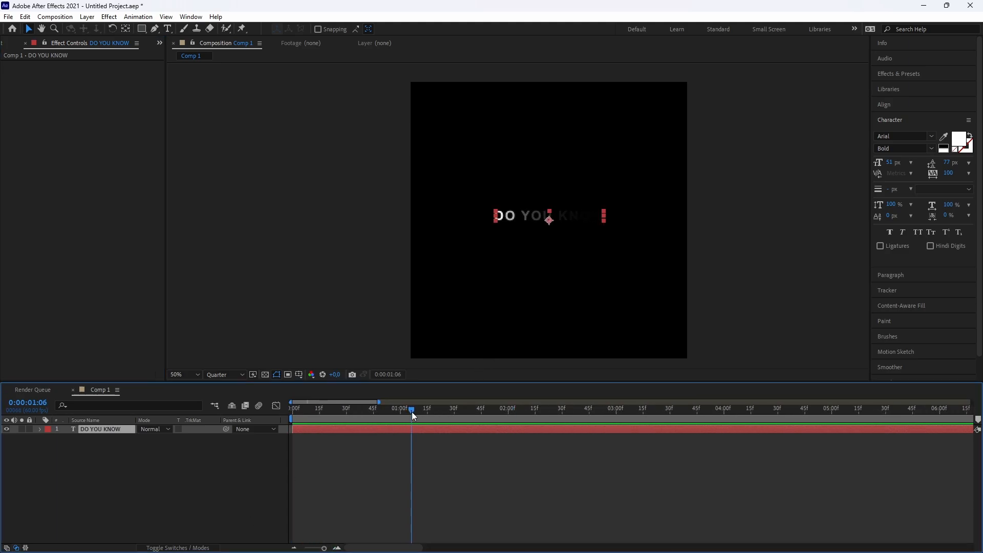
key(n)
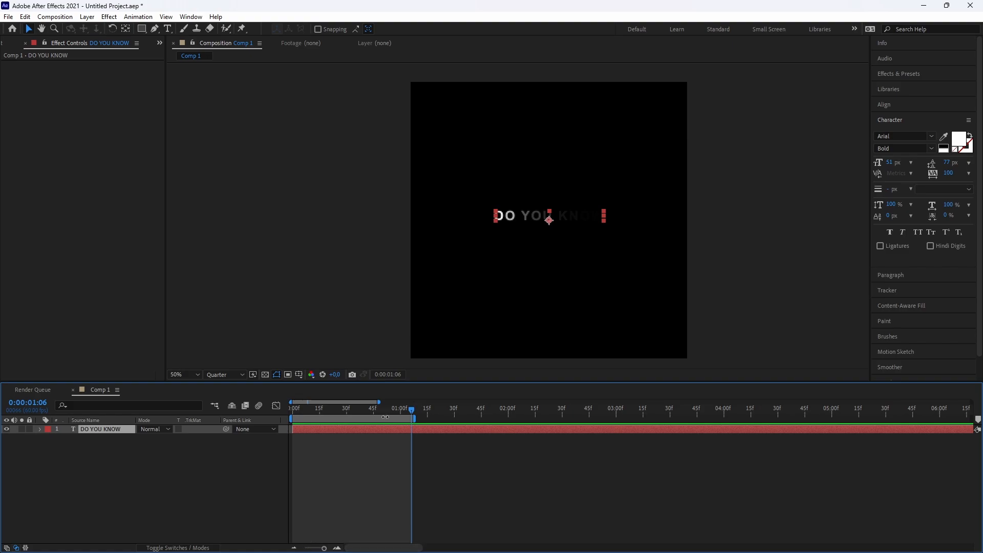
Move the last Range Selector Offset keyframe to the end of the work area and preview the fade
key(u)
drag(509, 446, 414, 456)
key(Home)
key(space)
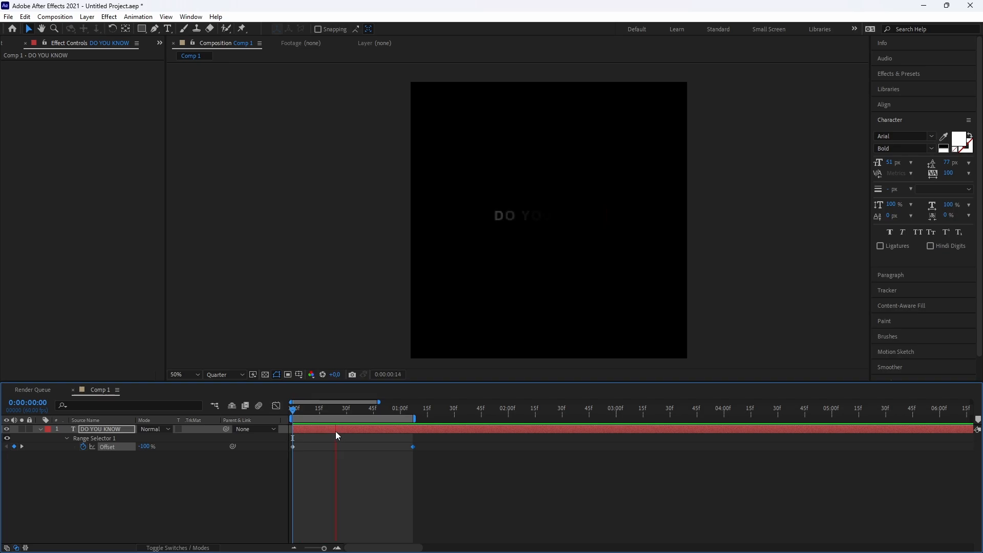
key(space)
click(40, 429)
key(Home)
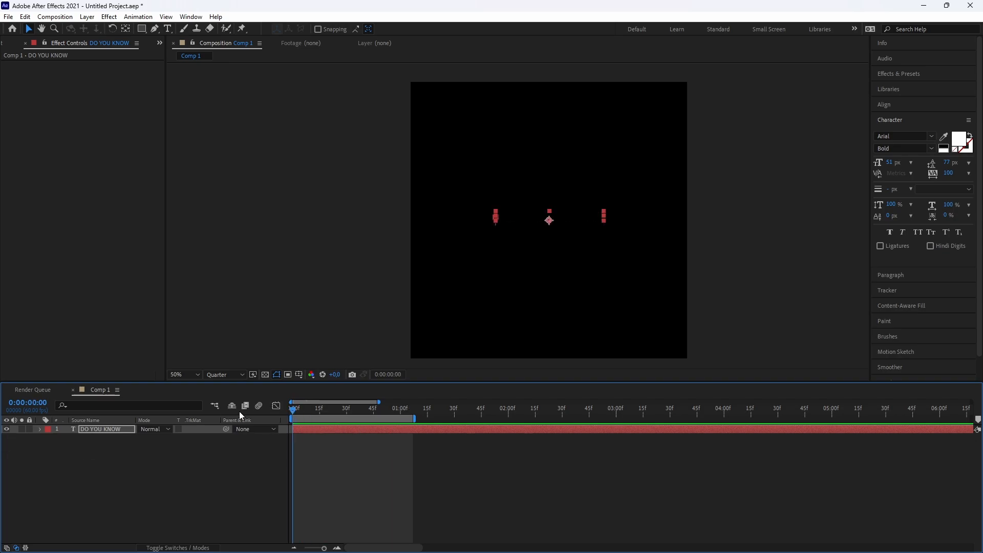
Set the preview resolution to Half and draw a rectangular mask around the word DO on the text layer
scroll(509, 278, up, 1)
drag(313, 410, 357, 410)
click(141, 29)
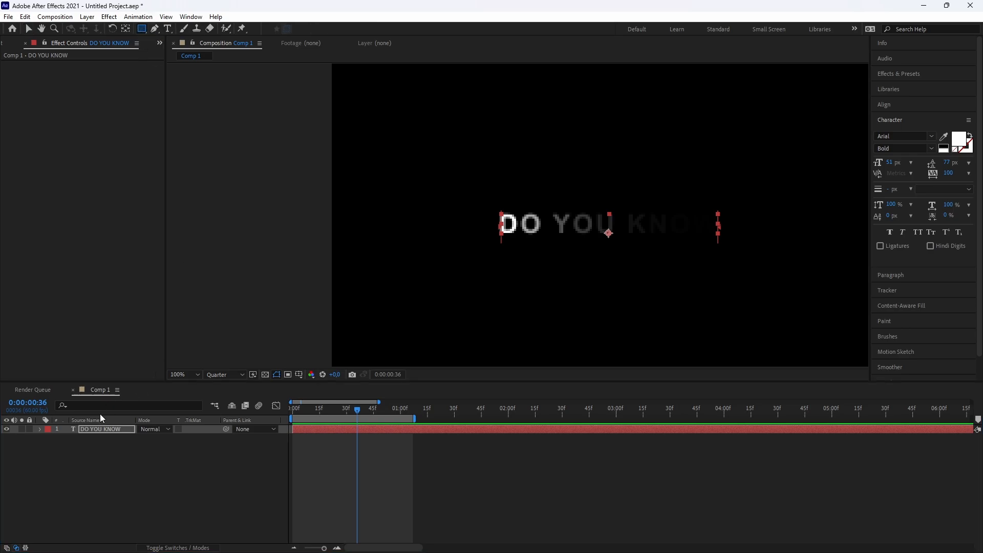
scroll(496, 234, up, 2)
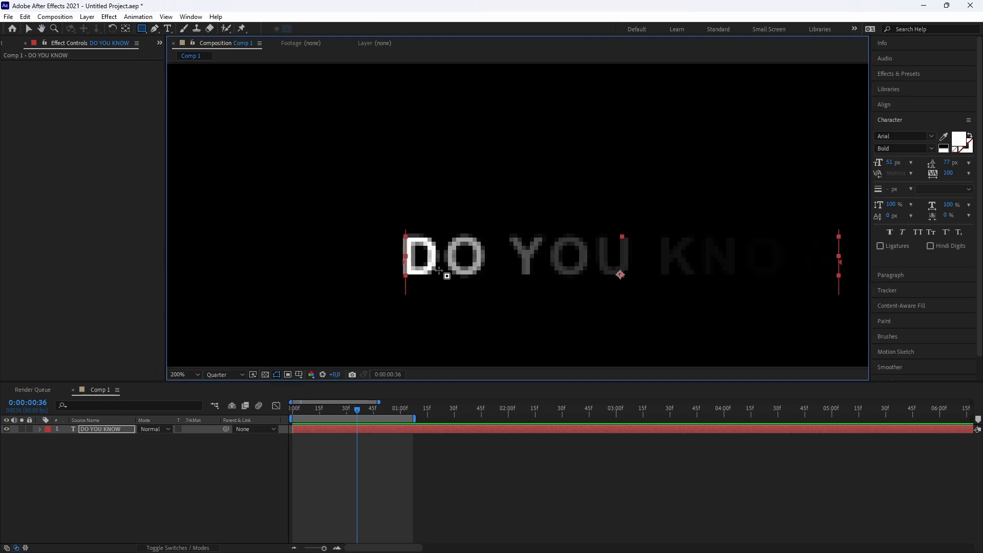
click(226, 374)
click(220, 402)
mouse_move(378, 200)
mouse_down()
mouse_move(461, 285)
mouse_move(491, 293)
mouse_up()
click(357, 450)
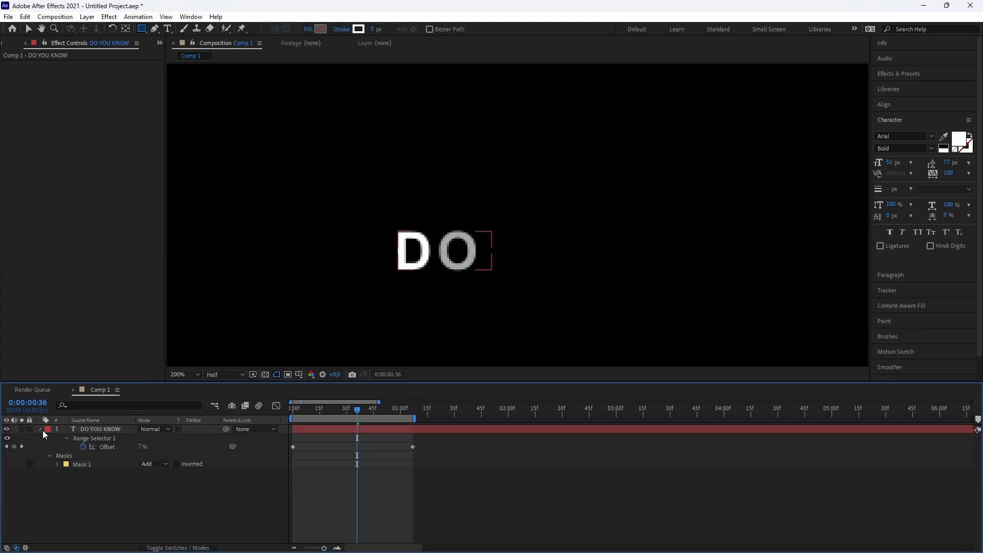
click(40, 429)
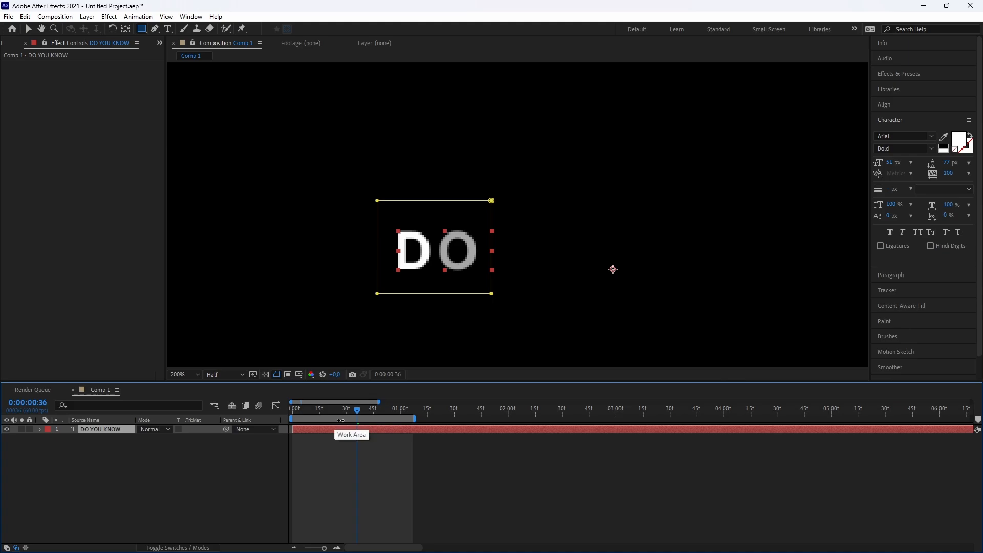
Duplicate the masked DO YOU KNOW layer twice and hide the topmost copy
key(ctrl+d)
key(ctrl+d)
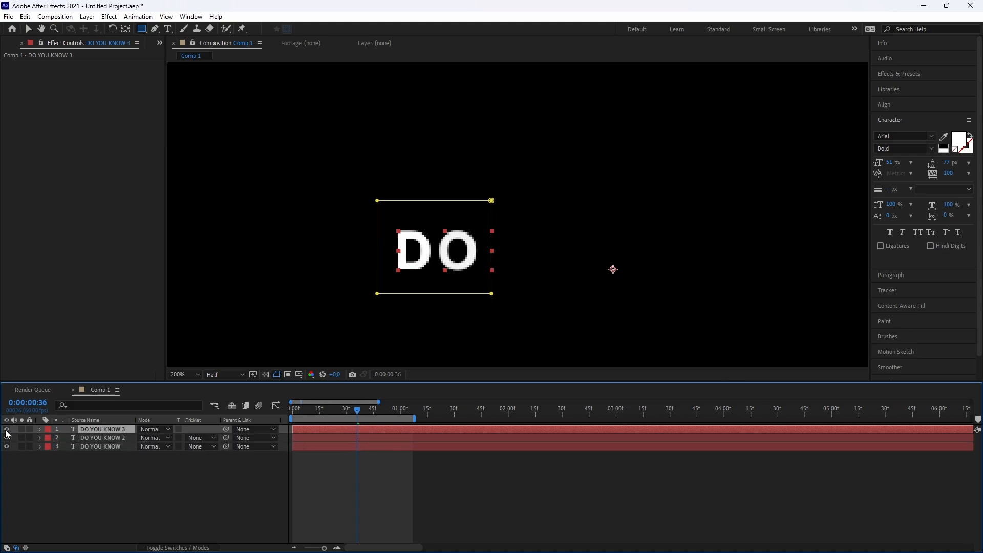
click(6, 429)
Move the DO YOU KNOW 2 layer's mask over the word YOU and widen it to cover the whole word
click(97, 438)
key(v)
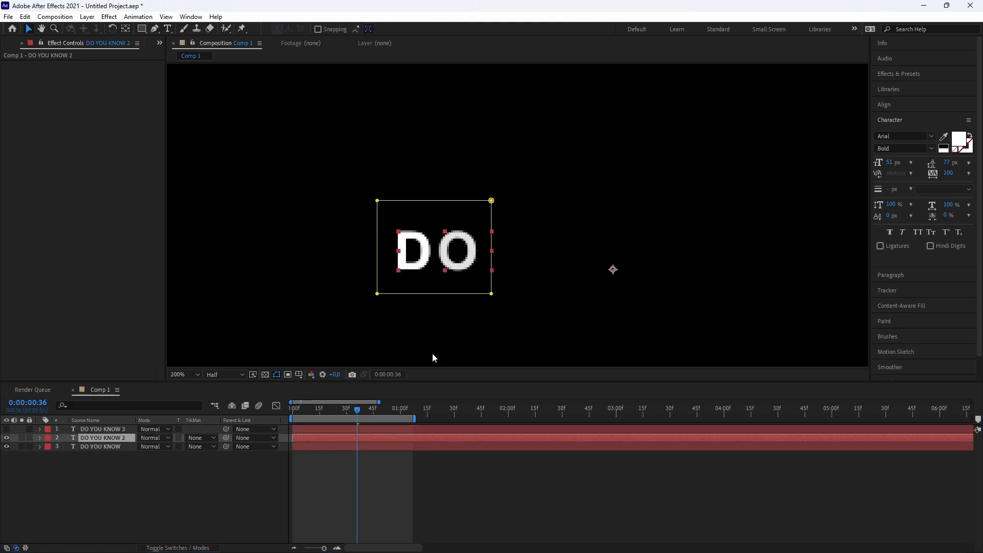
click(377, 295)
drag(415, 272, 538, 271)
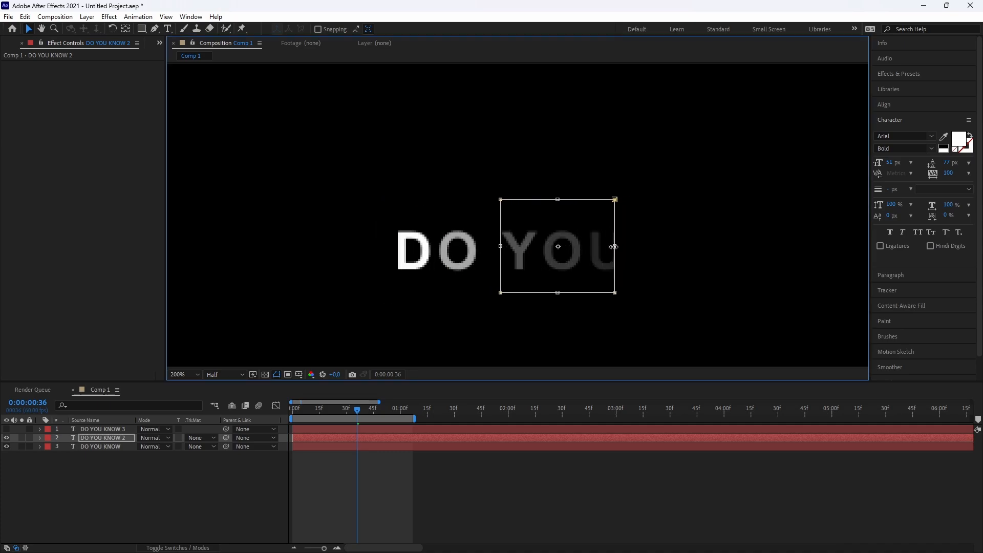
drag(615, 247, 636, 247)
click(341, 461)
mouse_move(357, 410)
mouse_down()
mouse_move(323, 412)
mouse_move(364, 414)
mouse_up()
click(6, 447)
click(6, 446)
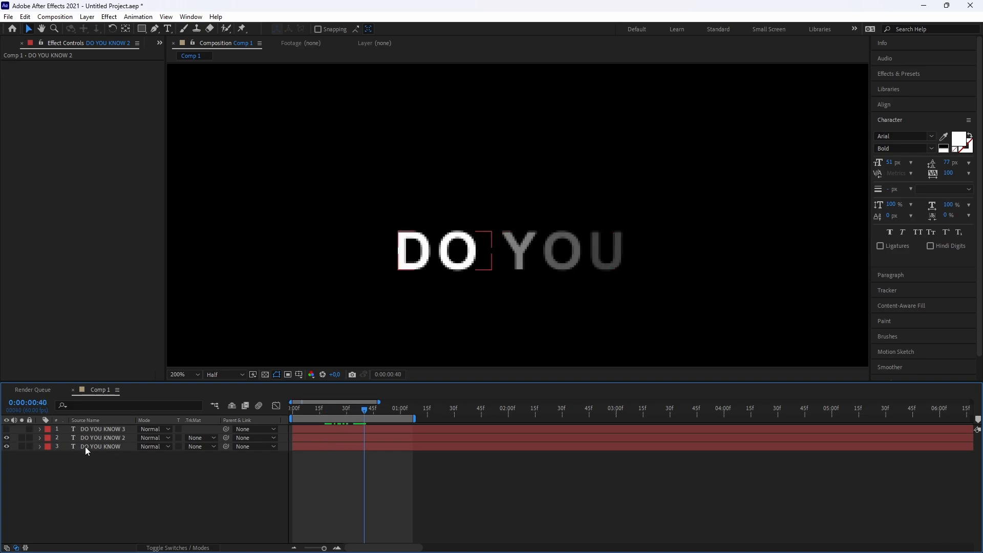
Show the DO YOU KNOW 3 layer, then move and widen its mask to cover the word KNOW
click(83, 432)
click(7, 429)
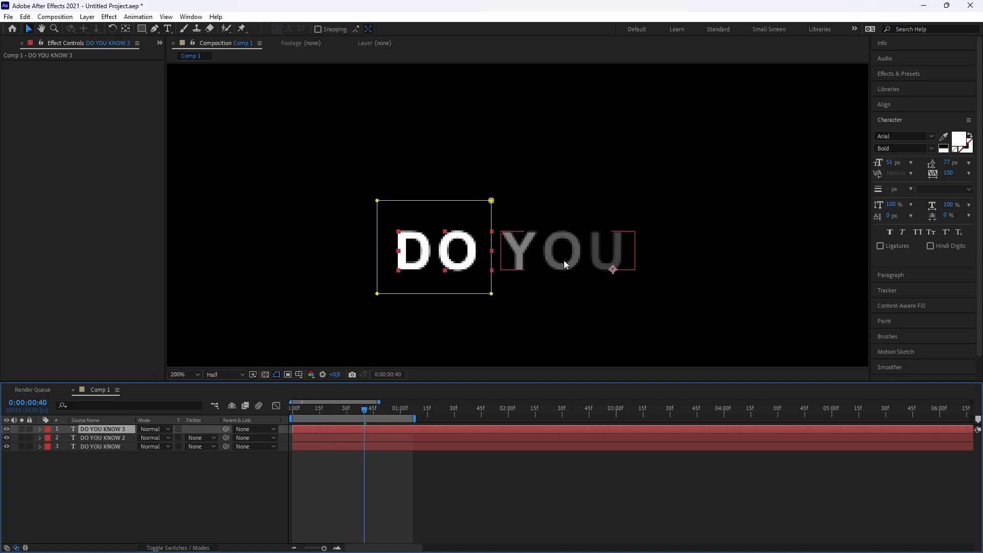
drag(564, 260, 463, 253)
click(276, 289)
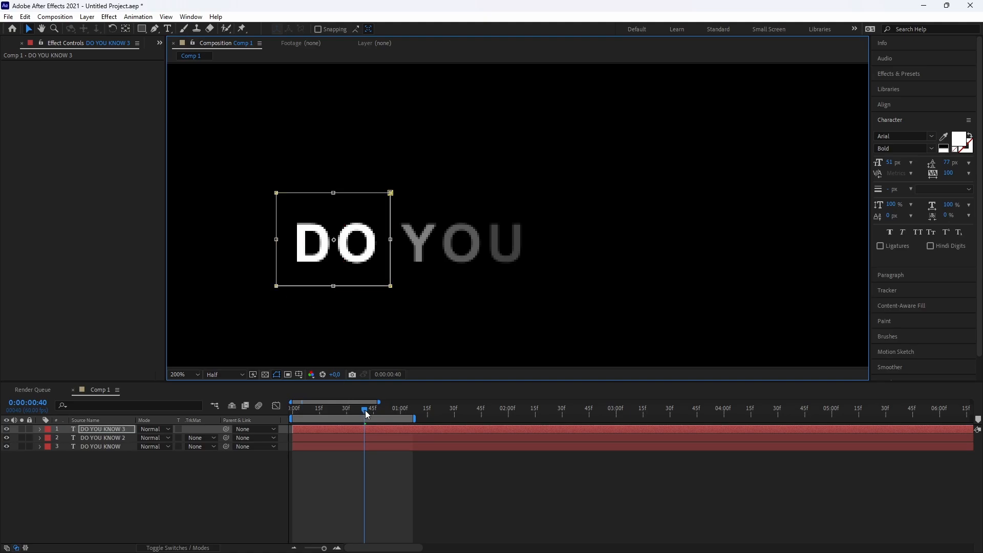
drag(364, 410, 405, 410)
click(299, 265)
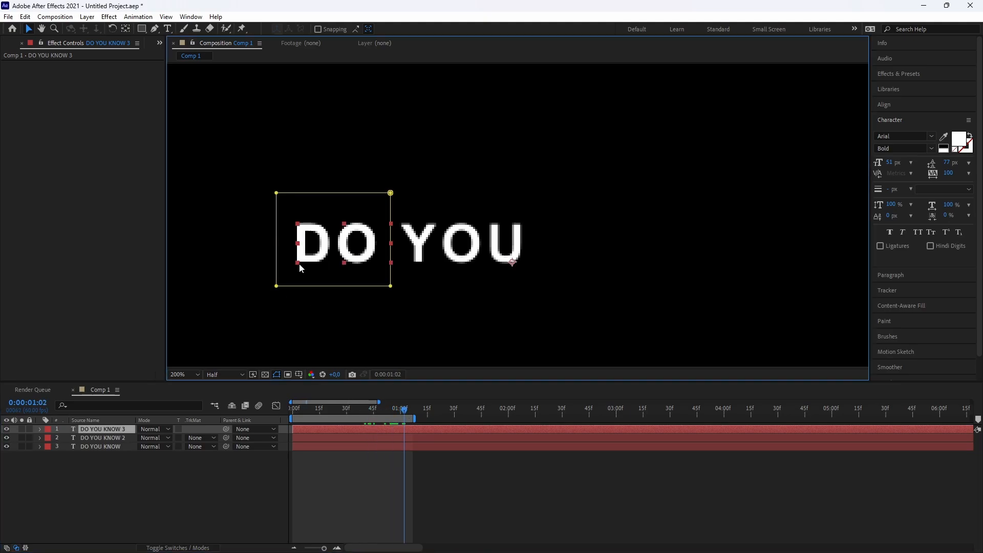
click(276, 290)
drag(306, 274, 584, 270)
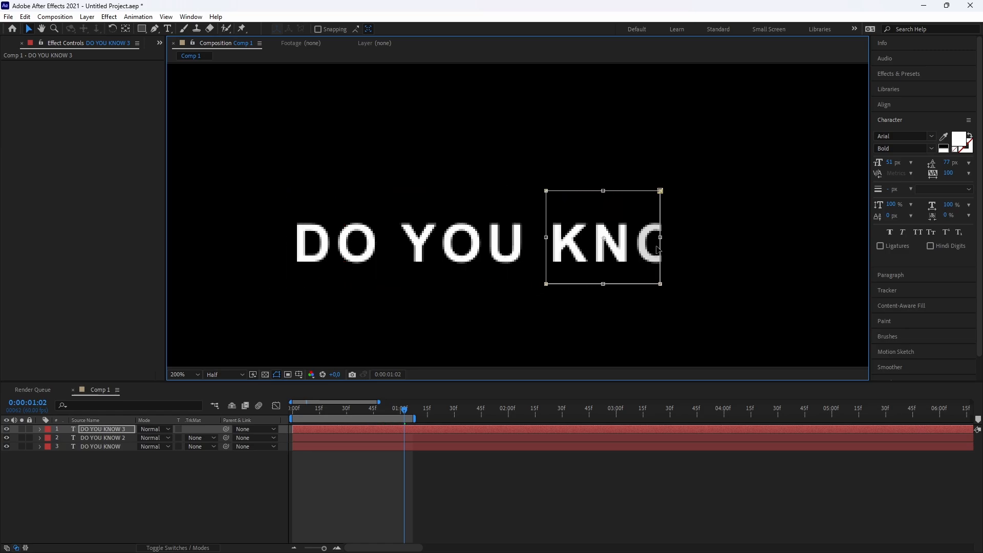
drag(661, 237, 743, 254)
Review the fade-in of the three separately masked words across the work area
click(332, 416)
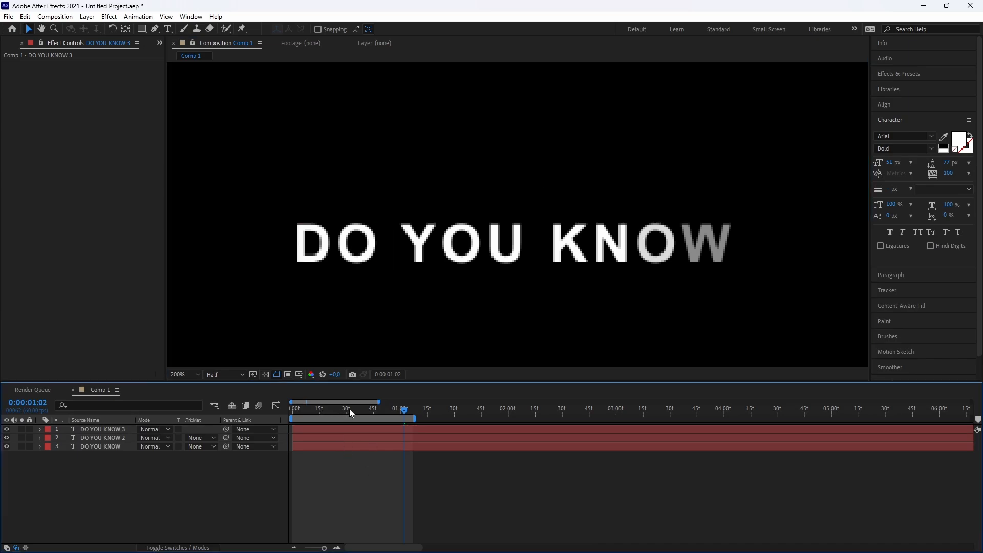
drag(350, 409, 407, 414)
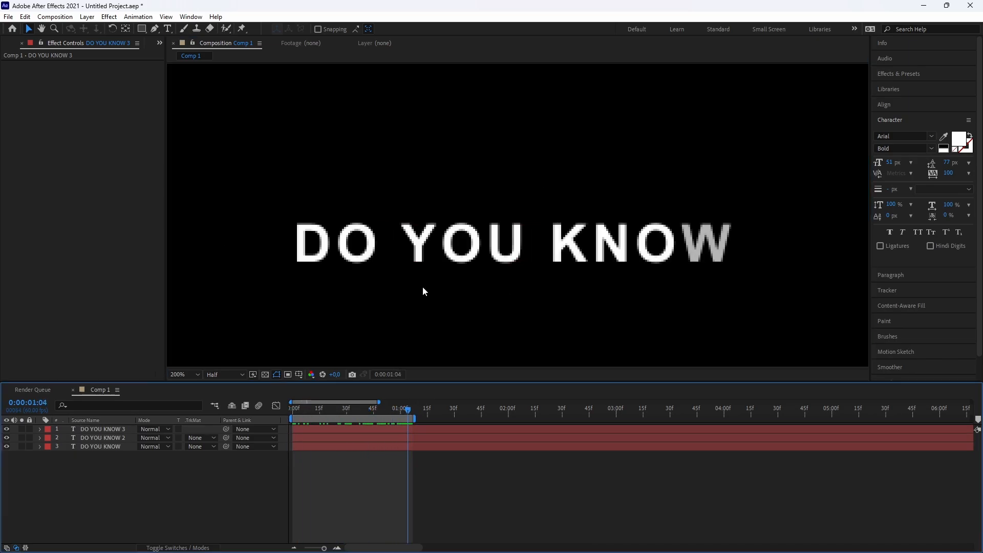
drag(422, 287, 469, 276)
drag(302, 412, 340, 407)
click(300, 439)
click(300, 445)
key(space)
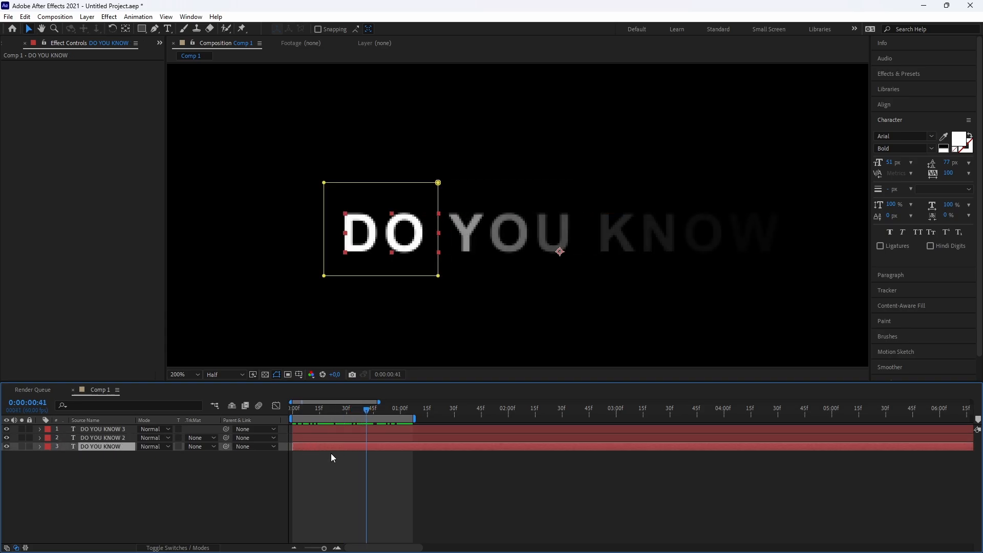
Center the anchor point of the layer masked to DO and add a Scale keyframe at 0:00:00:00
key(ctrl+alt+Home)
key(Home)
click(65, 456)
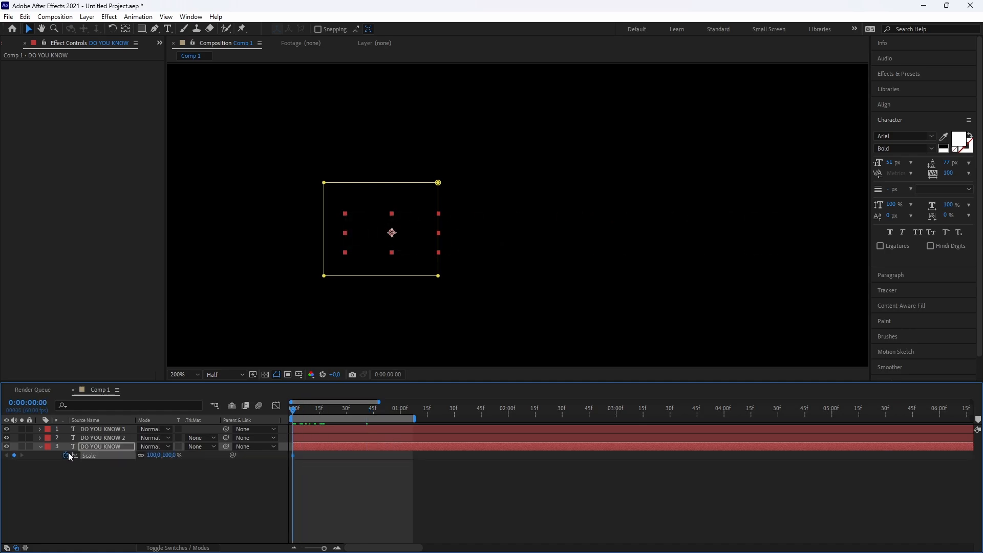
Keyframe the DO layer's Scale at 82% at 0:00:01:03
drag(322, 407, 406, 408)
drag(152, 455, 139, 456)
click(150, 456)
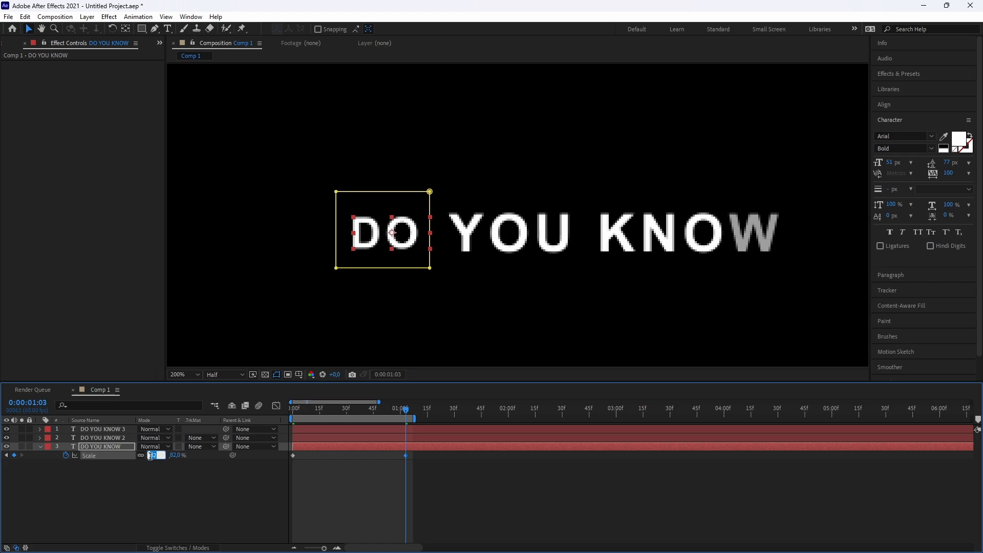
key(Return)
click(323, 484)
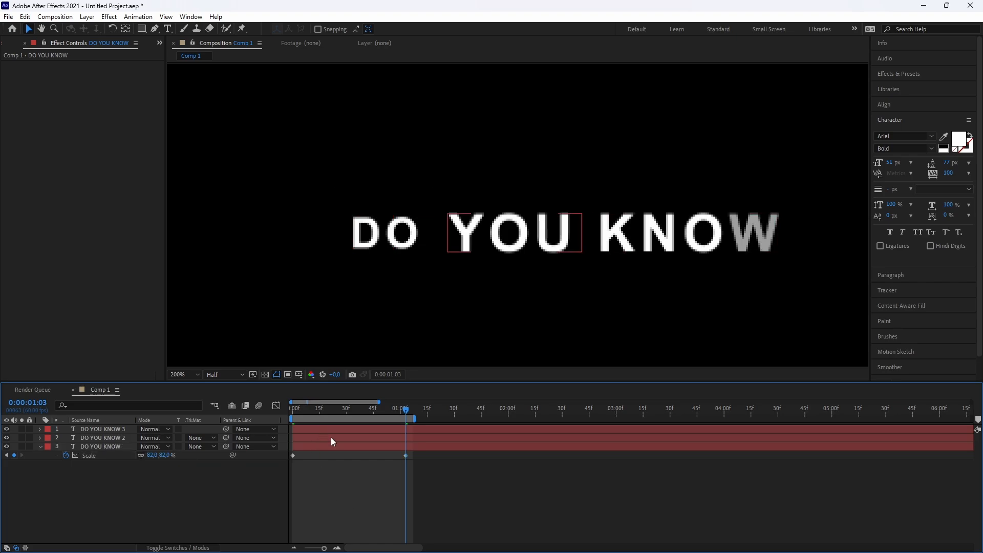
Move the DO layer's second Scale keyframe to the end of the work area and preview the animation
drag(406, 456, 416, 456)
drag(379, 410, 251, 415)
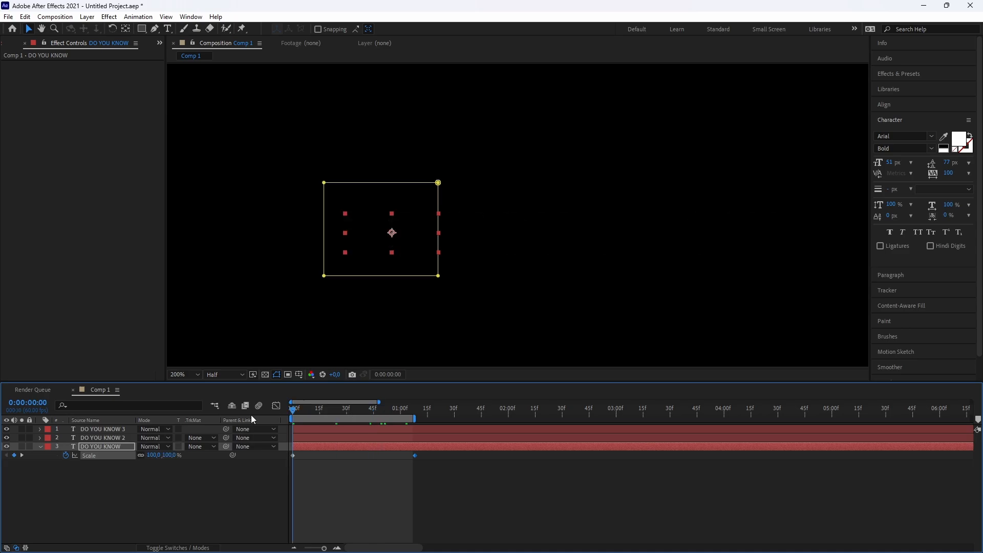
key(space)
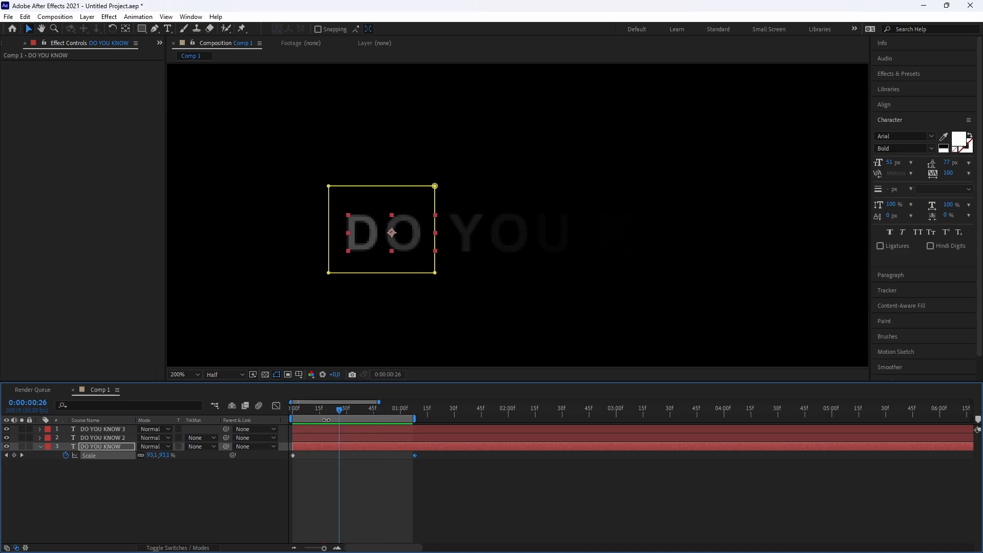
Add a white RGB Fill Color animator to the KNOW layer and keyframe it at the end of the work area
click(331, 429)
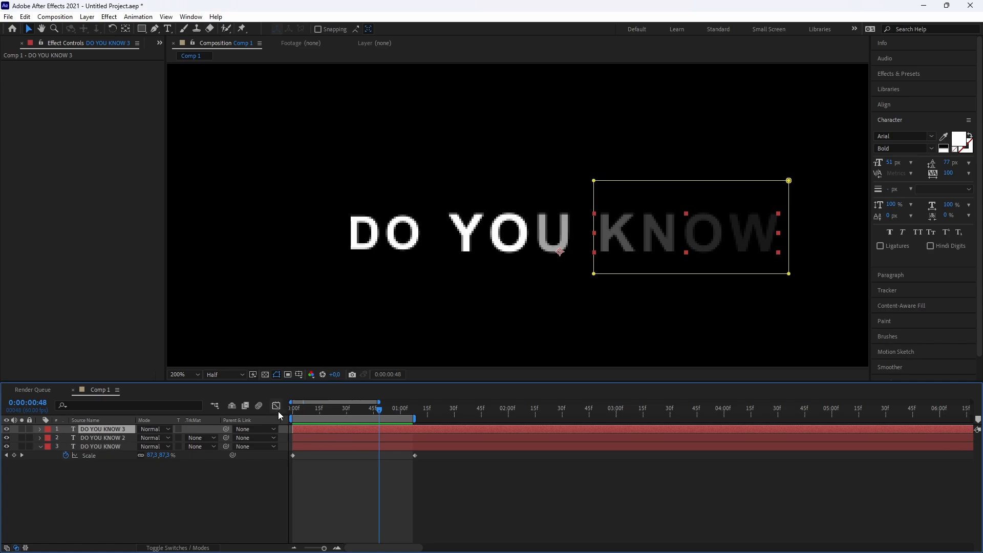
click(40, 429)
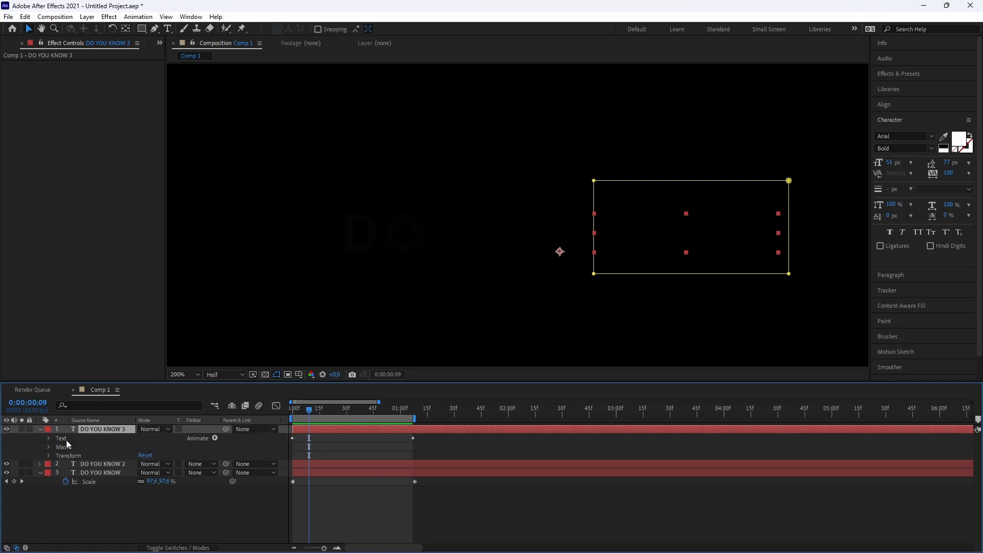
click(214, 438)
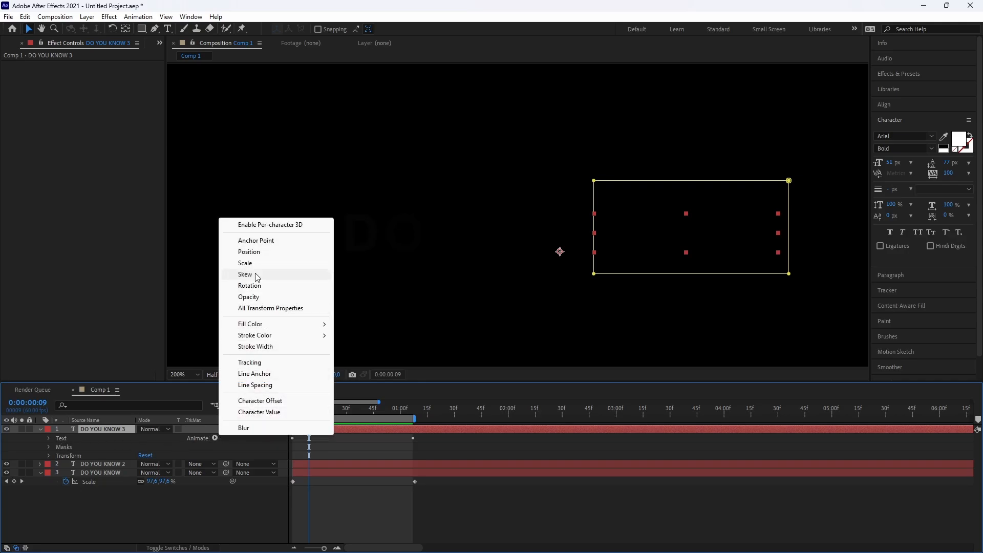
mouse_move(274, 325)
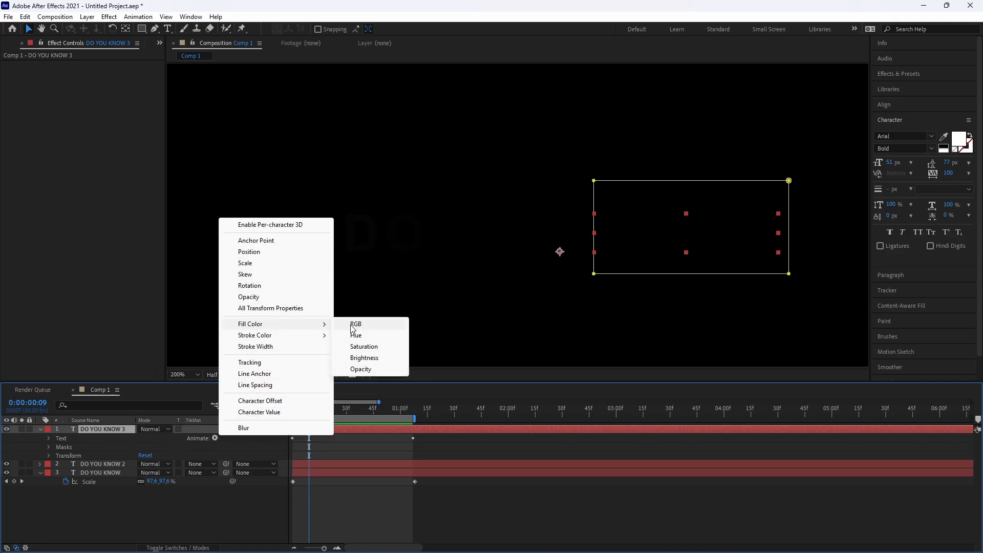
click(354, 324)
click(143, 499)
click(391, 330)
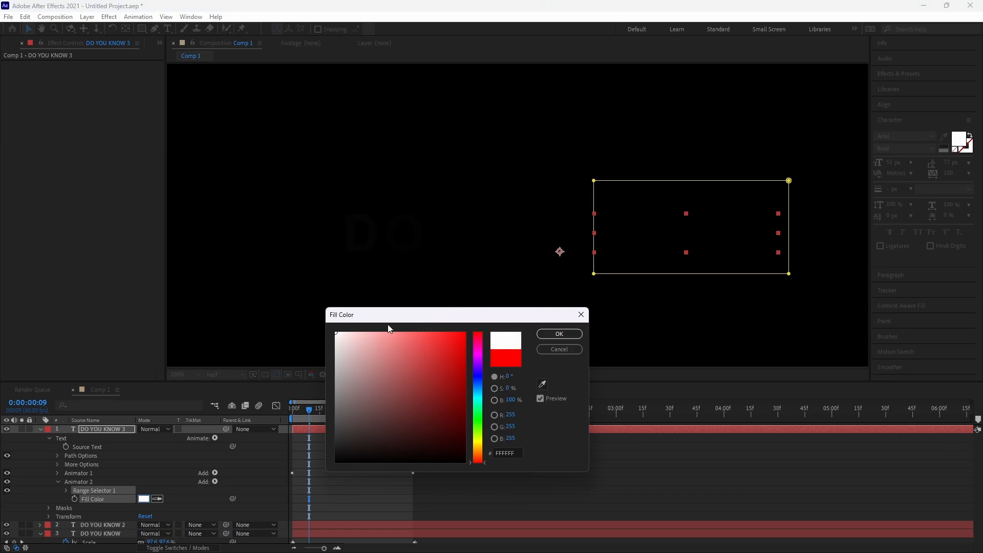
click(560, 334)
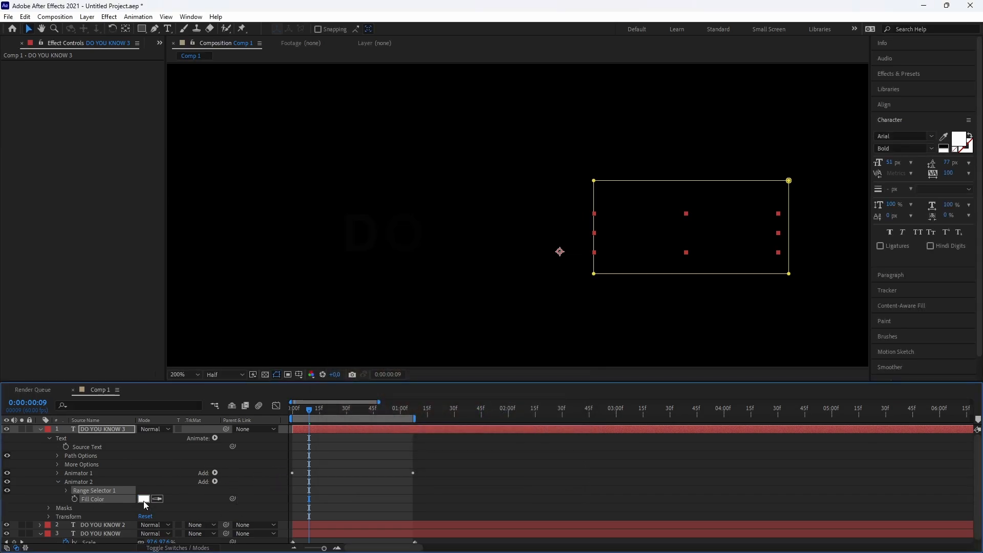
drag(310, 497, 414, 498)
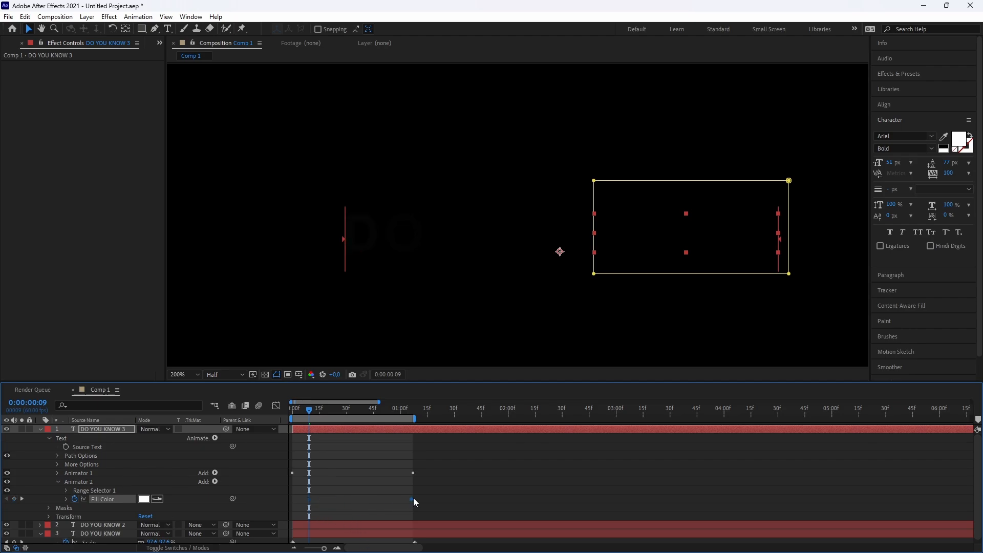
Keyframe the KNOW layer's Fill Color as light blue 41D5FF at 0:00:00:09 and preview the colour change
click(147, 501)
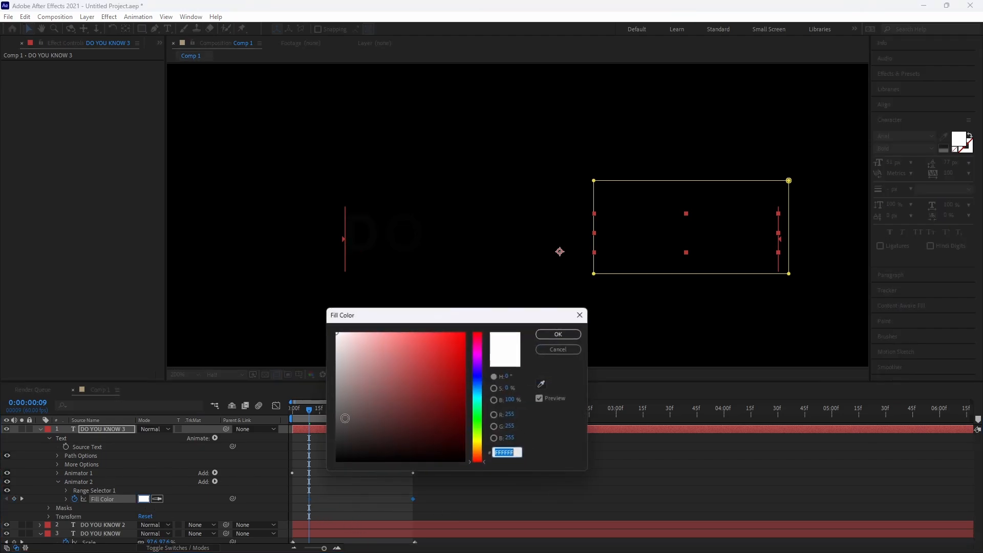
drag(477, 414, 478, 394)
click(442, 354)
drag(442, 355, 433, 301)
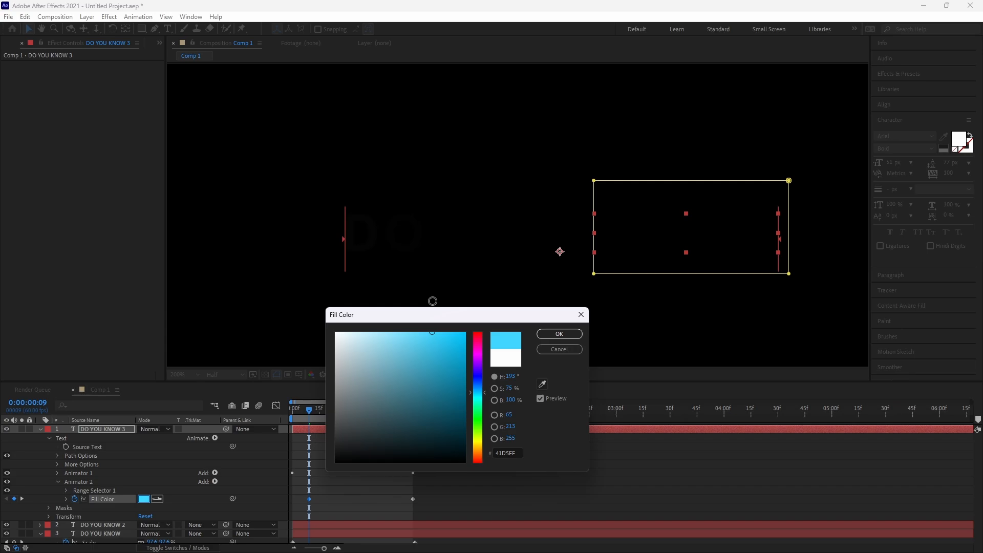
click(560, 334)
drag(309, 410, 282, 419)
key(space)
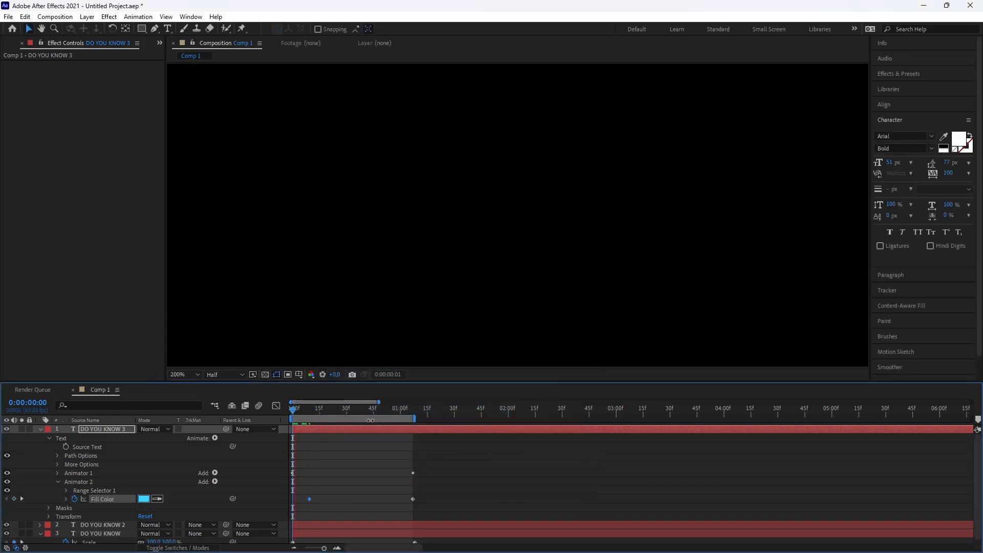
key(space)
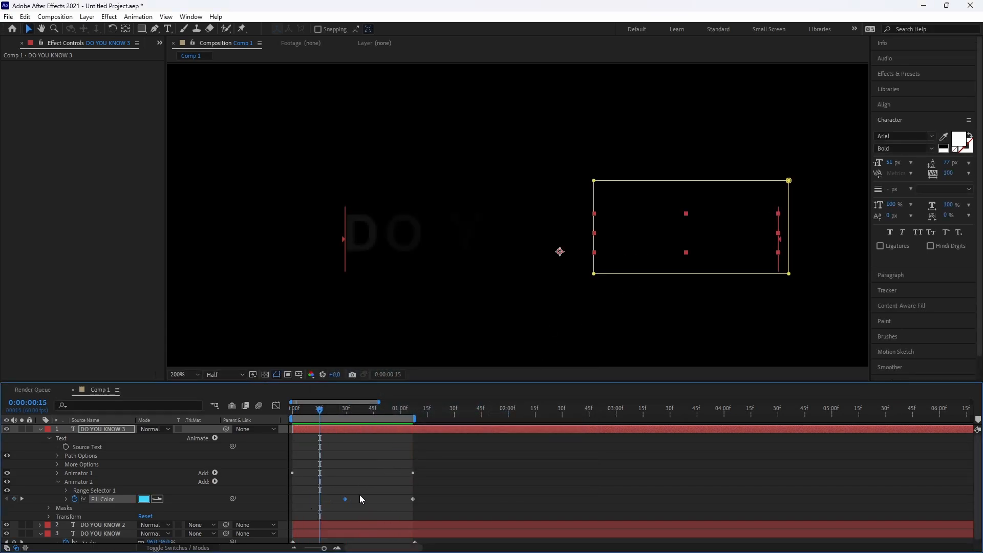
Move the light blue Fill Color keyframe to about 0:00:00:56 and the white one past the work area's end, then preview the animation
drag(345, 499, 385, 499)
drag(342, 408, 412, 408)
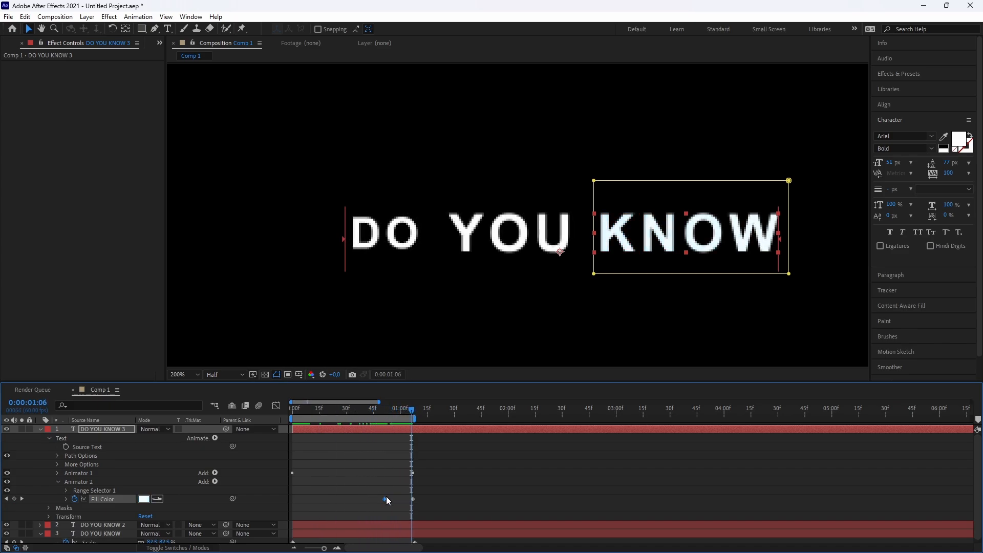
drag(386, 499, 440, 499)
drag(393, 411, 369, 412)
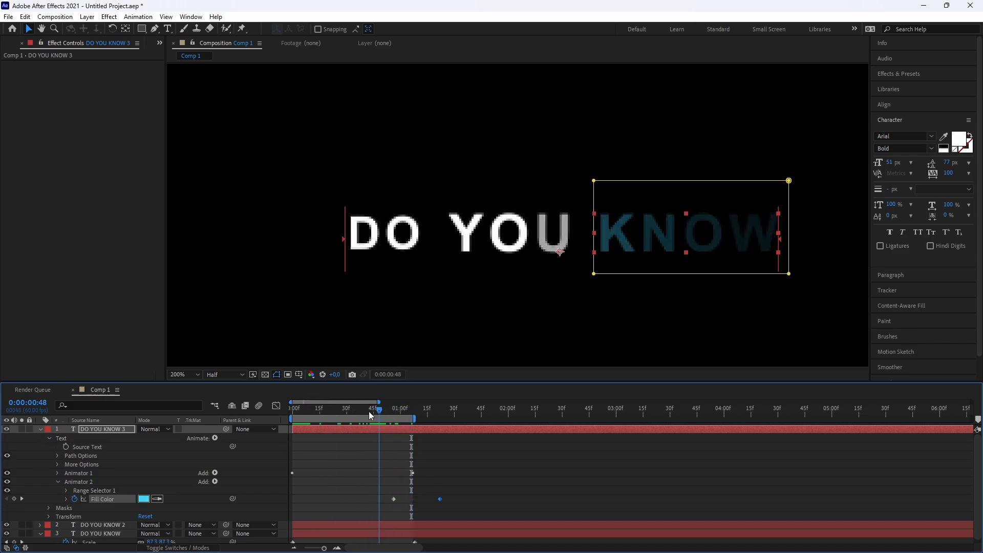
key(space)
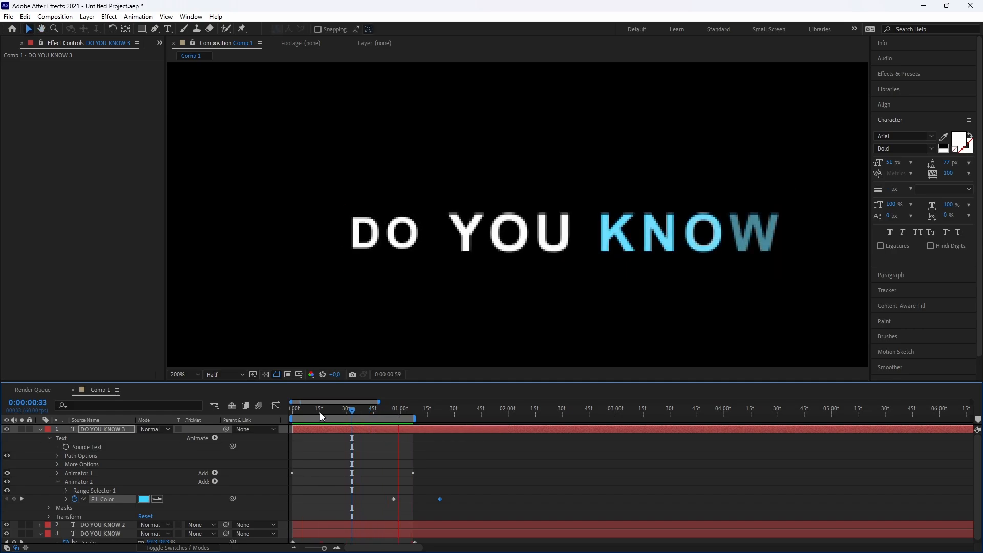
key(space)
Pre-compose the three DO YOU KNOW layers into a new composition named text 1
click(40, 430)
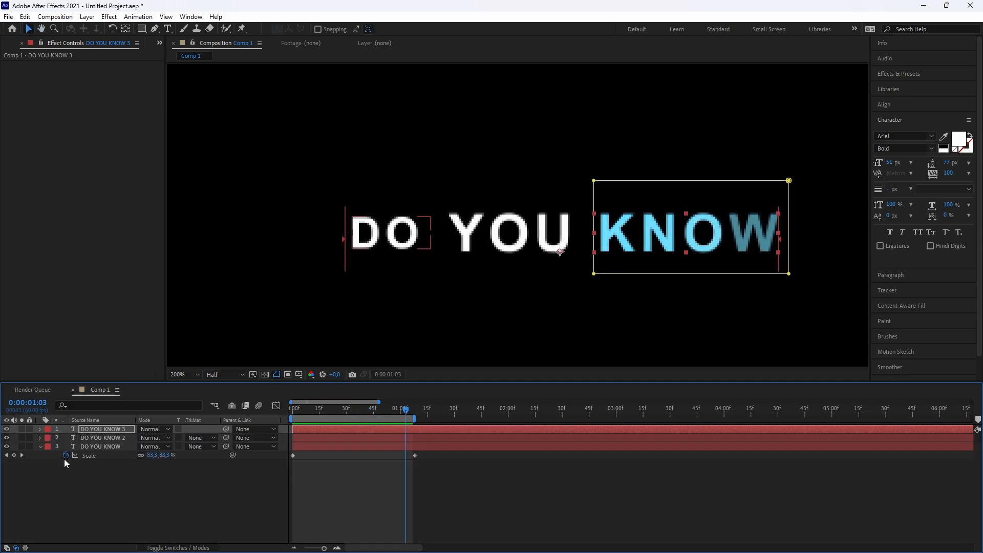
click(40, 447)
click(559, 295)
scroll(559, 295, down, 1)
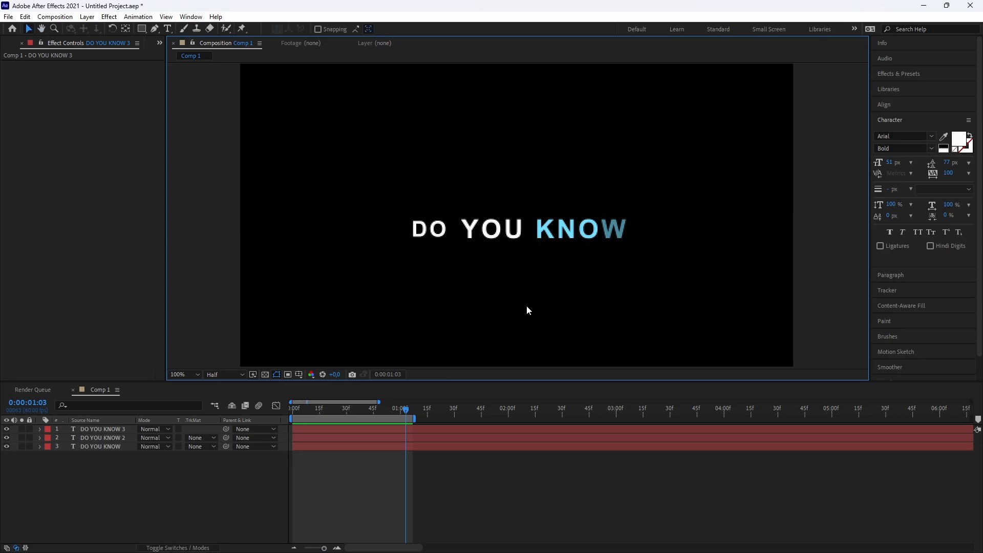
click(346, 436)
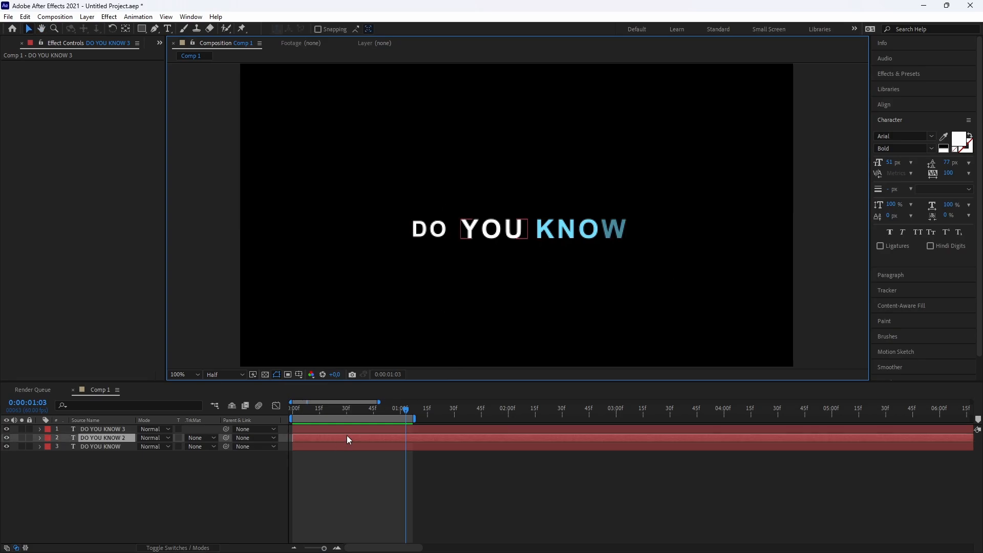
click(345, 430)
shift+click(340, 447)
right_click(361, 453)
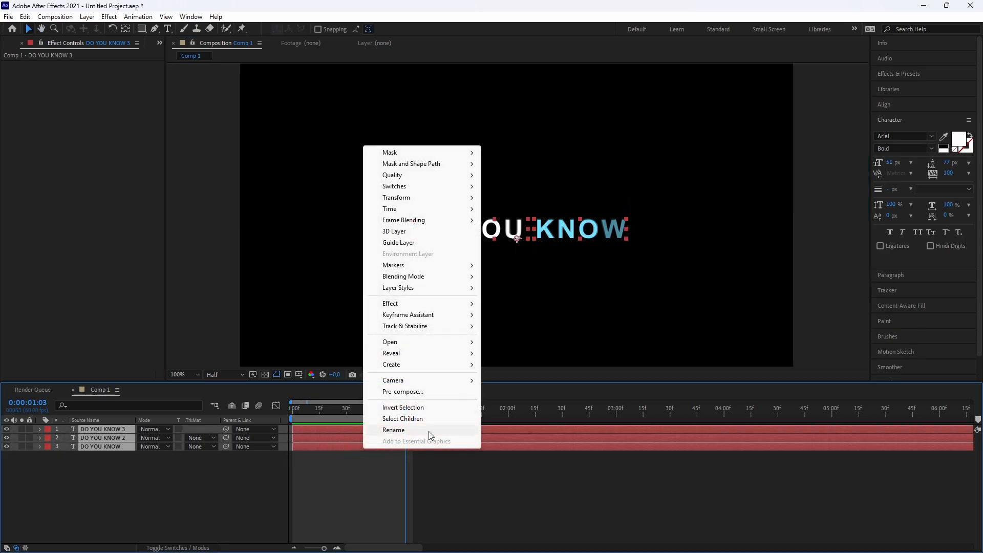
click(442, 391)
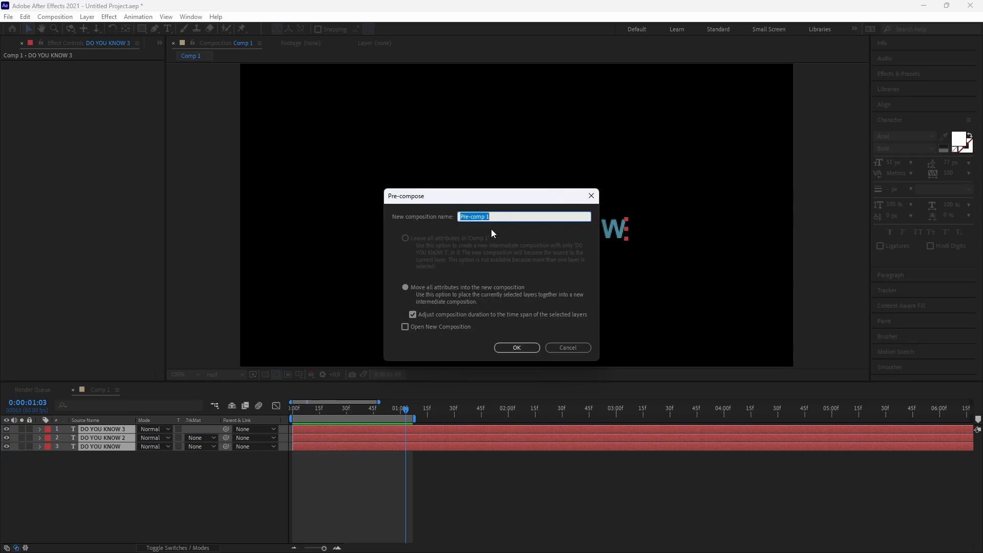
text(text 1)
key(Return)
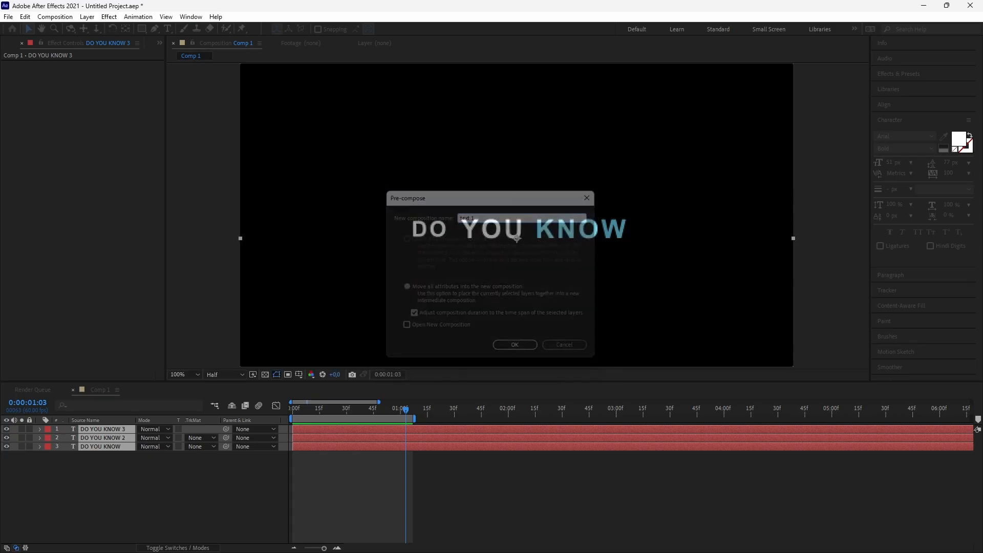
Create a new text layer reading WHY YOU'RE HERE at the start of the timeline
drag(309, 407, 292, 407)
right_click(303, 451)
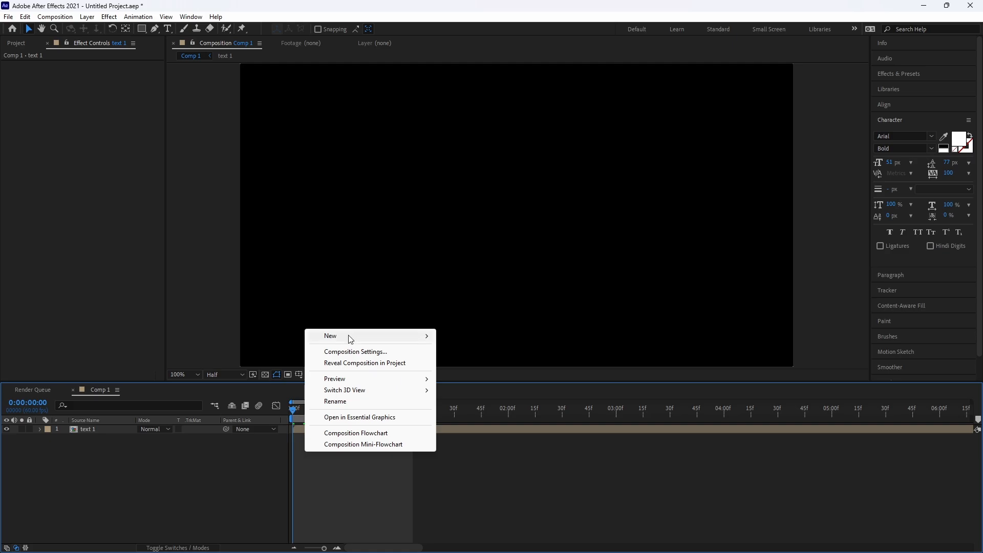
mouse_move(358, 336)
click(480, 353)
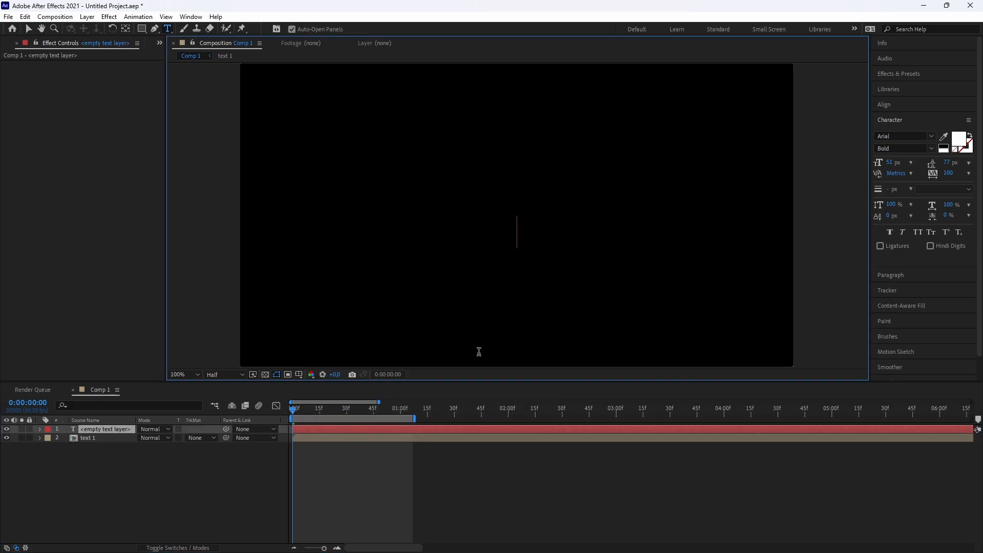
text(WHY YOU)
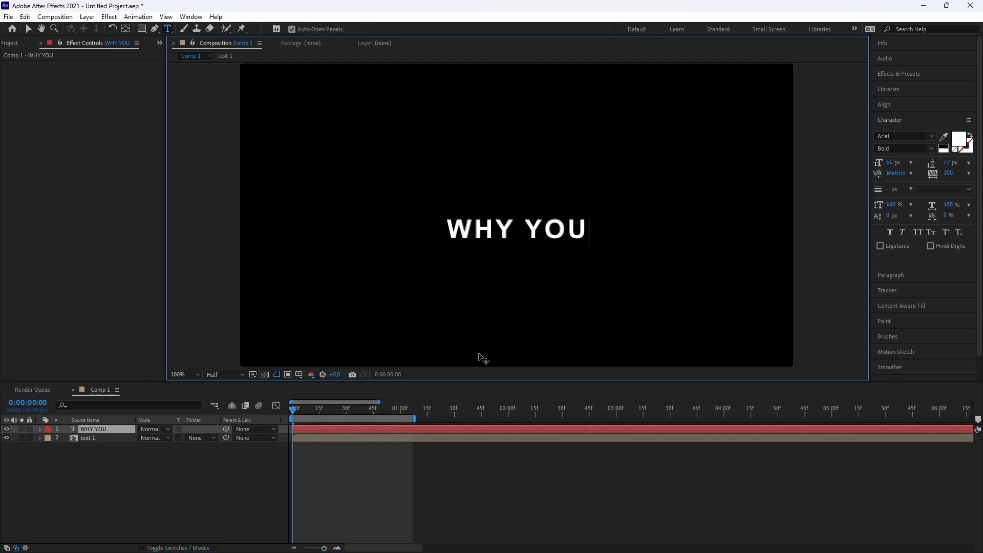
text('RE HERE)
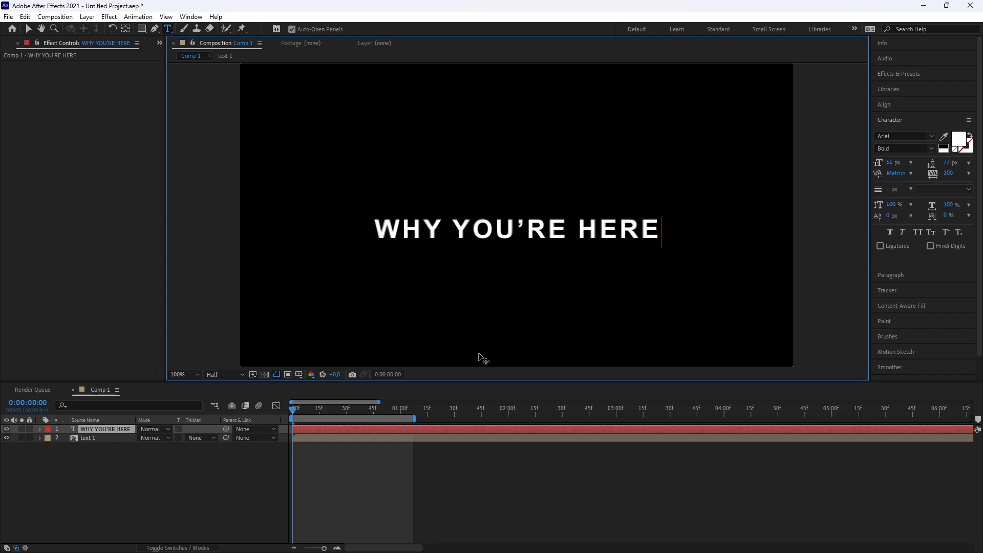
click(357, 469)
Set the WHY YOU'RE HERE text's font size to 41 px while comparing it with the DO YOU KNOW line
drag(304, 414, 392, 410)
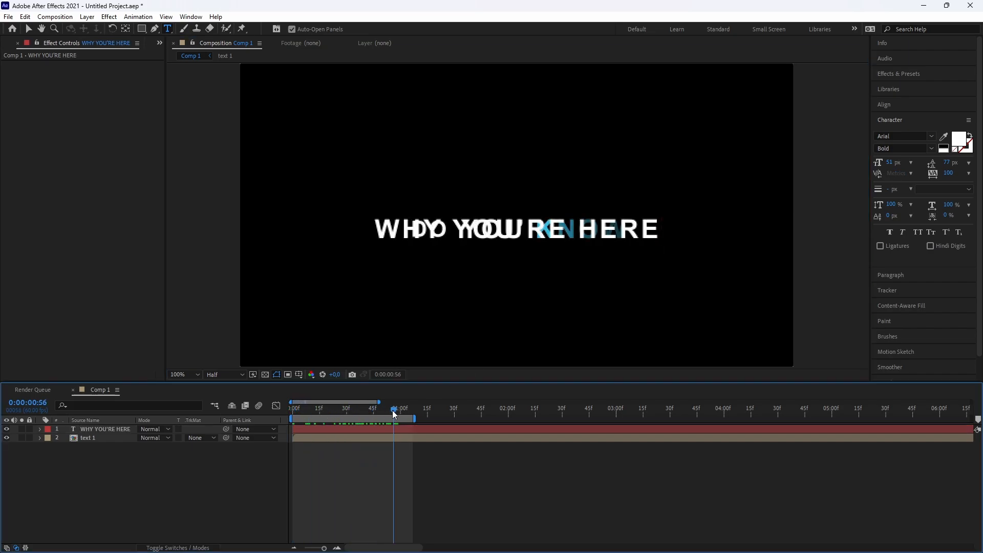
click(371, 430)
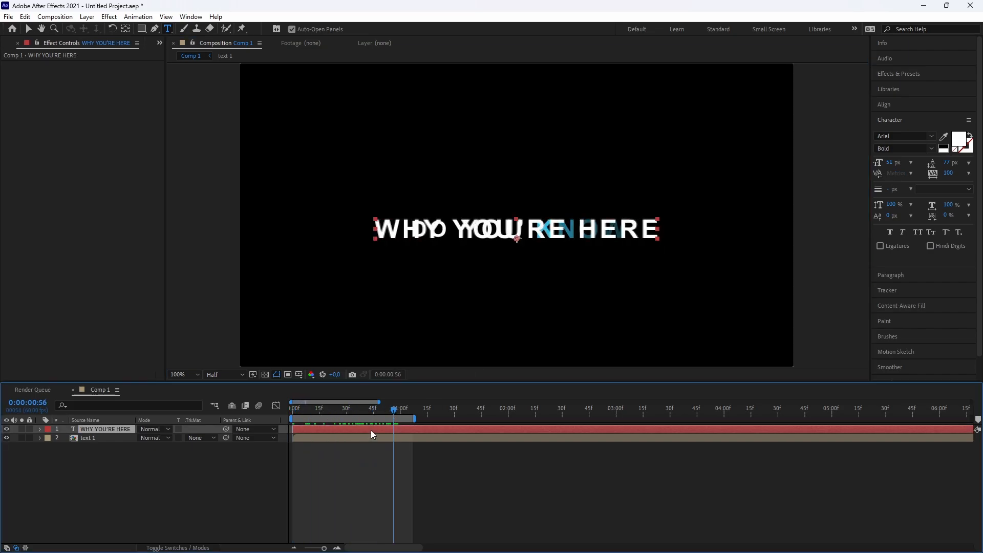
double_click(435, 428)
drag(889, 163, 888, 164)
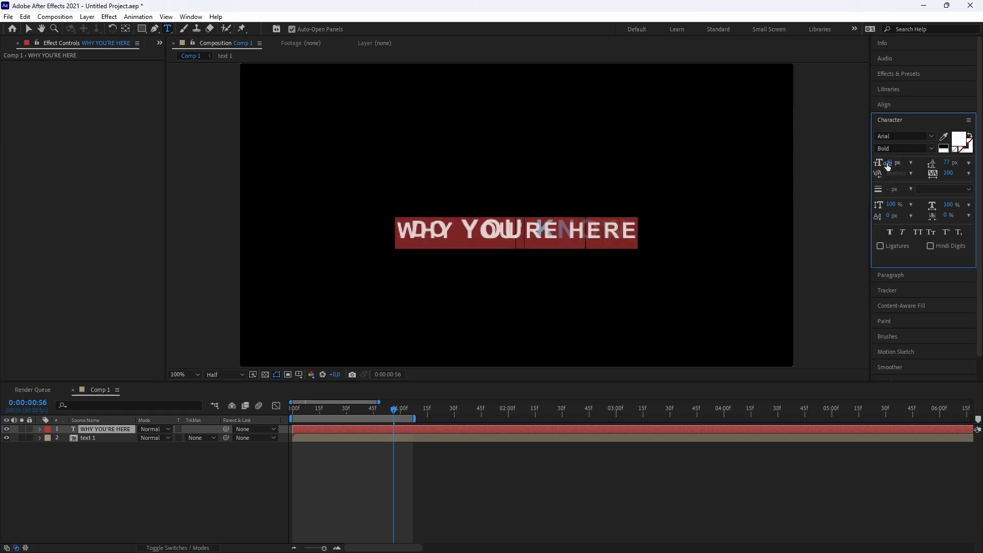
text(43)
key(Num_Lock)
key(BackSpace)
text(1)
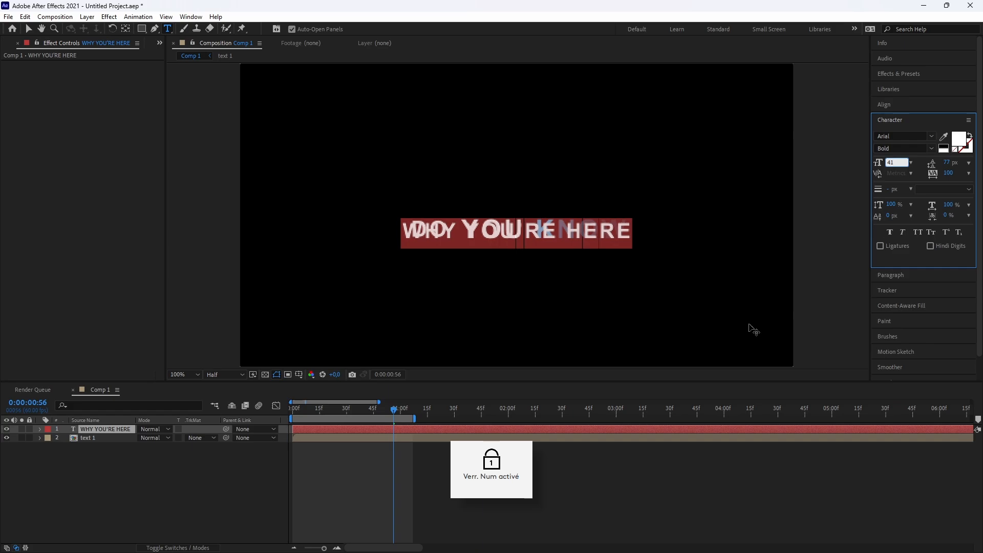
click(349, 469)
double_click(356, 431)
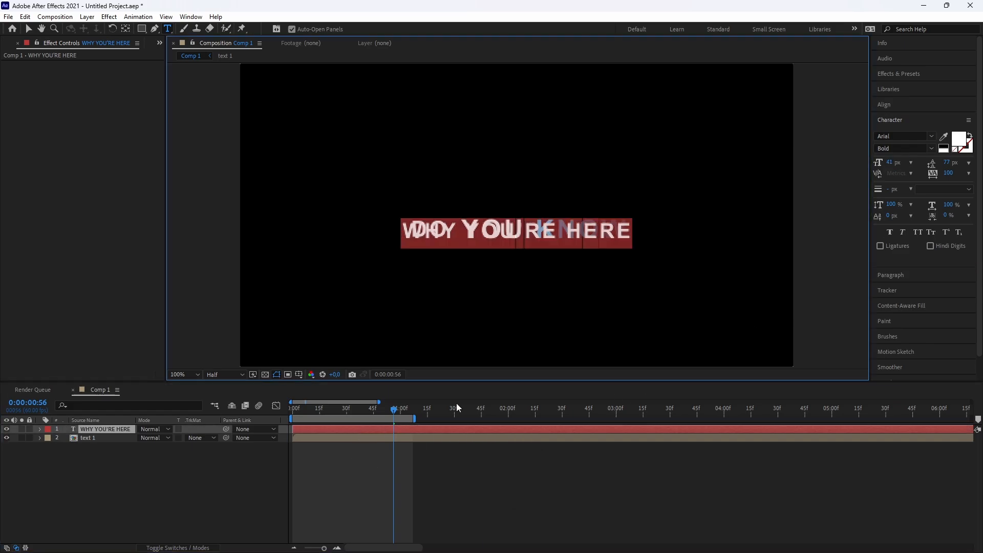
Move the WHY YOU'RE HERE layer below DO YOU KNOW by setting its Position to 540, 579
click(338, 475)
click(356, 437)
click(362, 429)
key(p)
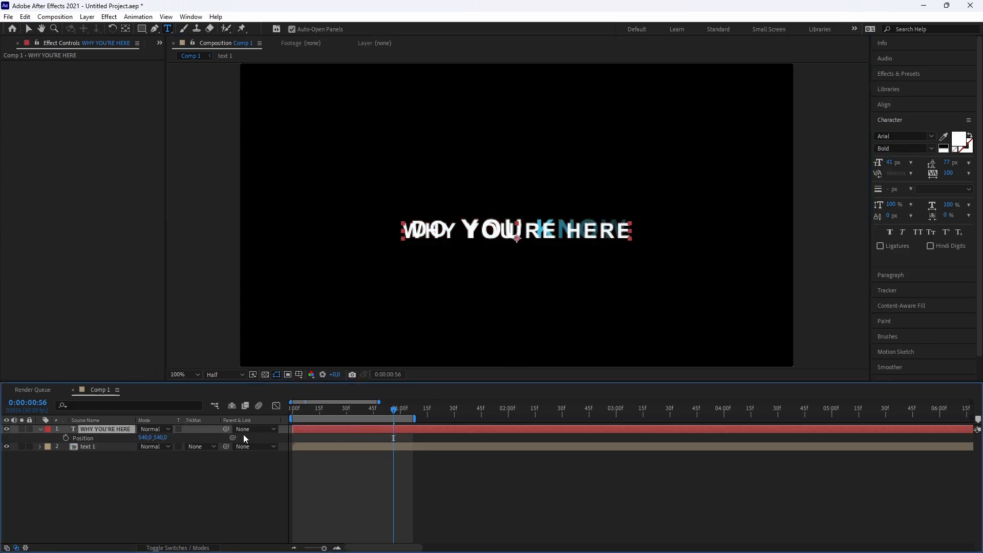
drag(160, 438, 179, 437)
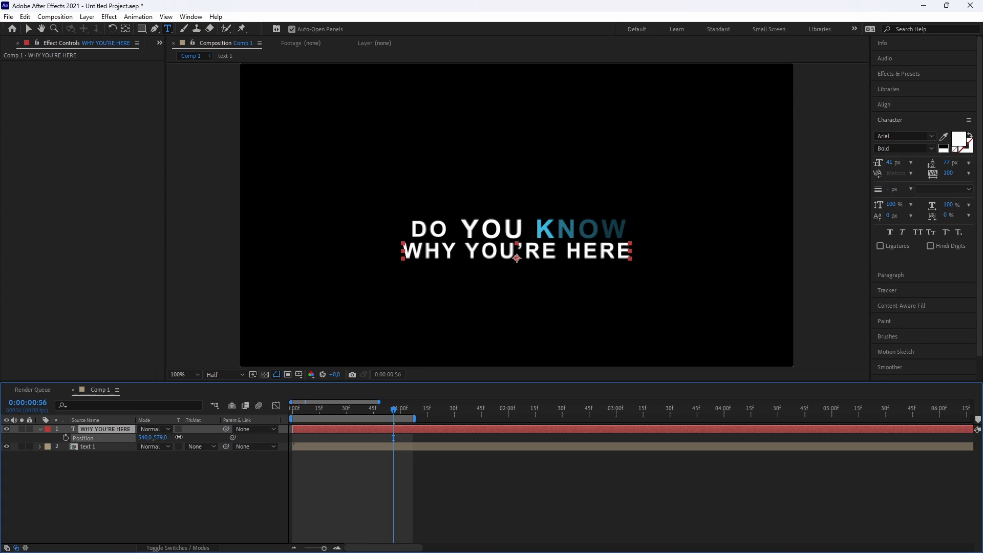
click(376, 512)
Draw a rectangular mask around the word WHY on the WHY YOU'RE HERE layer
scroll(461, 291, up, 5)
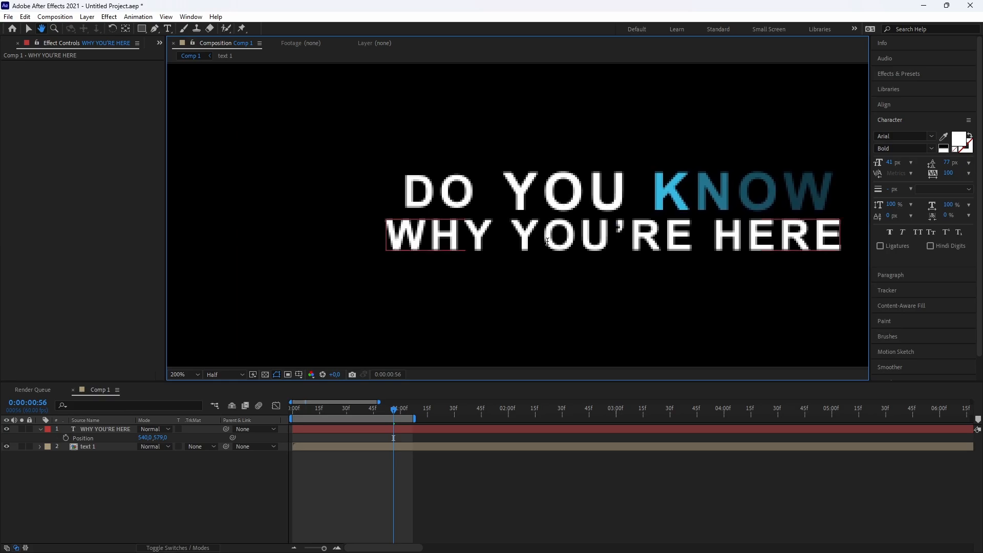
drag(318, 411, 291, 412)
click(311, 429)
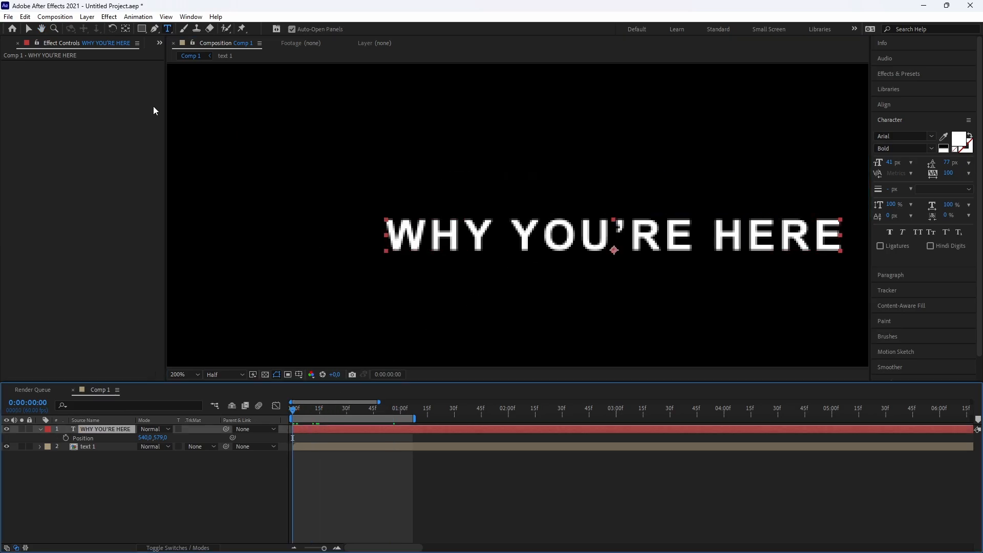
click(142, 29)
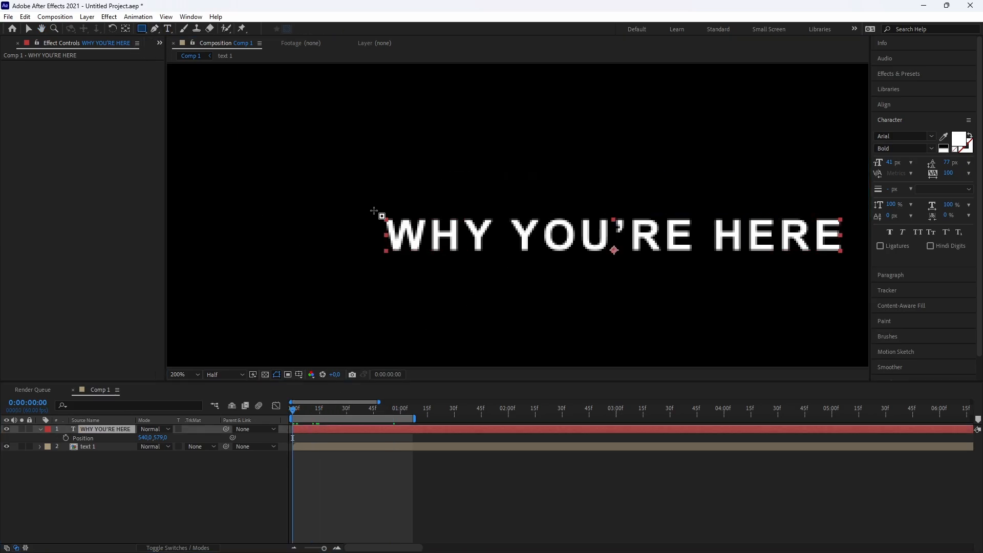
drag(373, 205, 502, 267)
click(336, 428)
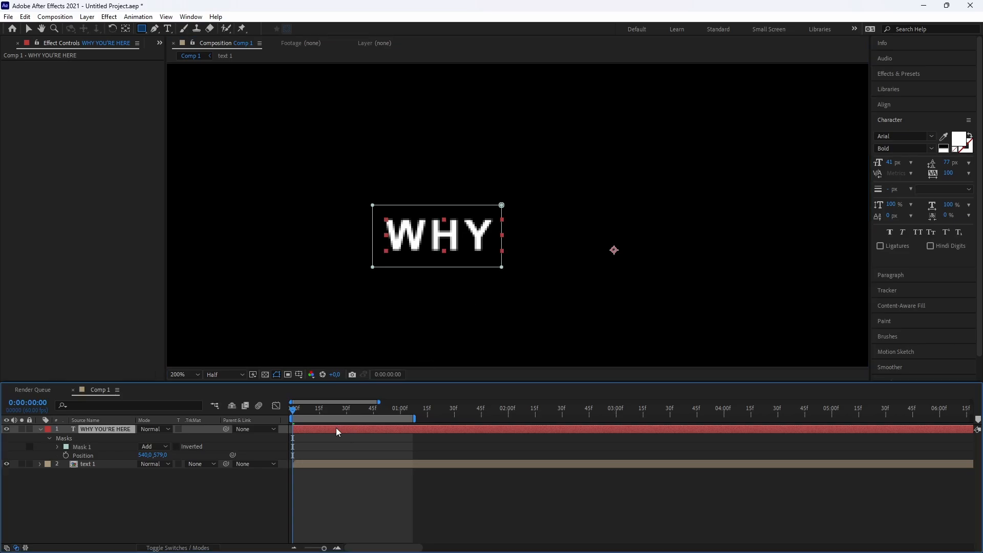
key(v)
Duplicate the layer masked to WHY, then shift and widen the copy's mask to frame YOU'RE
key(ctrl+d)
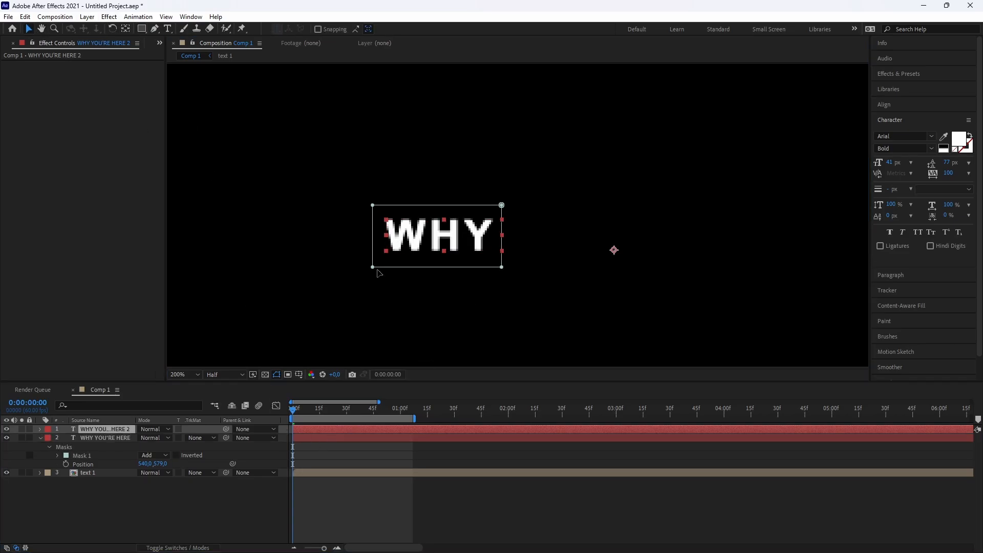
double_click(372, 268)
drag(427, 244, 702, 235)
Duplicate the YOU'RE layer, then move and narrow the copy's mask to frame HERE
click(314, 431)
key(ctrl+d)
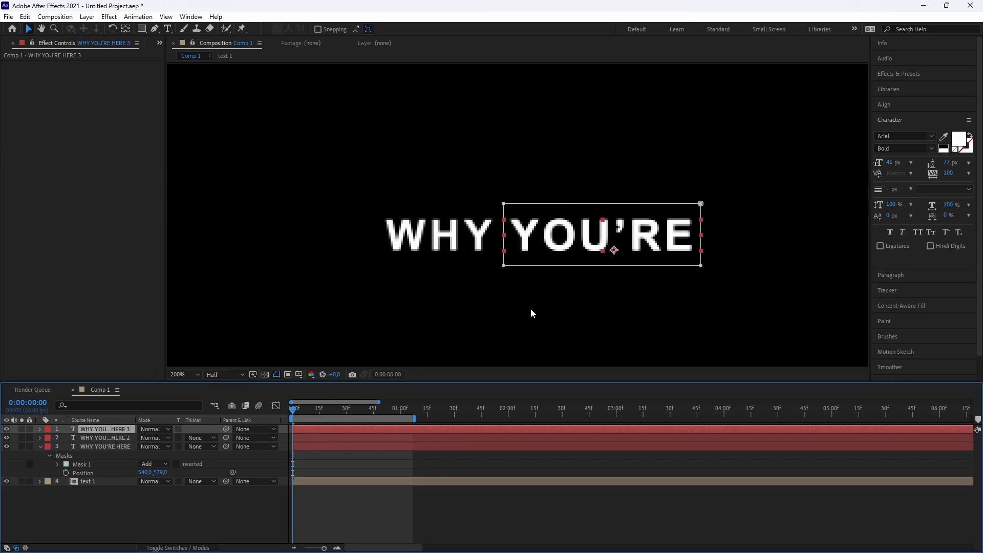
drag(638, 271, 527, 235)
double_click(220, 254)
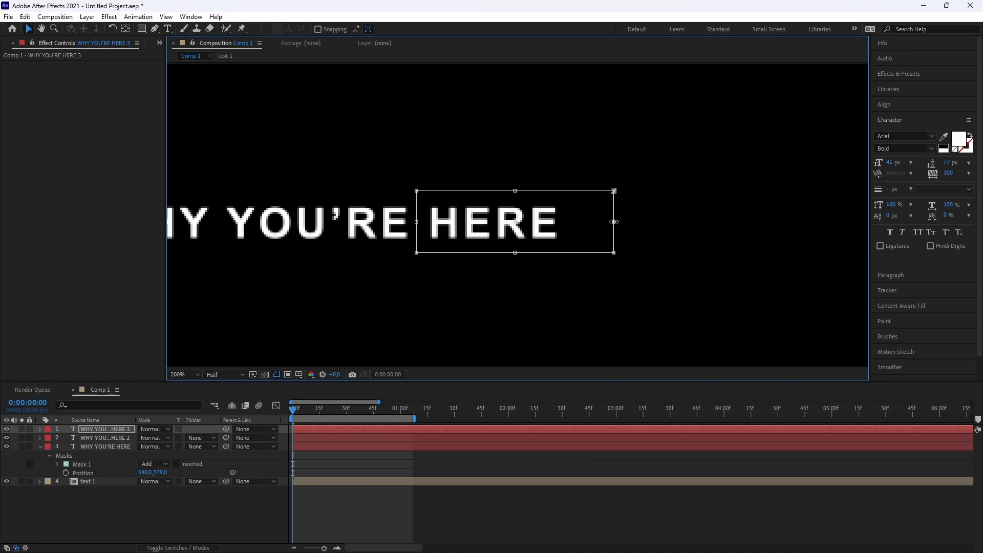
drag(614, 222, 572, 226)
Return to the start of the timeline and select the layer masked to WHY
click(314, 496)
drag(297, 407, 291, 409)
click(328, 429)
click(322, 446)
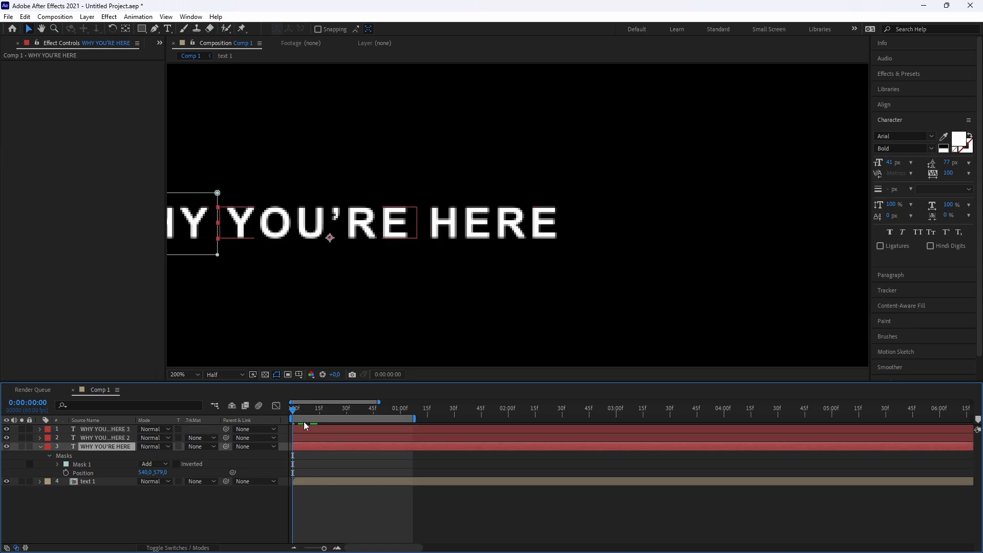
drag(313, 312, 502, 312)
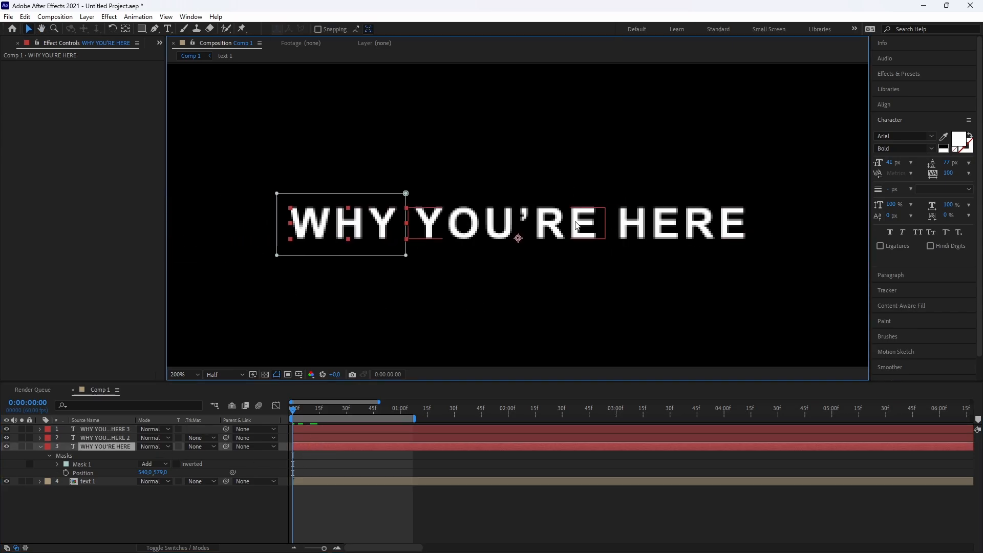
Animate the opacity of the WHY and HERE text layers from 0% at frame 0 to 100% at about frame 18, and preview it
ctrl+click(310, 430)
key(t)
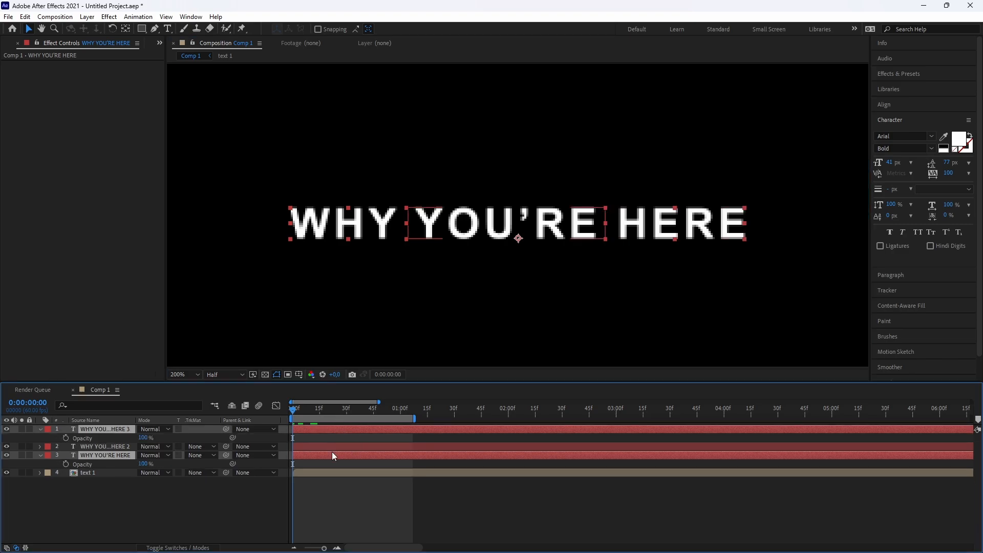
key(alt+shift+t)
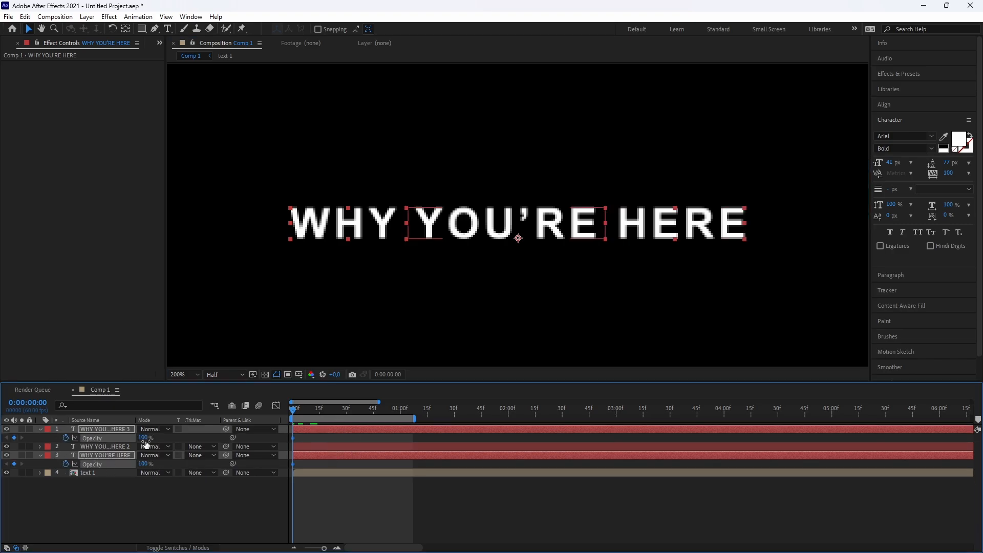
drag(311, 465, 324, 465)
mouse_move(139, 465)
mouse_down()
mouse_move(123, 464)
mouse_move(131, 456)
mouse_up()
key(space)
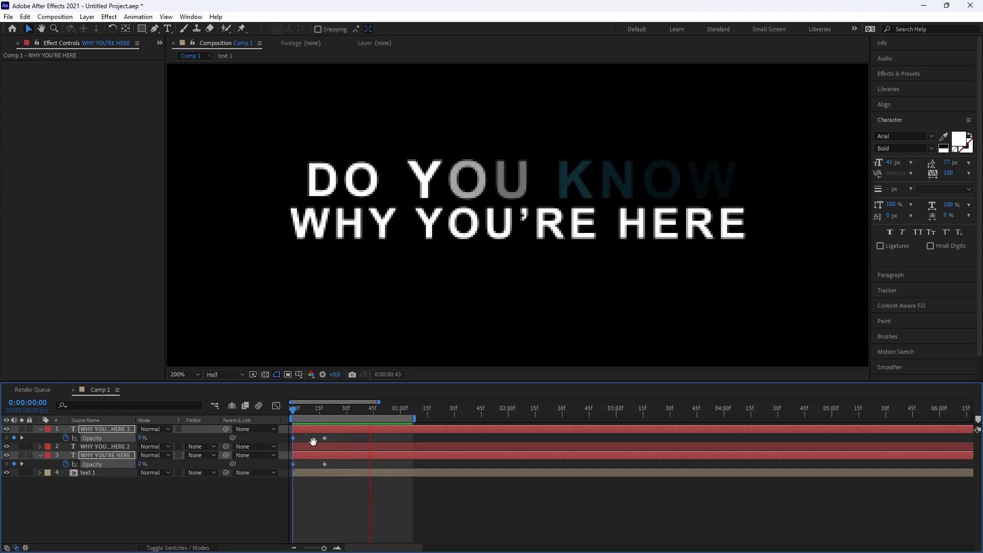
key(space)
Shift the three WHY YOU'RE HERE text layers together so they start at frame 22, and preview the timing
drag(326, 413, 335, 437)
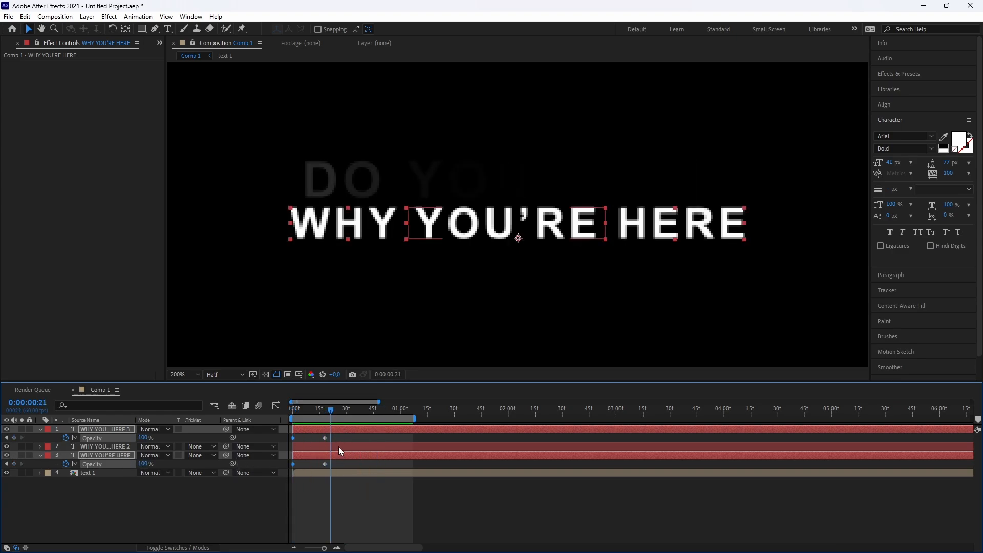
shift+click(336, 447)
shift+click(327, 453)
drag(332, 450, 359, 447)
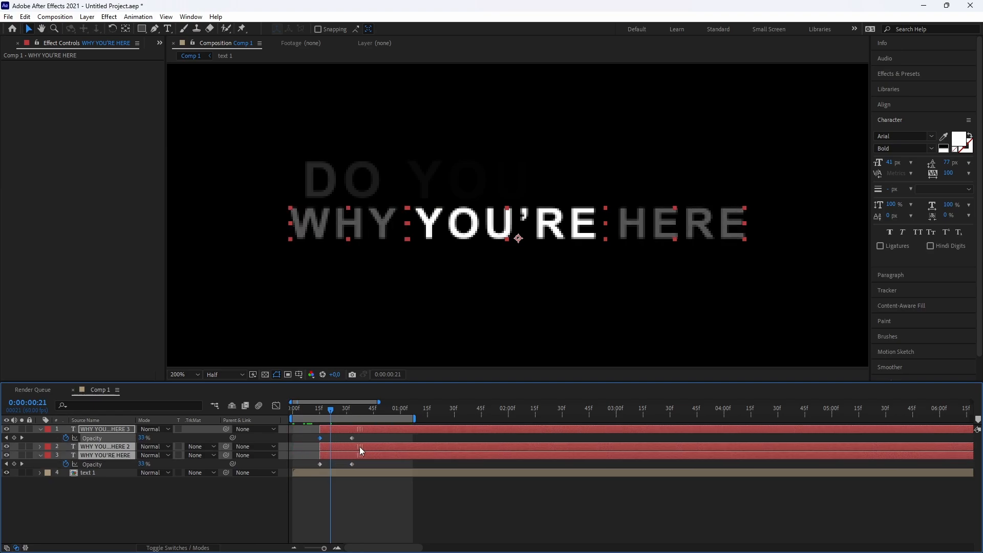
key(space)
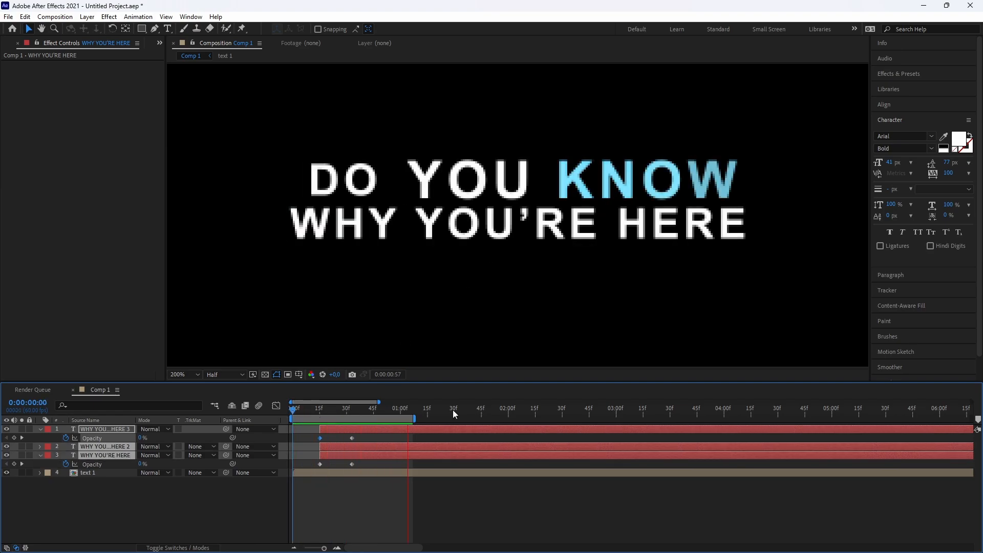
key(space)
mouse_move(361, 450)
mouse_down()
mouse_move(400, 444)
mouse_move(376, 447)
mouse_up()
key(space)
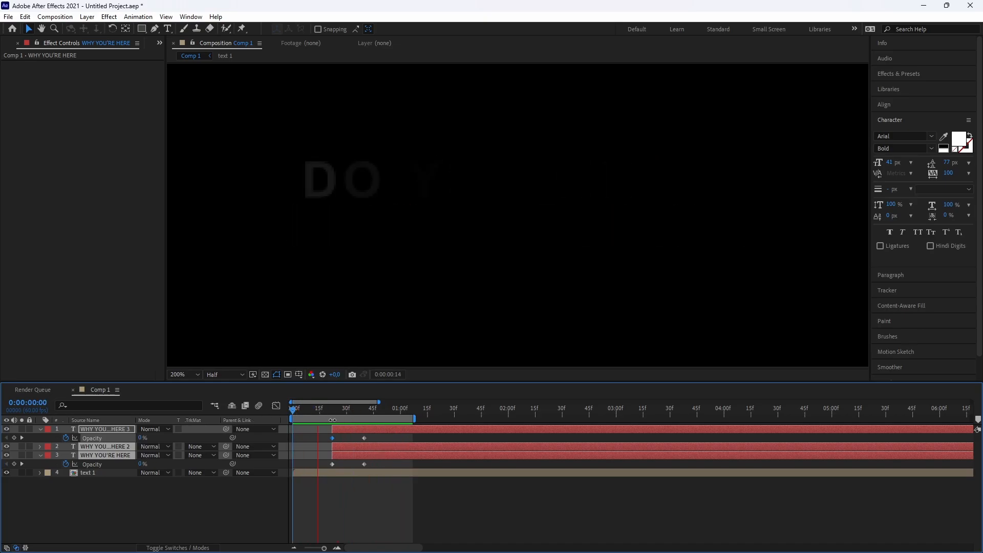
key(space)
key(space)
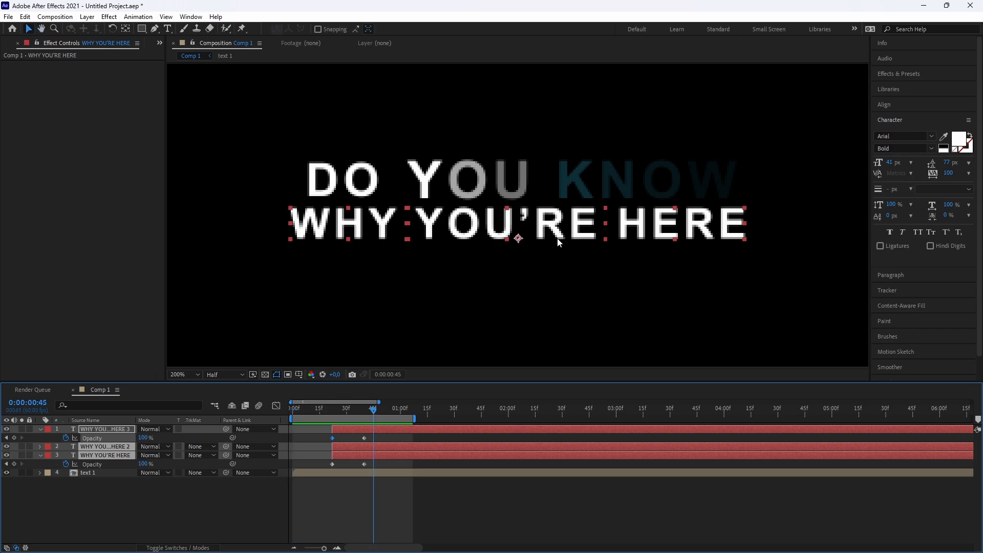
Set the current time to frame 22, pre-compose the YOU'RE text layer and open its new composition
click(333, 408)
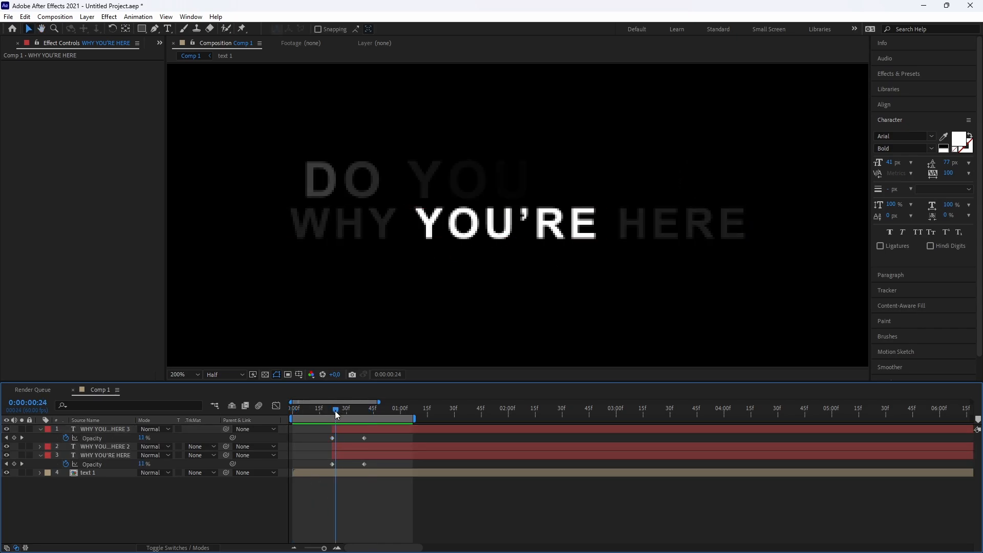
click(40, 455)
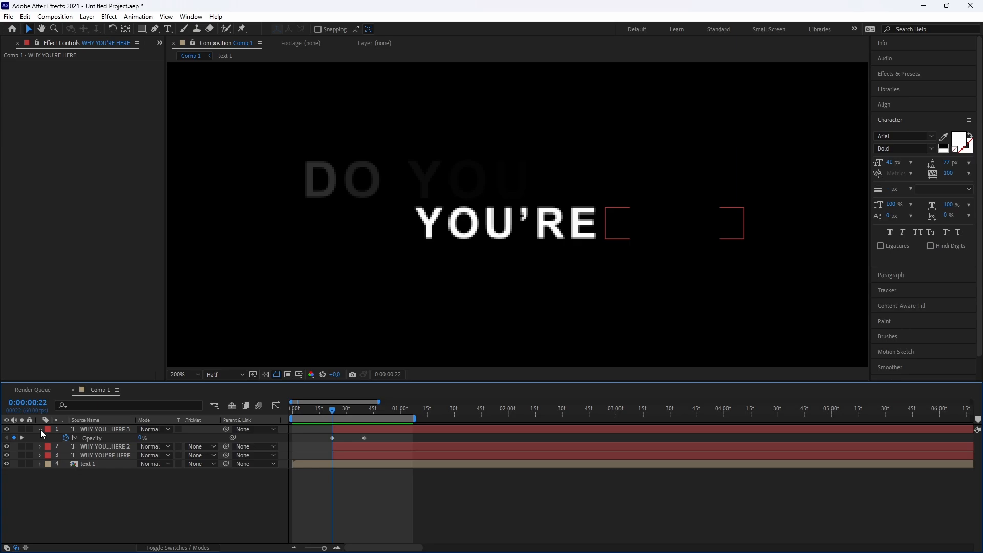
click(41, 430)
click(40, 438)
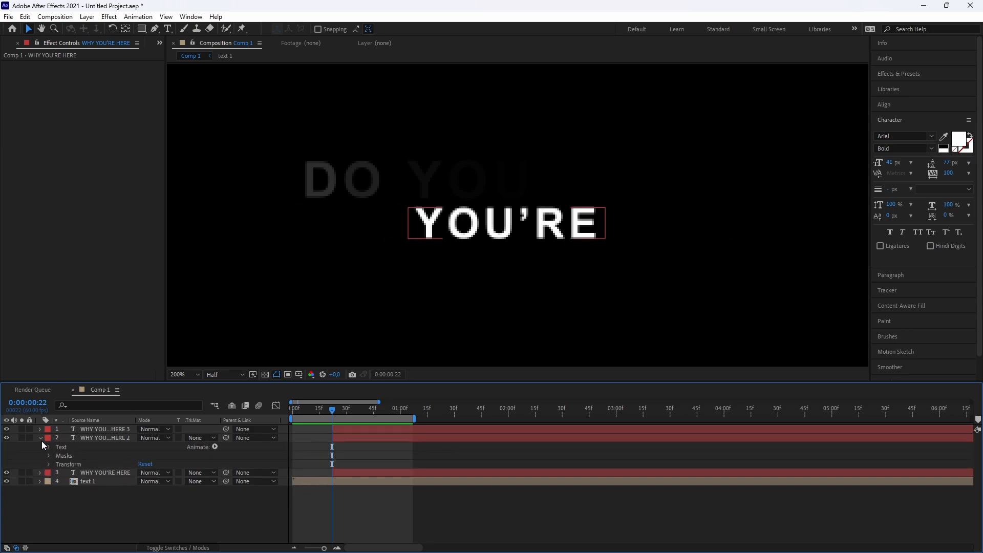
click(368, 438)
right_click(349, 438)
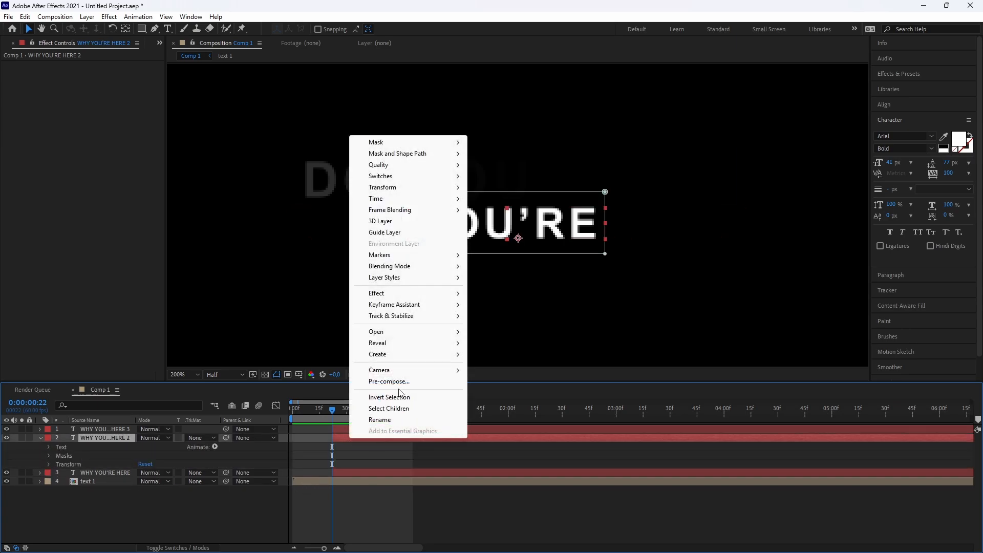
click(370, 383)
click(517, 342)
double_click(362, 437)
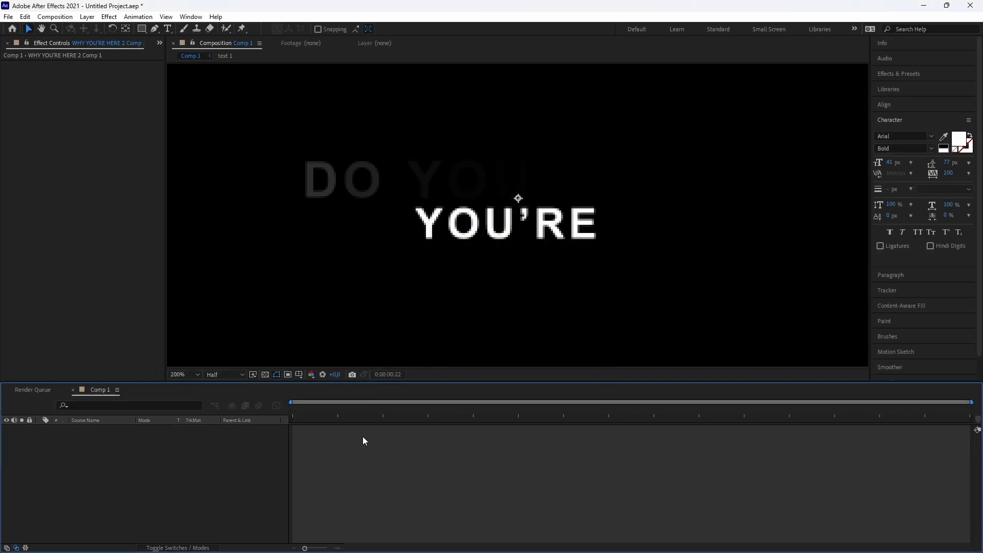
Draw an open bracket with the Pen tool around both sides and the underside of YOU'RE, with sharp lower corners
click(154, 29)
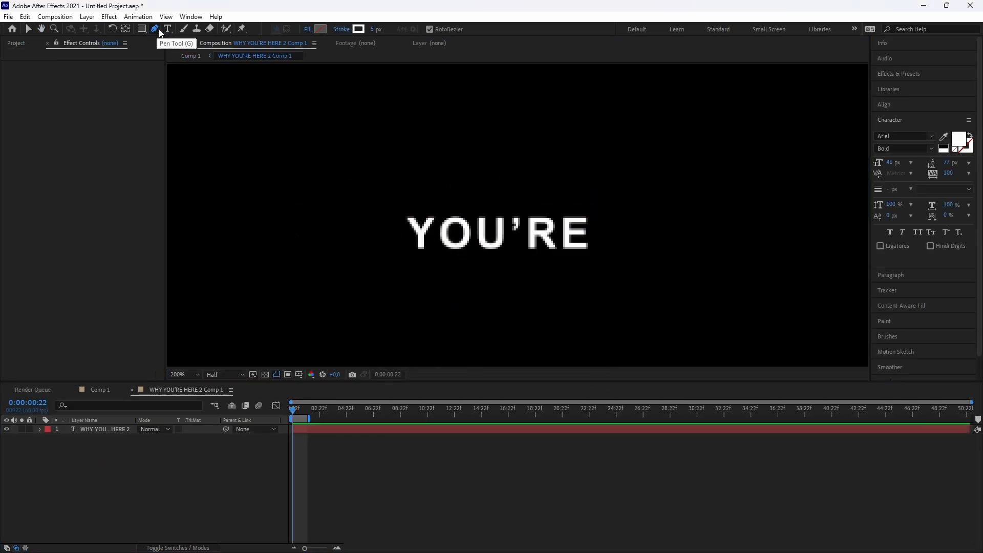
click(400, 218)
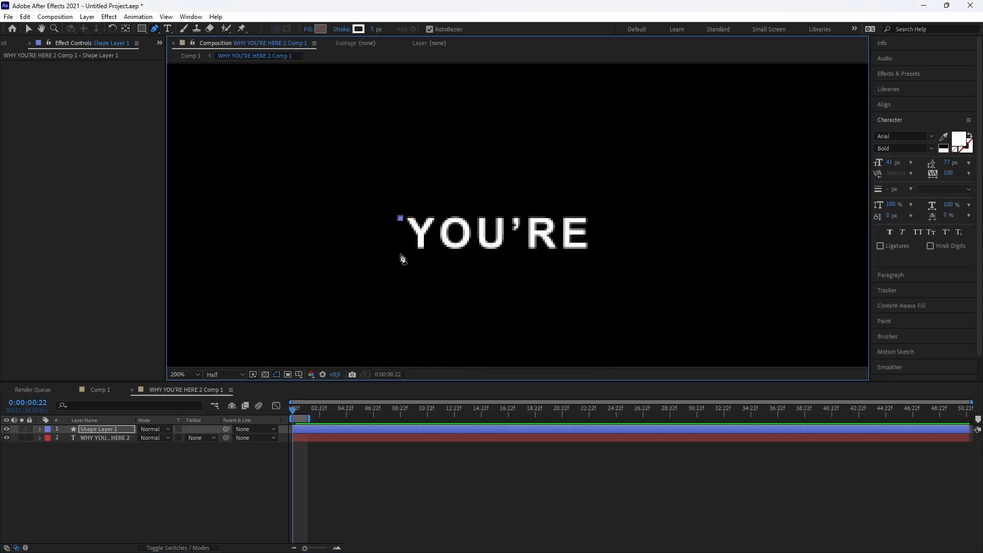
click(401, 258)
click(598, 255)
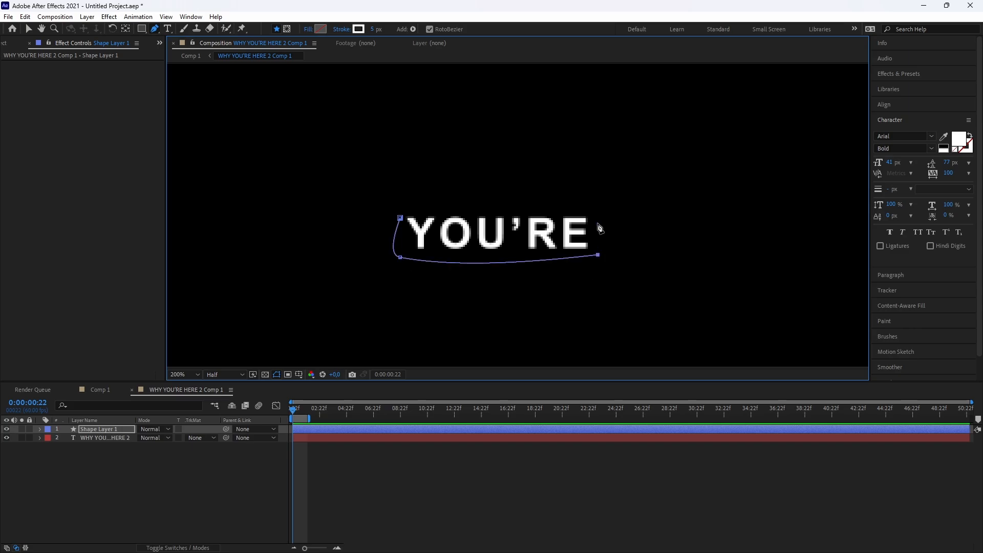
click(598, 222)
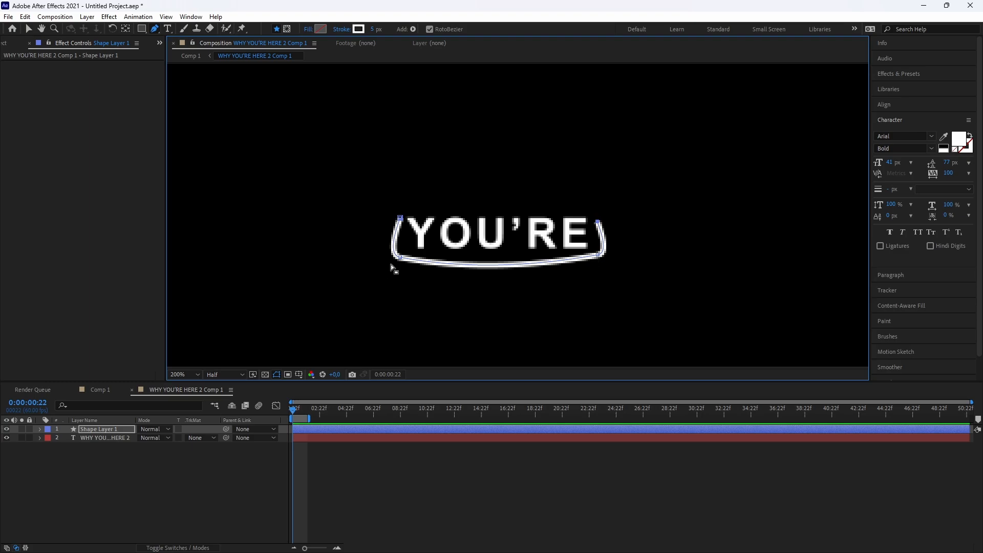
click(400, 259)
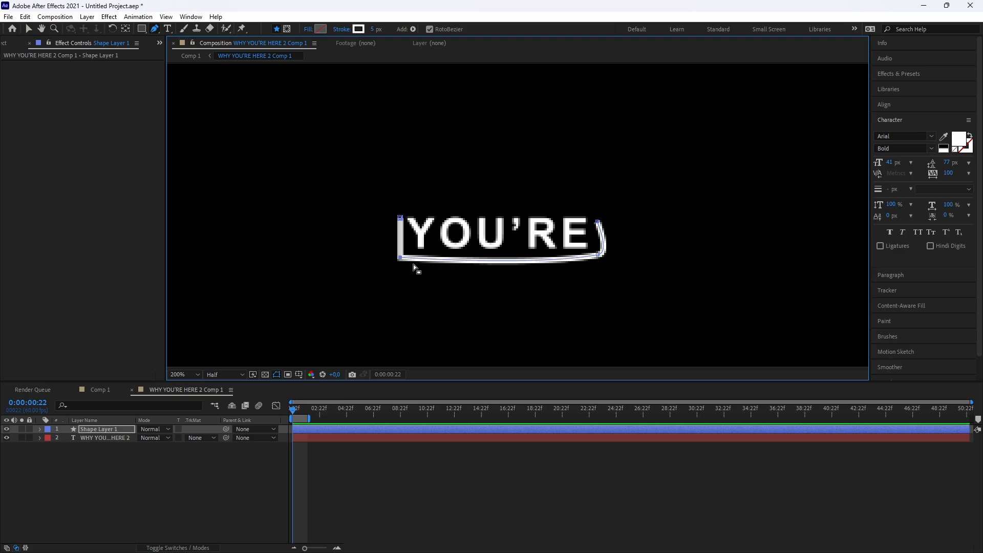
click(599, 256)
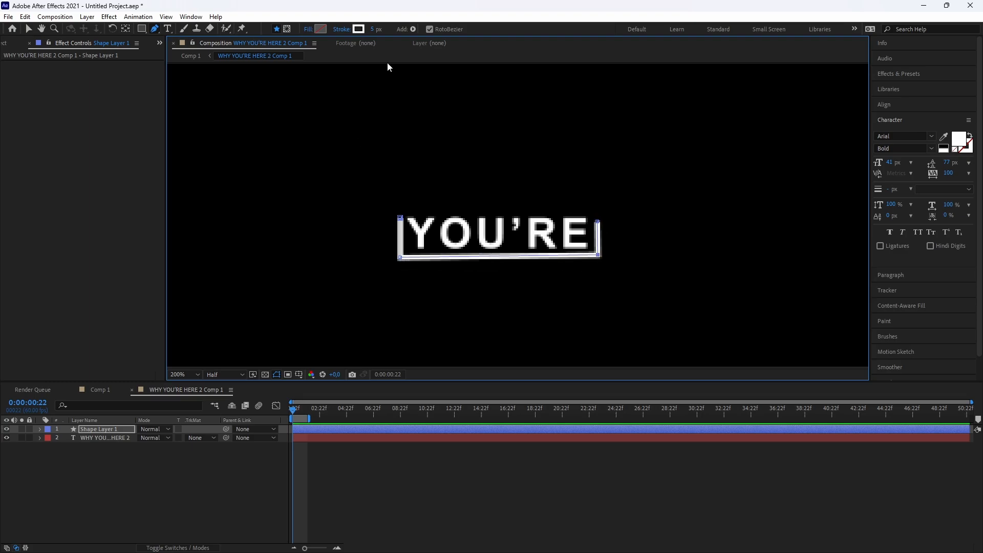
Set the bracket's stroke width to 3 px and return to Comp 1
click(375, 29)
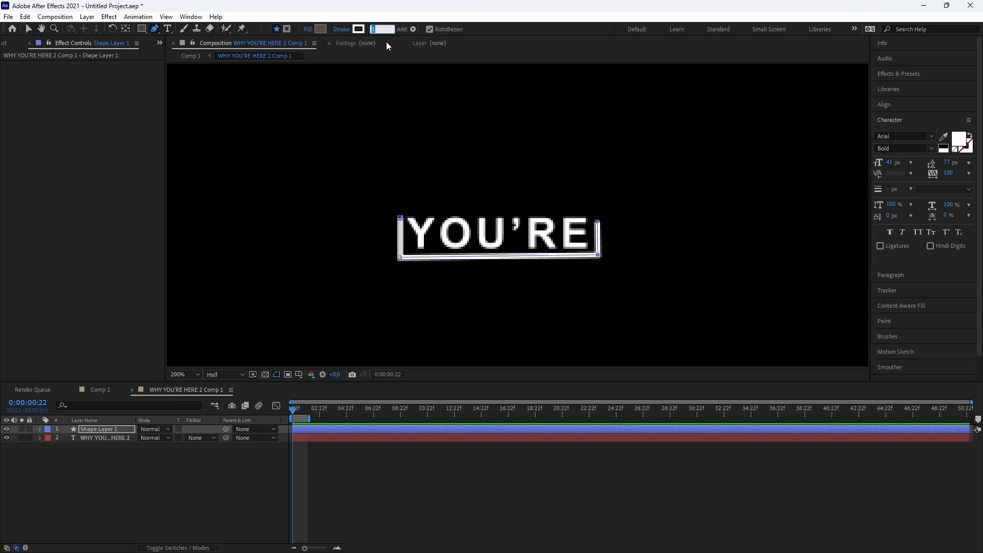
text(3)
click(363, 487)
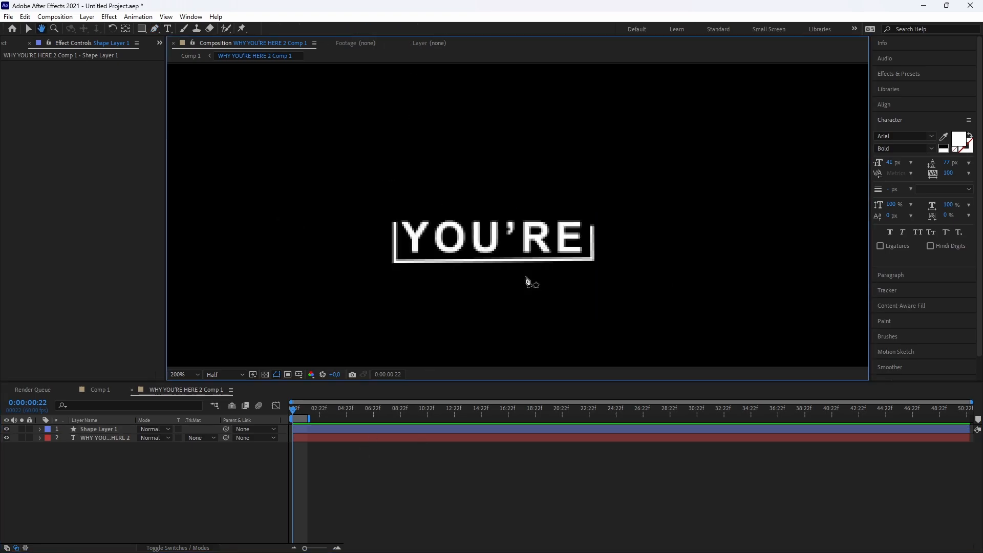
scroll(512, 225, down, 2)
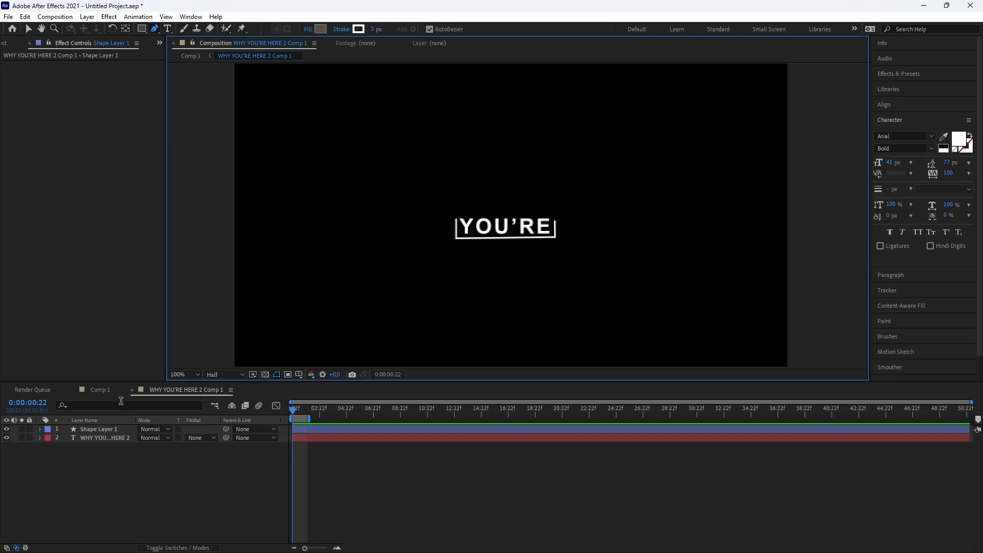
click(100, 391)
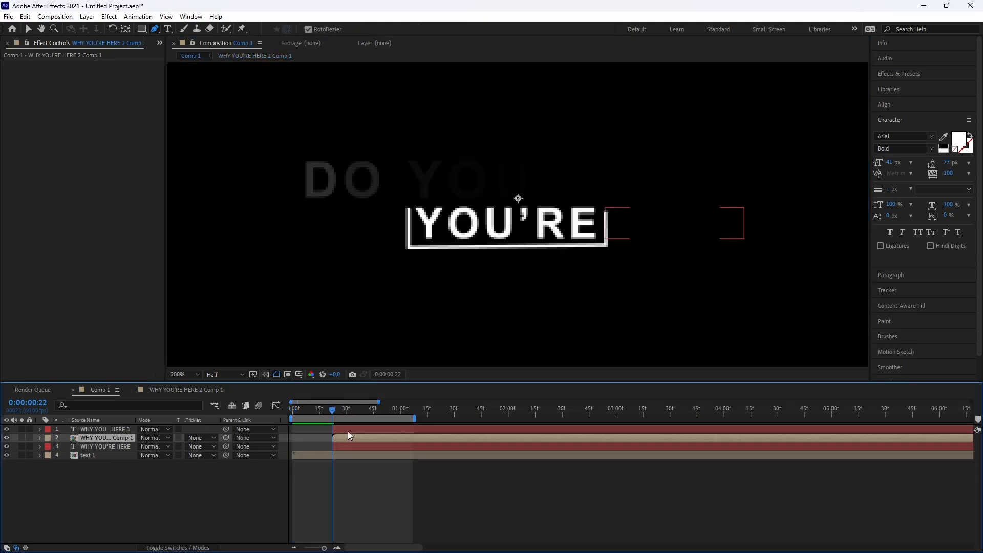
key(t)
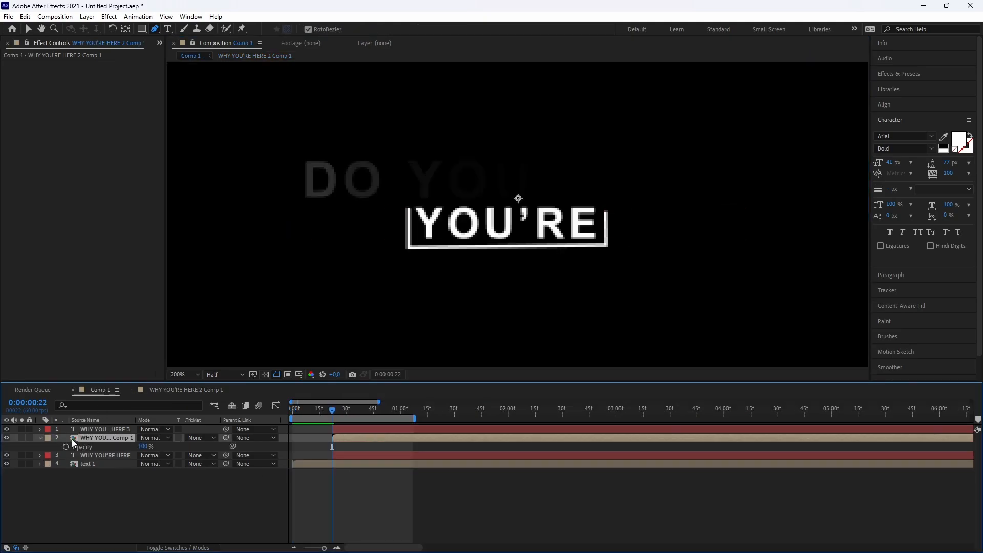
click(65, 446)
drag(332, 447, 364, 448)
click(353, 456)
key(t)
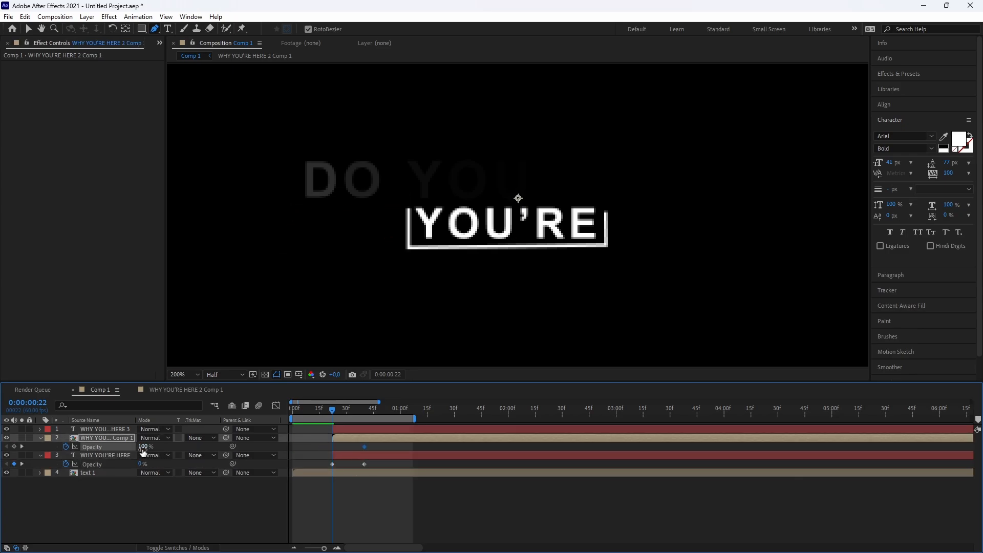
drag(143, 447, 389, 449)
click(311, 452)
key(Delete)
click(40, 438)
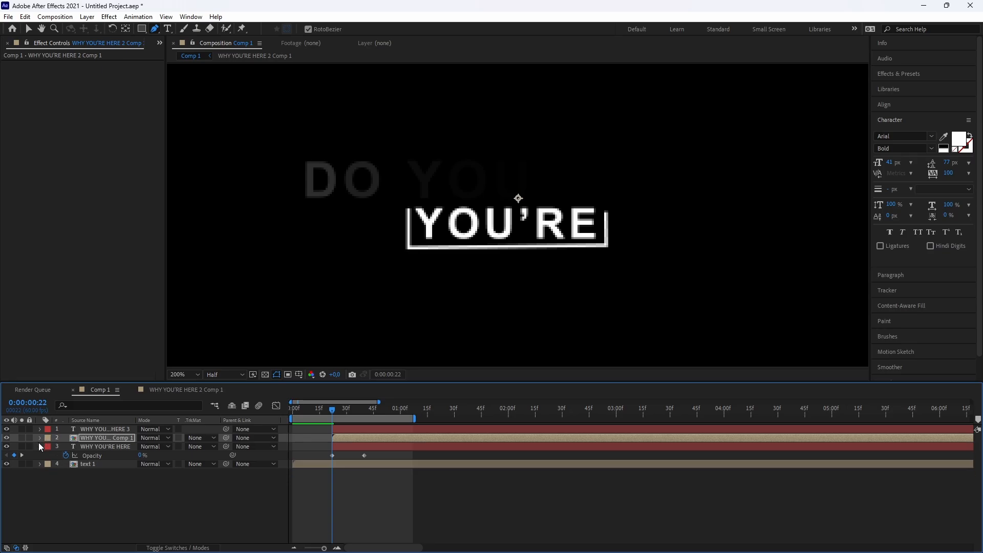
click(40, 446)
Set the current time to frame 42, pre-compose the HERE text layer and open its new composition
drag(341, 410, 368, 410)
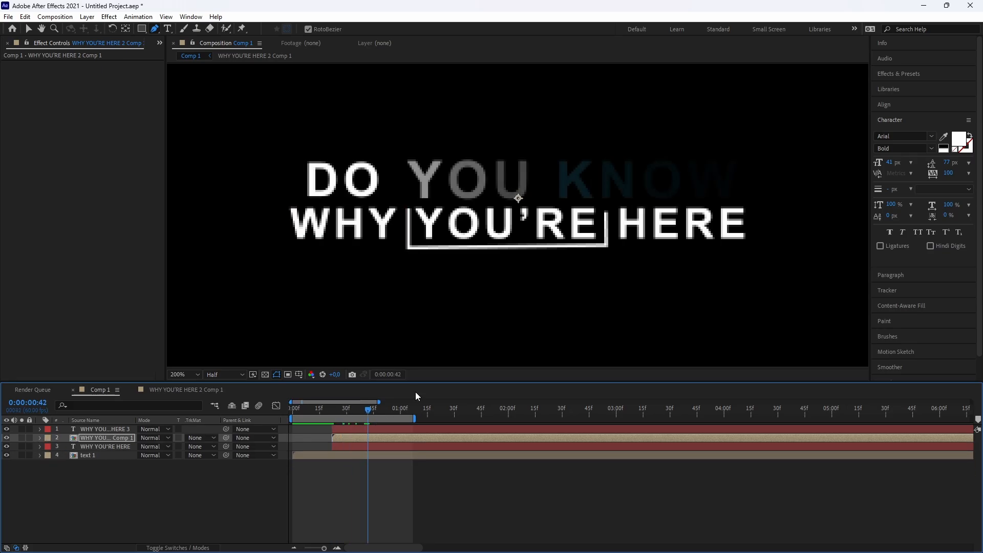
click(354, 429)
right_click(354, 429)
click(385, 374)
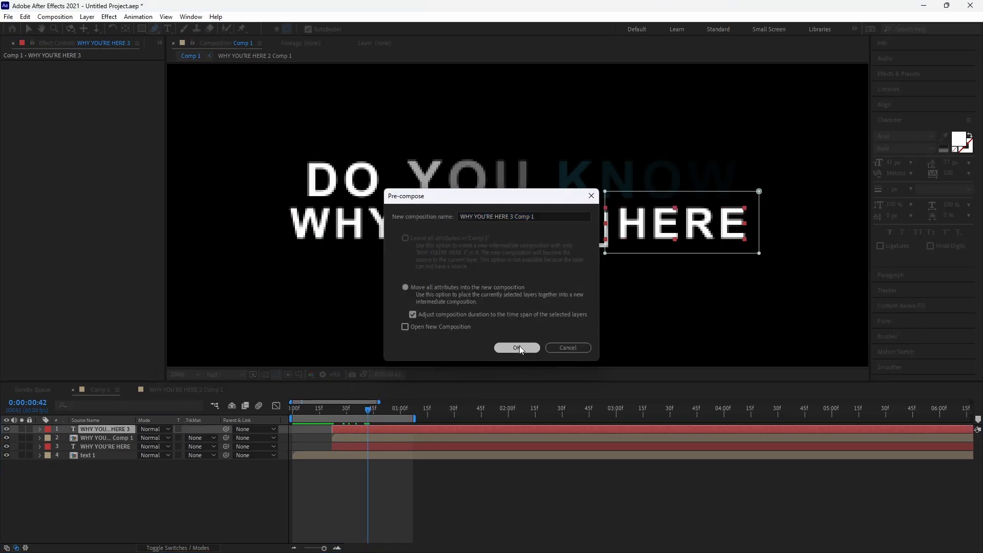
click(519, 346)
double_click(394, 428)
Draw an L-shaped line with the Pen tool under the second half of HERE and up past its last letter, with a sharp corner
scroll(439, 238, up, 2)
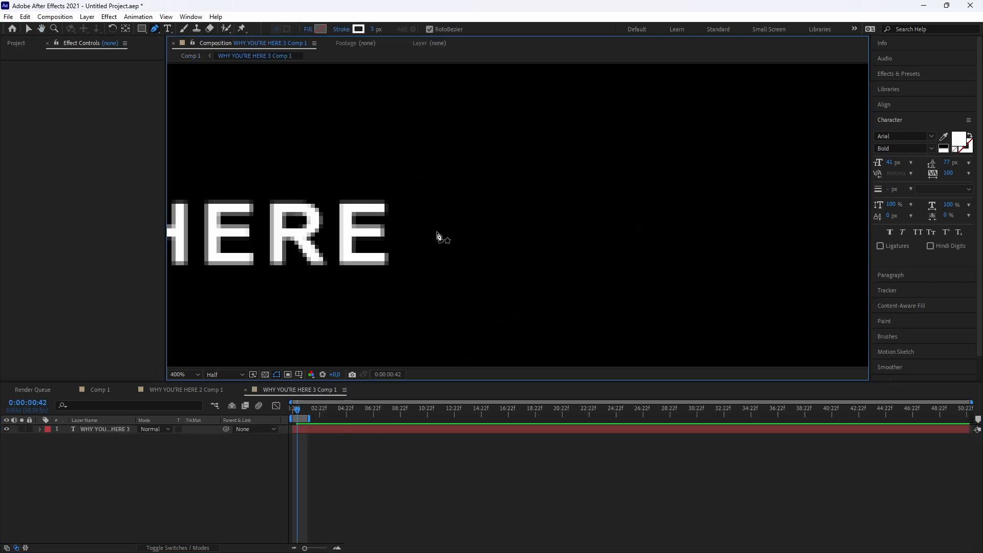
click(351, 266)
click(457, 267)
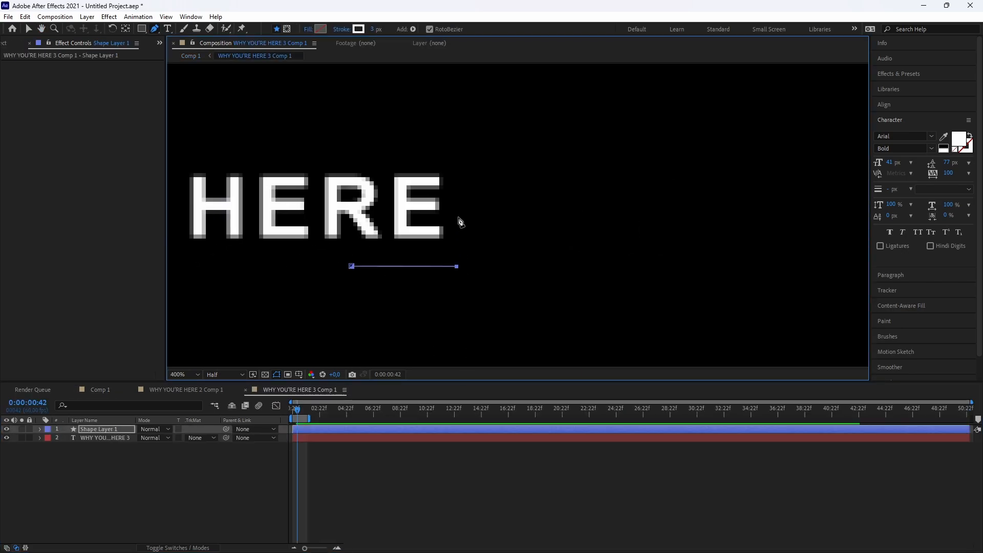
click(457, 206)
alt+click(456, 267)
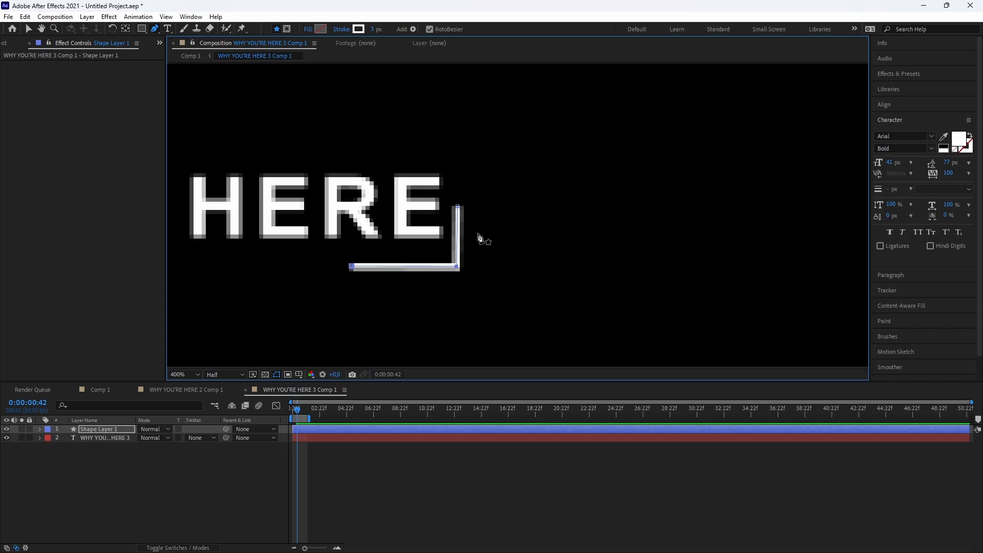
Move the L-shaped line's corner and upper end slightly farther from HERE, and switch to the WHY YOU'RE HERE 2 Comp 1 composition
scroll(479, 237, down, 2)
scroll(479, 255, up, 2)
drag(471, 216, 480, 205)
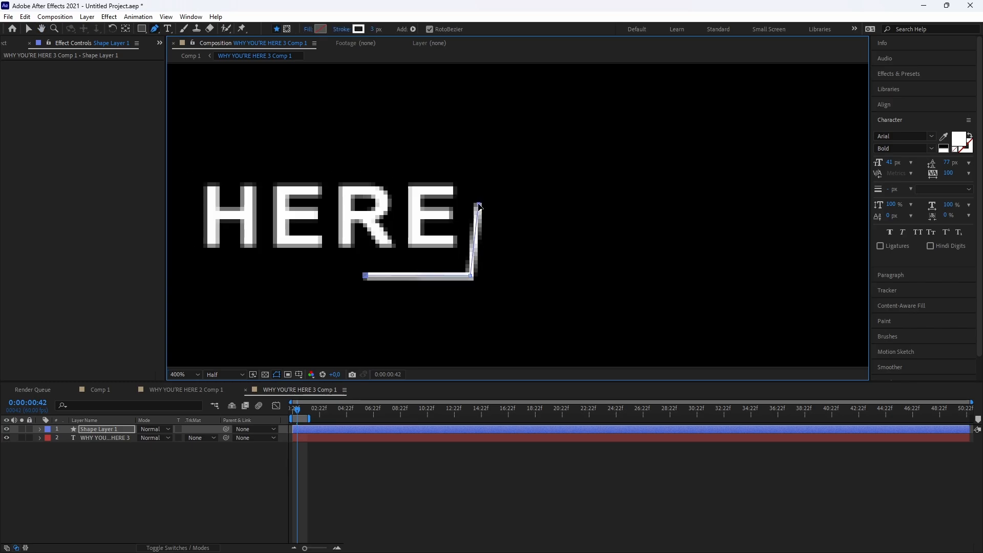
drag(470, 276, 479, 274)
scroll(458, 273, down, 2)
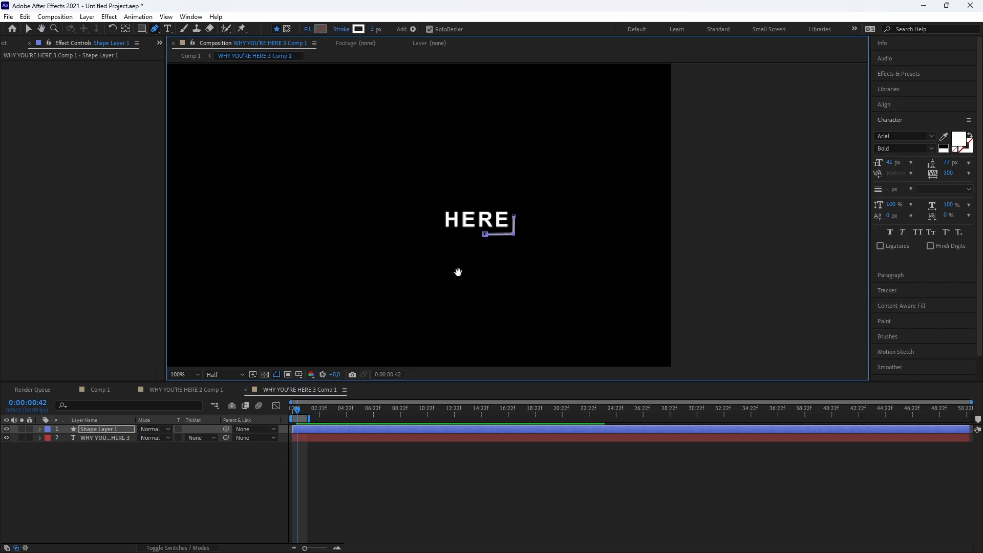
scroll(457, 272, up, 2)
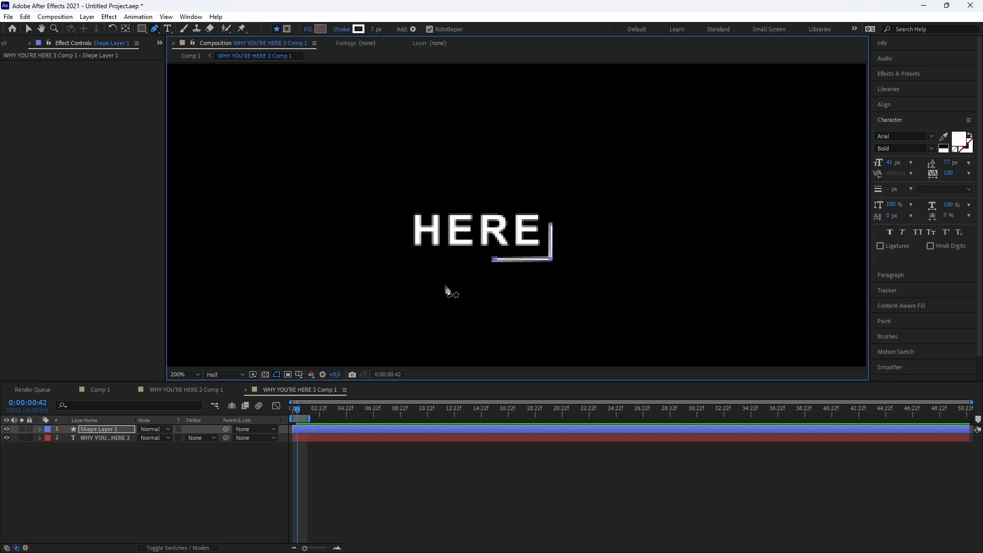
click(177, 392)
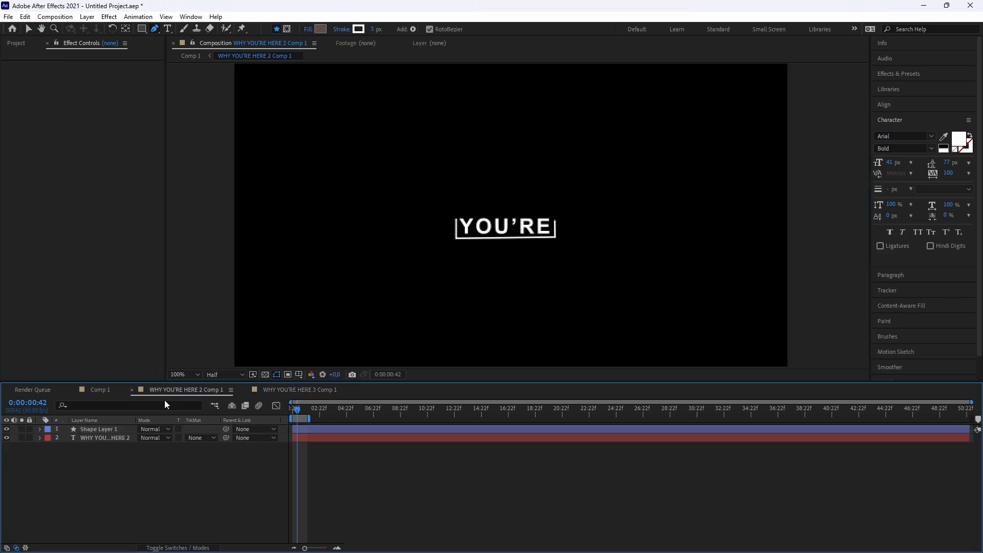
Return to Comp 1 and look over the bracket lines around YOU'RE and HERE
click(305, 391)
click(100, 390)
scroll(490, 304, down, 2)
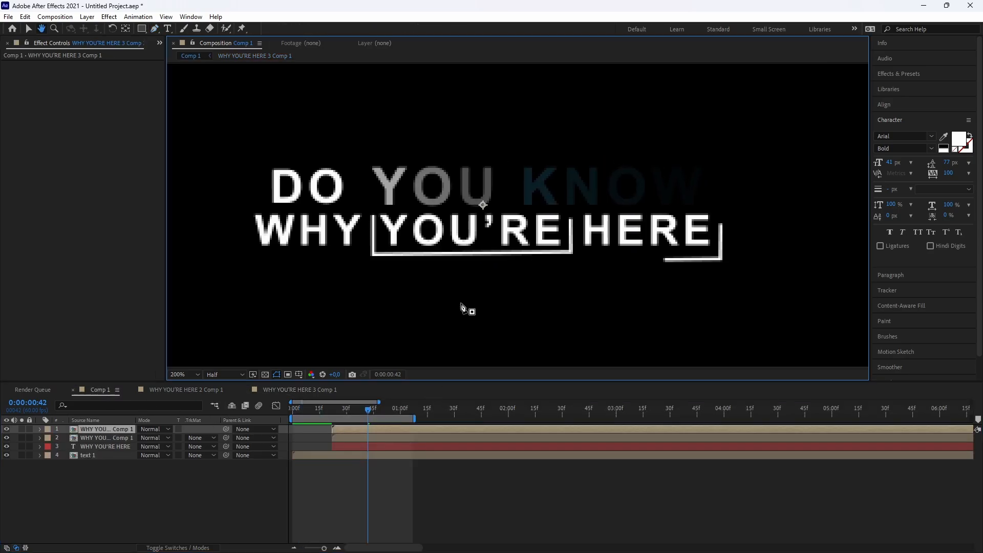
scroll(499, 303, up, 2)
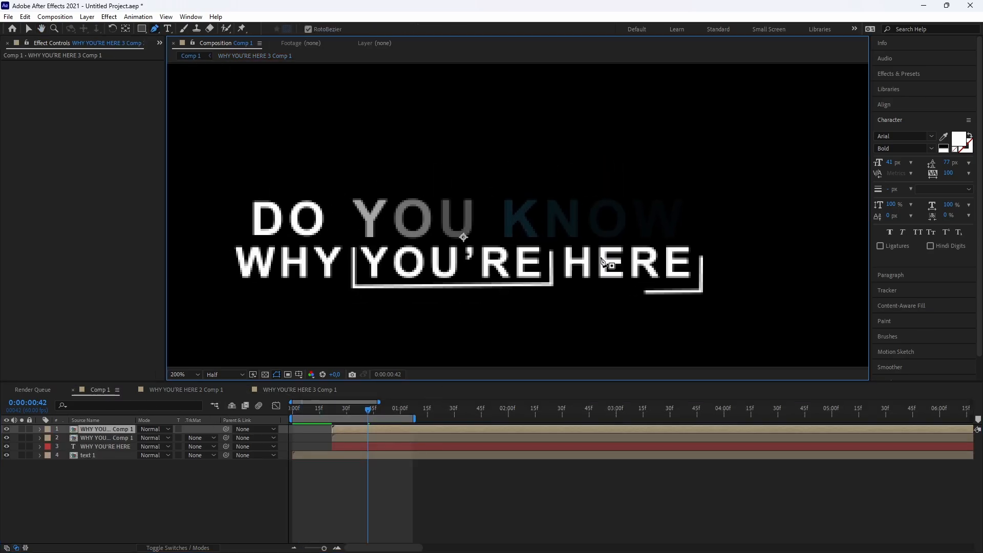
click(349, 466)
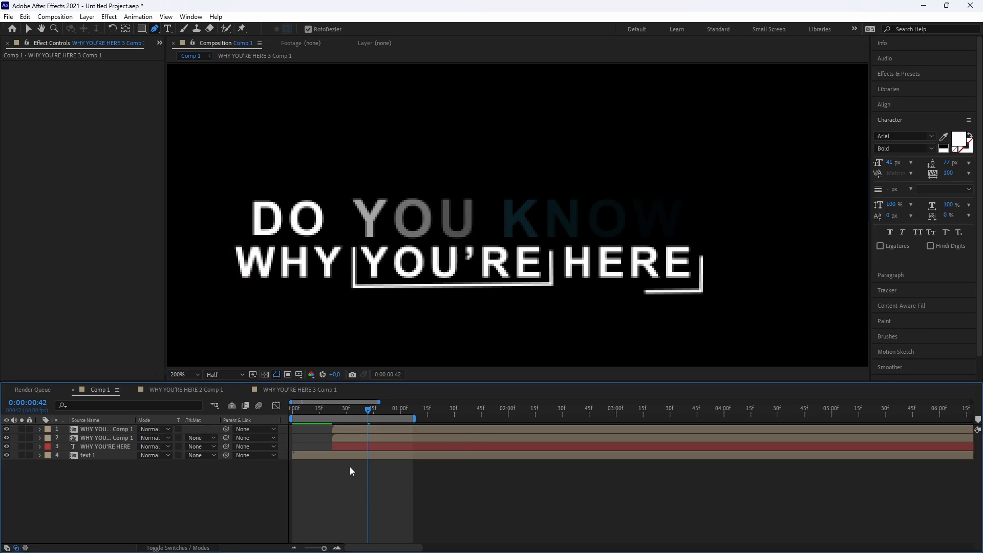
Keyframe the HERE composition layer's opacity from 0% at frame 22 to 100% at frame 40, and preview the fade
mouse_move(348, 410)
mouse_down()
mouse_move(332, 416)
mouse_move(342, 416)
mouse_up()
click(331, 430)
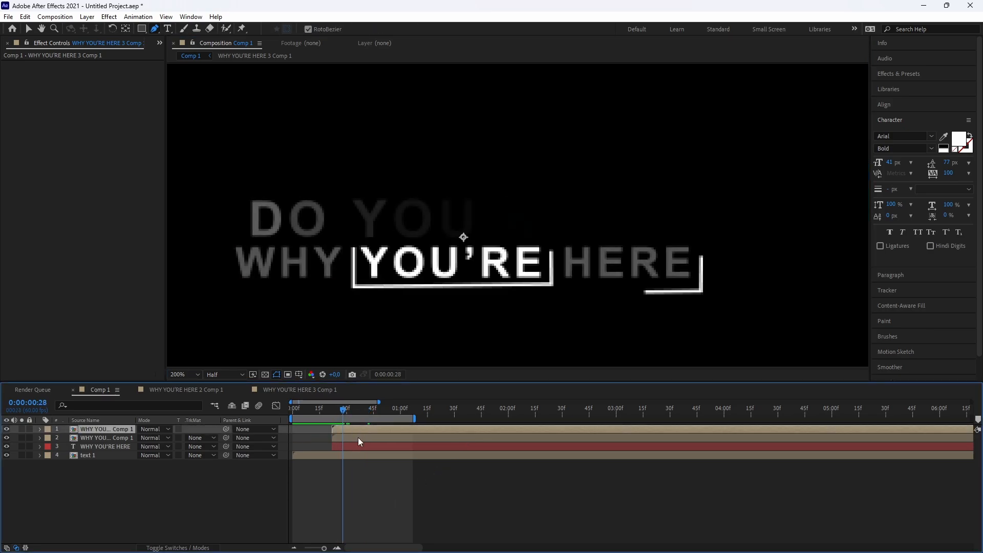
key(t)
click(352, 457)
key(t)
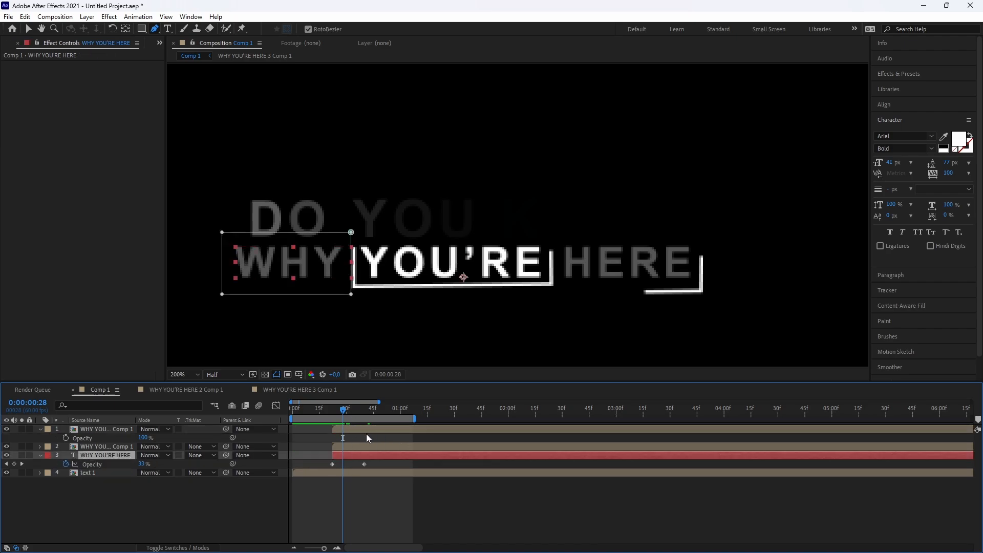
drag(346, 415, 364, 415)
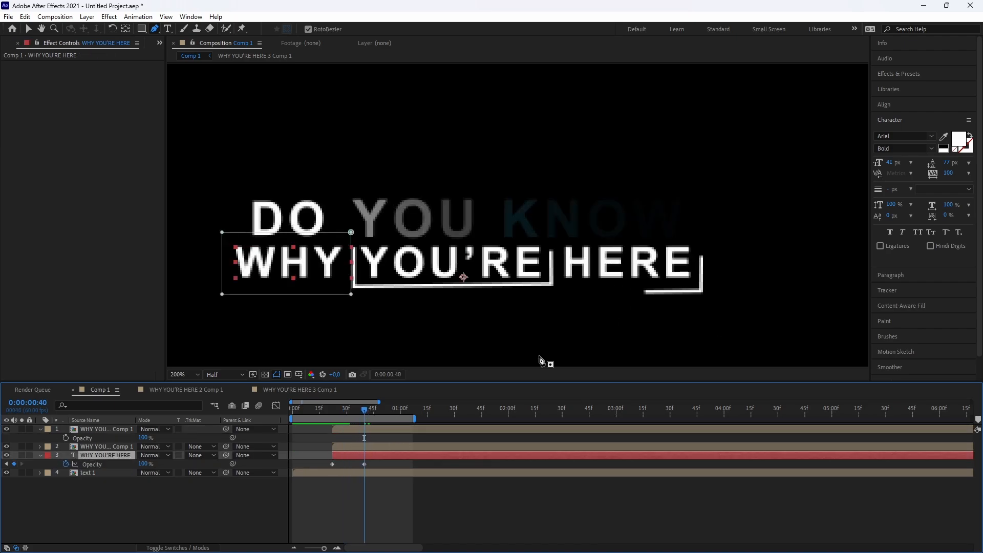
click(66, 438)
click(332, 413)
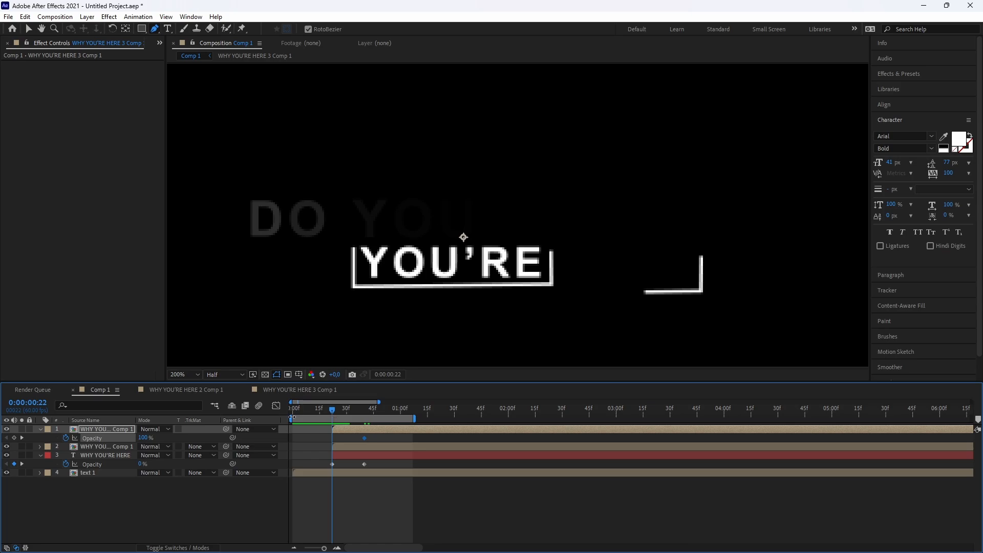
drag(138, 437, 92, 437)
drag(328, 413, 290, 415)
key(space)
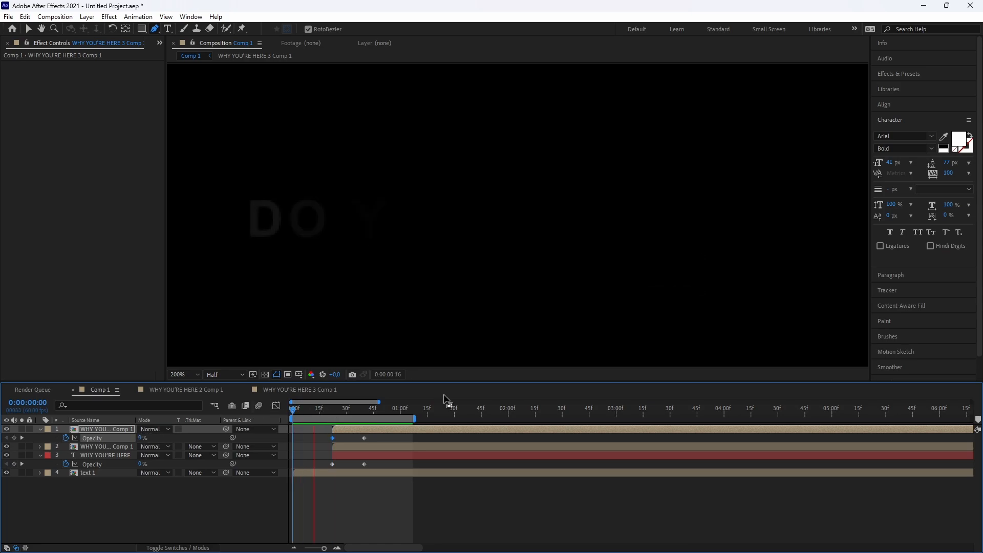
At frame 22, draw a rectangular mask around the DO YOU KNOW line on the YOU'RE composition layer
click(332, 413)
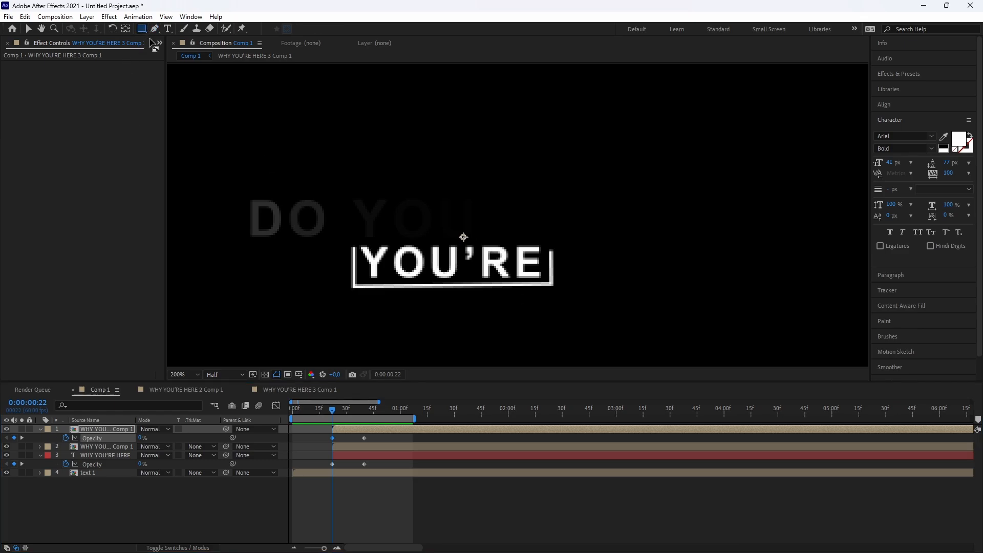
scroll(375, 268, down, 1)
drag(320, 175, 560, 257)
key(ctrl+z)
click(367, 449)
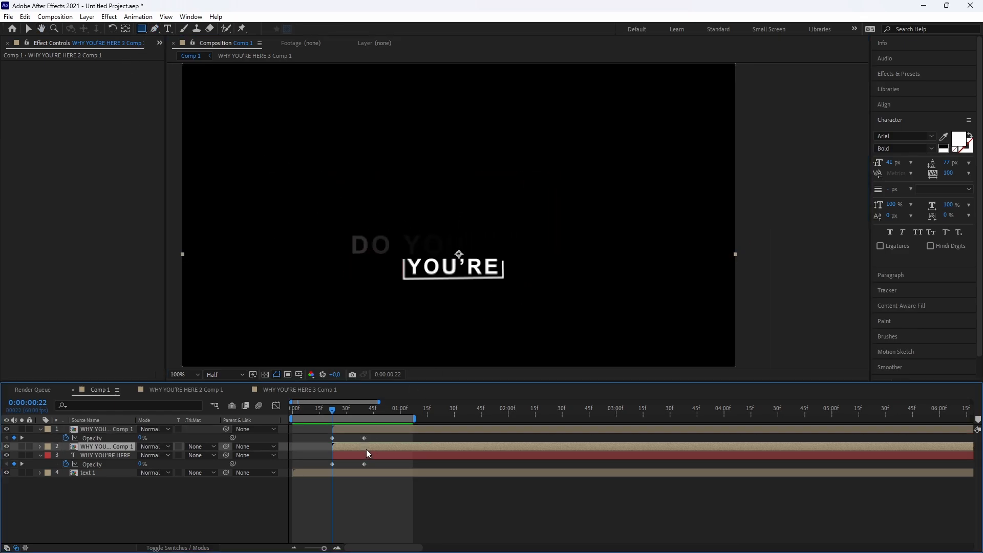
drag(335, 195, 570, 258)
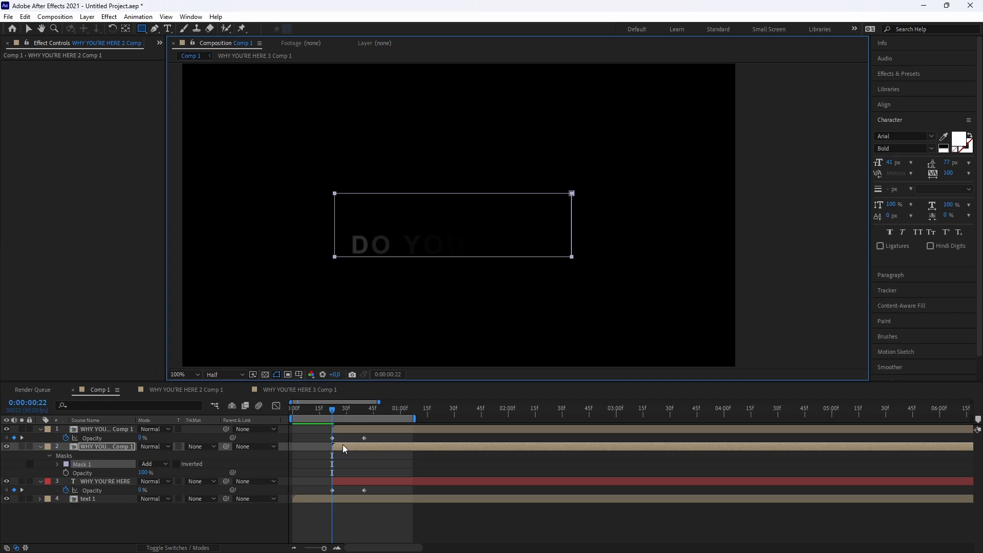
mouse_move(341, 412)
mouse_down()
mouse_move(368, 416)
mouse_move(335, 427)
mouse_up()
click(104, 445)
key(p)
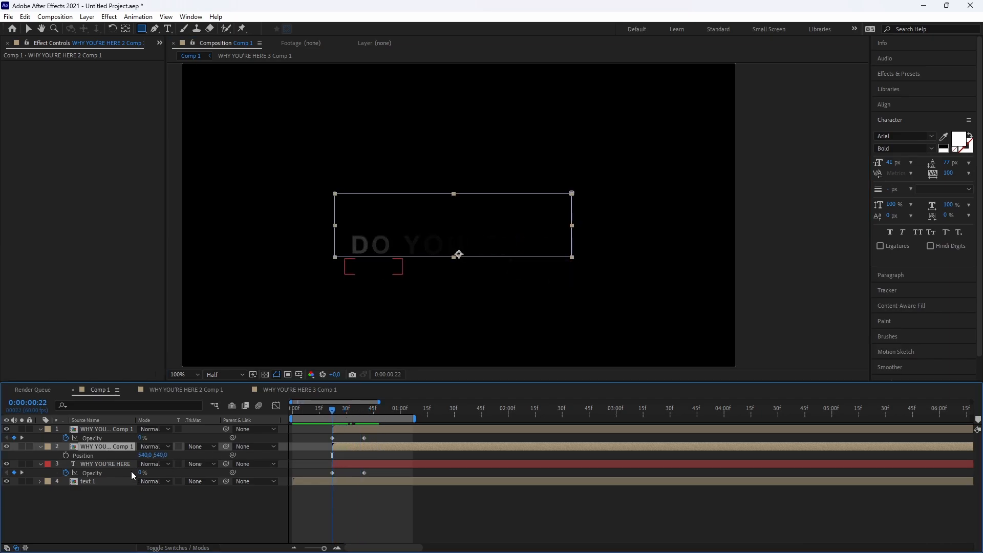
click(66, 456)
drag(358, 413, 366, 418)
drag(166, 458, 197, 459)
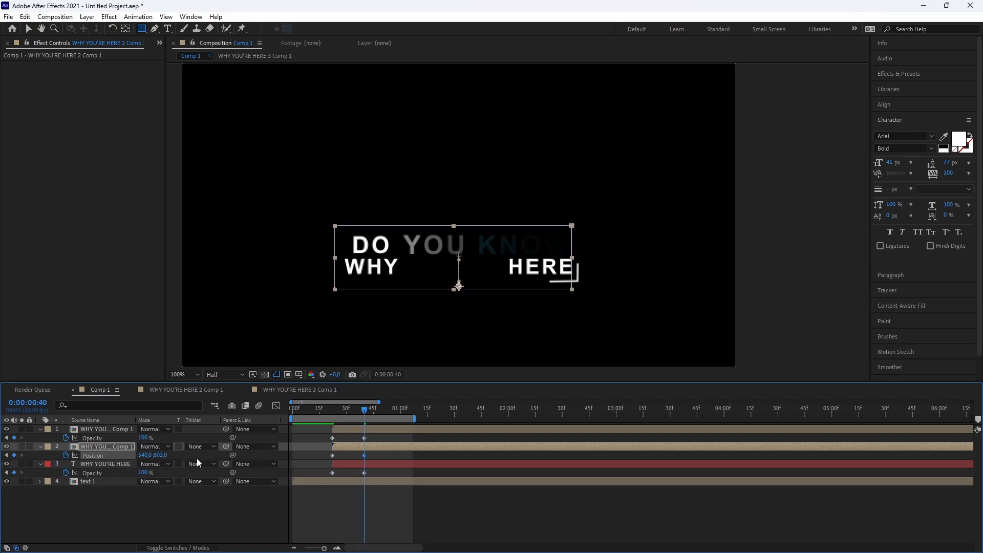
key(ctrl+z)
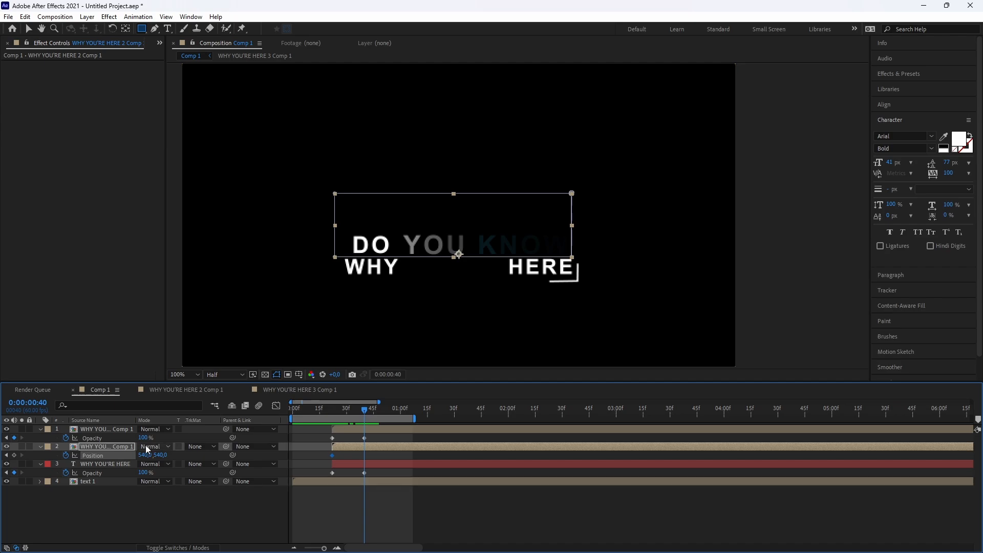
drag(165, 458, 256, 457)
key(ctrl+z)
Open the YOU'RE composition and pre-compose its shape and text layers together as Pre-comp 1
double_click(343, 446)
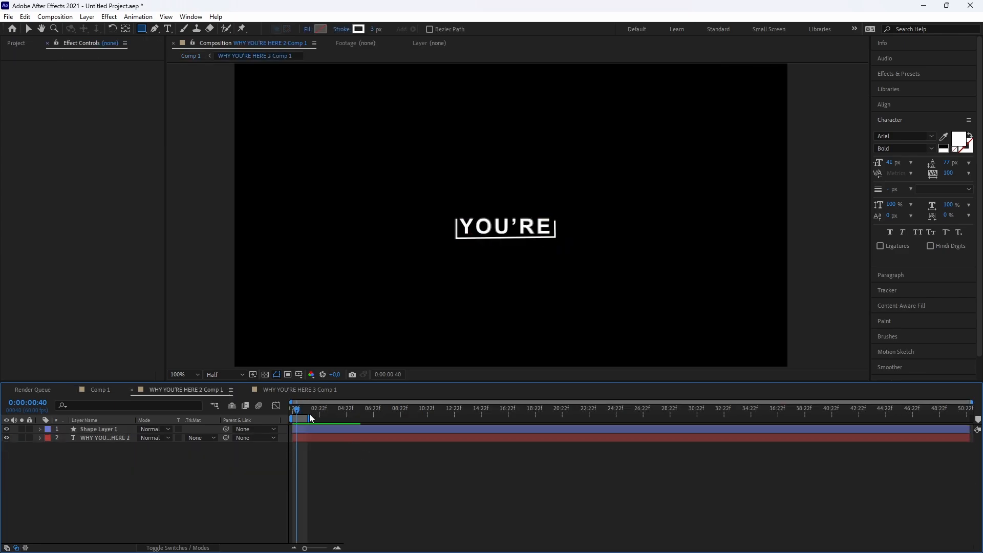
click(338, 548)
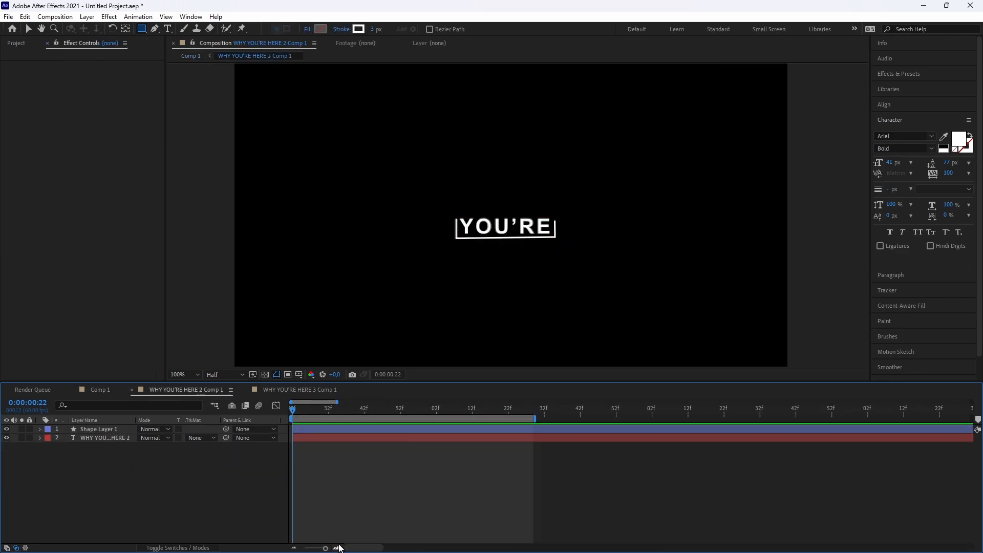
click(311, 432)
click(311, 435)
click(327, 451)
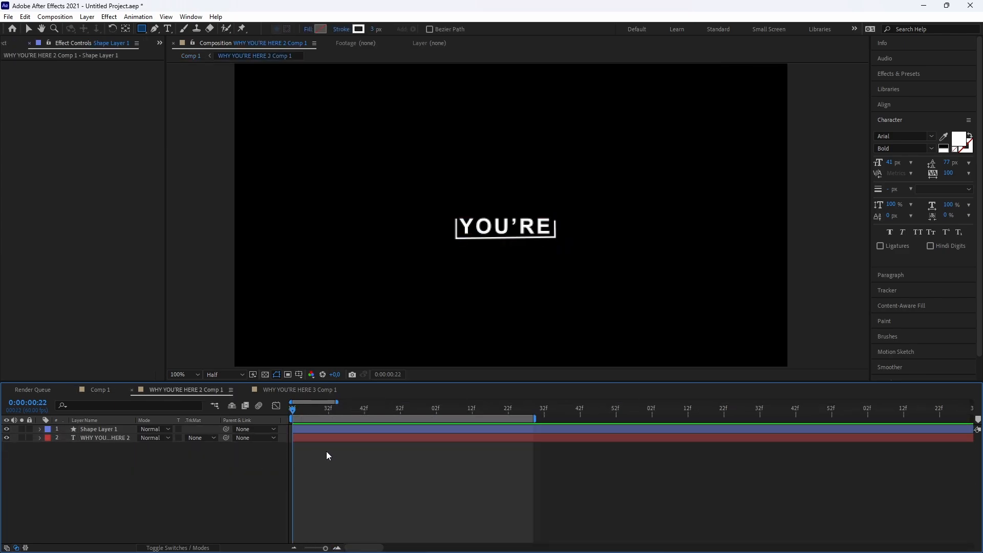
drag(307, 438, 300, 425)
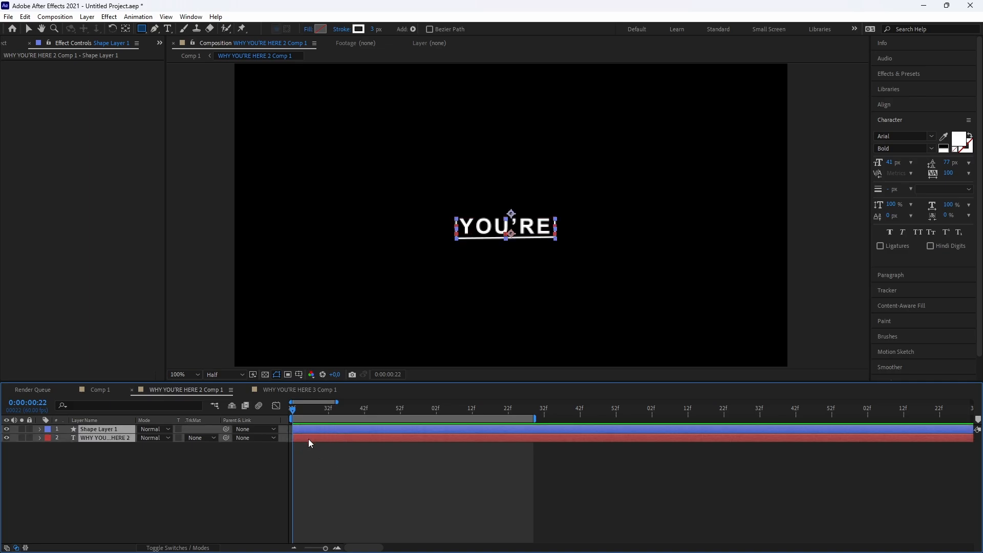
right_click(309, 439)
click(374, 382)
click(512, 348)
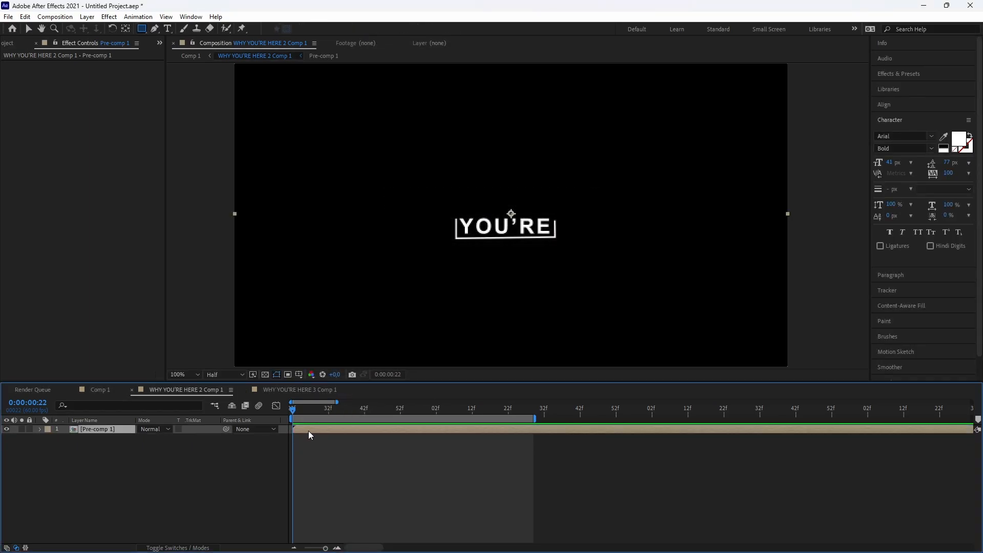
Keyframe Pre-comp 1's position to drop from a raised Y of about 492 at frame 22 to Y 540, and return to Comp 1
key(p)
click(66, 438)
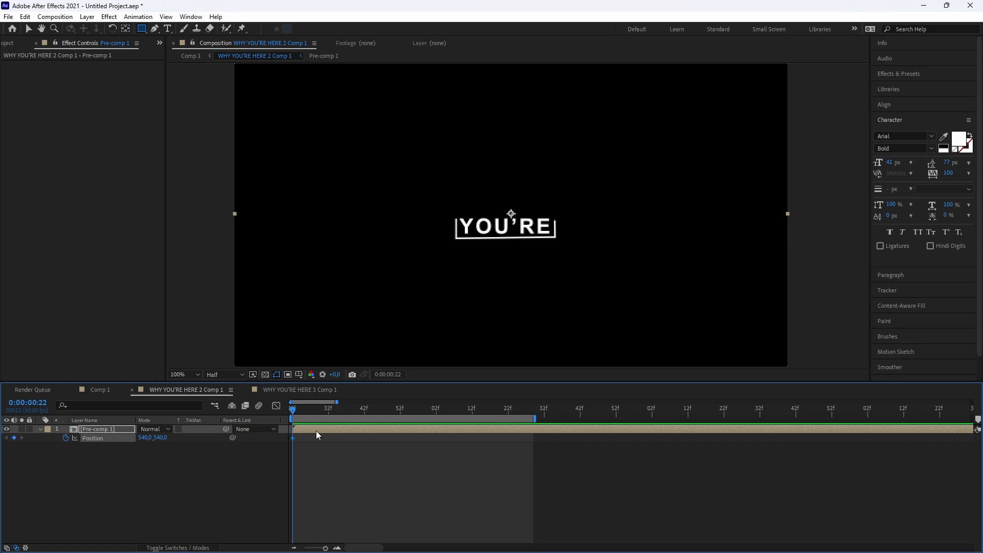
drag(293, 439, 372, 439)
drag(162, 439, 131, 437)
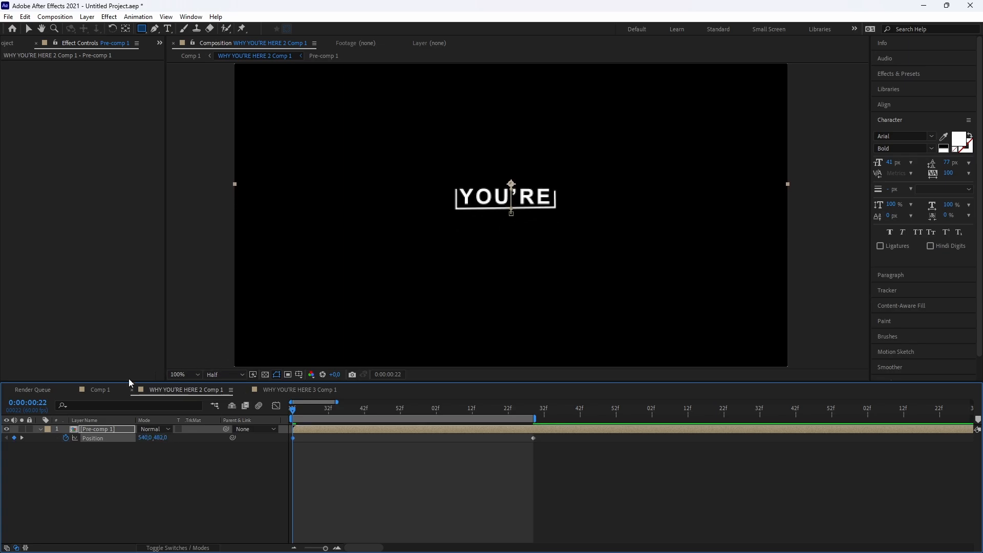
click(100, 390)
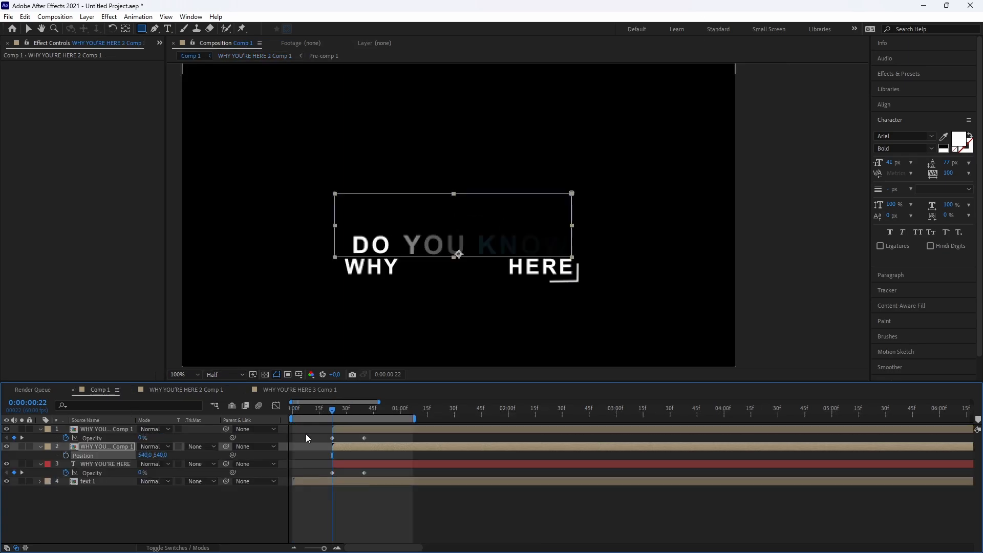
double_click(348, 445)
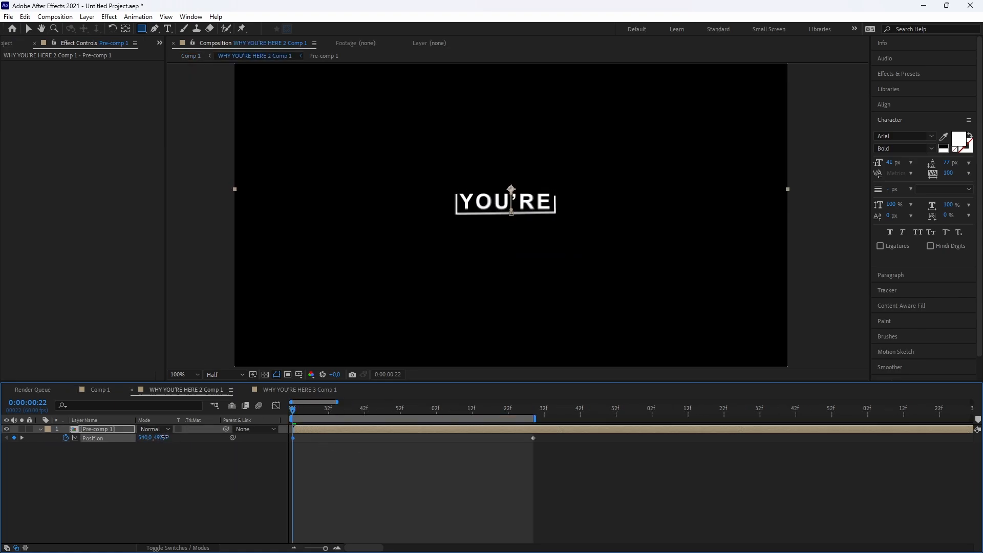
click(98, 390)
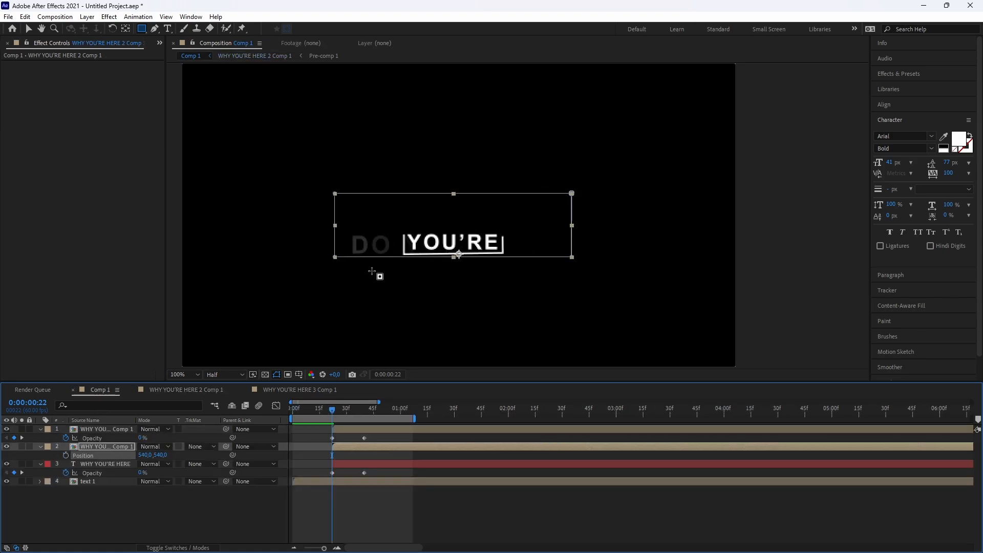
Set the mode of the YOU'RE composition layer's mask to Subtract and preview the reveal
click(40, 447)
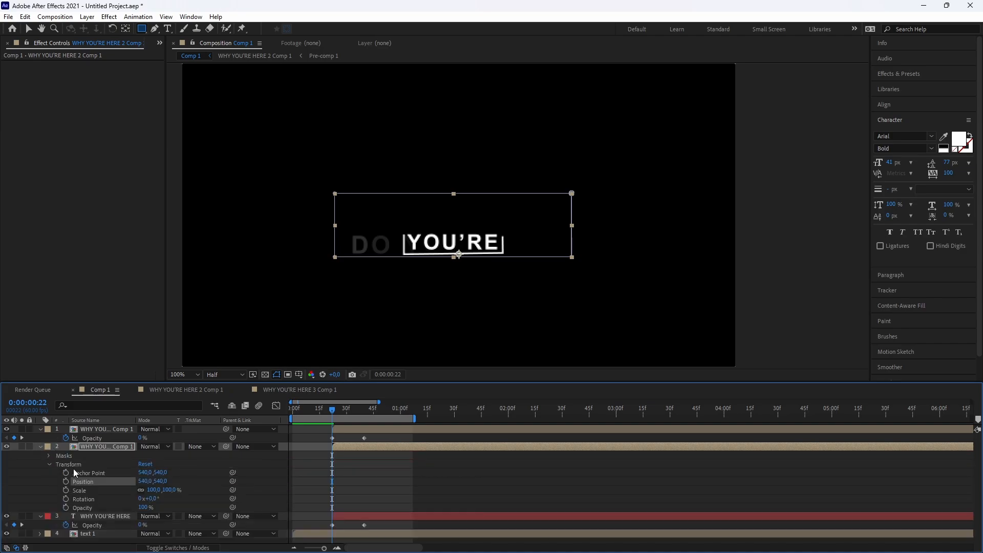
click(48, 456)
click(152, 464)
click(178, 500)
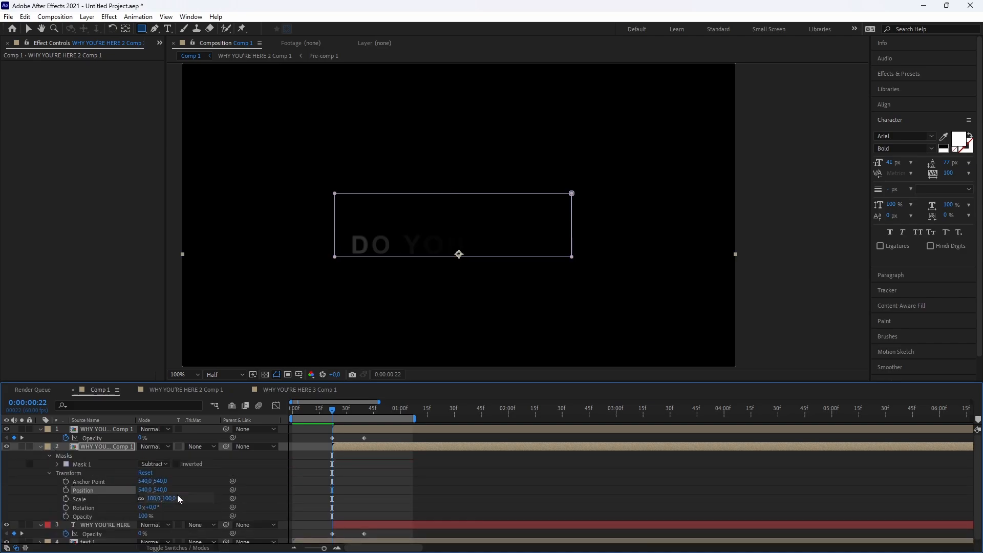
drag(333, 414, 375, 424)
key(space)
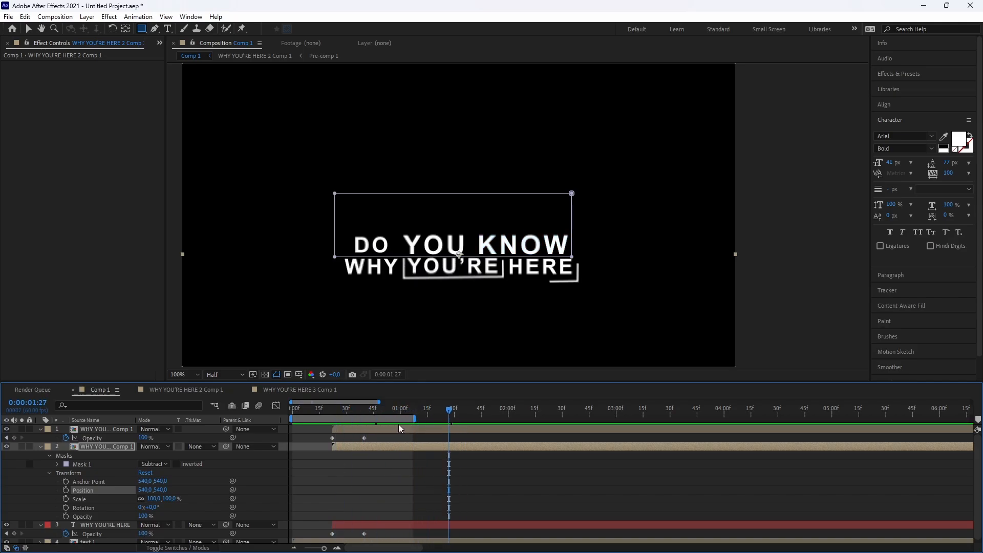
Set the feather of the YOU'RE layer's mask to 14 pixels and preview the animation
click(57, 464)
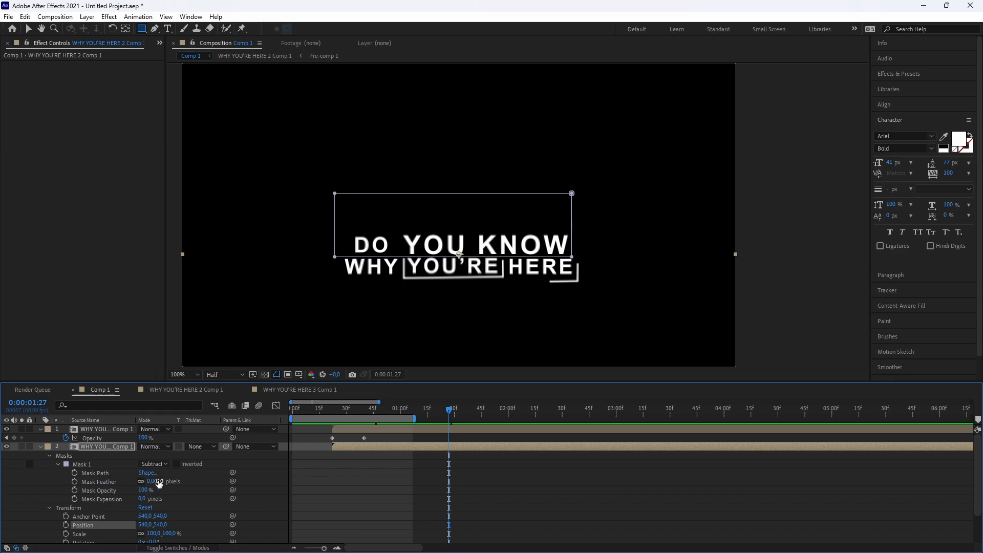
drag(159, 483, 176, 483)
click(341, 415)
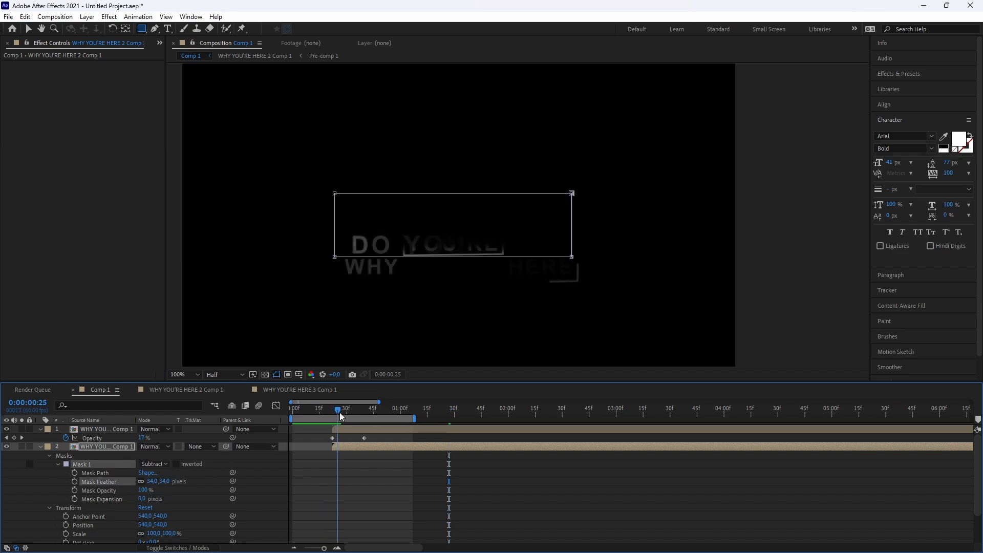
drag(340, 415, 375, 415)
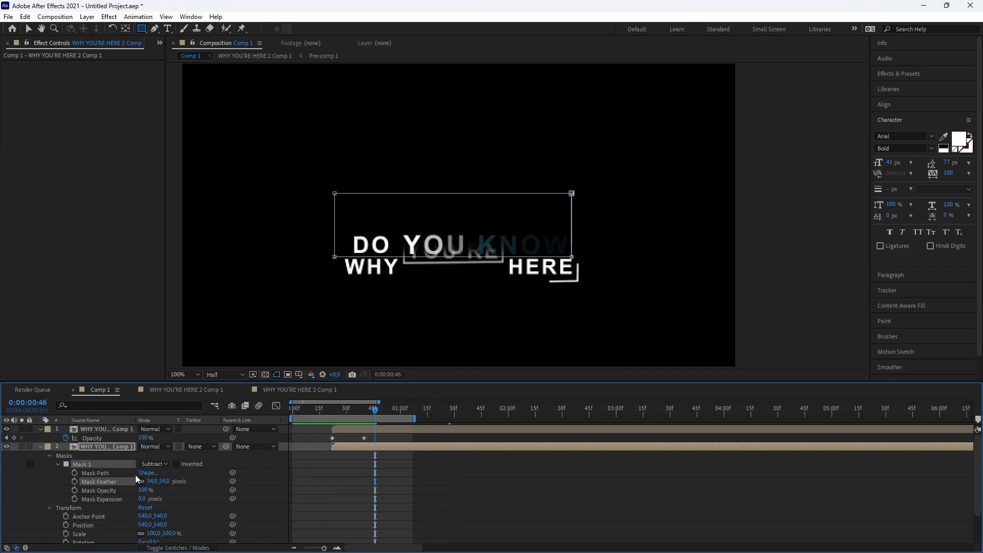
drag(154, 482, 141, 482)
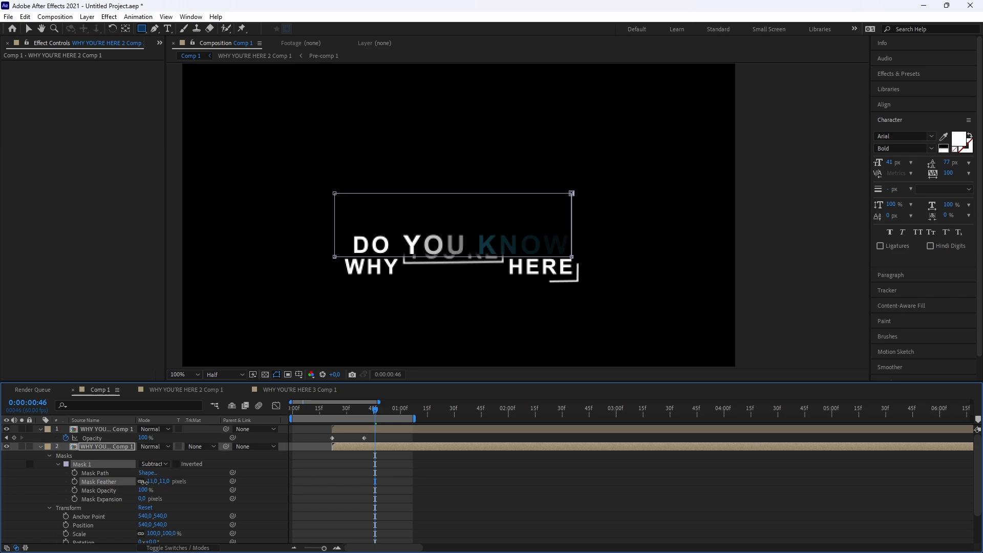
click(285, 410)
key(space)
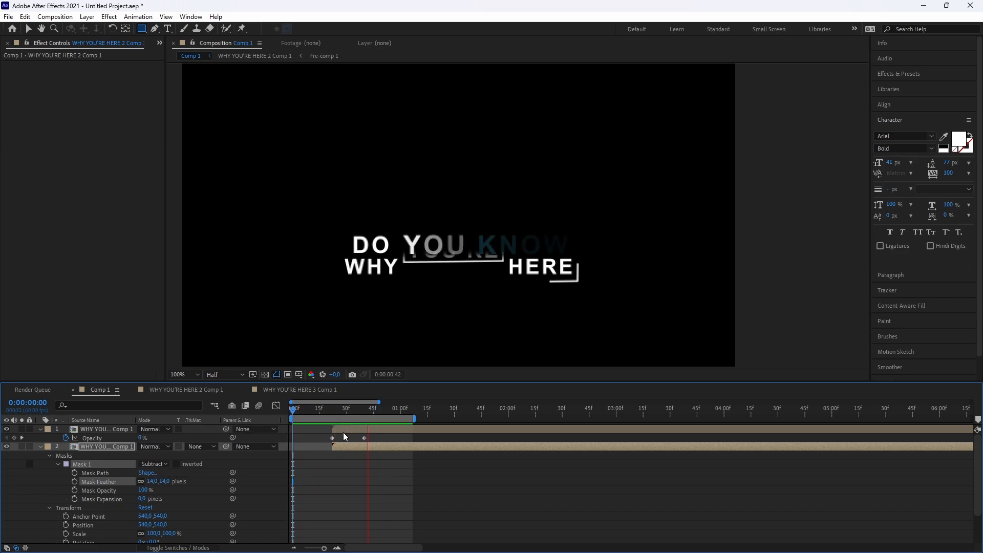
key(space)
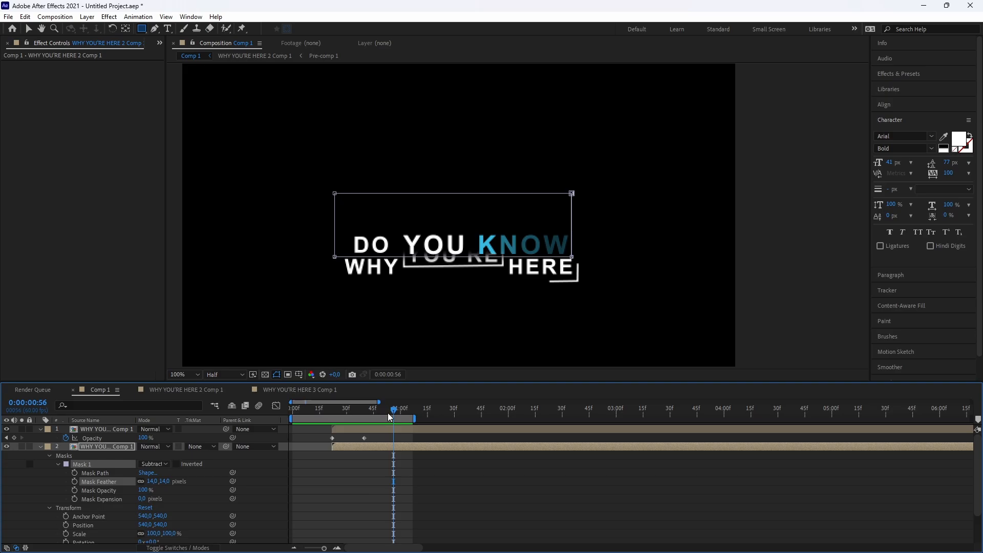
Move Pre-comp 1's final position keyframe earlier in the YOU'RE composition so the word drops faster, and return to Comp 1
double_click(373, 448)
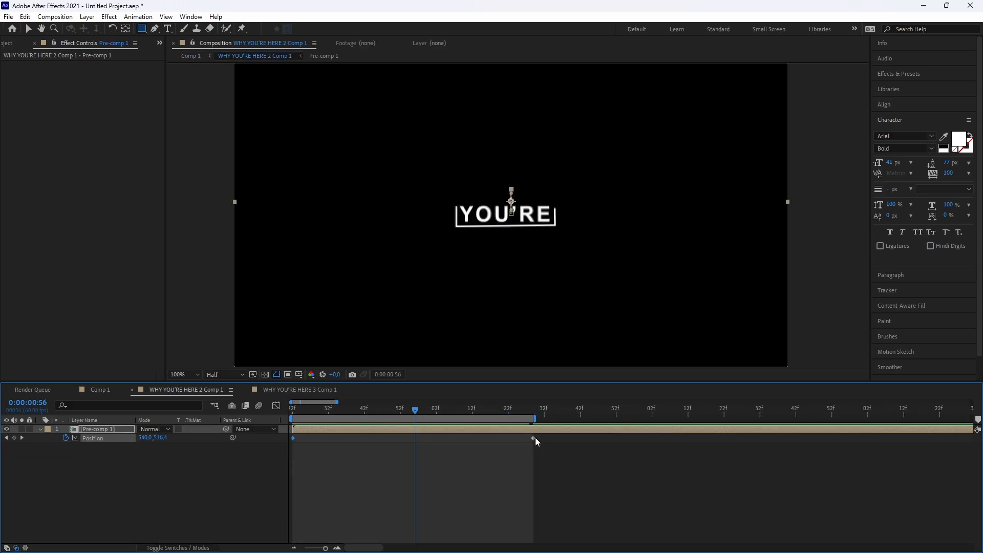
click(99, 391)
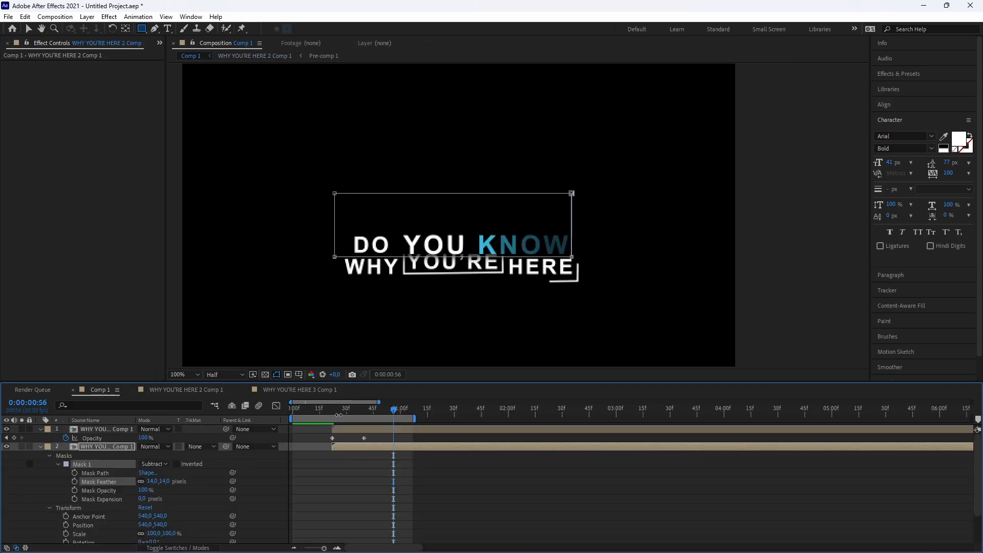
Preview the title animation in Comp 1 and collapse the expanded properties of the two upper layers
key(space)
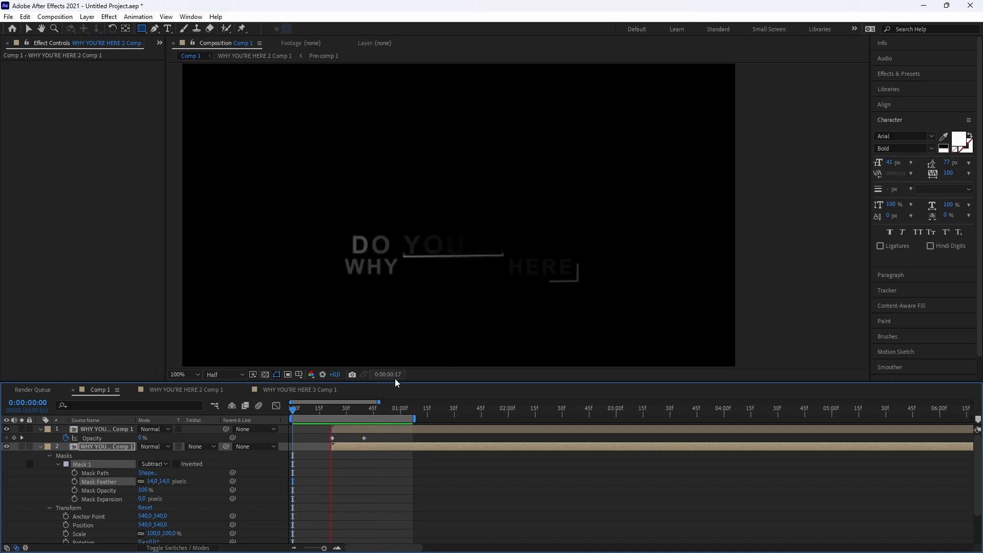
key(k)
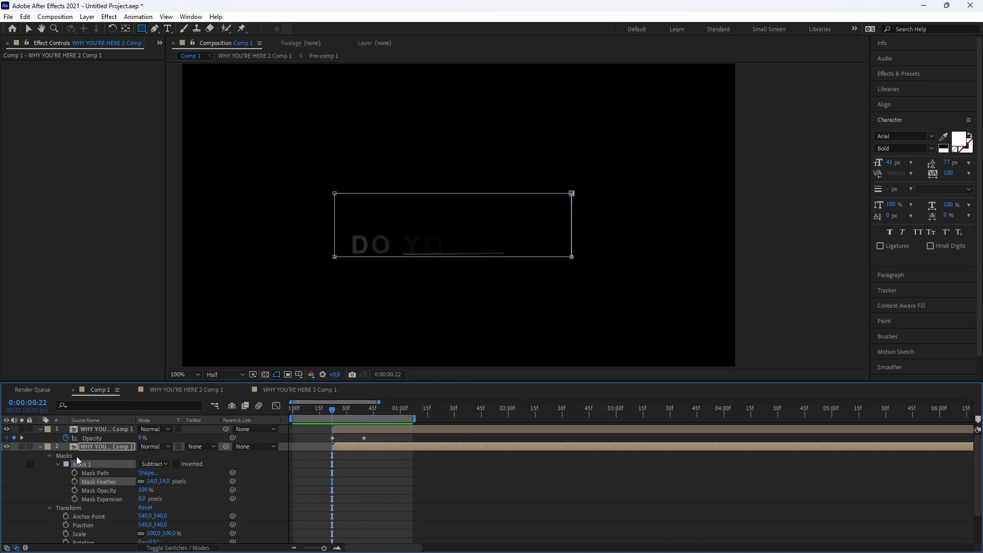
click(41, 447)
click(40, 431)
click(41, 447)
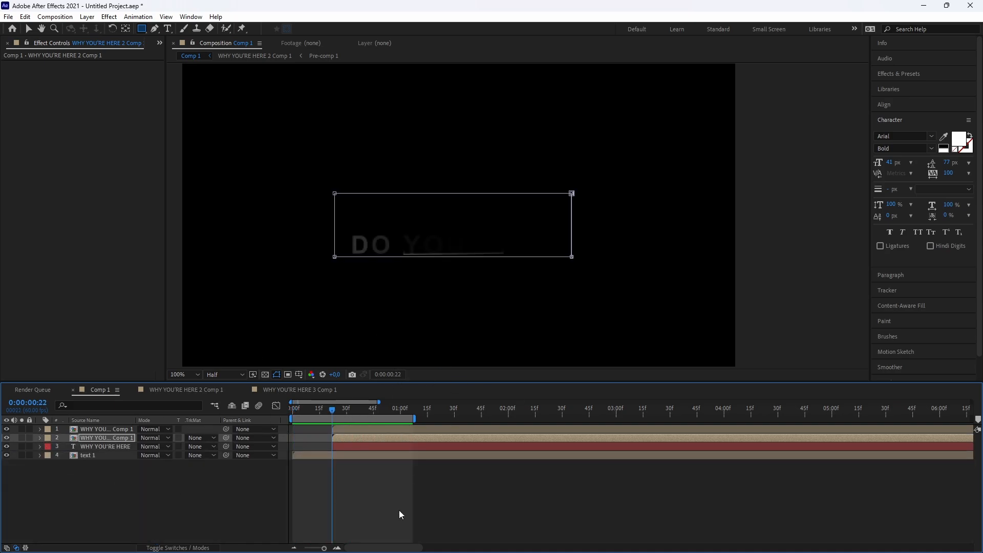
click(398, 511)
drag(332, 414, 395, 411)
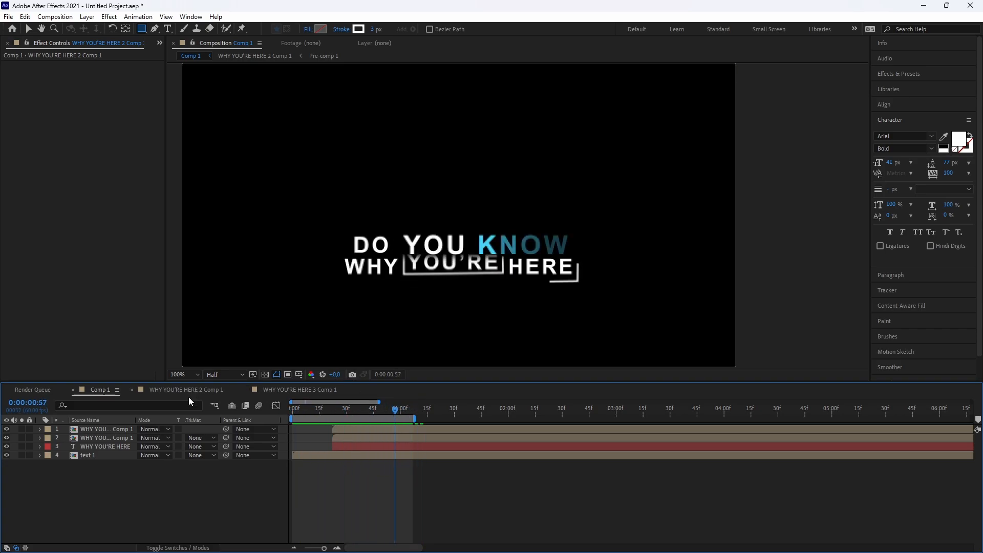
drag(403, 268, 436, 251)
click(355, 429)
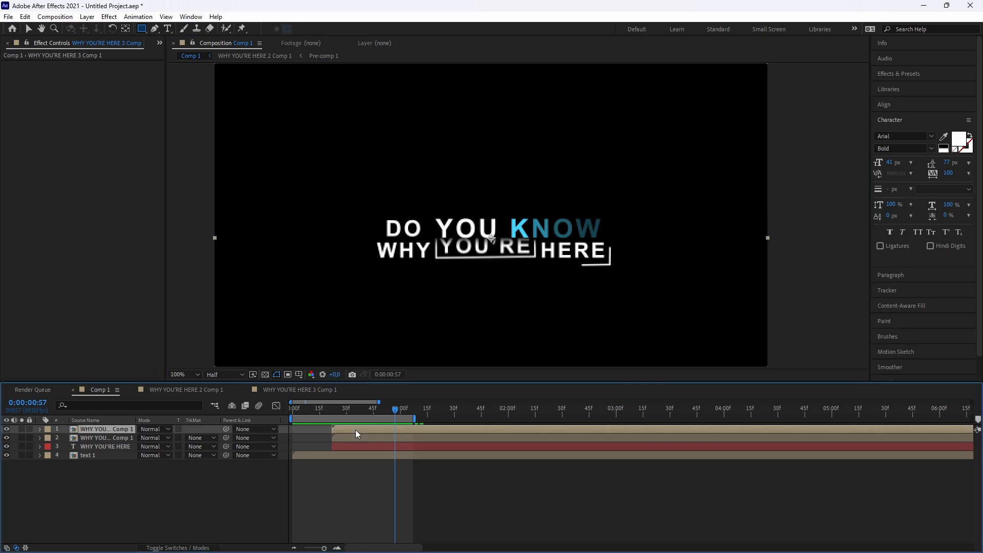
Keyframe the WHY text layer's scale from 86% at frame 22 down to a smaller size at 0:00:01:06, and preview the animation
click(348, 446)
drag(341, 416, 337, 419)
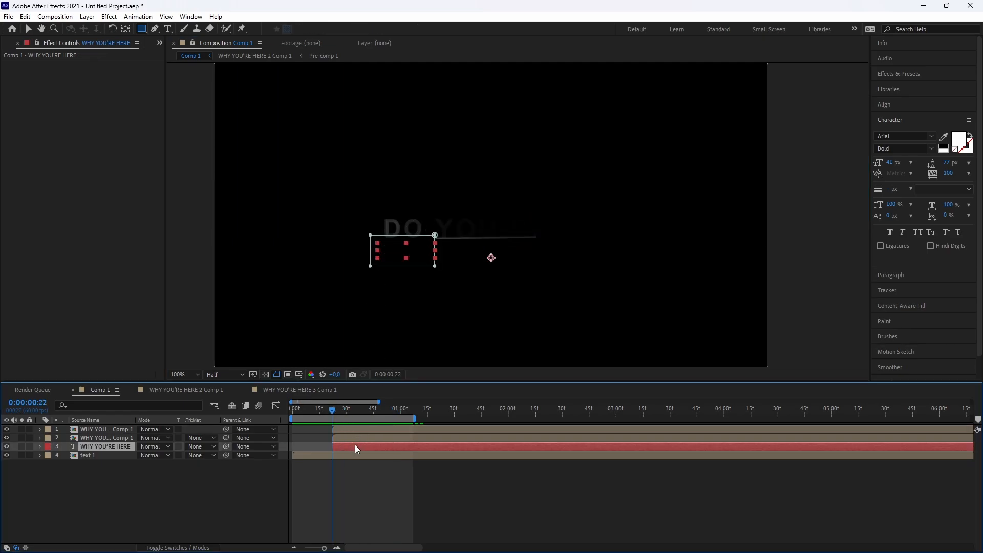
key(s)
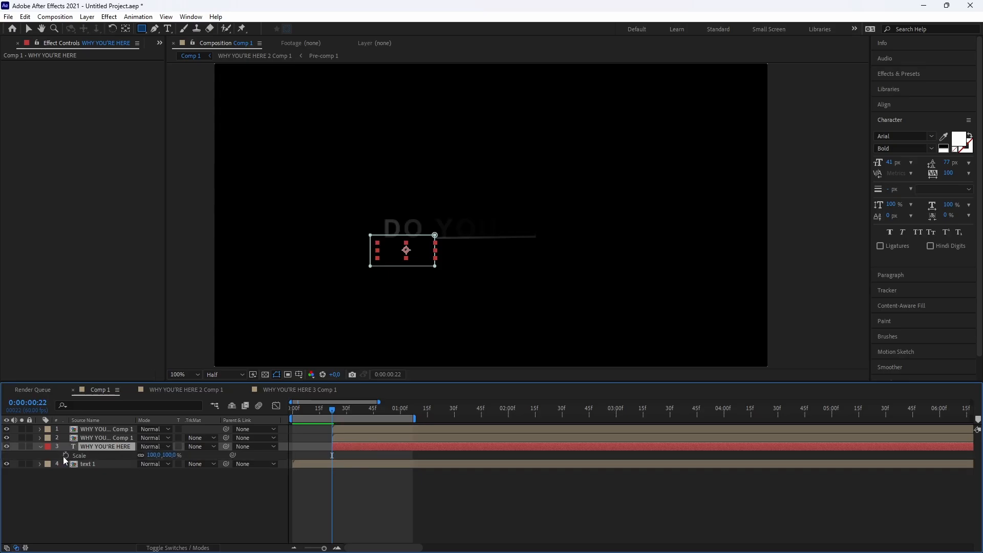
click(65, 455)
drag(319, 407, 411, 409)
scroll(423, 302, up, 4)
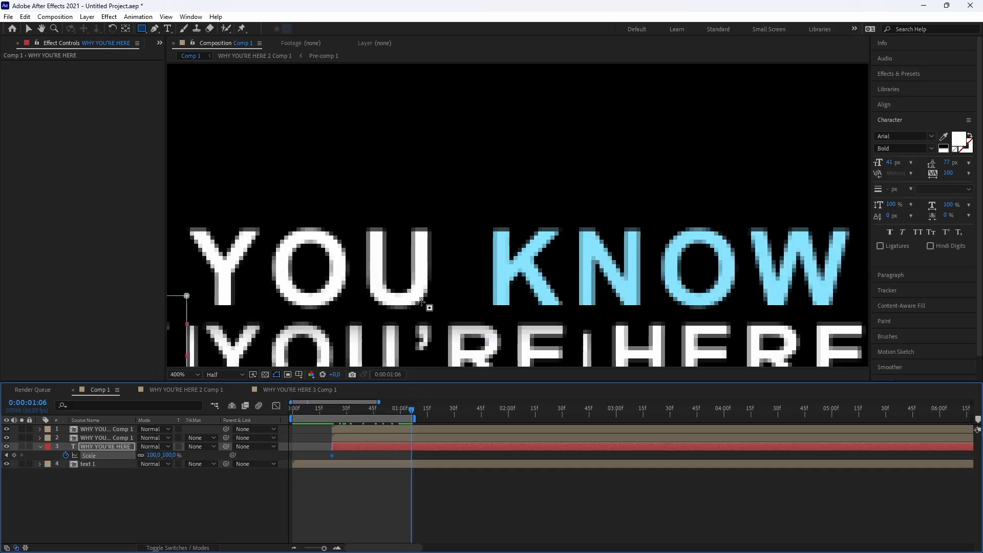
scroll(422, 302, down, 2)
drag(154, 455, 145, 455)
click(330, 408)
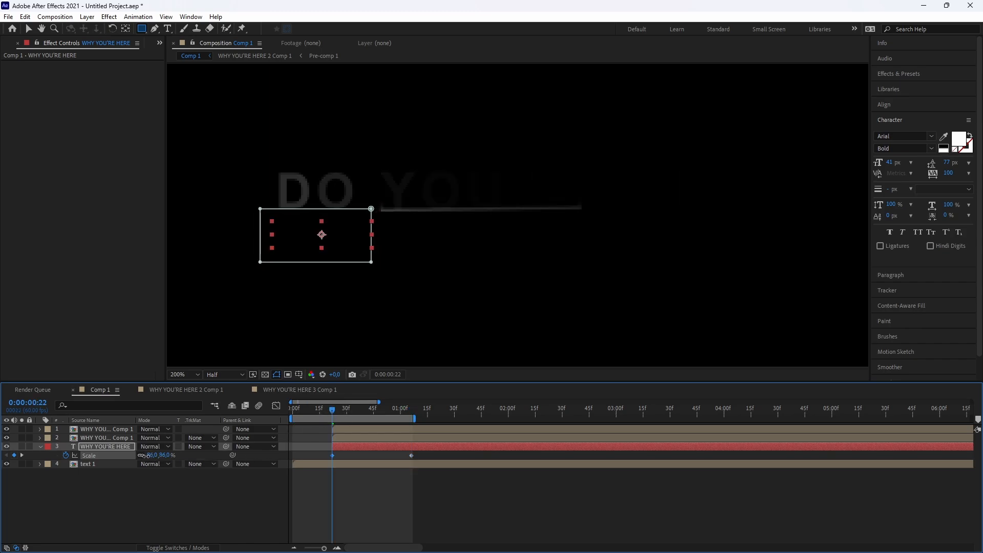
key(space)
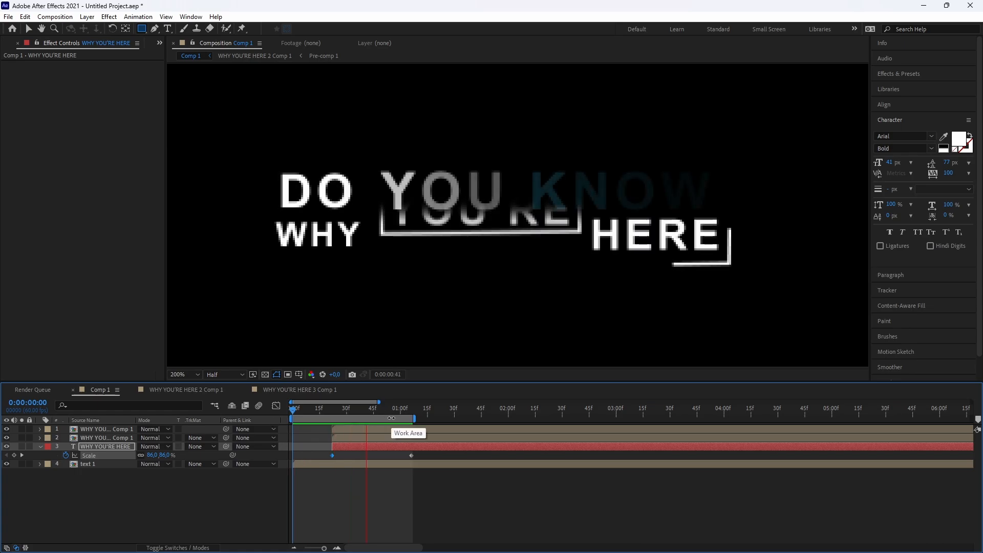
scroll(389, 292, down, 2)
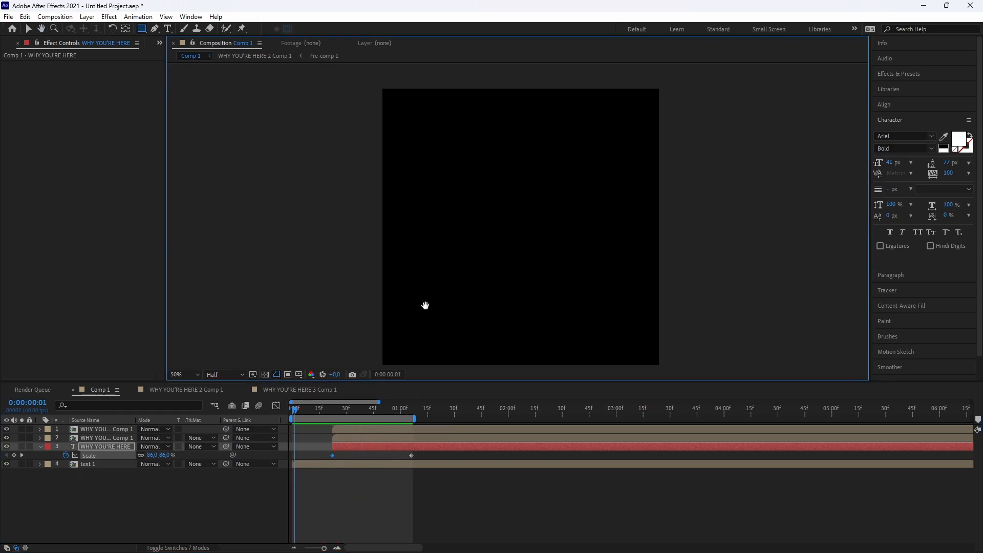
scroll(423, 305, up, 1)
drag(424, 305, 417, 348)
Add an RGB Fill Color text animator to the WHY layer, set it to white, and keyframe it at frame 22
mouse_move(337, 413)
mouse_down()
mouse_move(370, 413)
mouse_move(332, 425)
mouse_up()
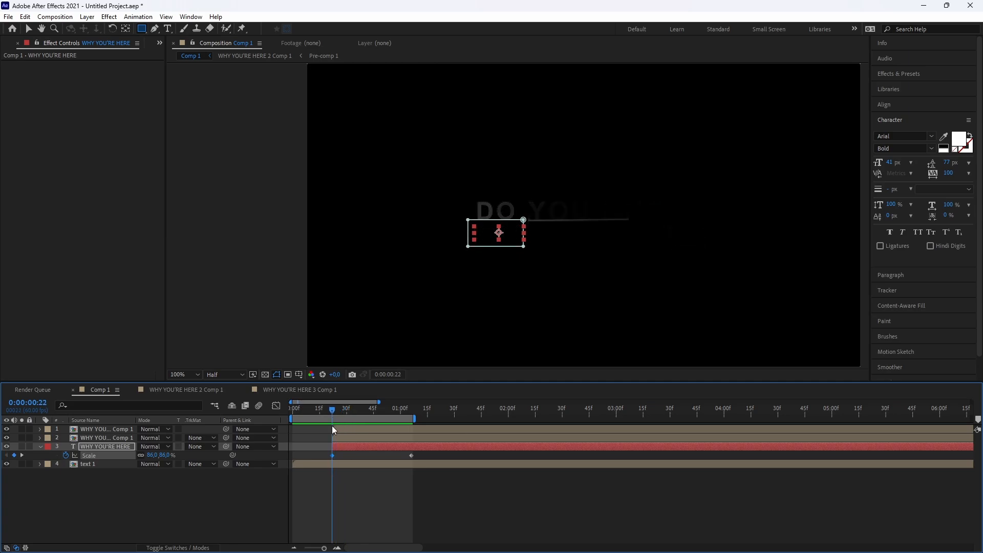
click(40, 447)
click(41, 448)
click(200, 463)
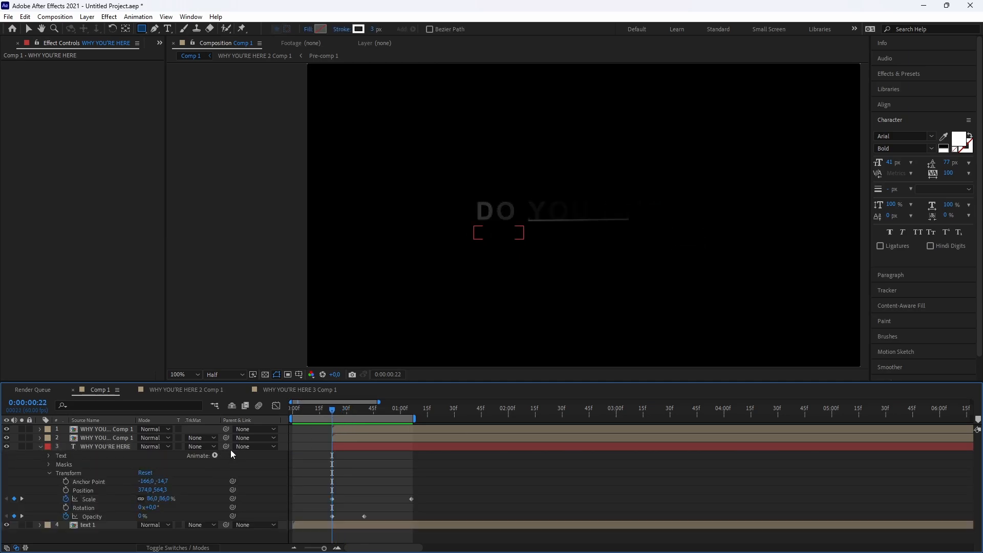
click(215, 455)
mouse_move(267, 342)
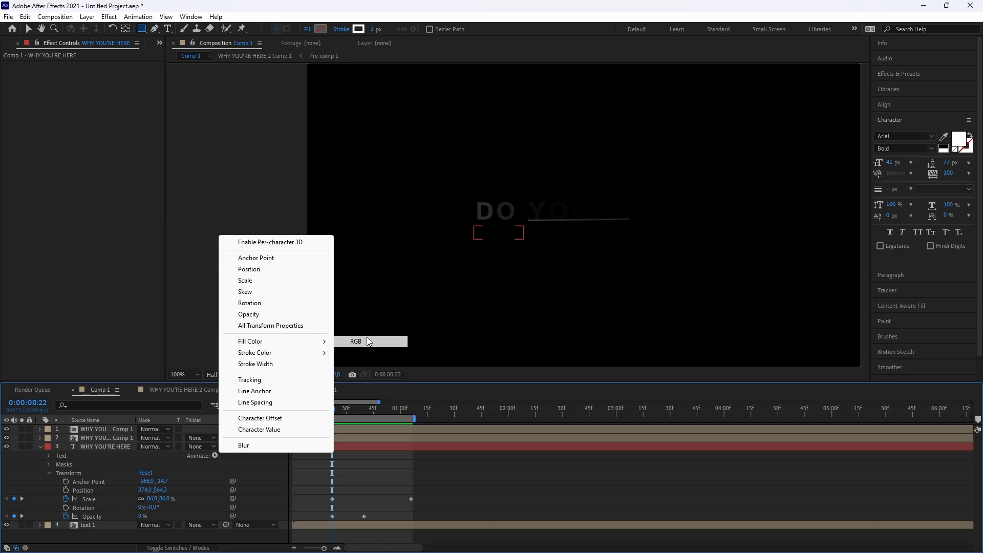
click(366, 341)
click(144, 508)
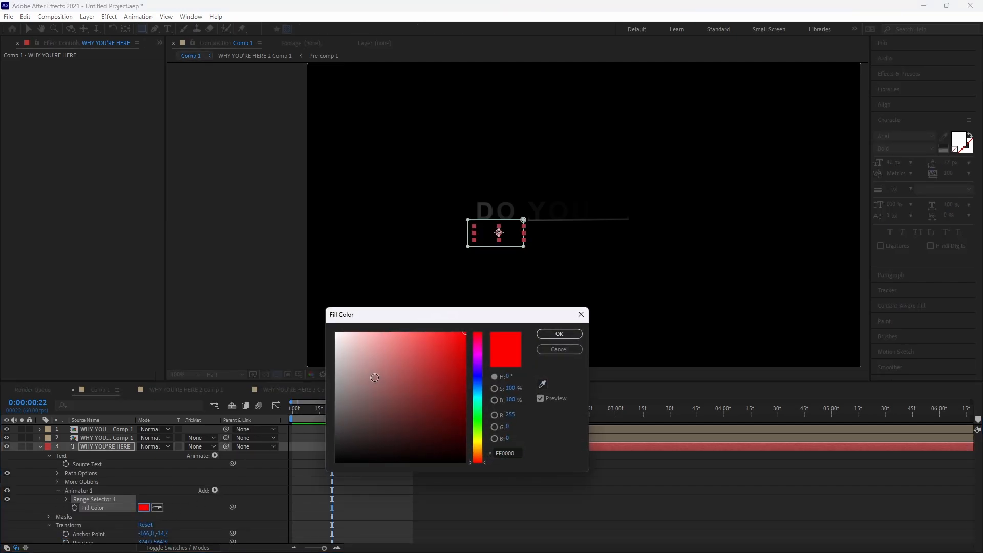
click(336, 333)
click(559, 334)
click(74, 508)
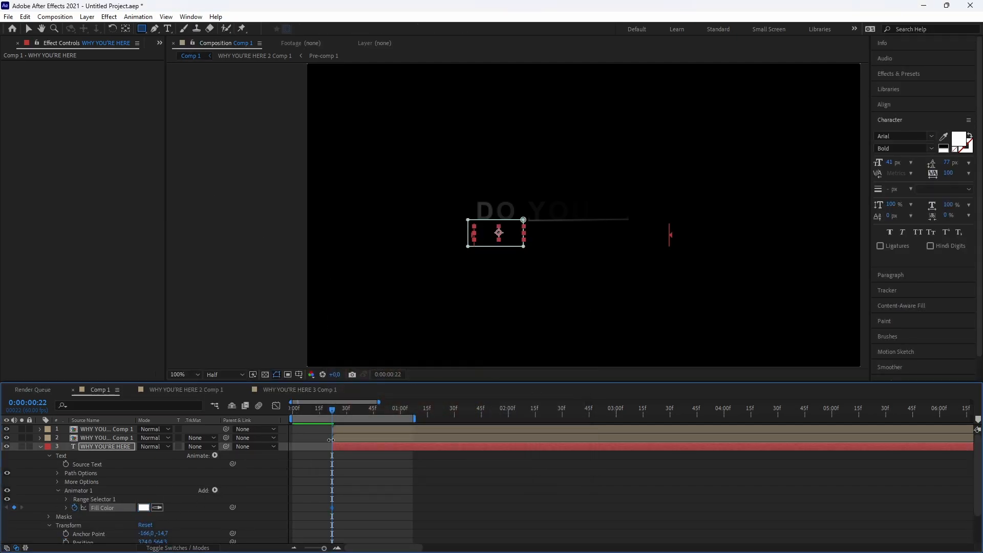
Keyframe the WHY text's fill color to light blue at 0:00:01:05, preview it, and reveal the layer's keyframes
drag(332, 409, 409, 413)
click(144, 508)
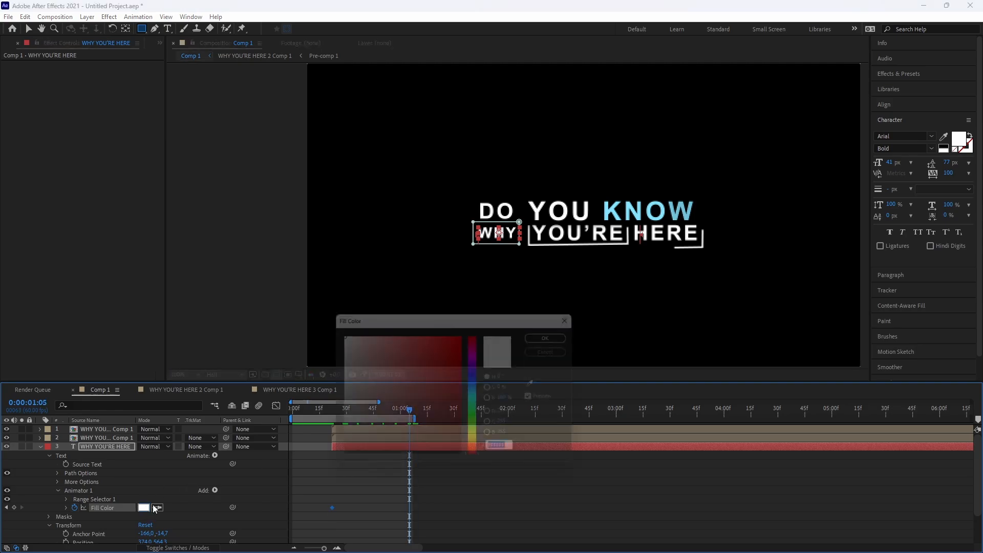
drag(480, 387, 477, 393)
drag(453, 342, 432, 299)
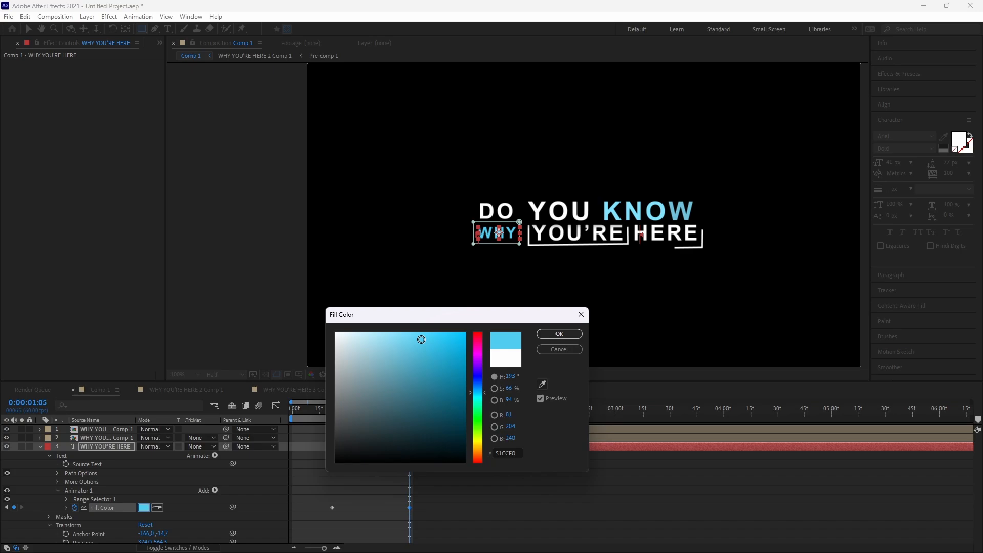
click(559, 334)
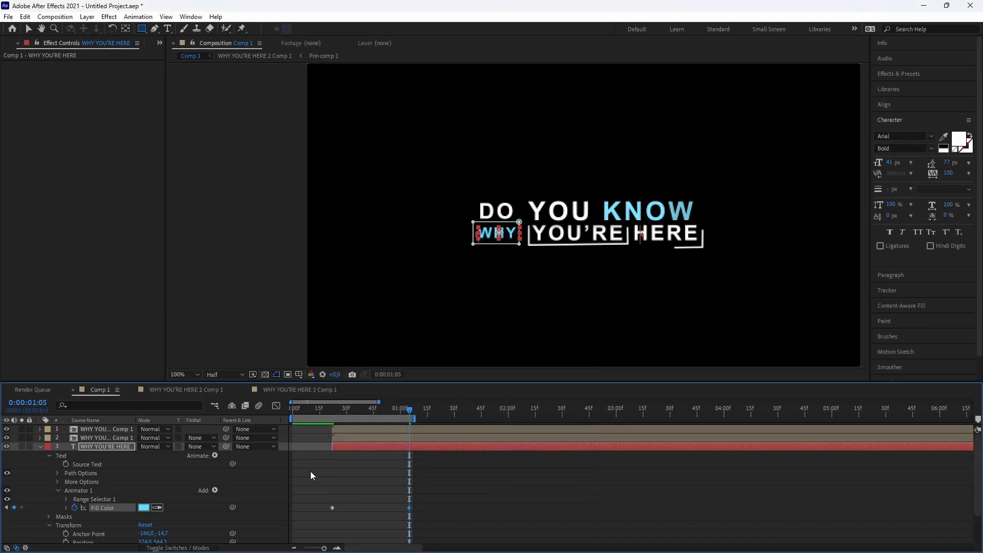
click(40, 446)
key(space)
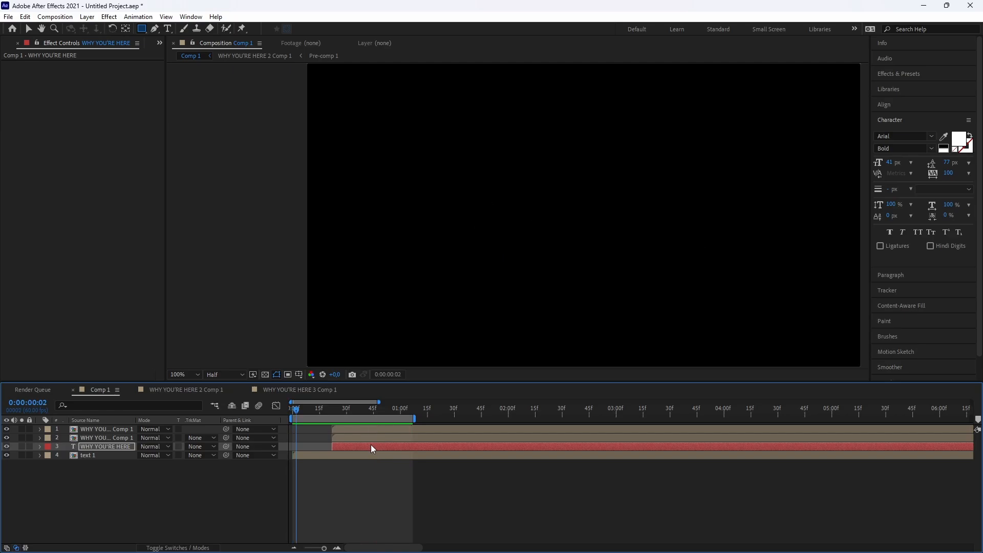
key(u)
Try delaying the WHY layer's first scale keyframe, preview the result, and undo the move
drag(333, 473, 370, 473)
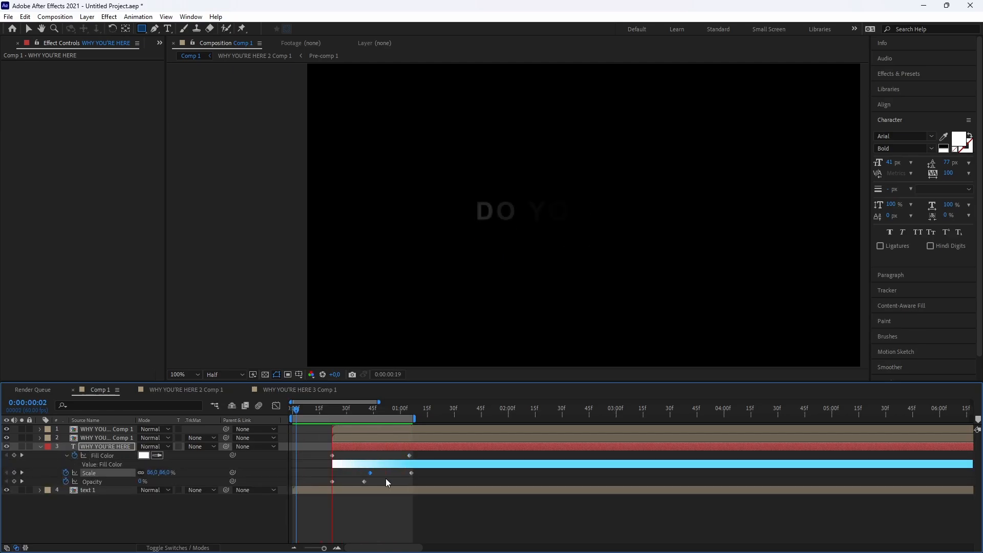
key(space)
key(ctrl+z)
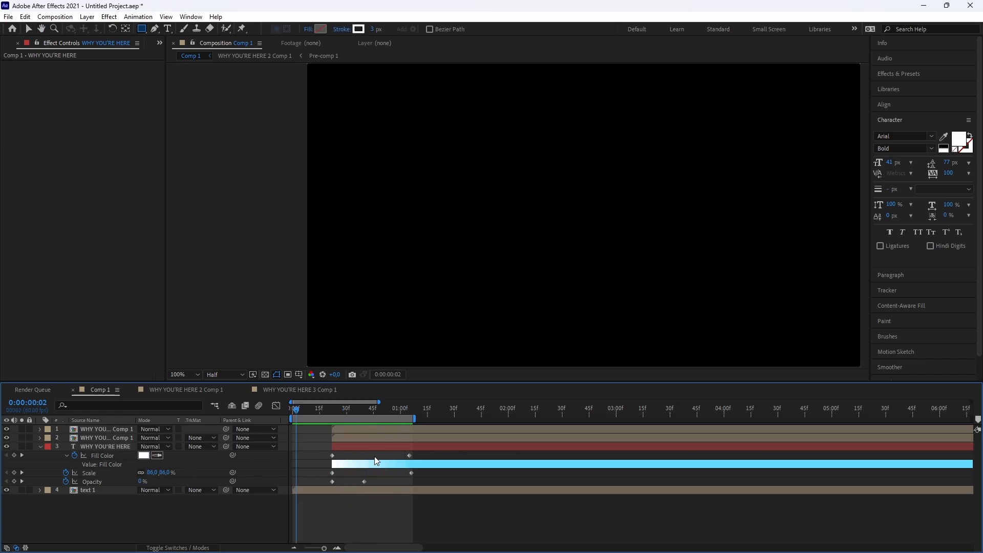
Move the WHY layer's white fill color keyframe closer to the blue one, preview the color change, and collapse the layer
drag(332, 456, 373, 460)
key(space)
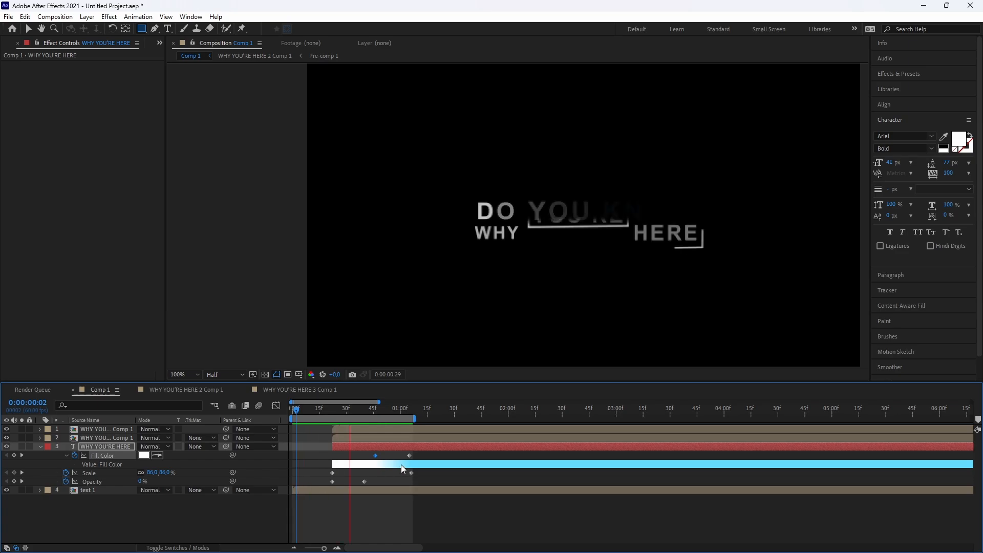
key(space)
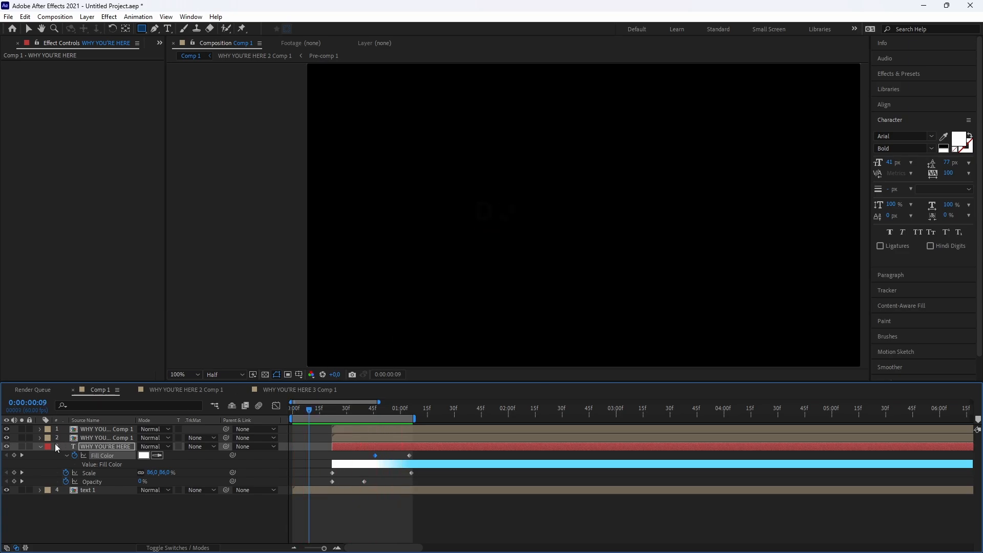
click(40, 446)
click(384, 494)
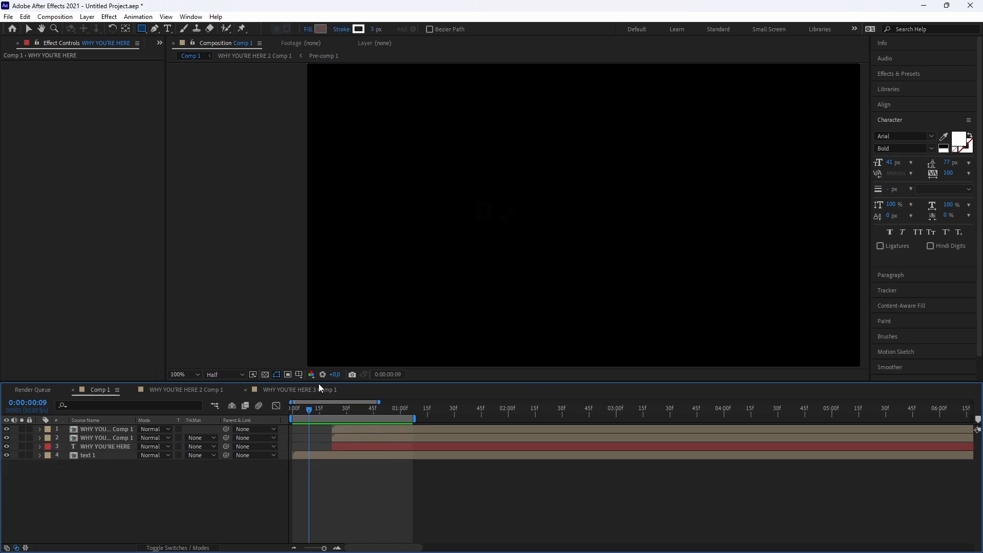
drag(312, 410, 397, 413)
drag(603, 186, 569, 202)
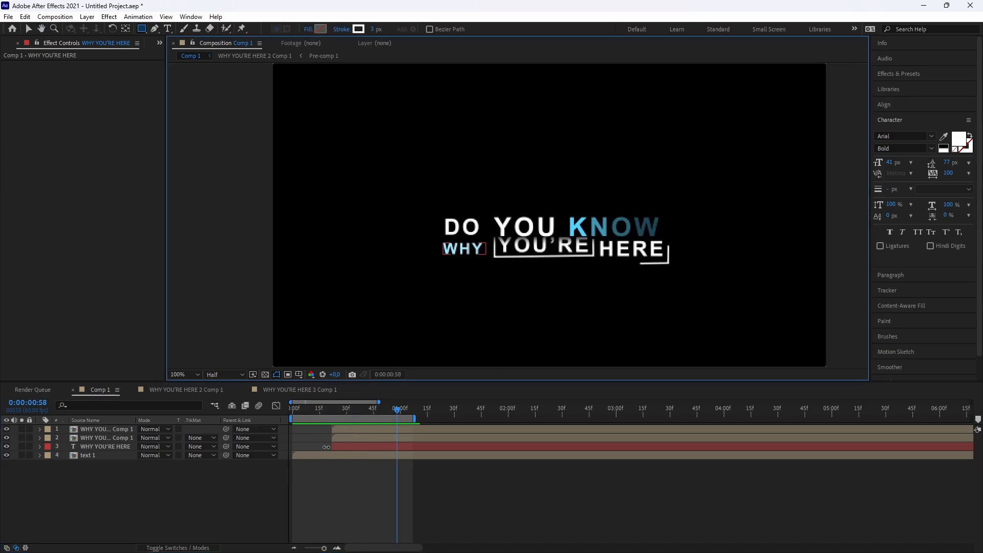
Open the text 1 composition and select the DO text layer, DO YOU KNOW, at frame 42
double_click(315, 456)
drag(300, 411, 444, 413)
click(336, 548)
click(336, 548)
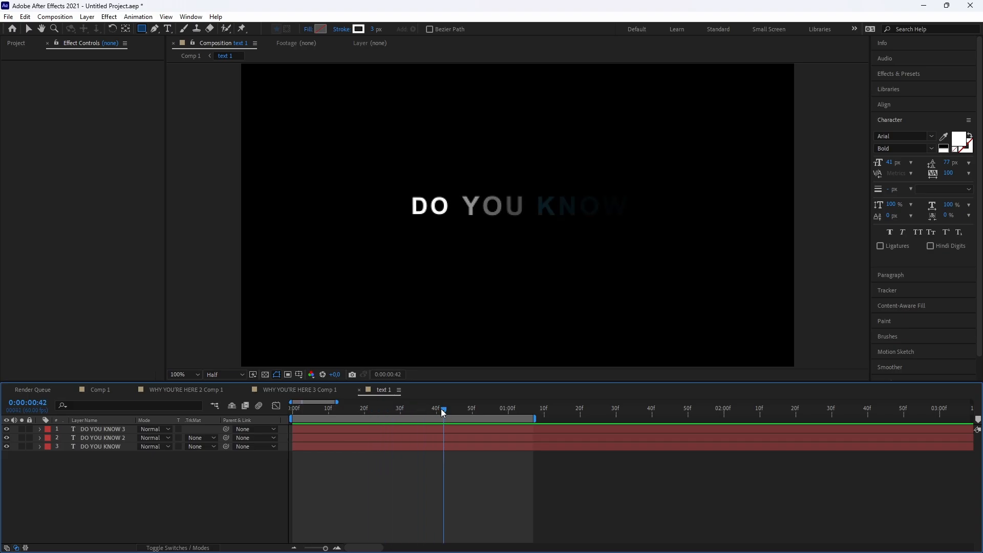
click(341, 438)
click(368, 446)
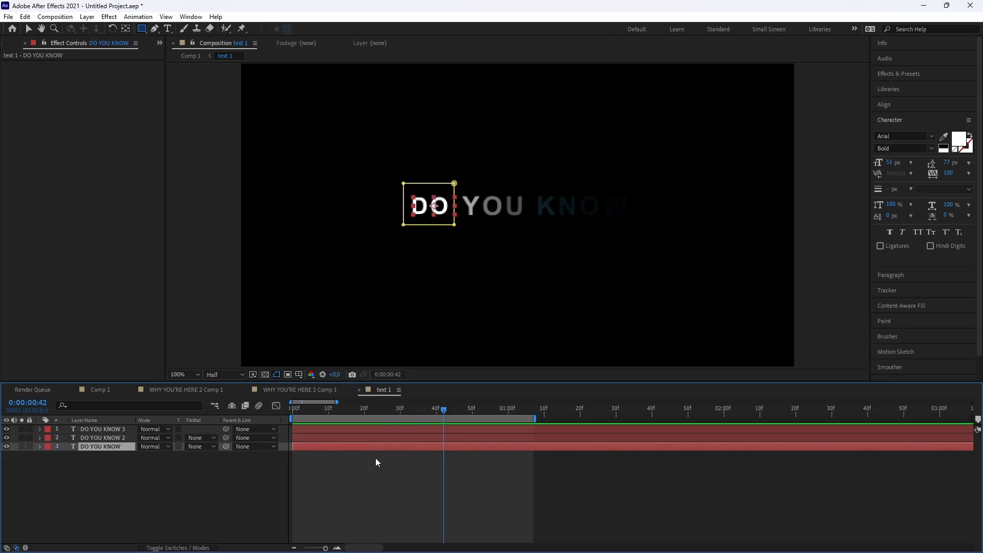
Open Animation Composer 3 and browse its Starter Presets to the Effects - Text Layer presets
click(191, 18)
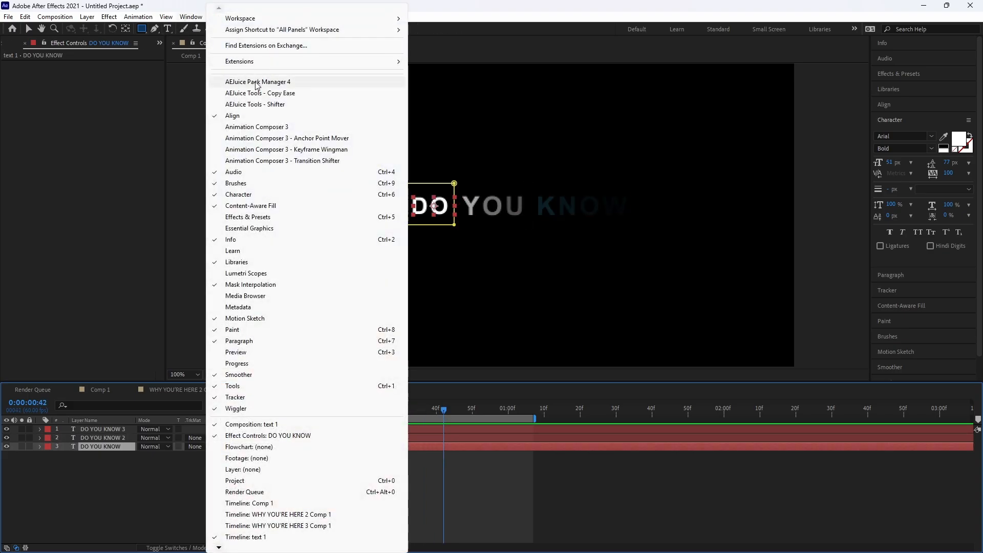
click(255, 127)
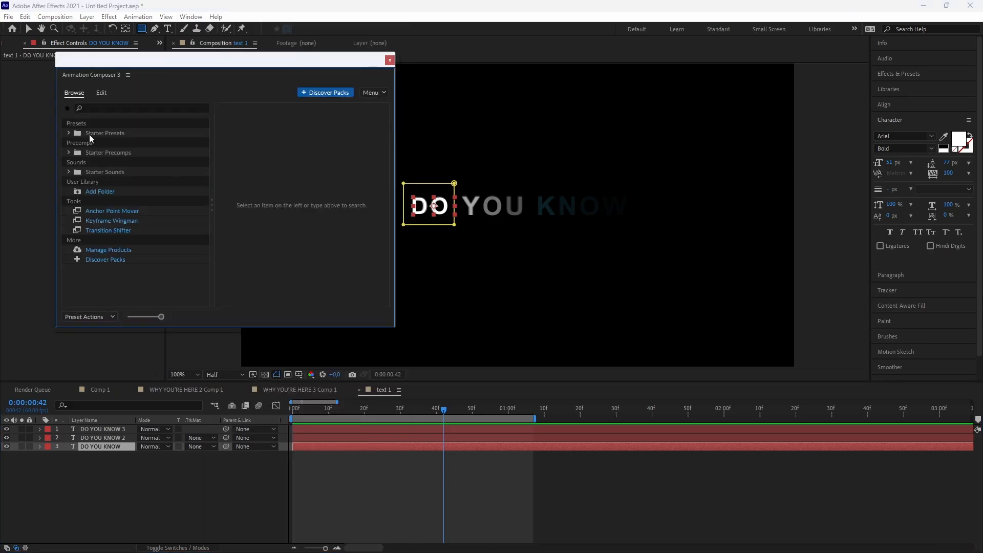
click(68, 134)
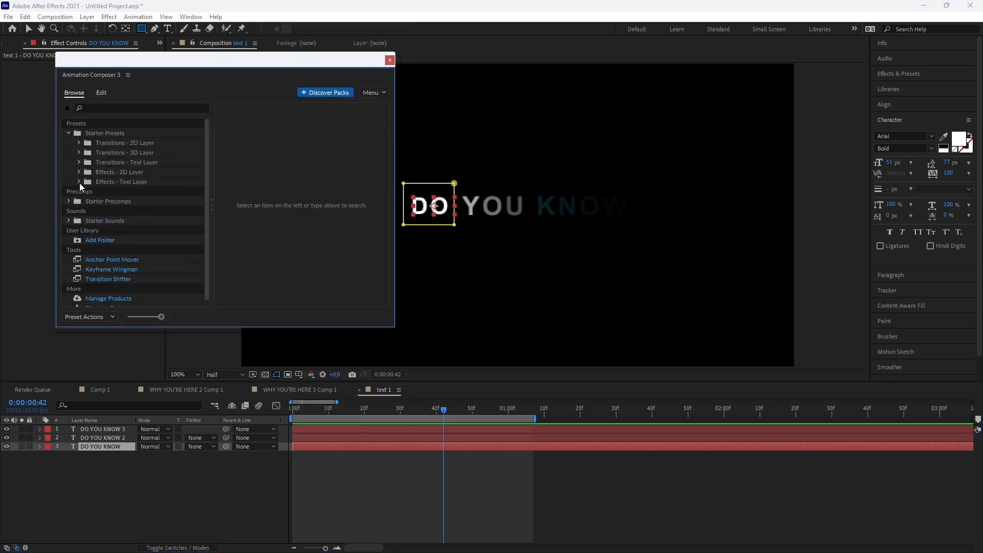
click(106, 181)
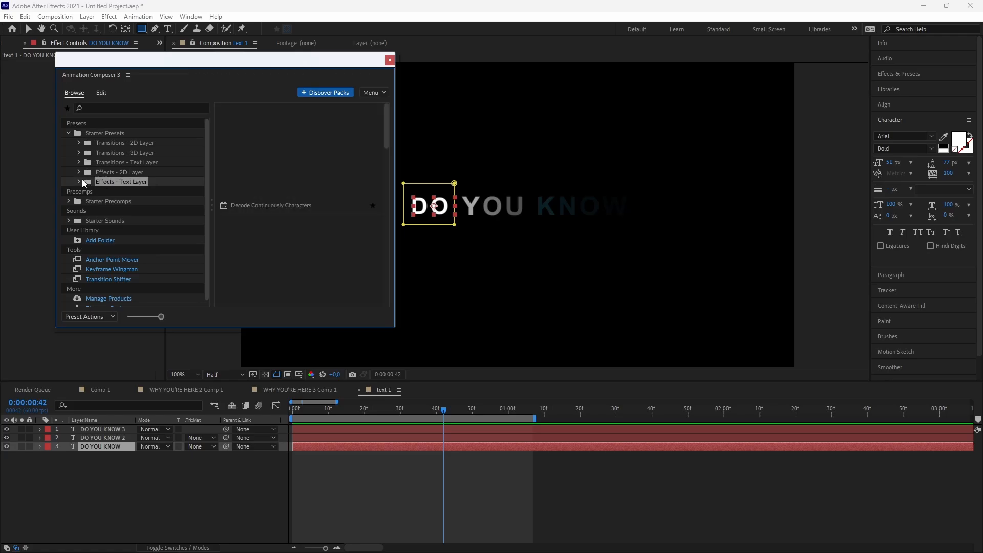
click(80, 182)
drag(389, 135, 400, 362)
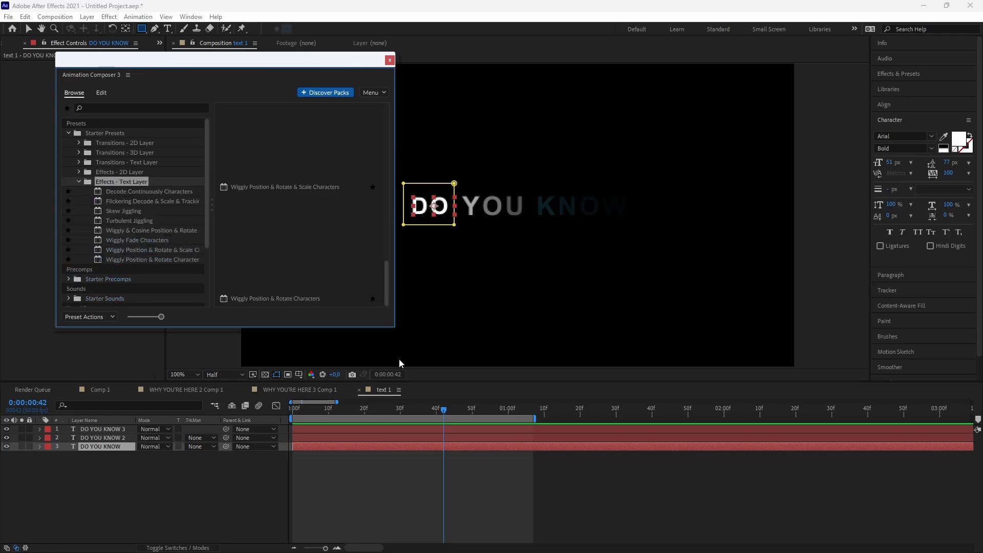
Apply the Wiggly Position & Rotate Characters preset to the DO text layer with an intensity of 40
click(303, 260)
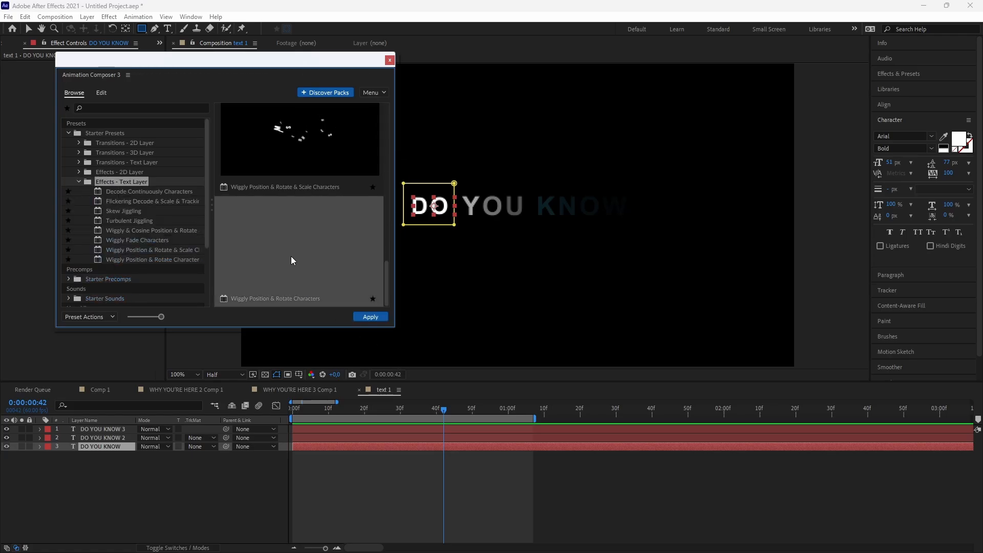
click(364, 314)
click(260, 201)
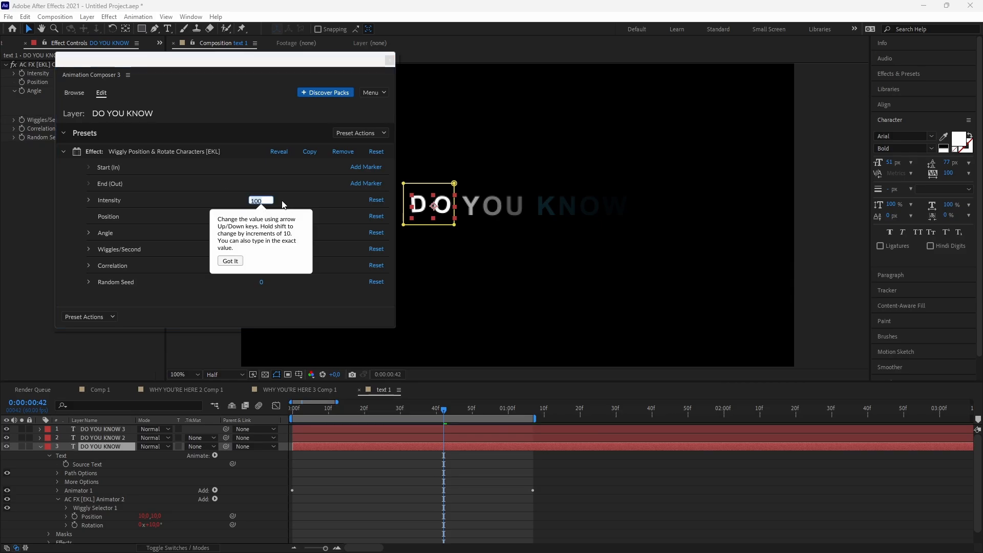
text(40)
key(Return)
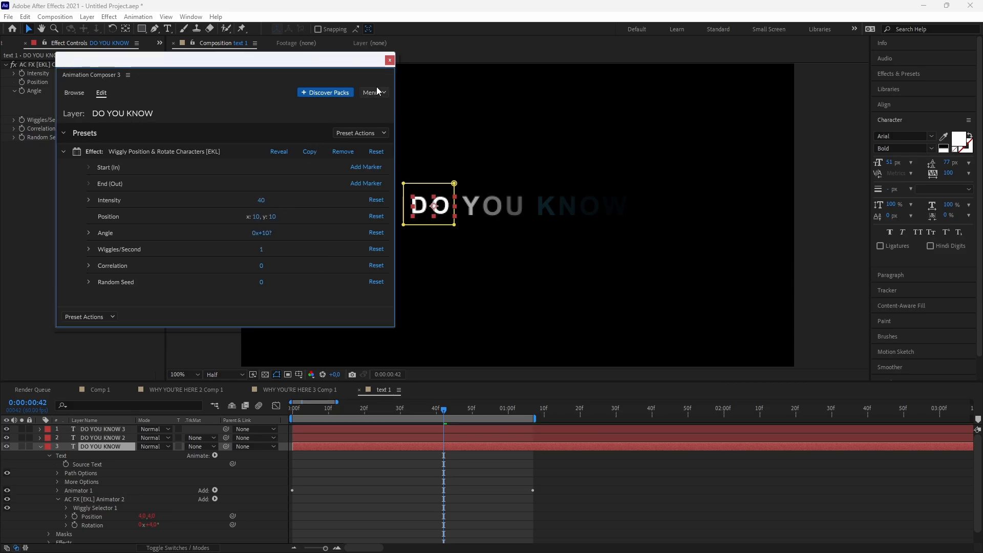
click(390, 61)
Preview the DO wiggle from the start of the composition and collapse the layer's properties
click(292, 409)
key(space)
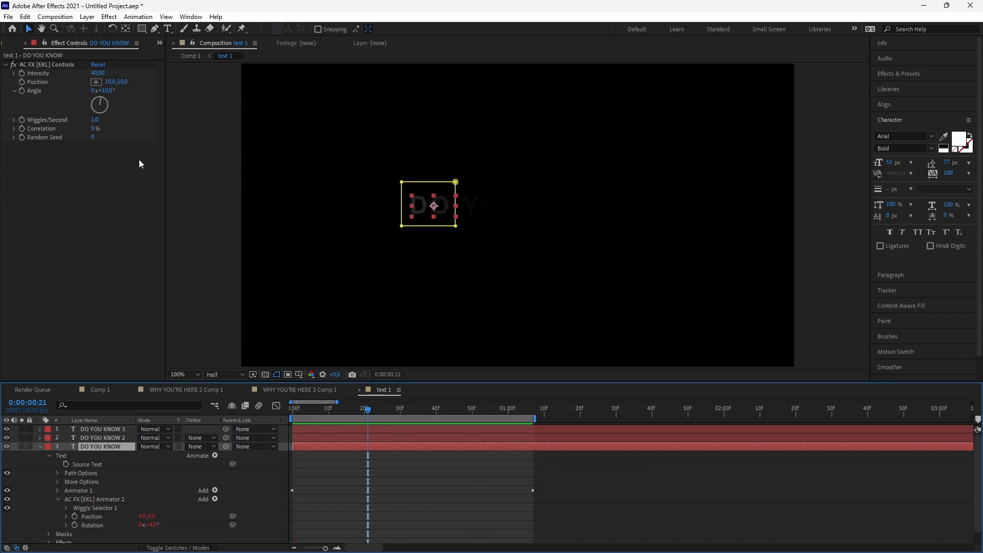
click(41, 447)
click(293, 410)
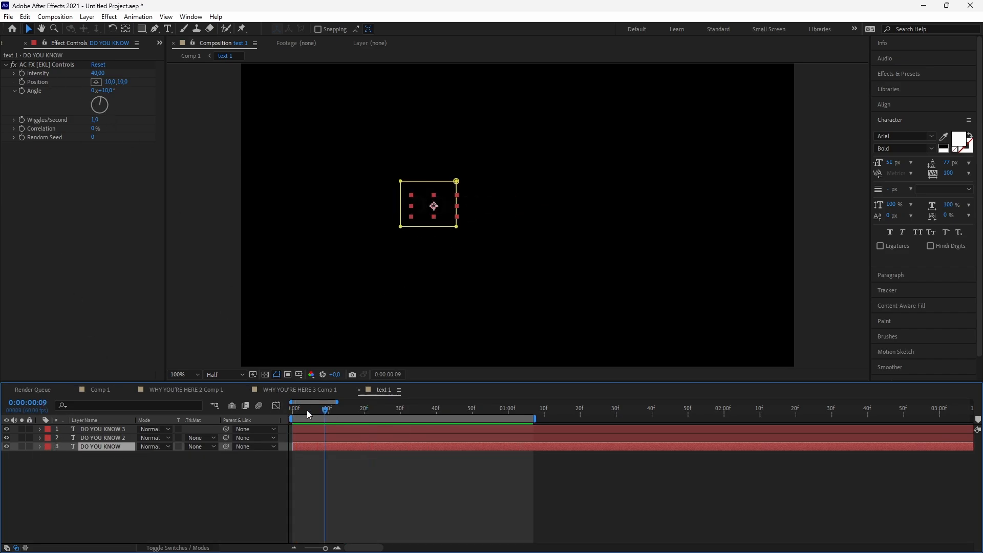
Try copying the DO layer's wiggle controls effect onto the DO YOU KNOW 2 layer, and undo the attempt
click(63, 67)
click(63, 66)
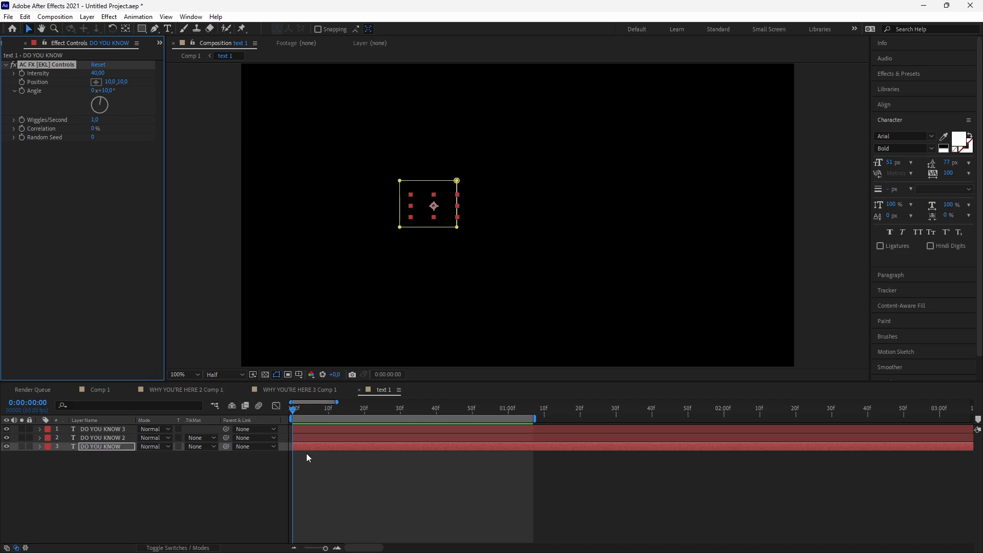
click(324, 439)
drag(326, 412, 429, 432)
key(ctrl+z)
At frame 38, apply Animation Composer 3's Wiggly Position & Rotate Characters preset to the DO YOU KNOW 2 layer
drag(360, 413, 431, 409)
click(153, 17)
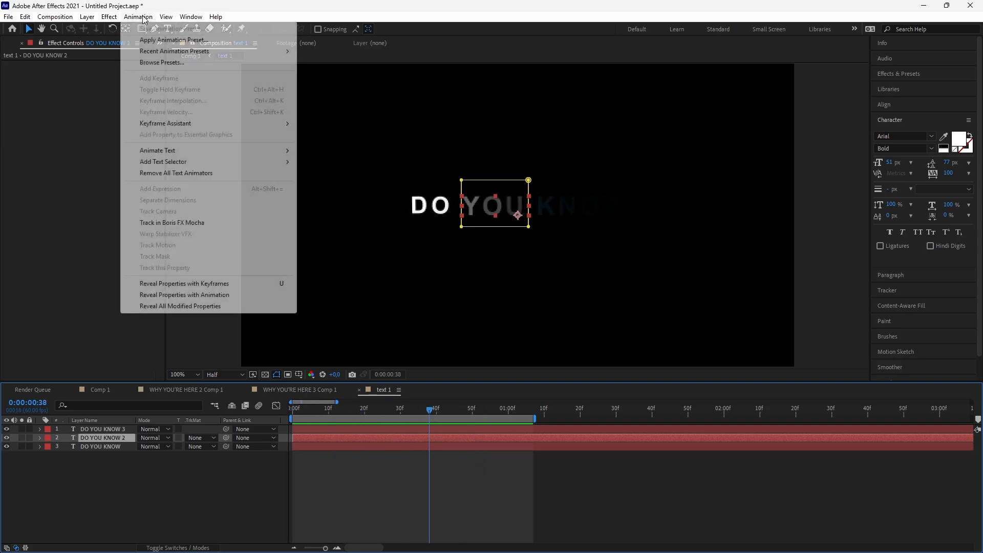
mouse_move(191, 17)
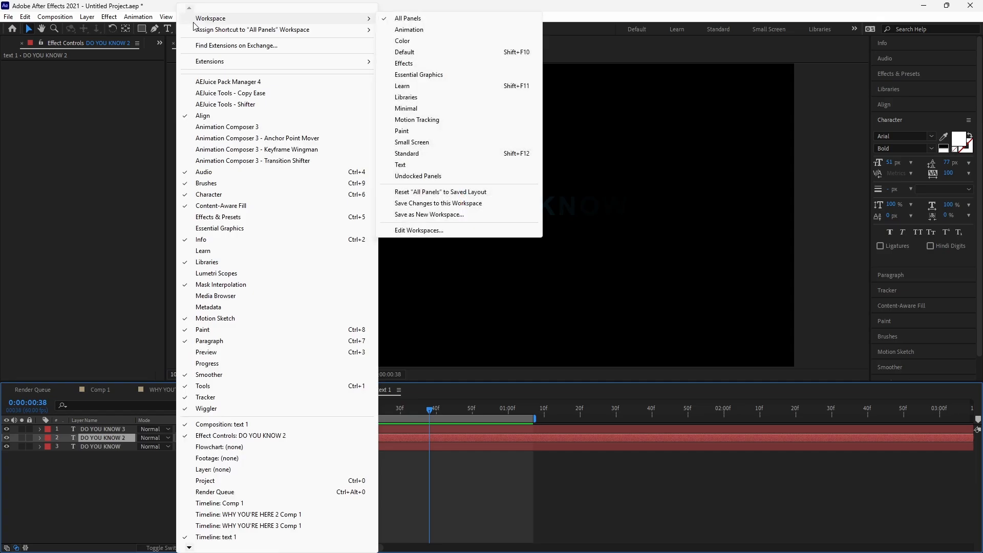
click(227, 127)
click(69, 134)
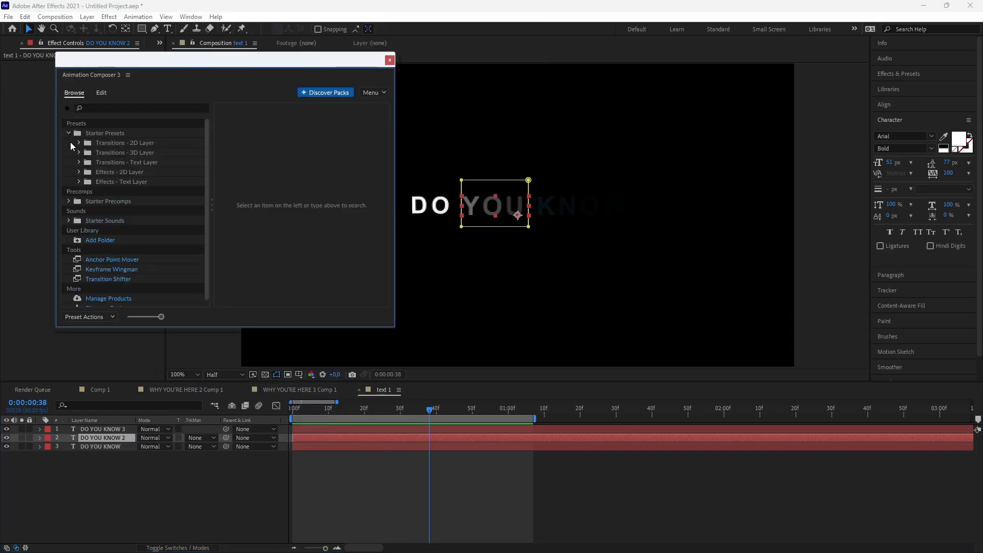
click(122, 182)
drag(389, 134, 385, 330)
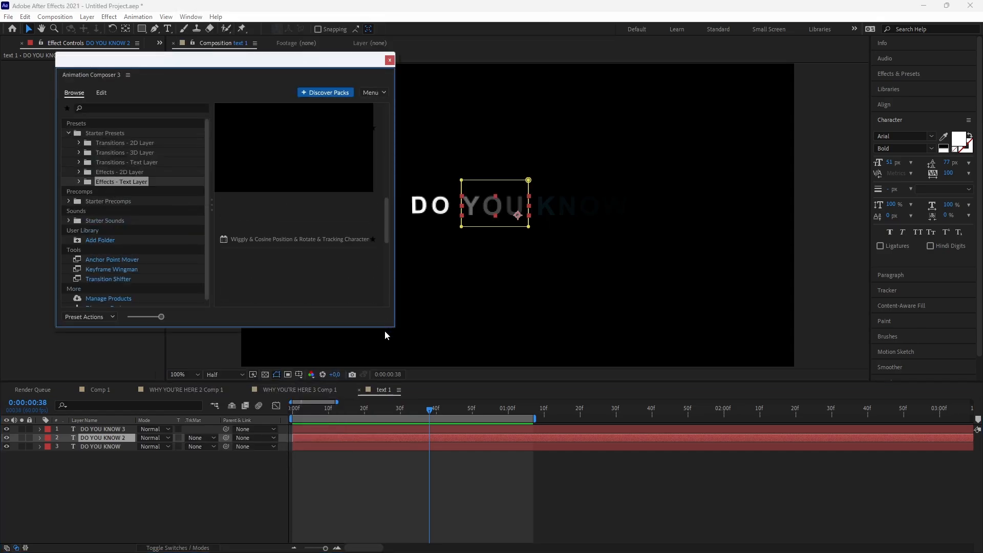
click(361, 266)
click(370, 317)
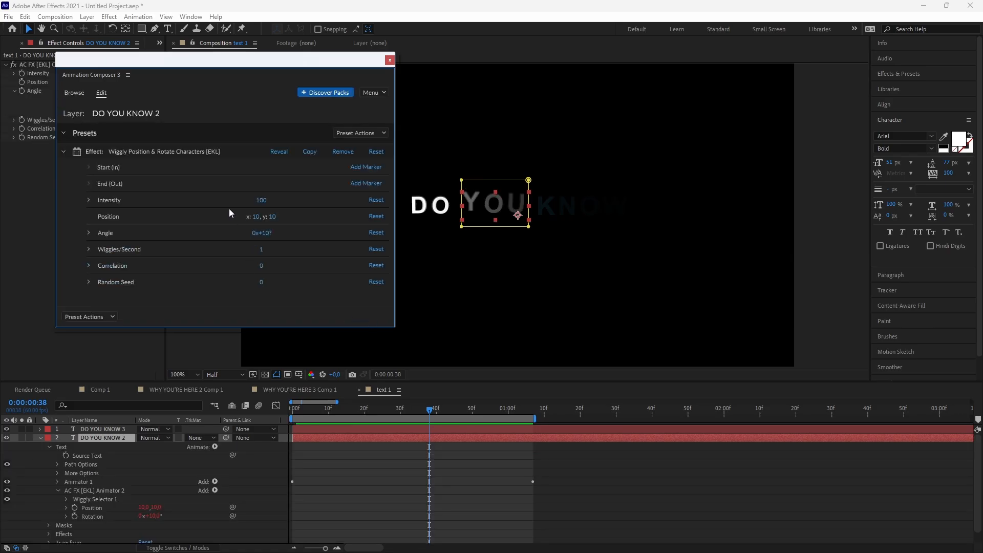
Set the DO YOU KNOW 2 wiggle intensity to 40, close Animation Composer, and collapse the layer
click(264, 203)
text(40)
key(Return)
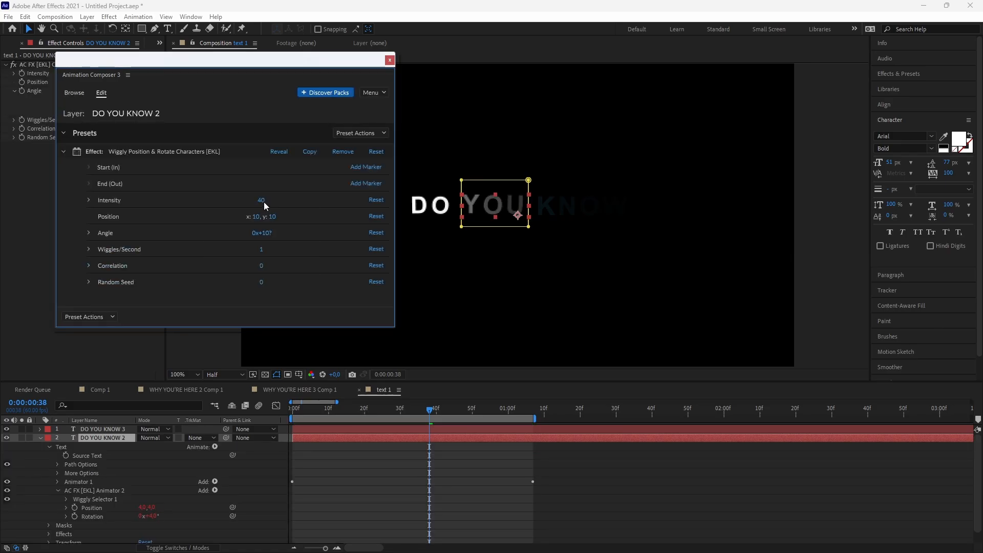
click(390, 61)
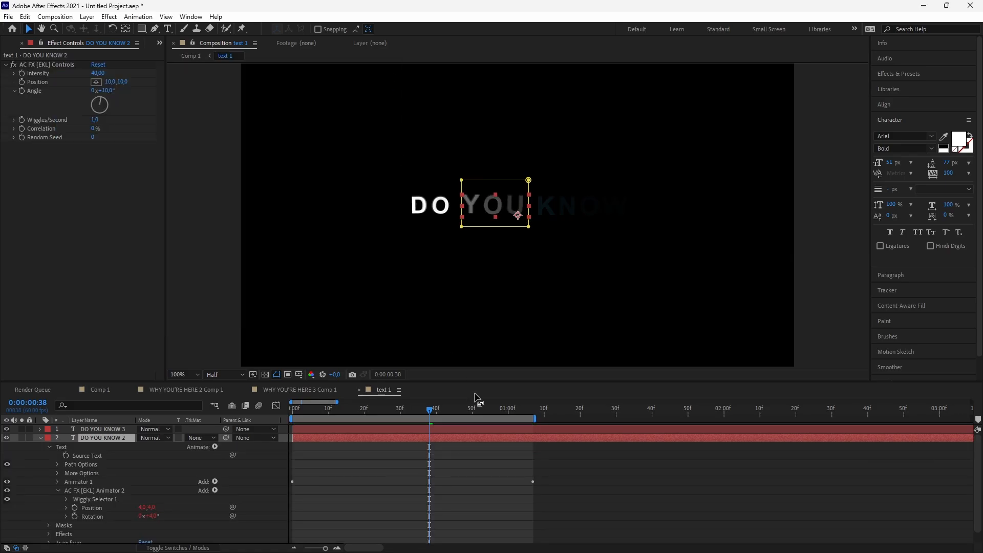
click(39, 438)
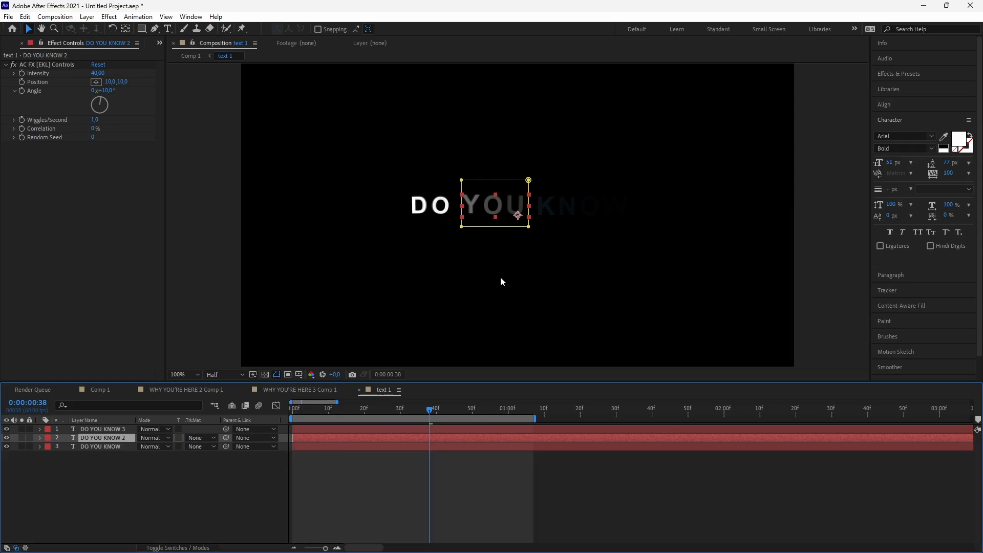
Apply the Wiggly Position & Rotate Characters preset to the DO YOU KNOW 3 layer with an intensity of 40
click(367, 431)
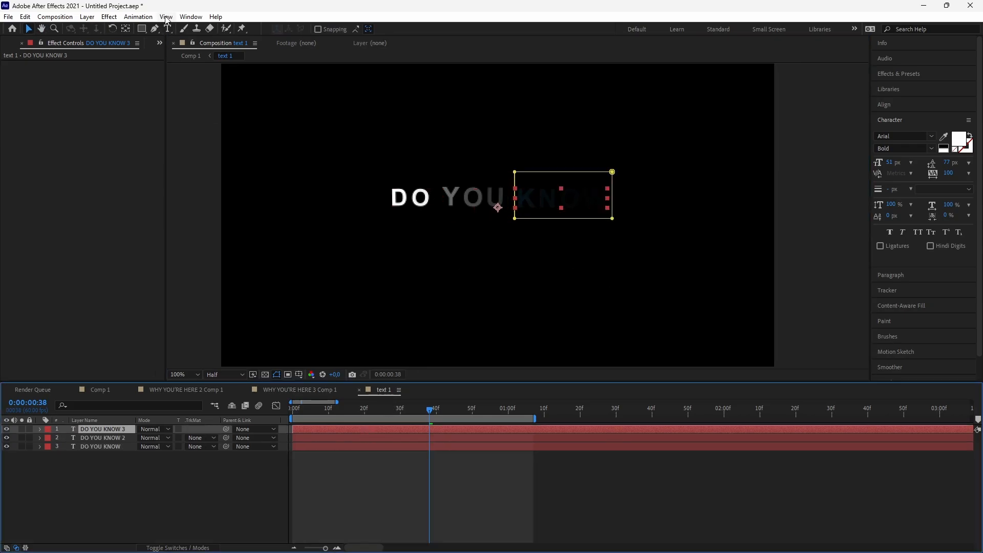
click(191, 16)
click(267, 127)
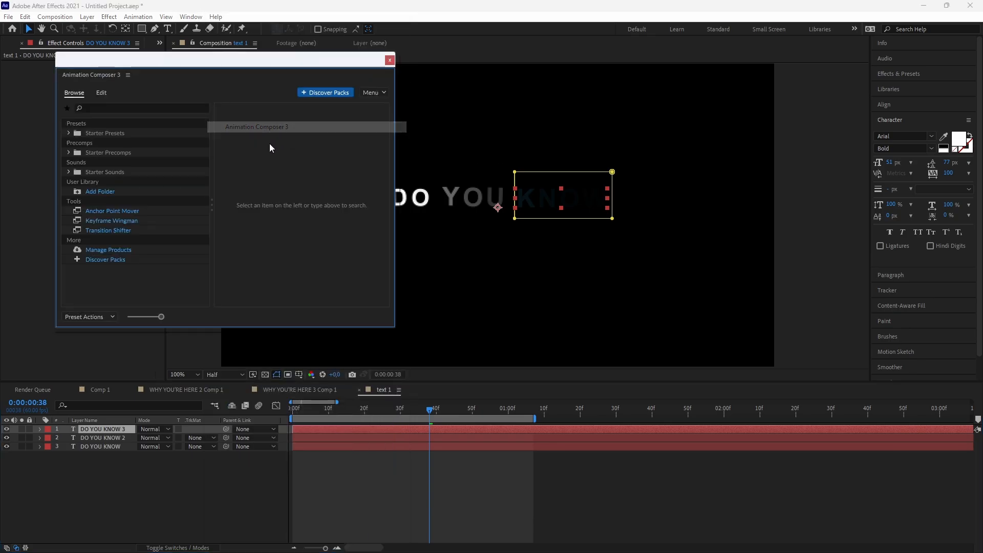
click(113, 182)
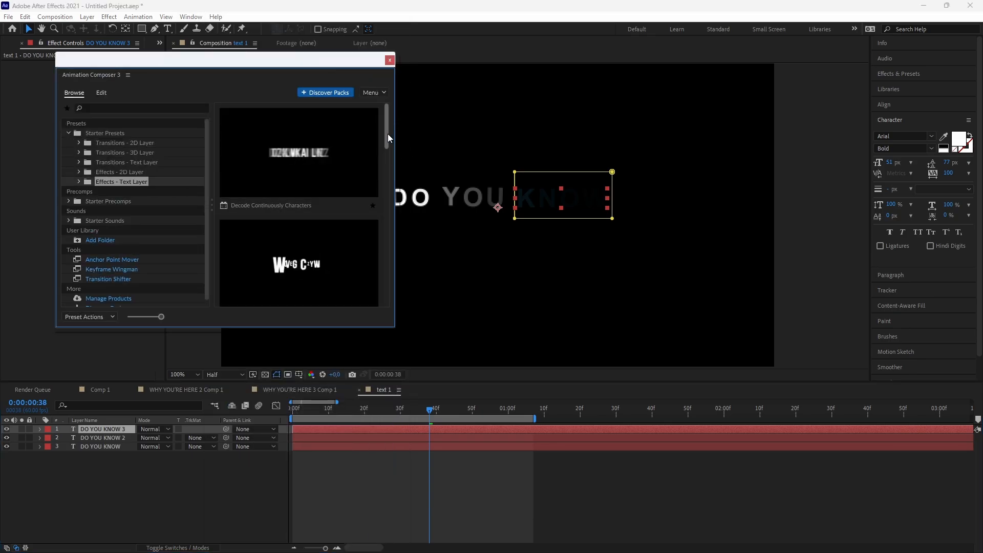
drag(388, 134, 374, 316)
click(339, 286)
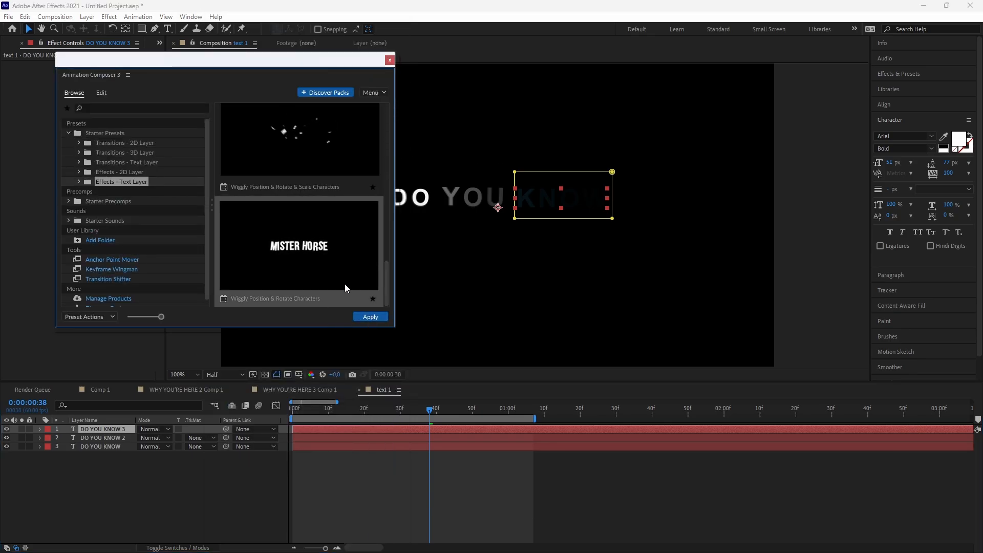
double_click(302, 253)
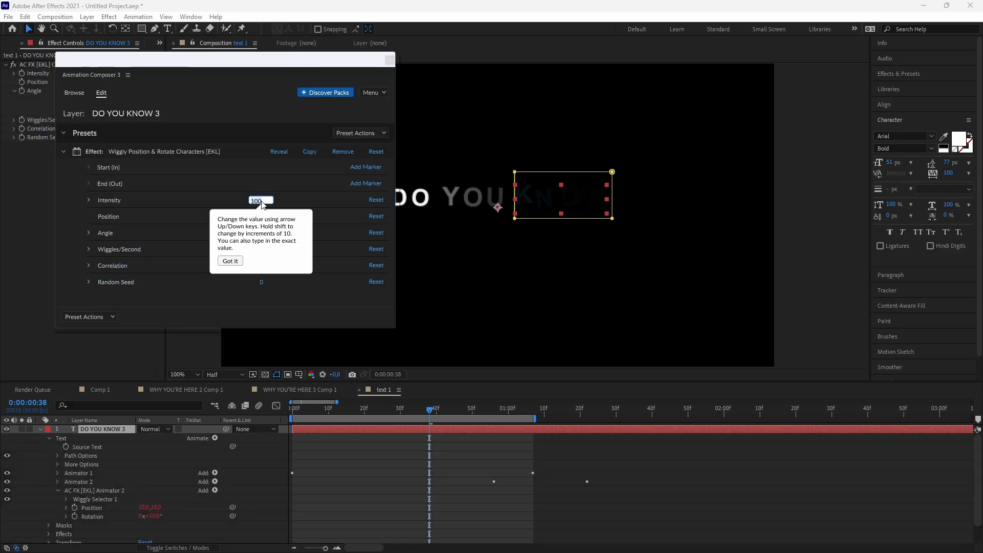
click(389, 60)
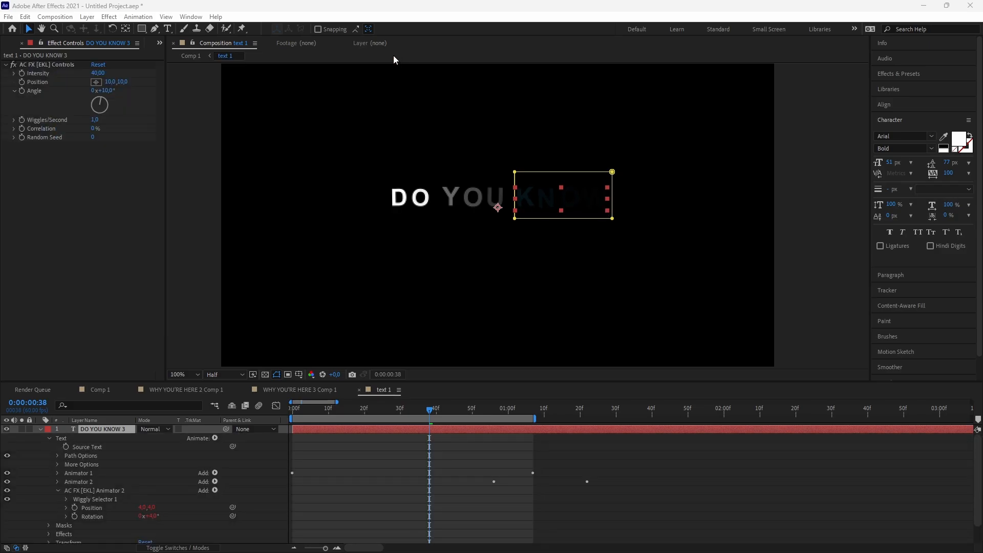
Open WHY YOU'RE HERE 3 Comp 1 and select the HERE text layer at frame 22
click(281, 390)
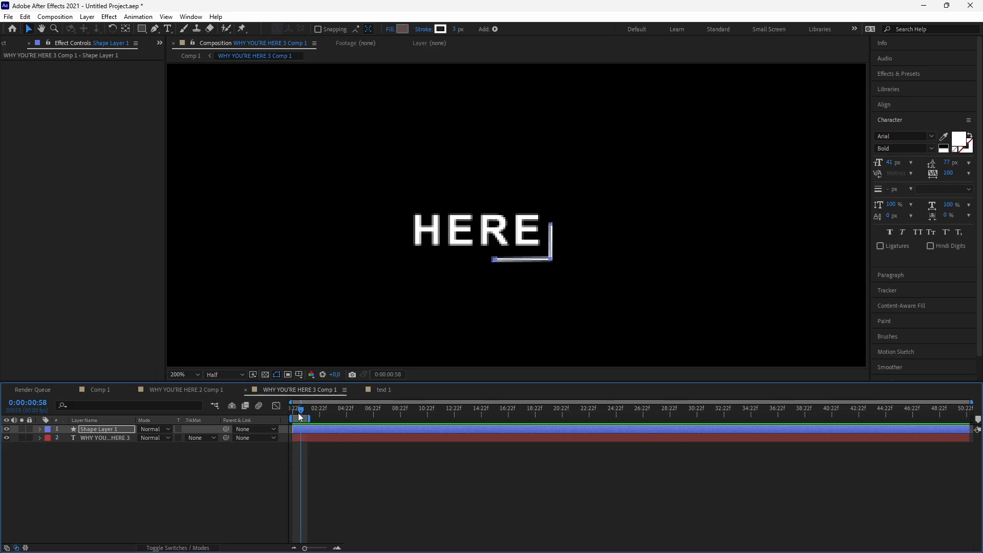
drag(301, 413, 292, 419)
click(309, 438)
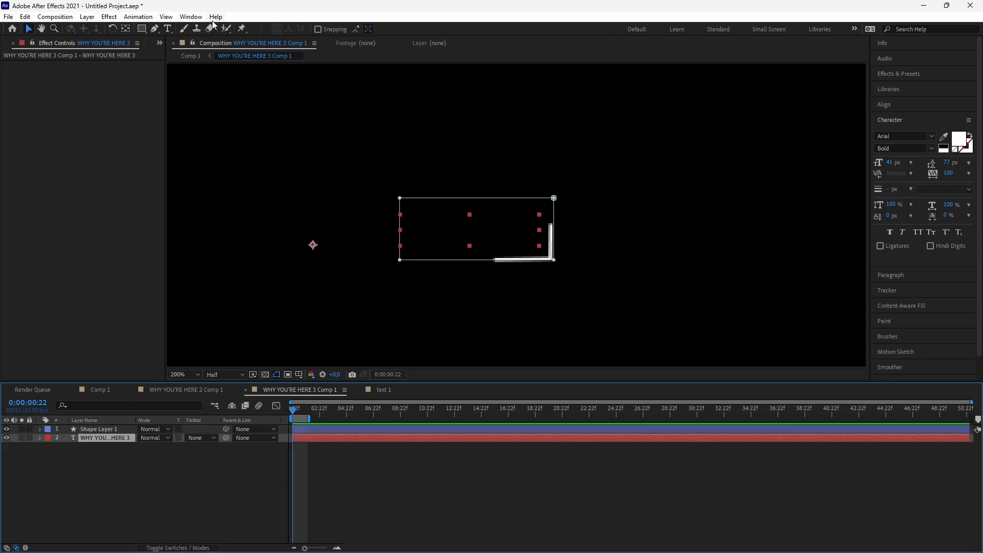
Apply Animation Composer 3's Wiggly Position & Rotate Characters preset to the HERE text layer with an intensity of 40
click(194, 18)
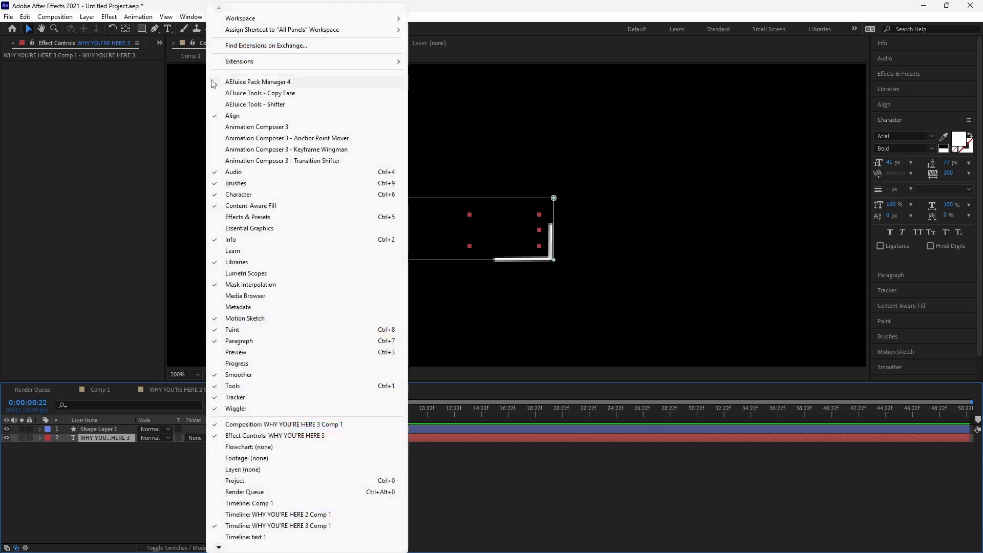
click(254, 127)
click(119, 133)
click(69, 134)
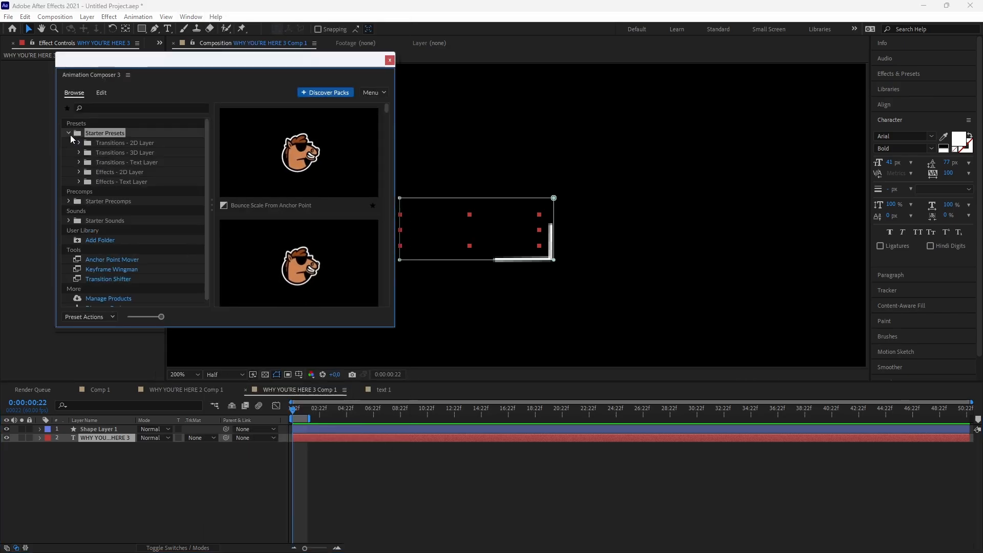
click(121, 182)
drag(387, 110, 390, 309)
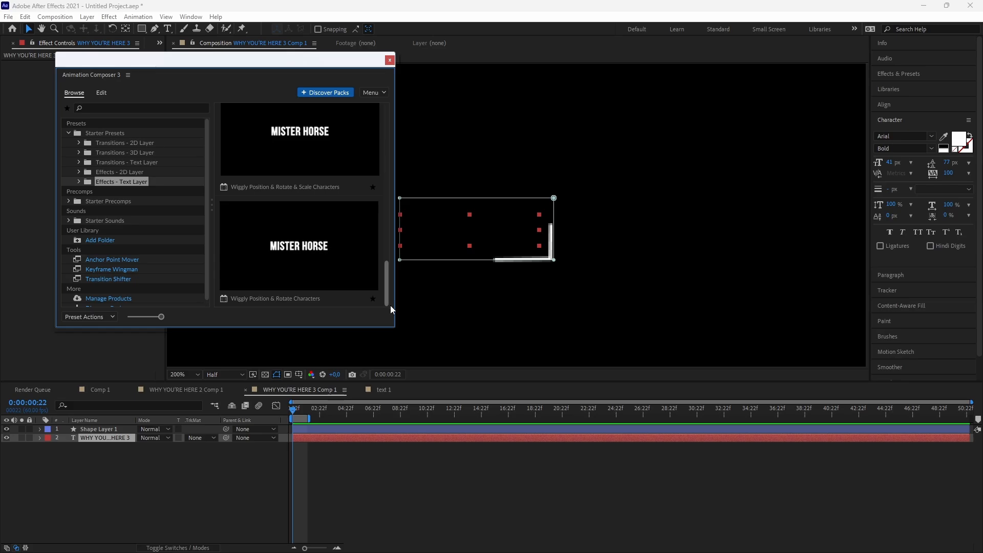
click(327, 228)
click(370, 316)
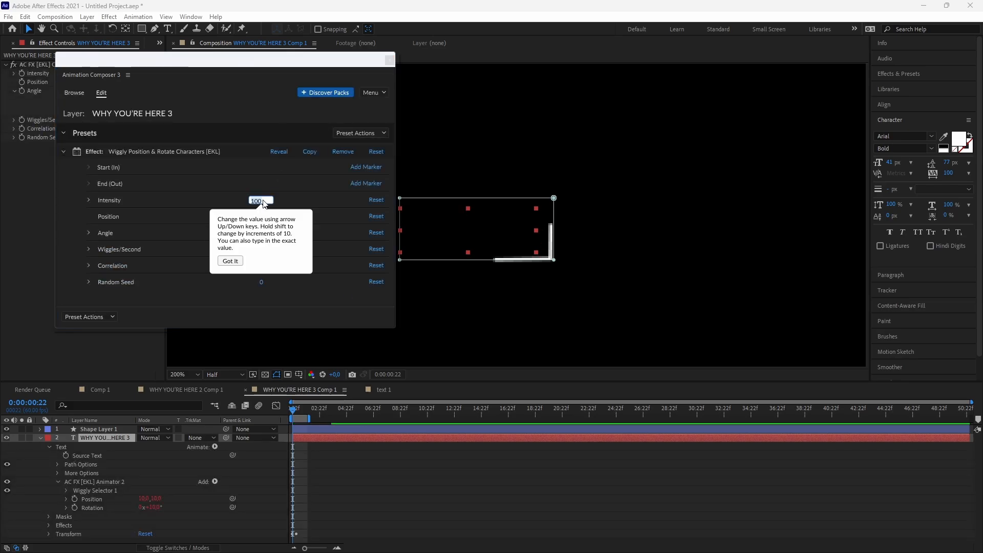
text(40)
click(389, 60)
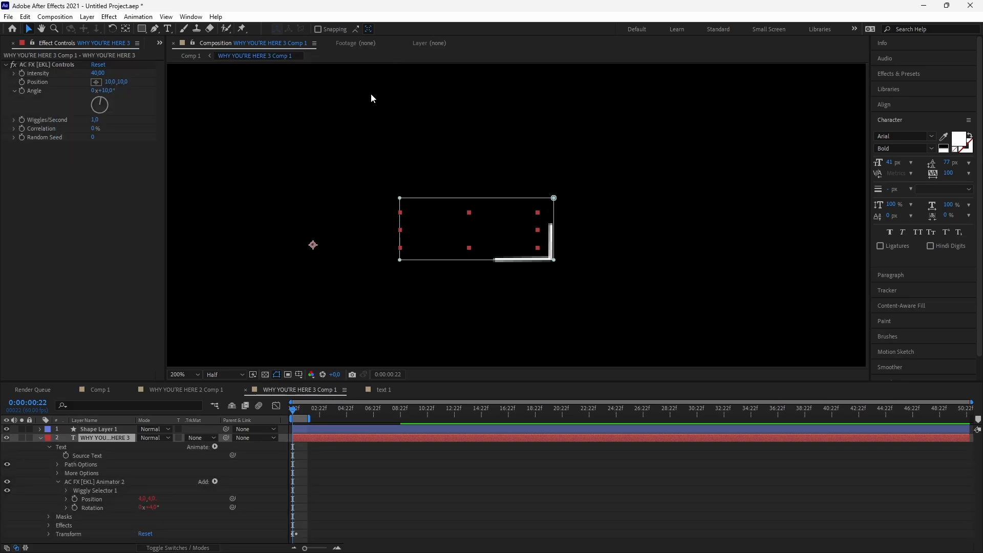
Return to Comp 1, scrub through the title animation, and select the WHY text layer at frame 34
click(105, 391)
drag(335, 409, 404, 404)
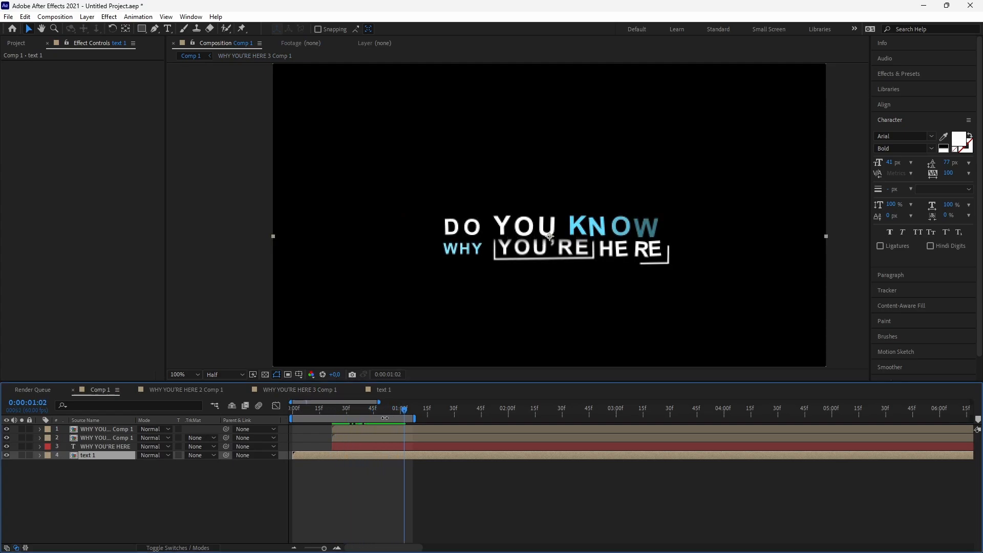
click(365, 441)
click(362, 446)
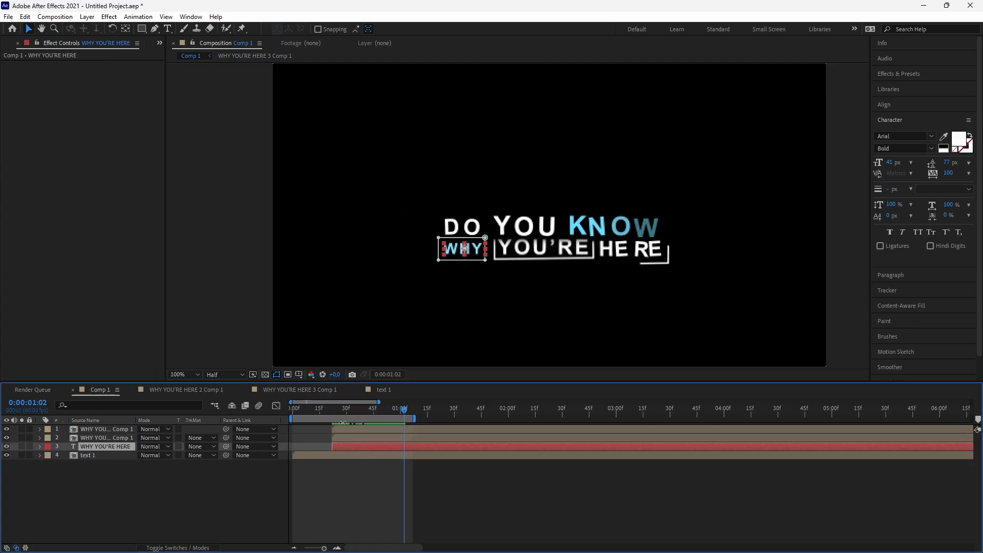
drag(339, 414, 354, 409)
Apply Animation Composer 3's Wiggly Position & Rotate Characters preset to the WHY text layer with an intensity of 40
click(191, 17)
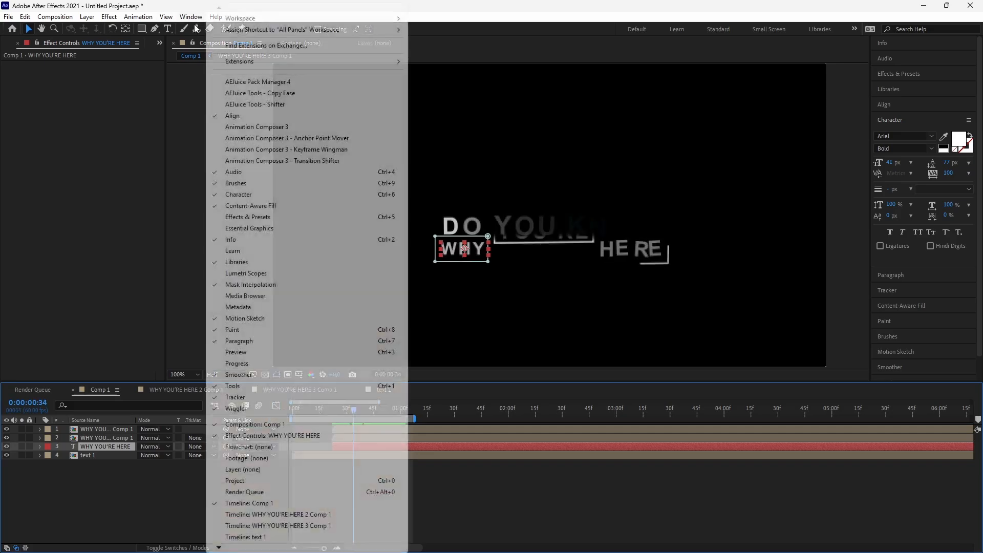
click(230, 126)
click(68, 134)
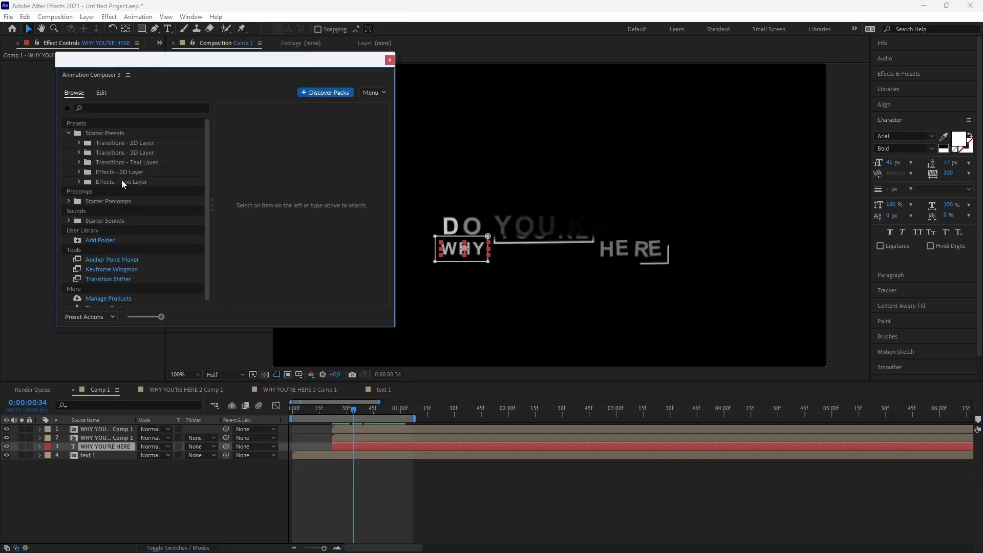
click(130, 182)
drag(385, 135, 389, 303)
click(327, 280)
click(367, 317)
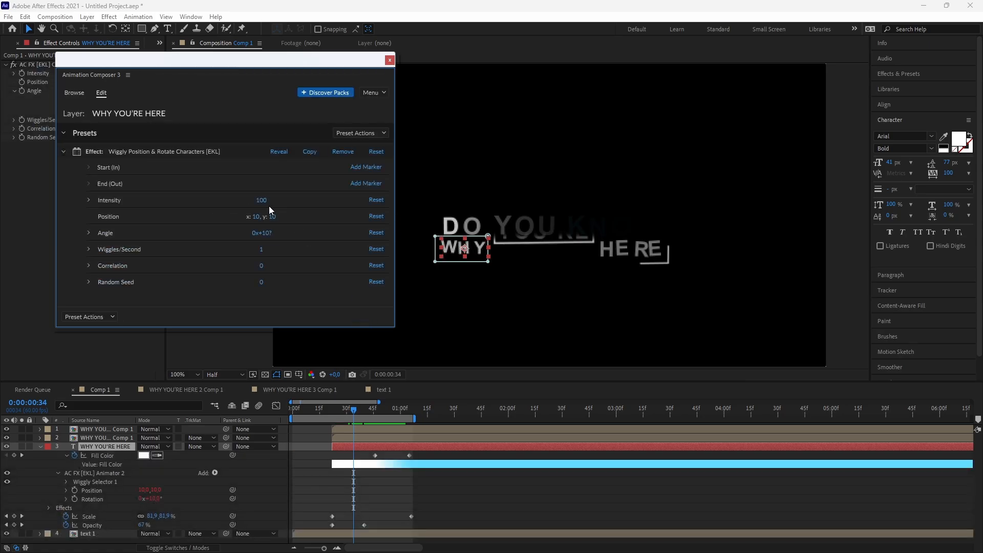
click(266, 201)
key(Return)
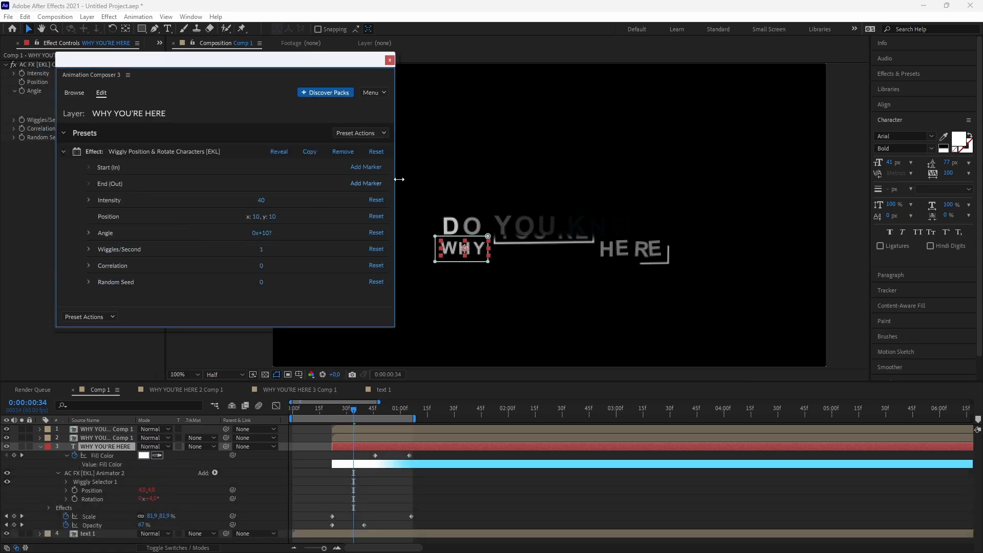
click(389, 60)
Scrub Comp 1 to the one-second mark to check WHY, and open WHY YOU'RE HERE 2 Comp 1
drag(361, 410, 401, 410)
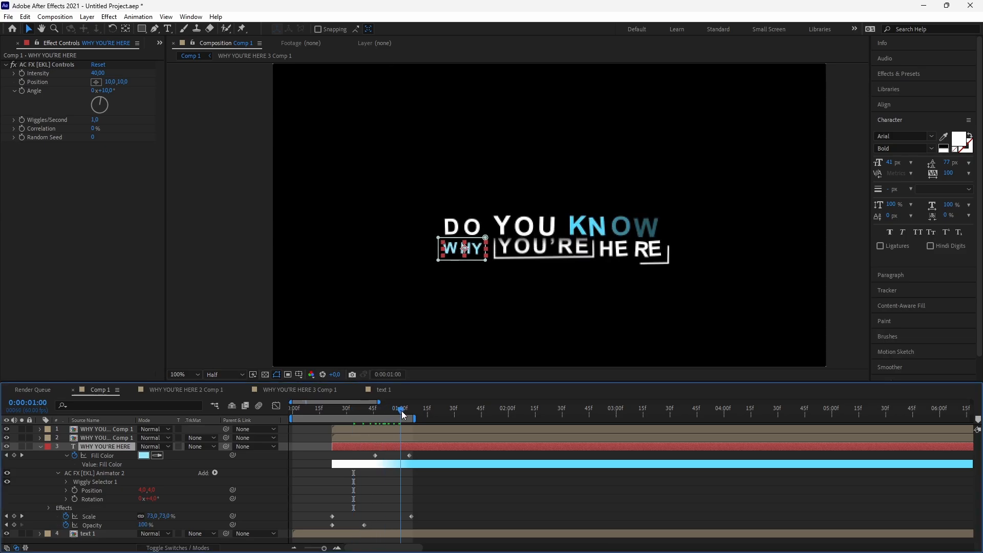
double_click(105, 441)
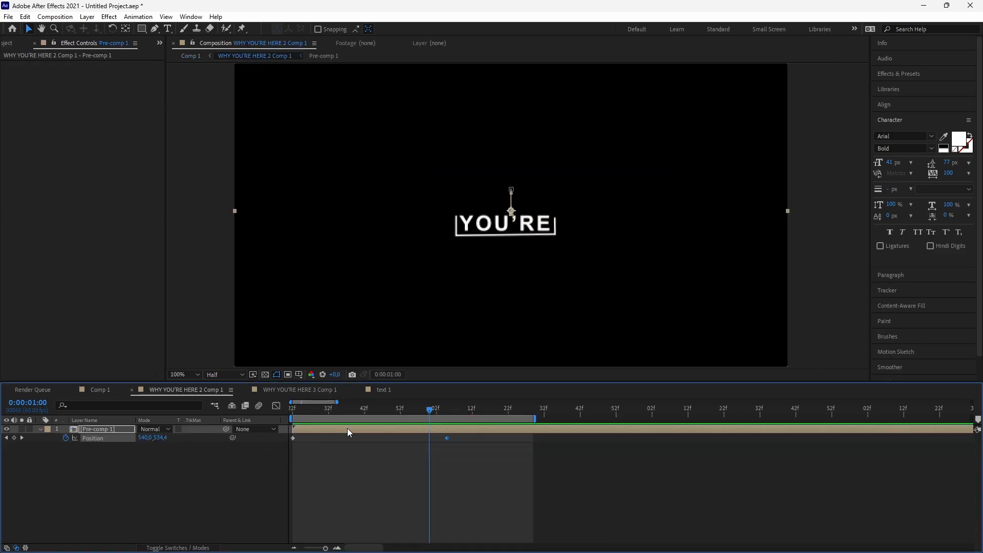
Open Pre-comp 1 and apply Animation Composer 3's Wiggly Position & Rotate Characters preset to the YOU'RE text layer
double_click(334, 429)
click(339, 437)
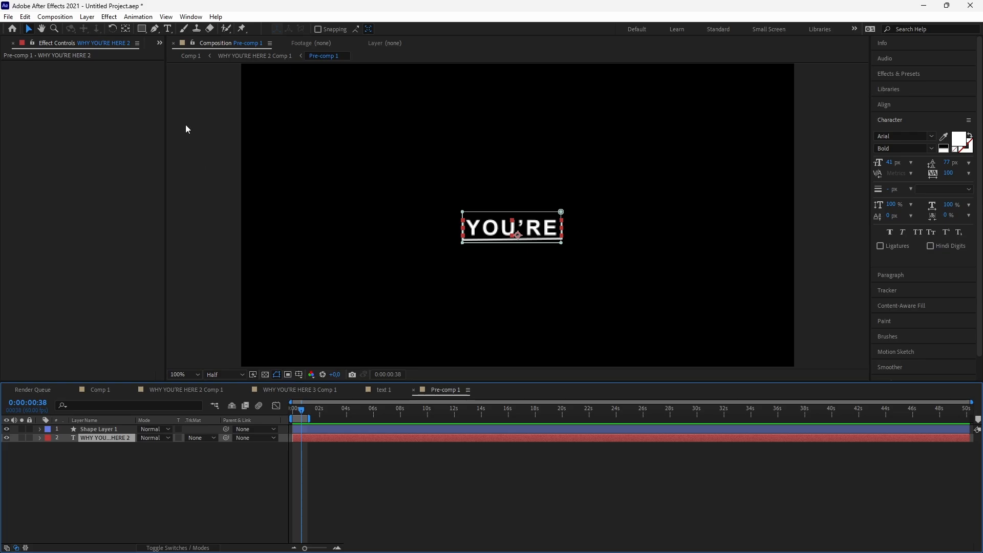
click(190, 17)
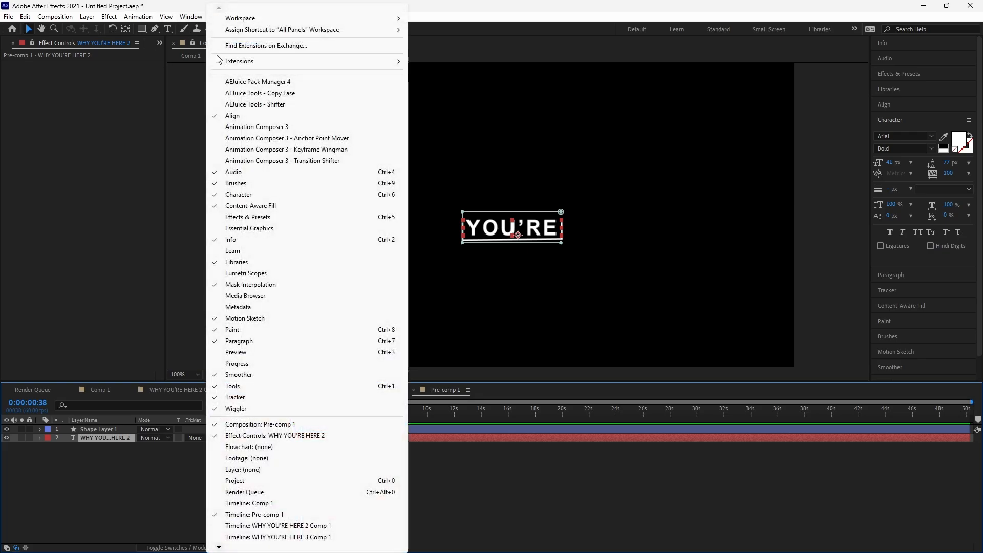
click(256, 127)
click(69, 133)
click(132, 183)
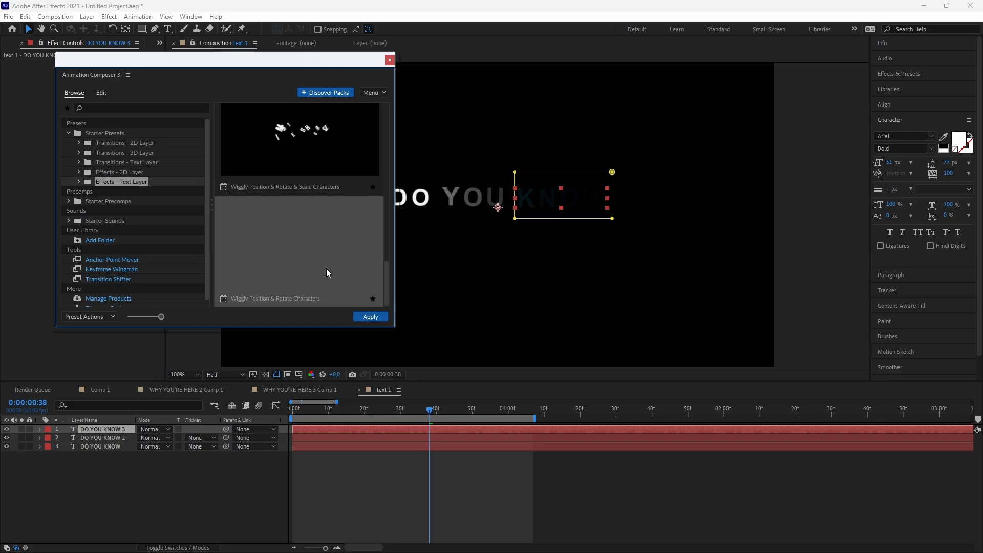
double_click(327, 269)
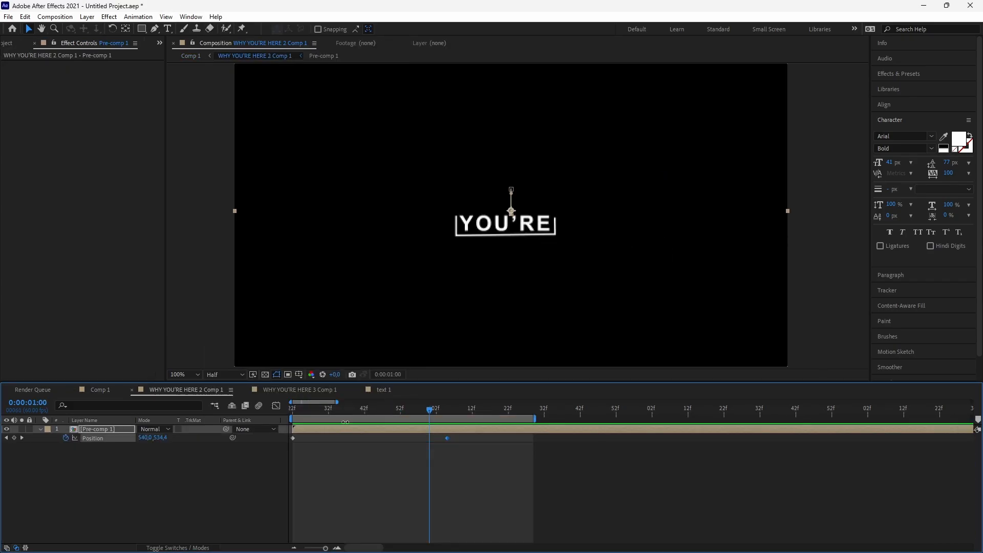
click(191, 17)
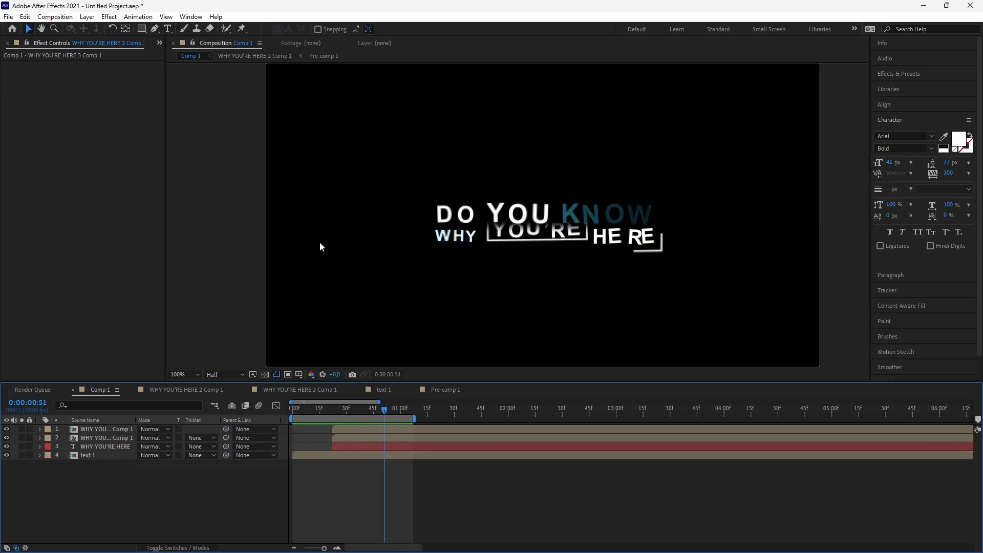
key(ctrl+a)
key(ctrl+shift+c)
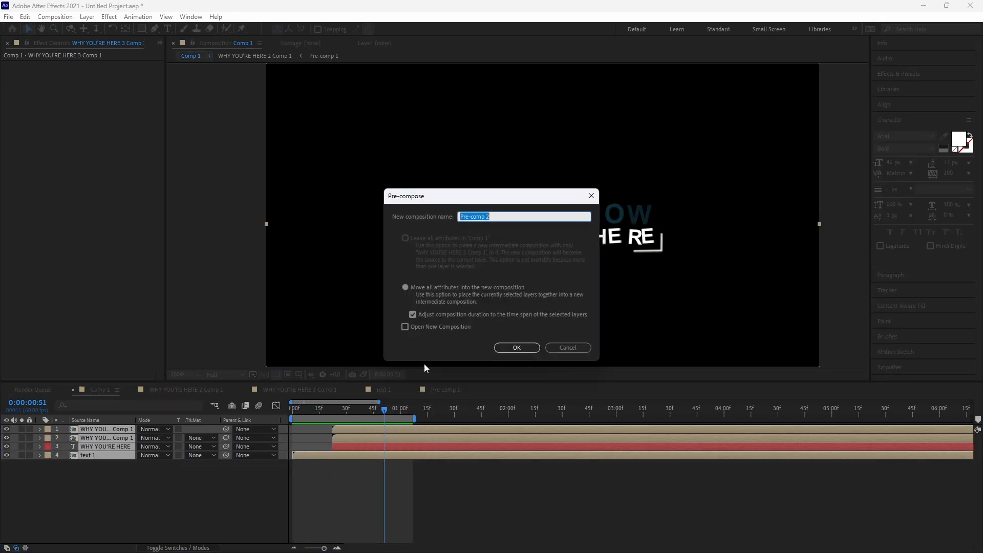
key(Return)
key(ctrl+space)
text(gau)
click(358, 442)
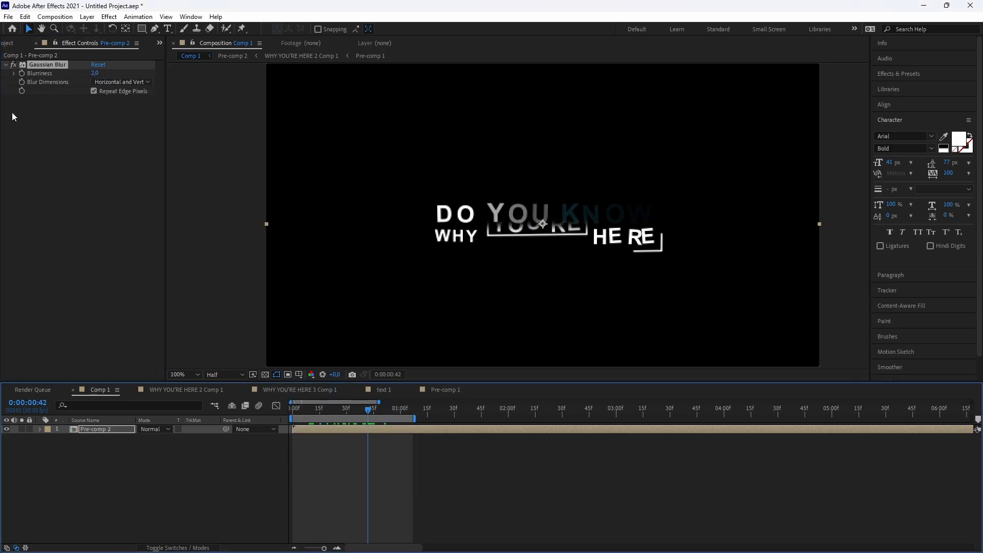
click(96, 109)
text(250)
key(Return)
key(ctrl+space)
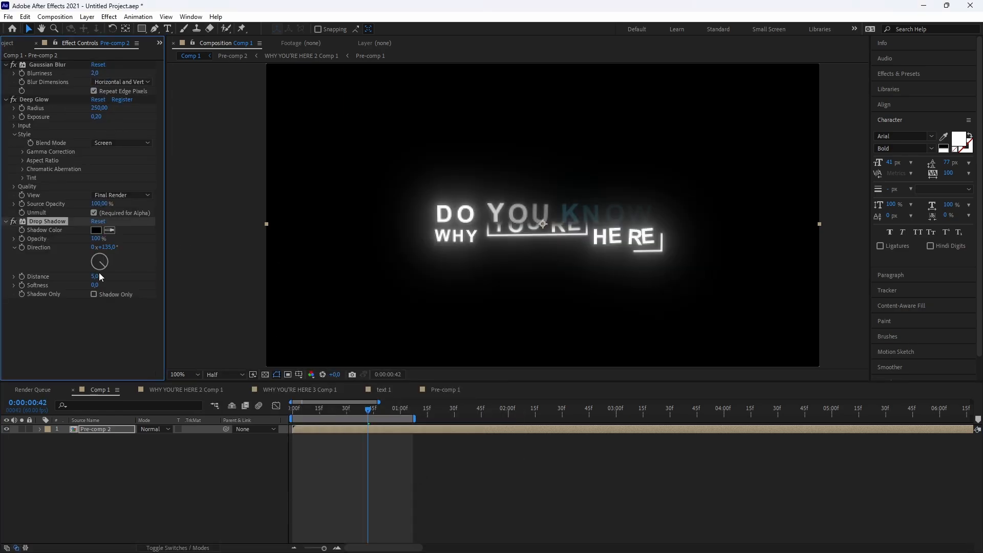
click(95, 285)
text(9)
click(49, 222)
key(ctrl+d)
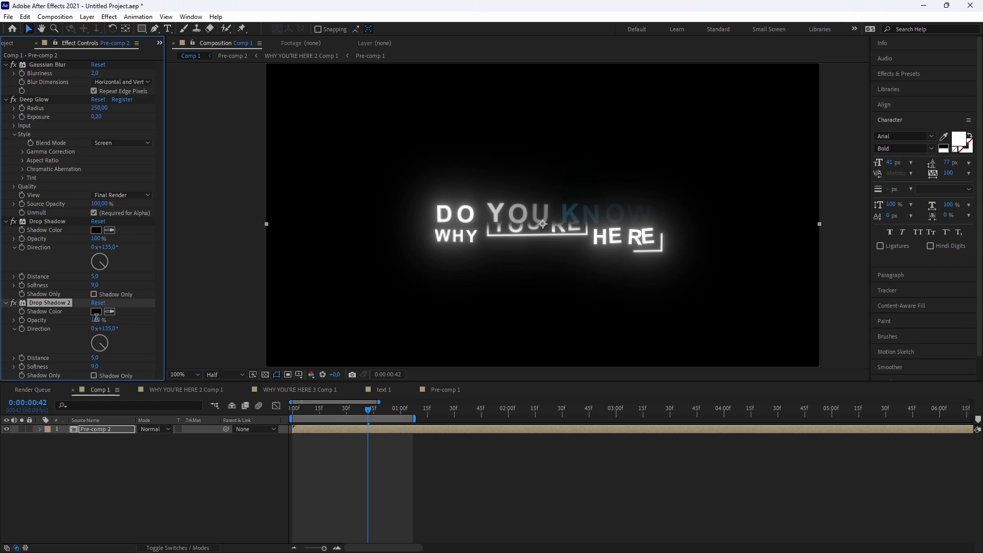
click(97, 320)
text(33)
click(371, 496)
key(Home)
key(space)
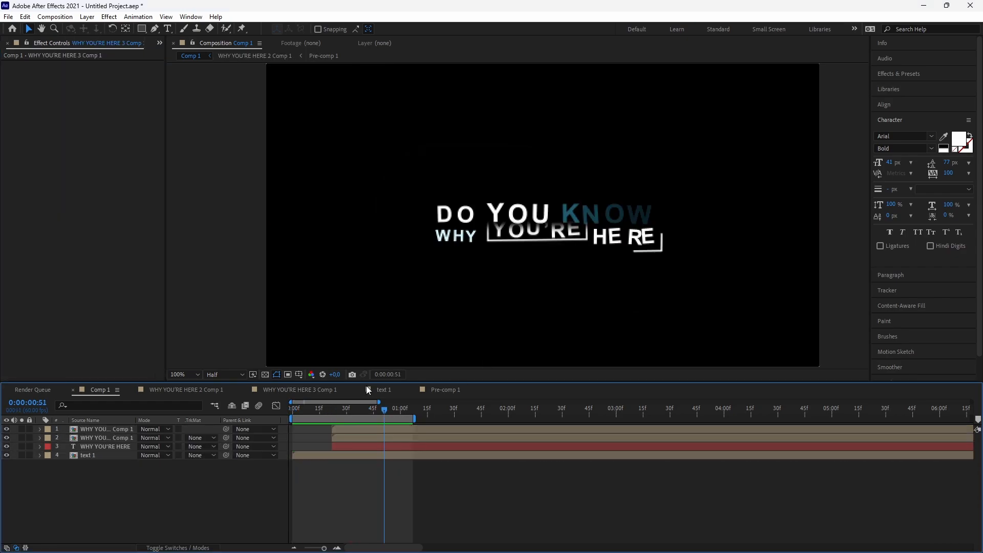
Pre-compose all four layers of Comp 1 as Pre-comp 2, moving all attributes into the new composition
click(378, 428)
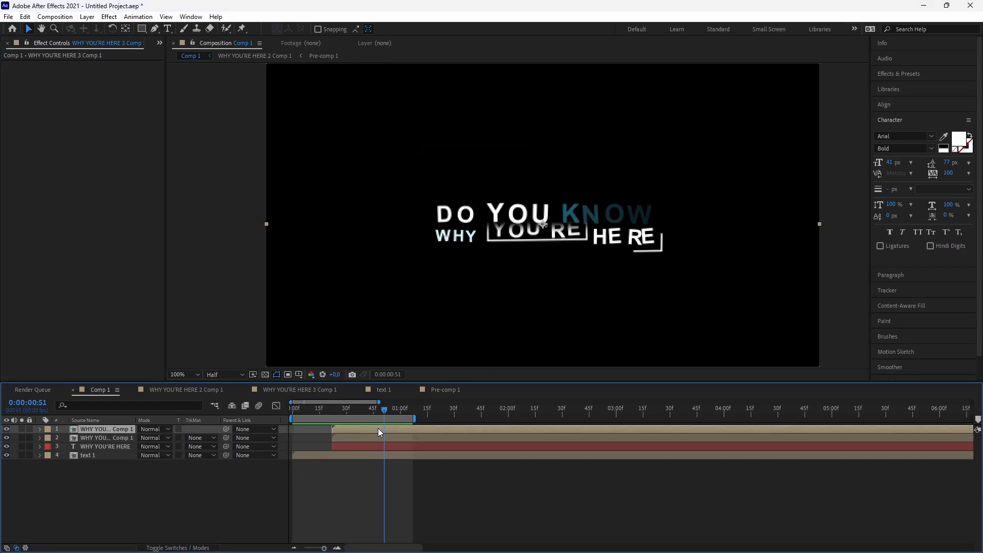
shift+click(367, 454)
right_click(367, 454)
click(410, 395)
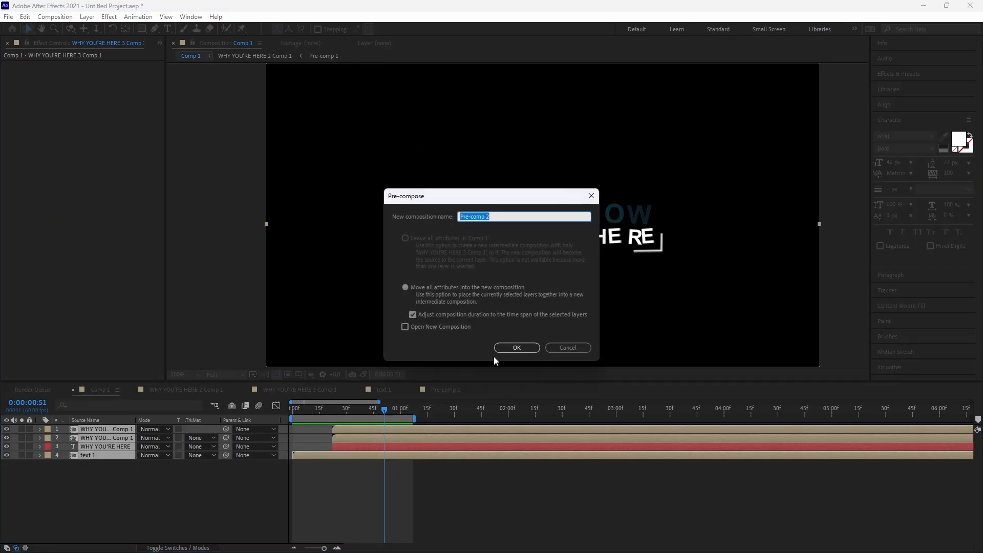
click(507, 348)
Add a Gaussian Blur effect to Pre-comp 2 with a blurriness of 2
key(ctrl+space)
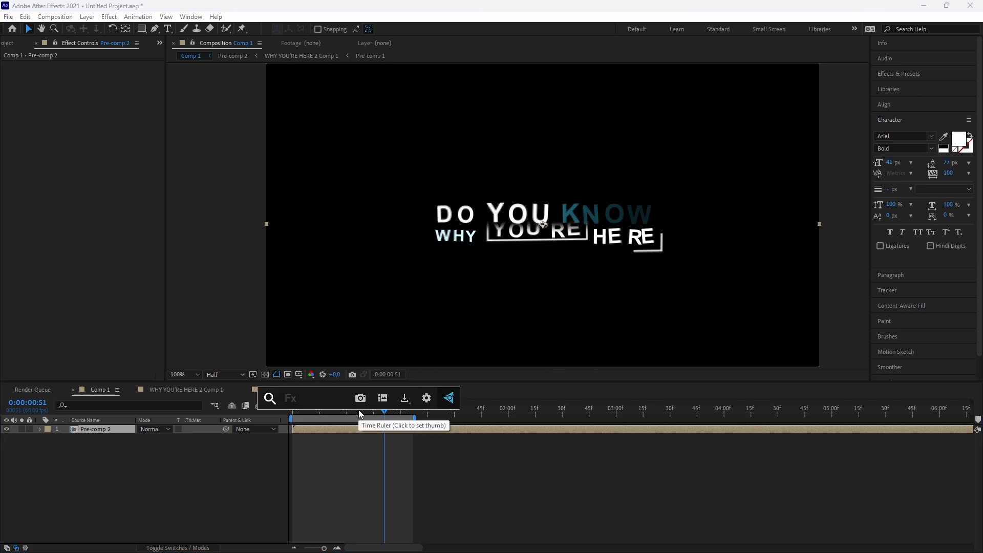
text(gau)
key(Down)
key(Return)
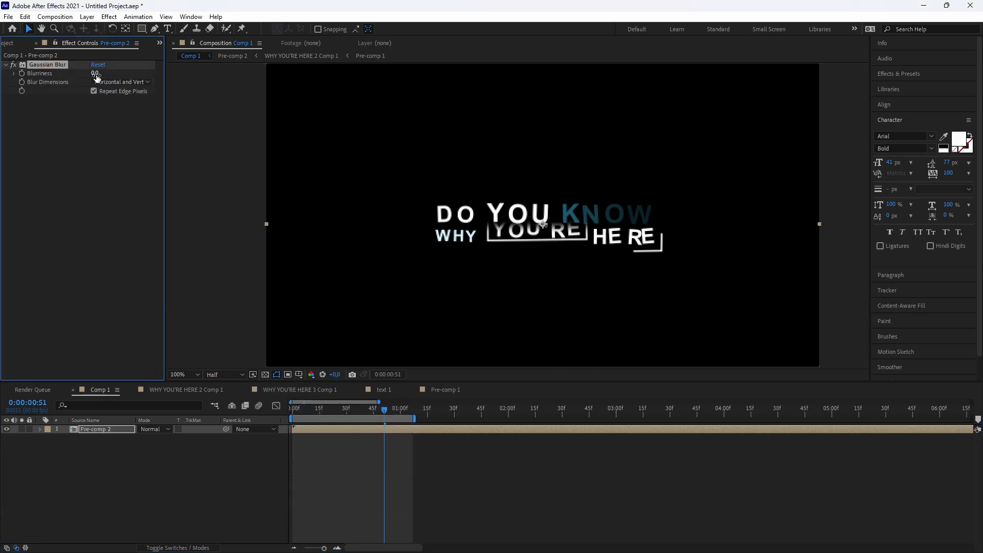
text(2)
key(Return)
Go to frame 42 and add Deep Glow to Pre-comp 2 with an exposure of 0.20 and a radius of 250
mouse_move(356, 408)
mouse_down()
mouse_move(342, 413)
mouse_move(368, 413)
mouse_up()
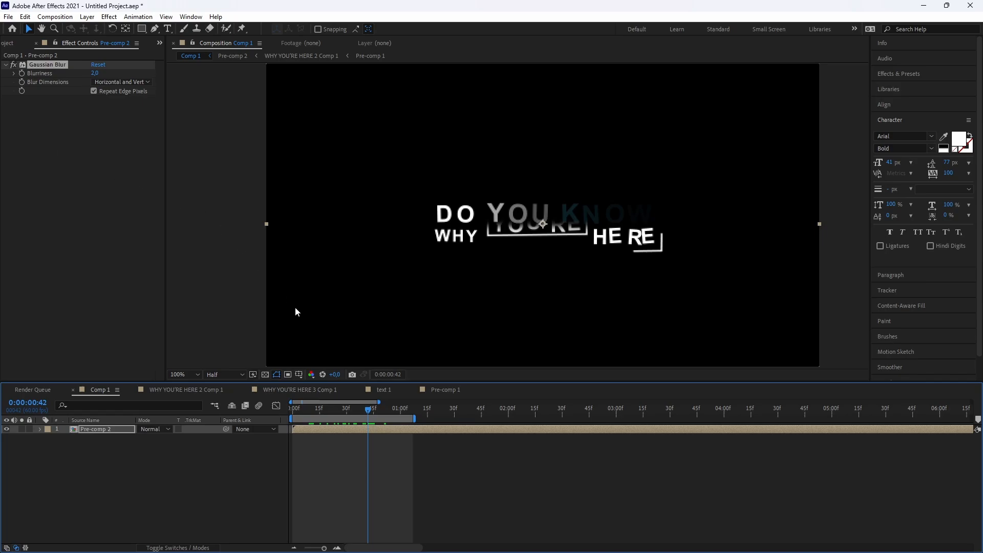
key(ctrl+space)
text(deep)
click(283, 325)
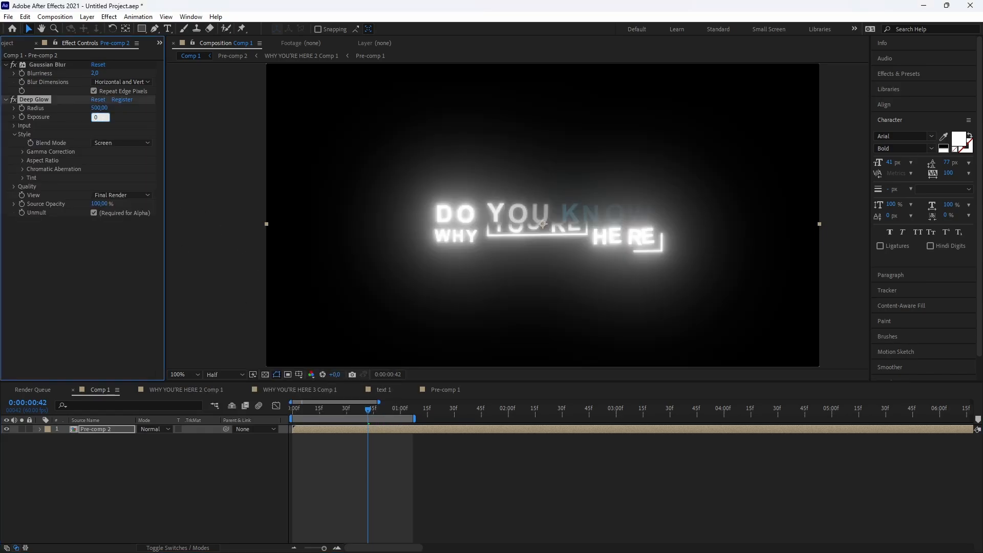
key(Return)
click(98, 108)
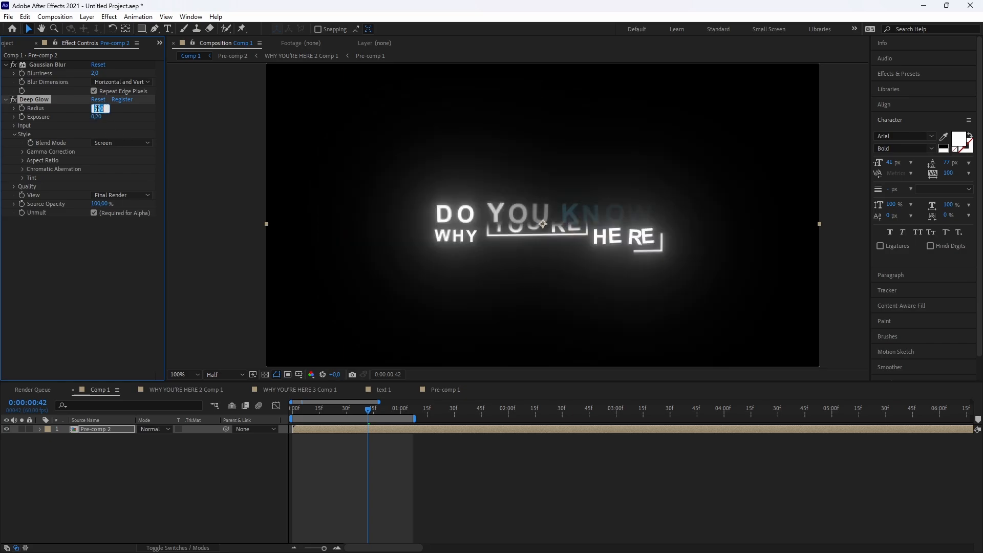
text(250)
key(Return)
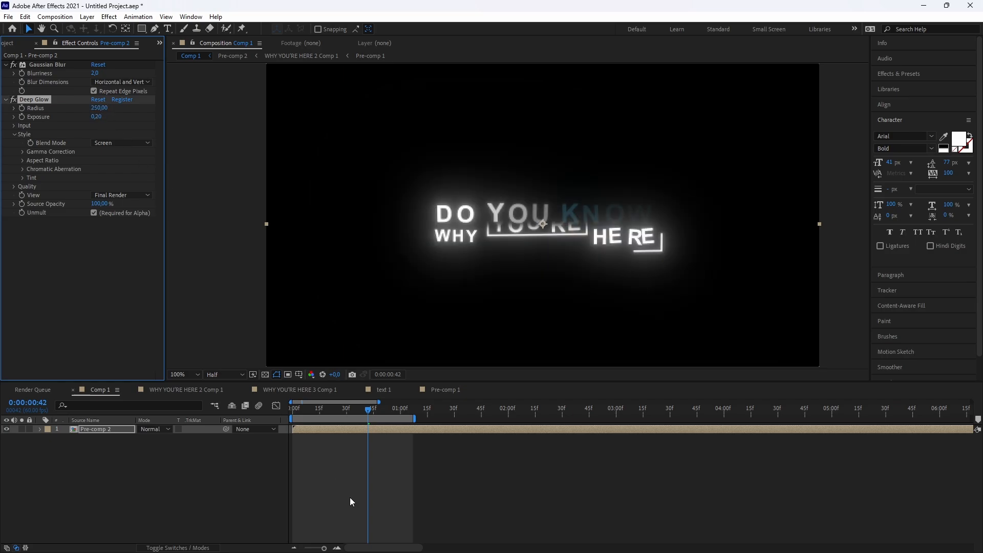
Add a Drop Shadow effect to Pre-comp 2 with a softness of 9
key(ctrl+space)
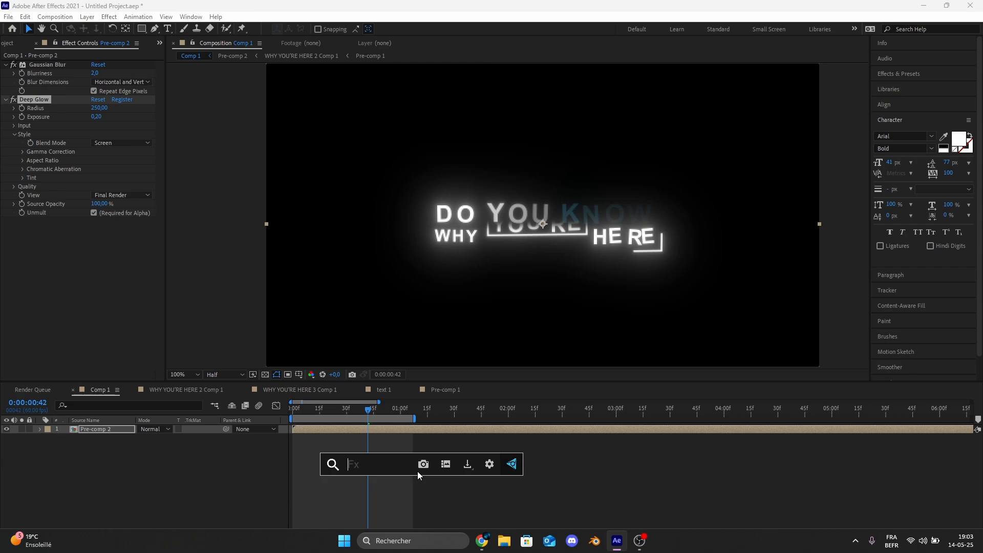
text(drop)
key(Return)
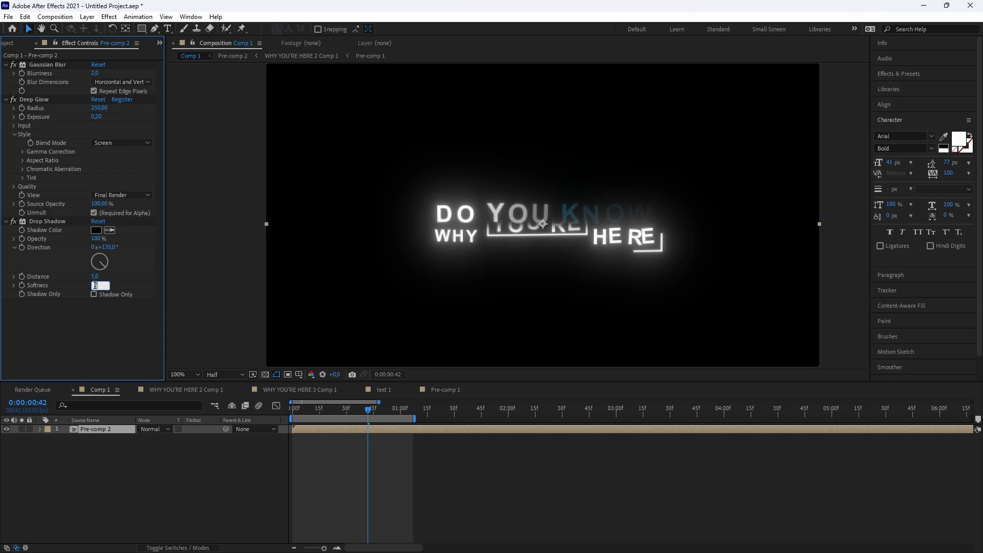
Duplicate the Drop Shadow effect, set the copy's opacity to 33%, and play the title animation from the start
key(ctrl+d)
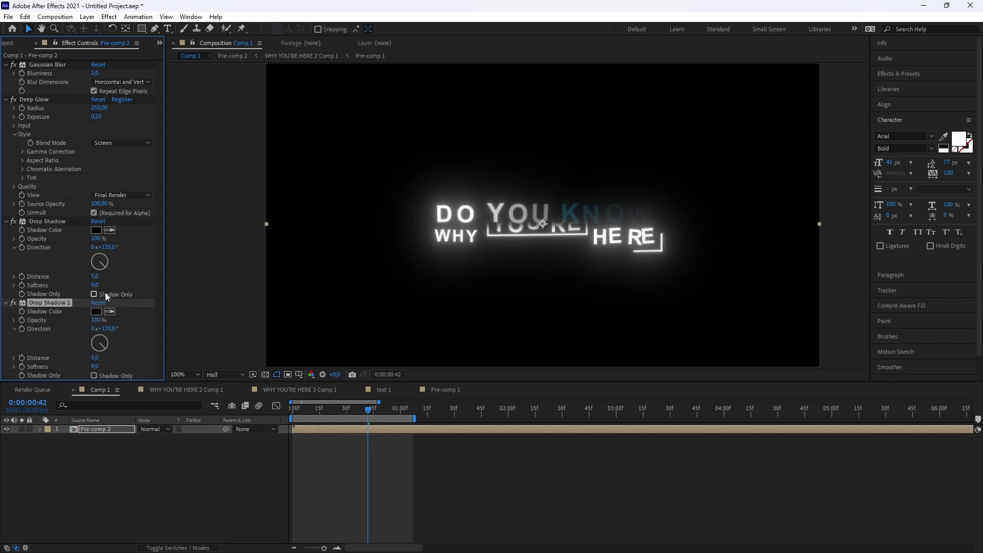
click(96, 320)
text(33)
click(342, 461)
click(291, 411)
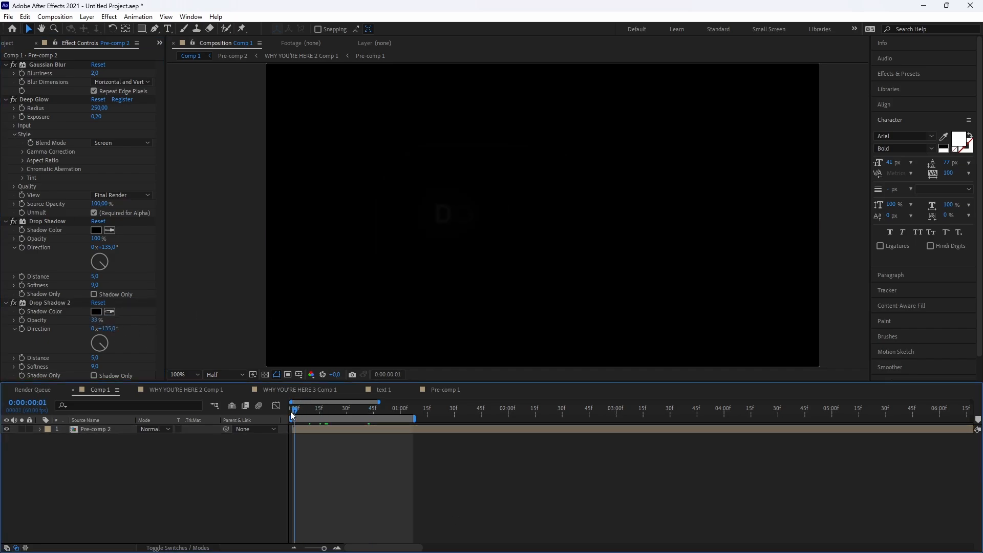
key(space)
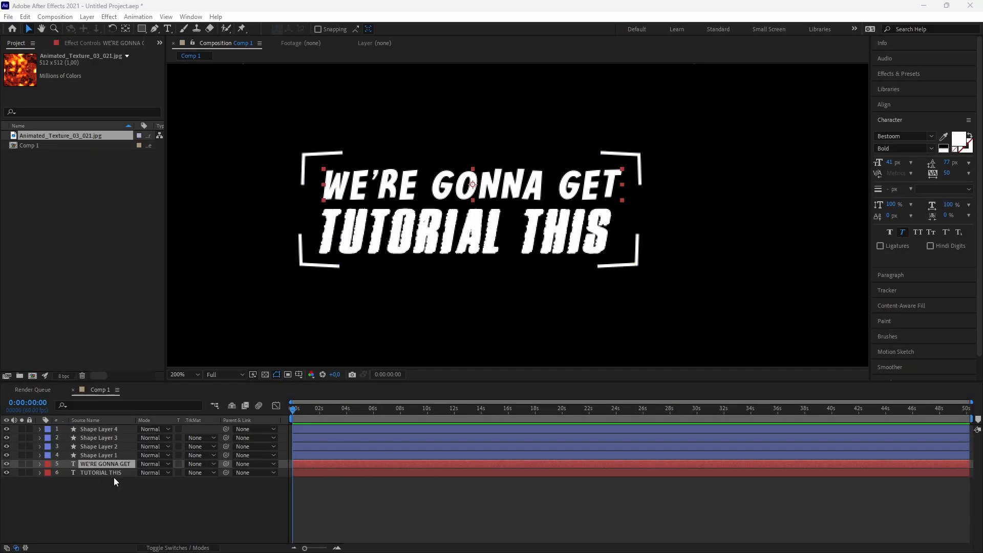
Examine the font and character settings of the WE'RE GONNA GET and TUTORIAL THIS text layers
double_click(336, 463)
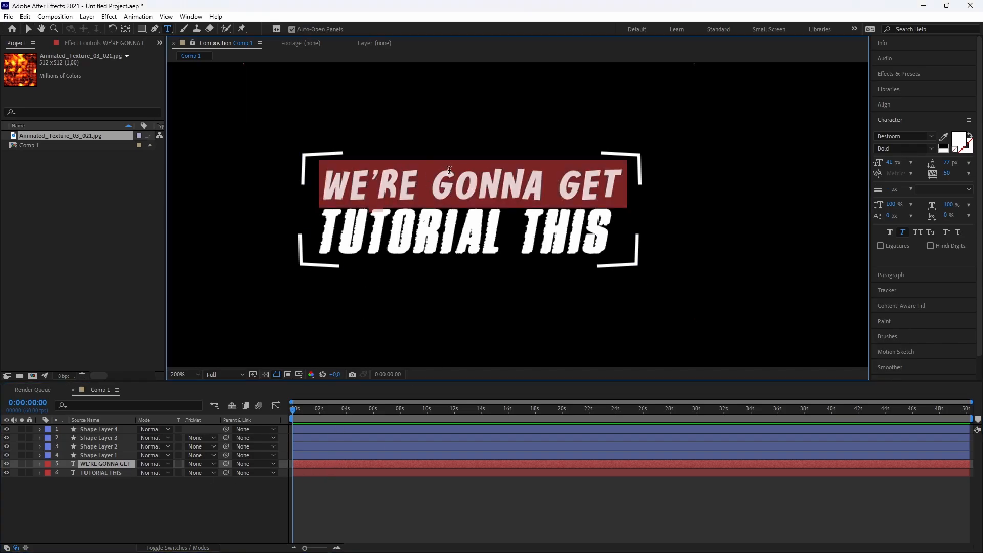
drag(431, 177, 580, 180)
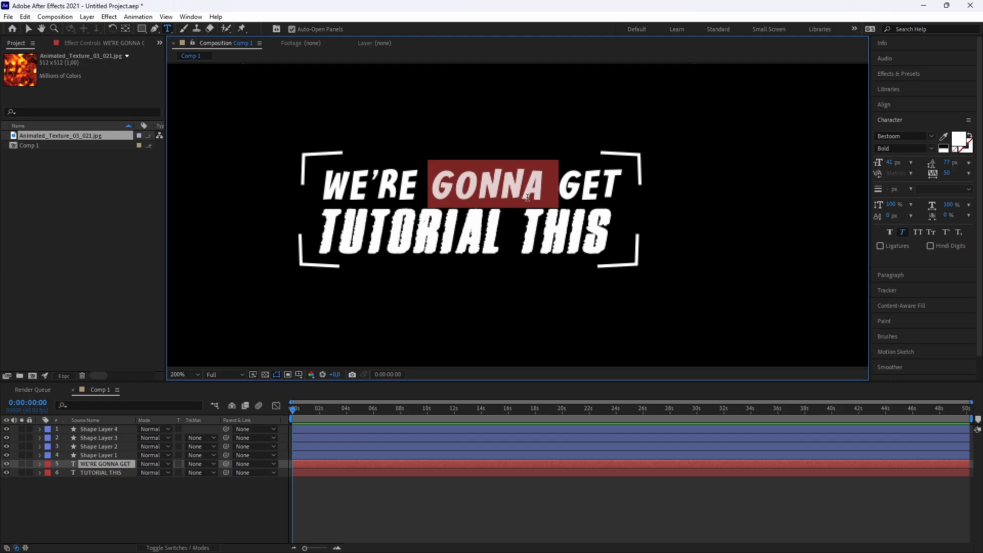
click(390, 500)
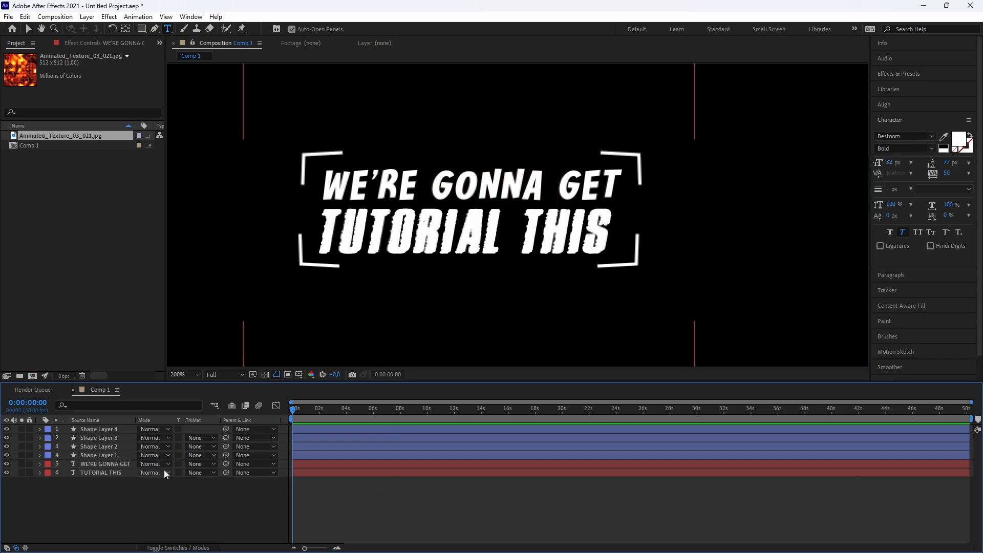
click(106, 473)
double_click(328, 471)
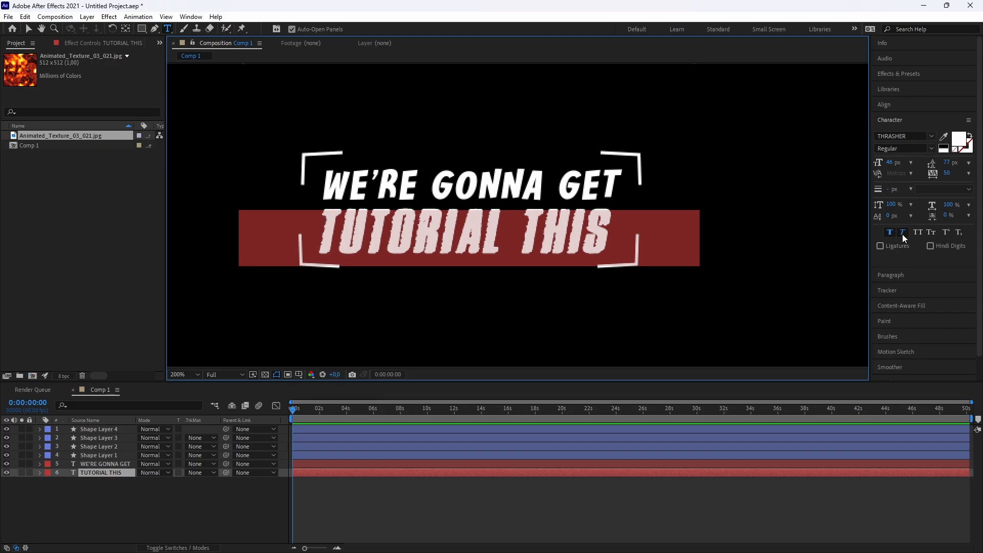
click(890, 233)
click(392, 490)
Try drawing a three-point corner bracket on Shape Layer 4 above the title with the Pen tool, converting its corner to a sharp point
click(104, 429)
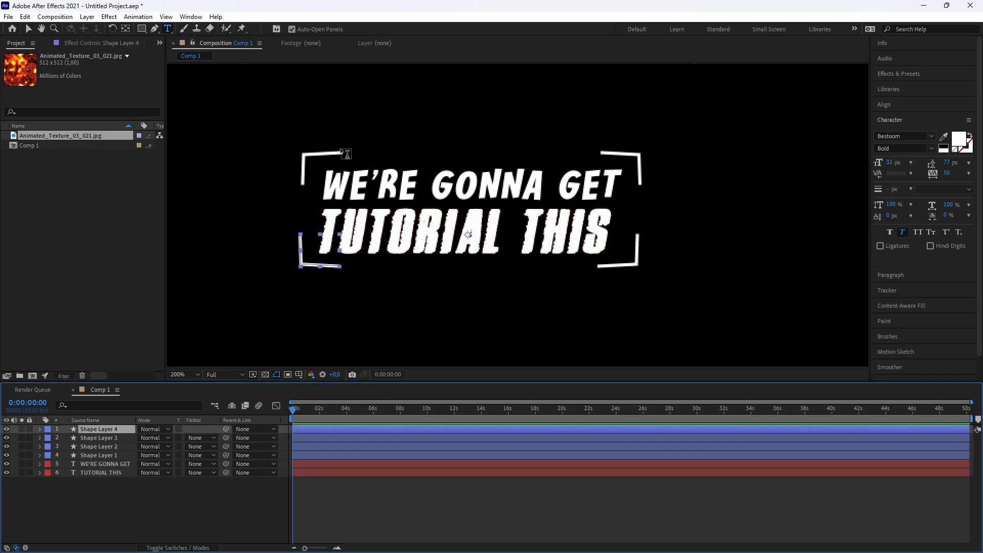
click(155, 28)
click(335, 106)
click(306, 107)
click(305, 129)
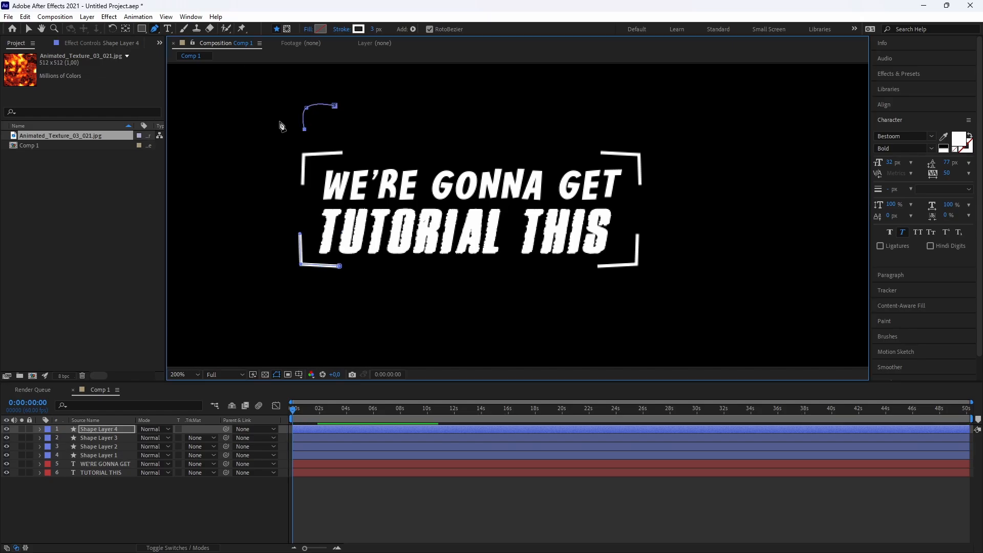
alt+click(307, 108)
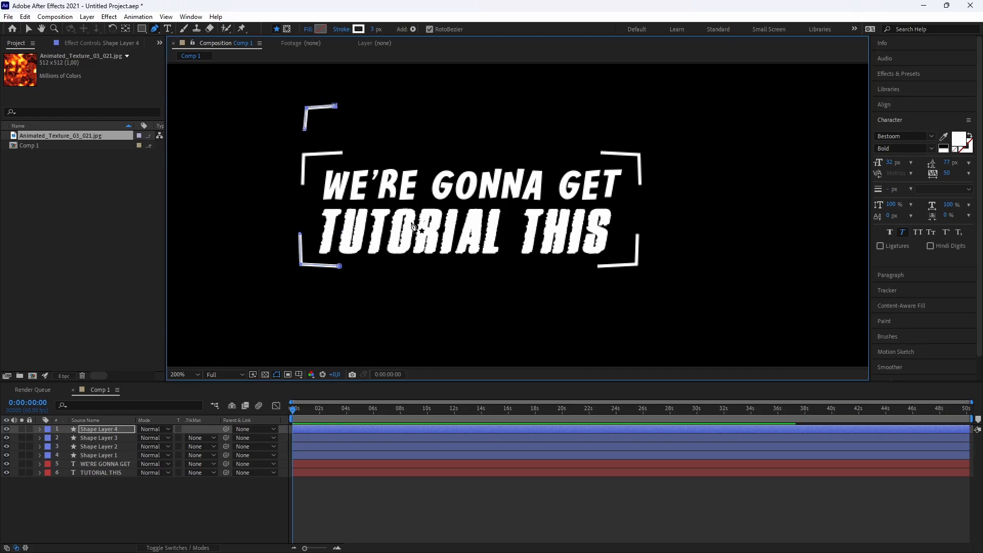
Undo the trial bracket path on Shape Layer 4 and deselect the layer
key(ctrl+z)
key(ctrl+z)
key(ctrl+z)
key(ctrl+z)
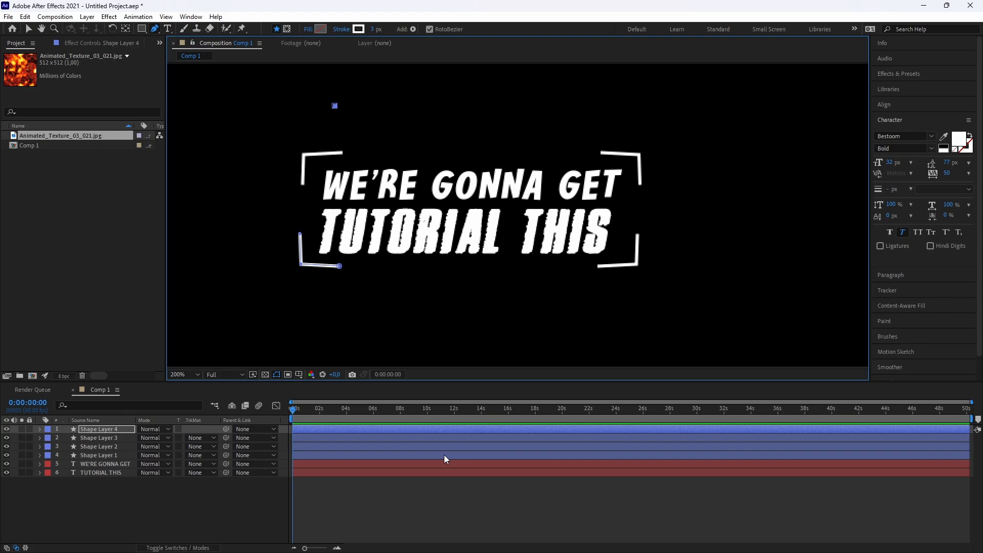
click(410, 496)
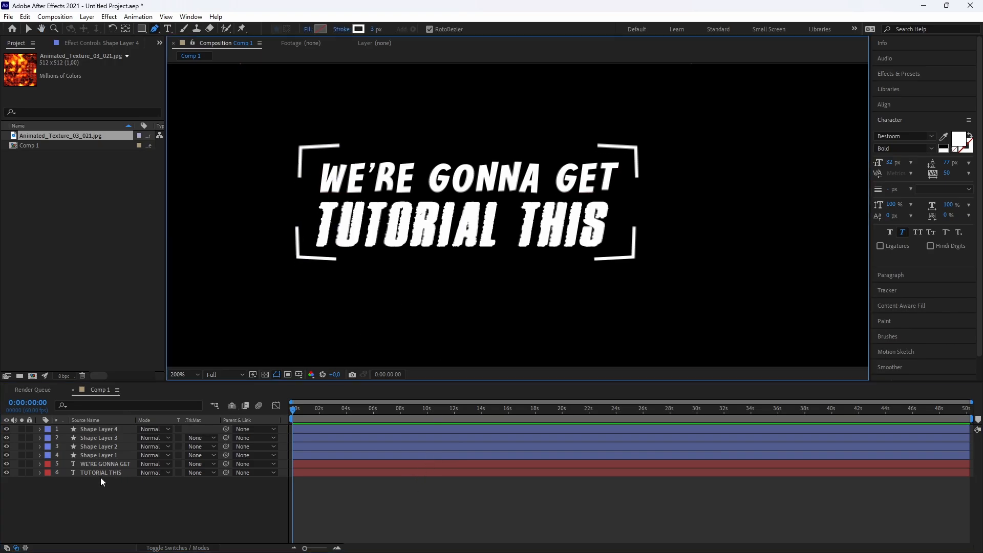
Set the font size of the word GONNA in the WE'RE GONNA GET text layer to 45 px
click(108, 464)
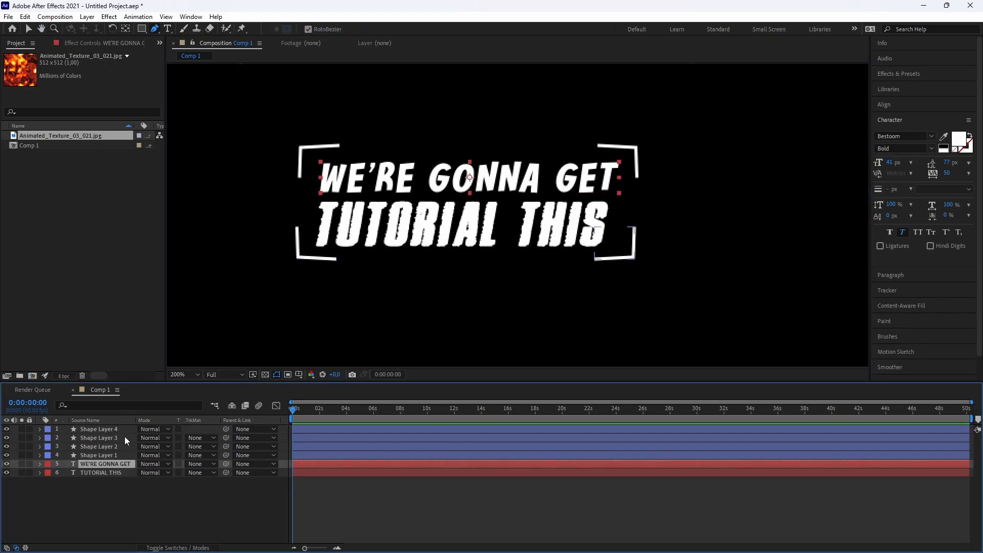
key(ctrl+t)
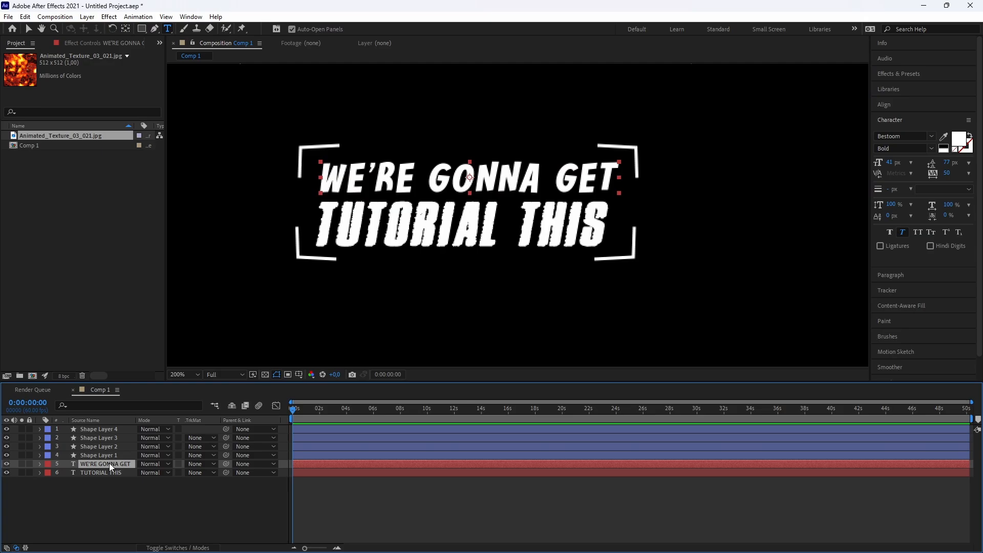
double_click(127, 464)
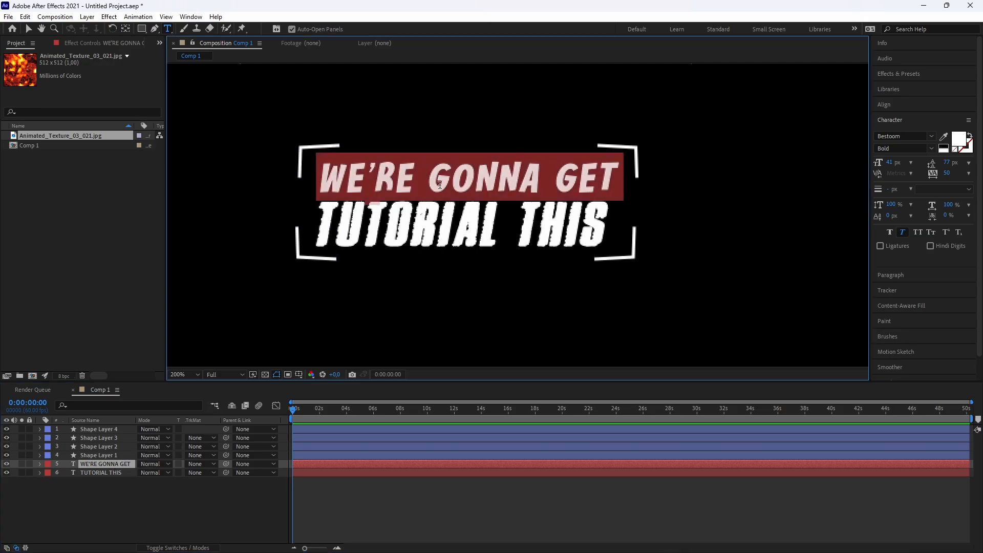
drag(435, 180, 542, 184)
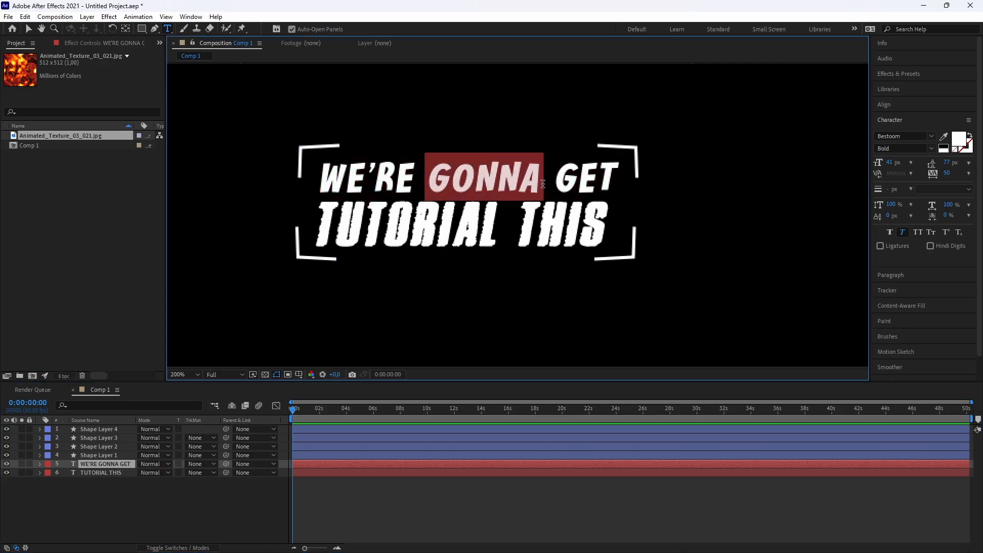
click(891, 161)
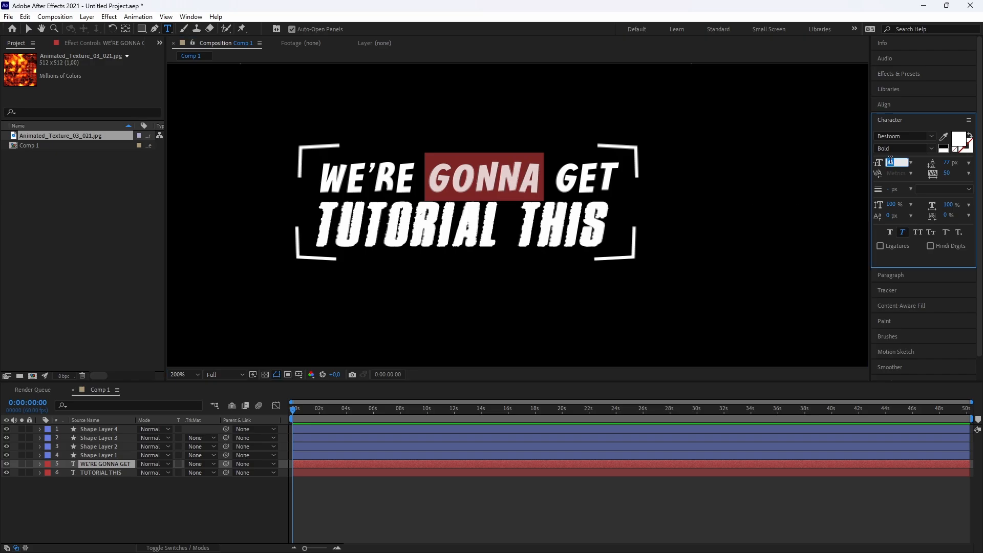
text(45)
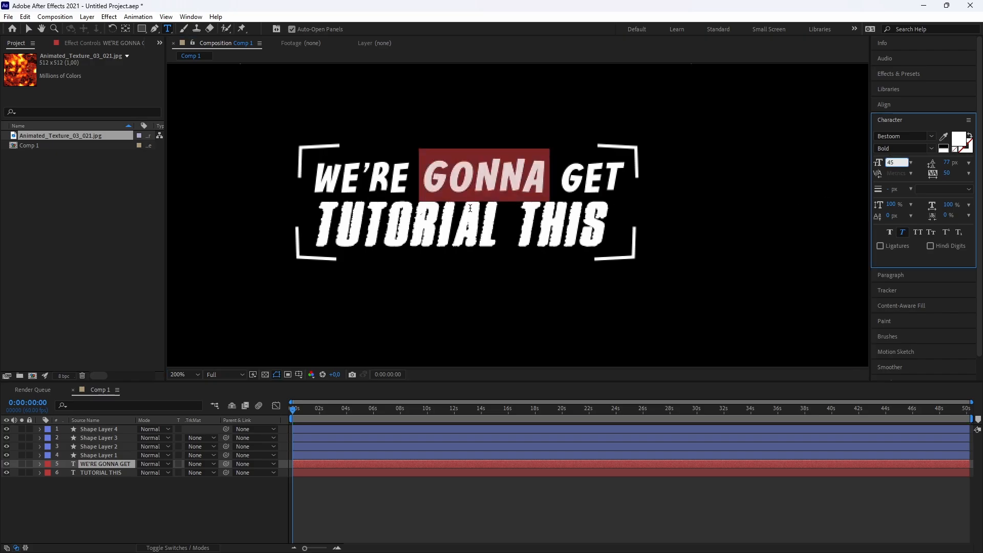
key(Return)
Set the font size of the words WE'RE and GET to 32 px each
drag(313, 179, 412, 182)
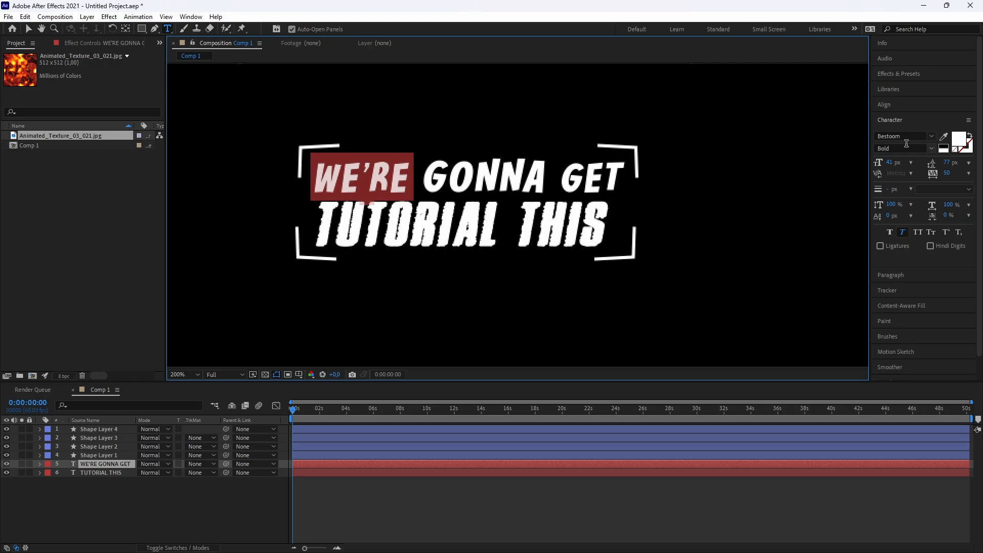
click(892, 163)
text(32)
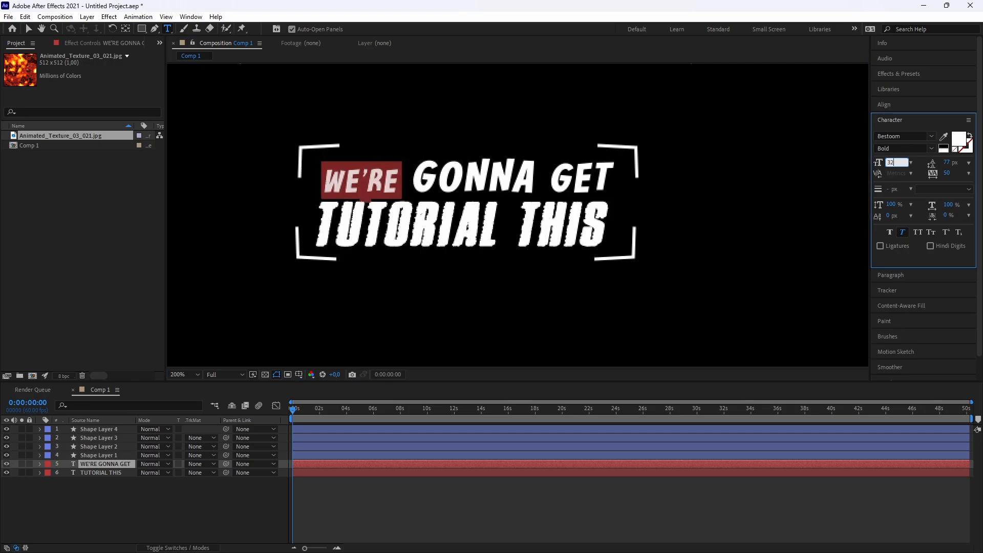
key(Return)
drag(602, 185, 619, 184)
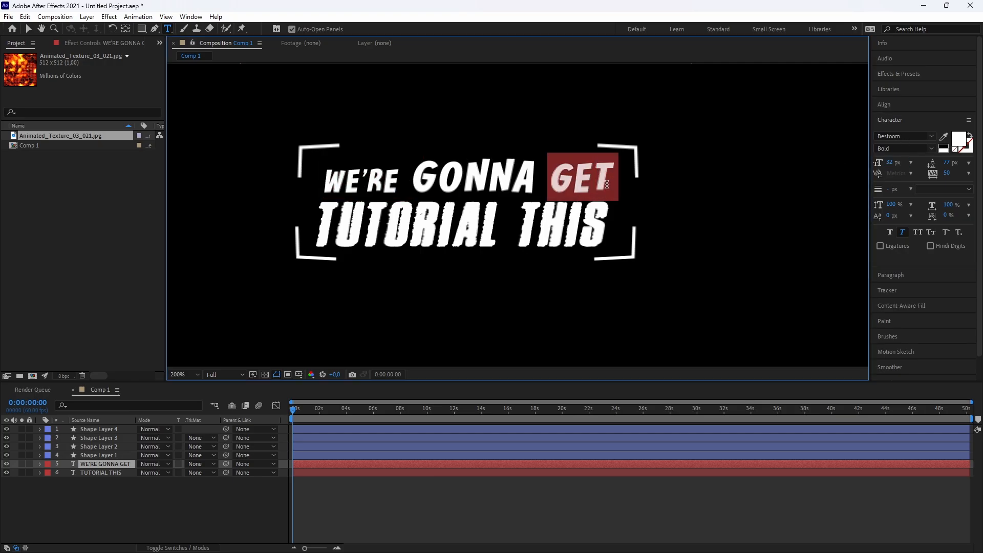
click(891, 162)
text(32)
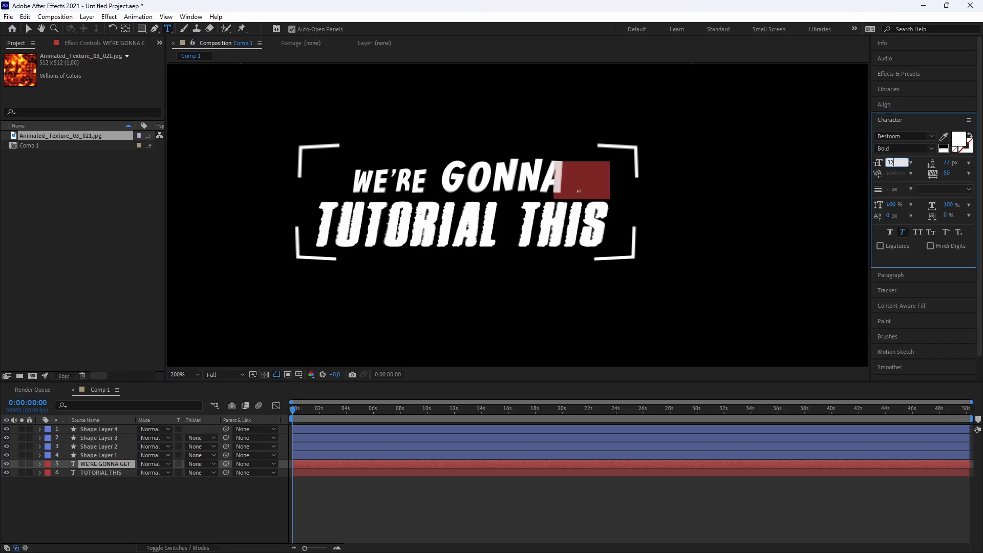
click(423, 484)
Apply the Turbulent Displace effect to the WE'RE GONNA GET text layer
click(420, 465)
key(ctrl+space)
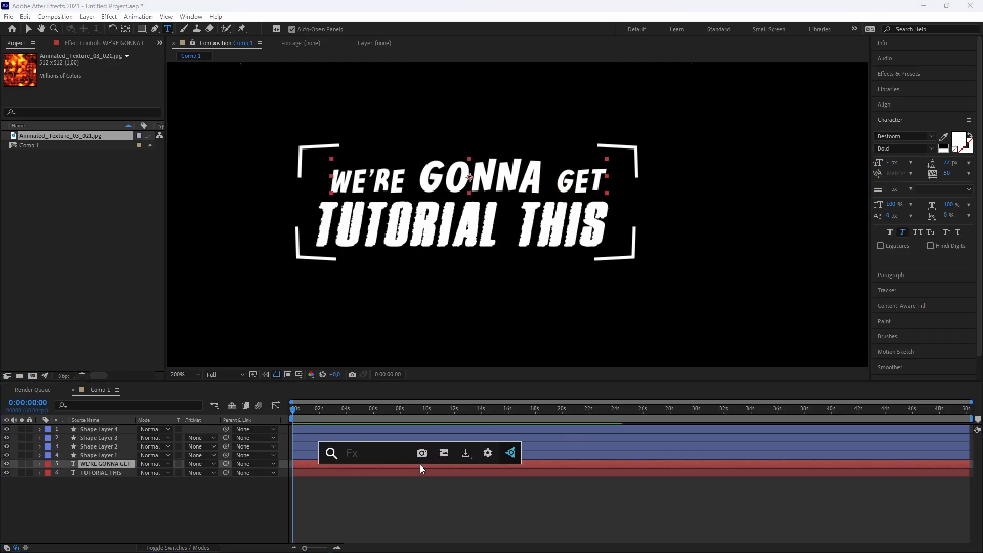
text(tubru)
key(BackSpace)
key(BackSpace)
key(BackSpace)
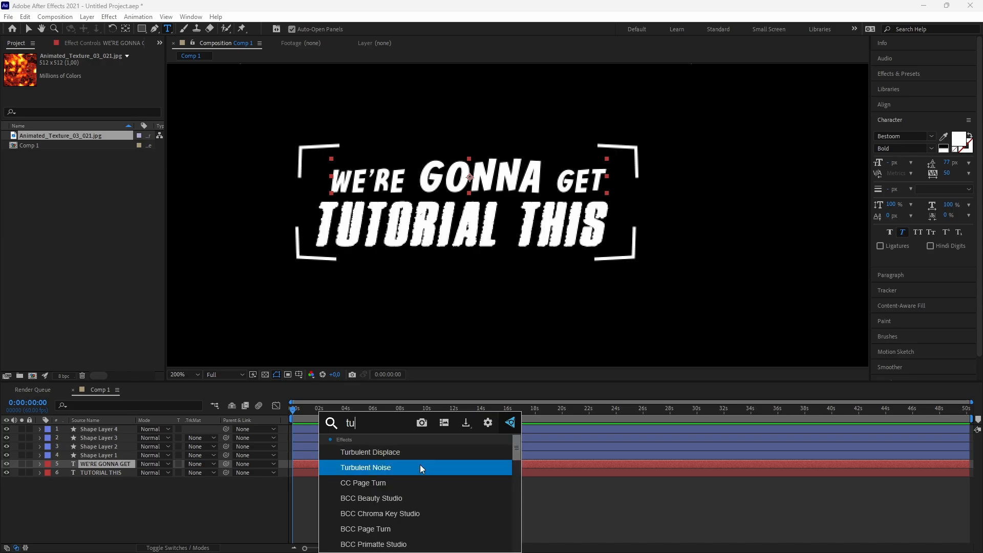
text(rbu)
key(Return)
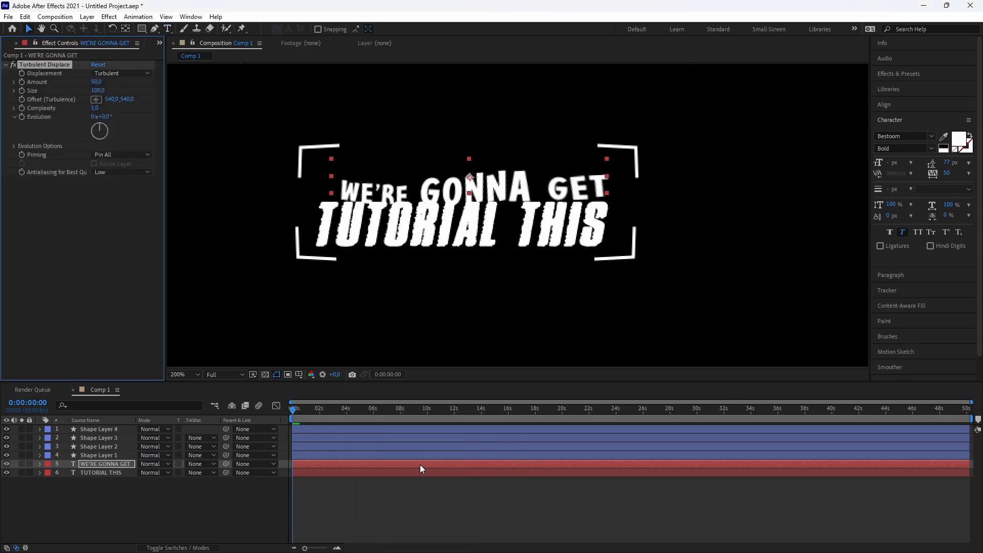
Set the Turbulent Displace amount to -6 and its size to 49, then deselect the layer
click(98, 82)
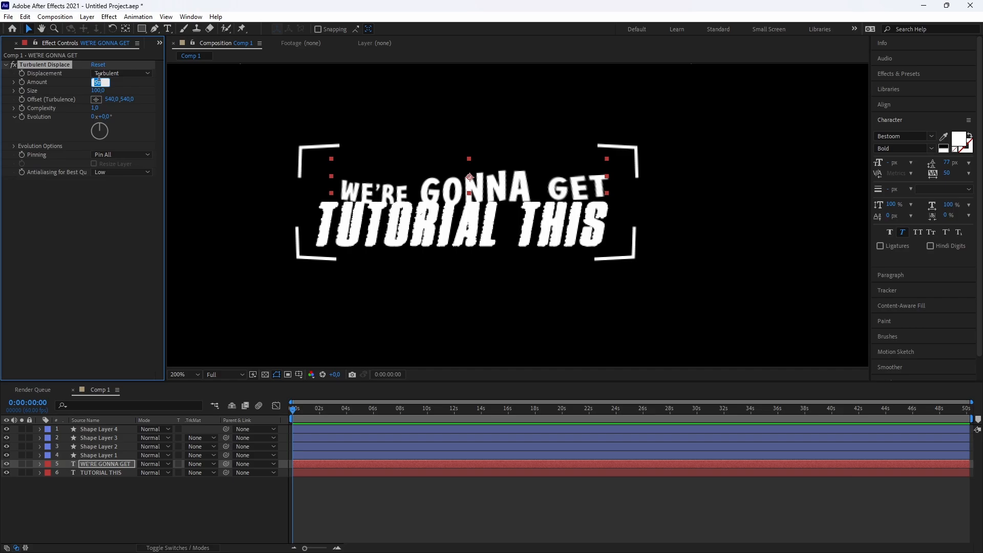
text(-6)
key(Return)
click(98, 91)
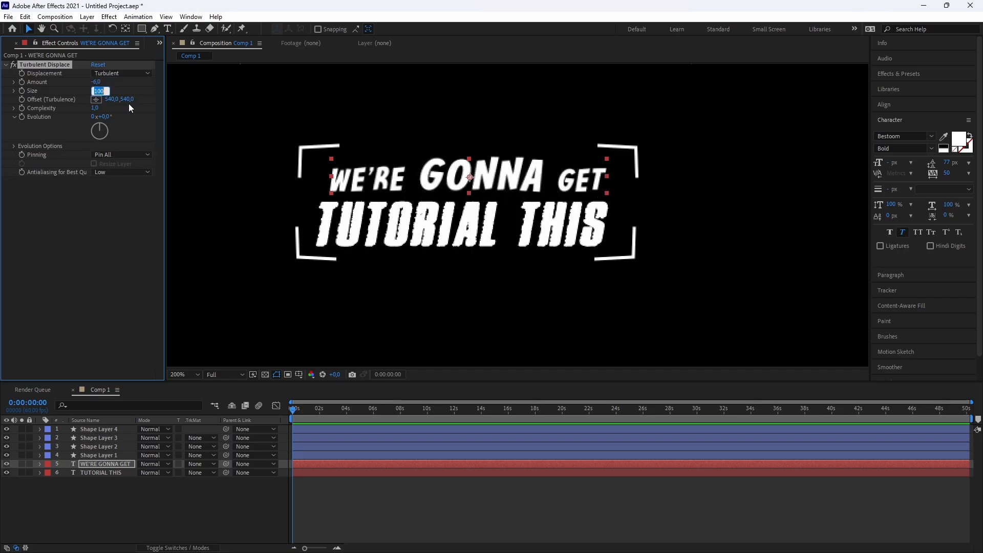
text(49)
key(Return)
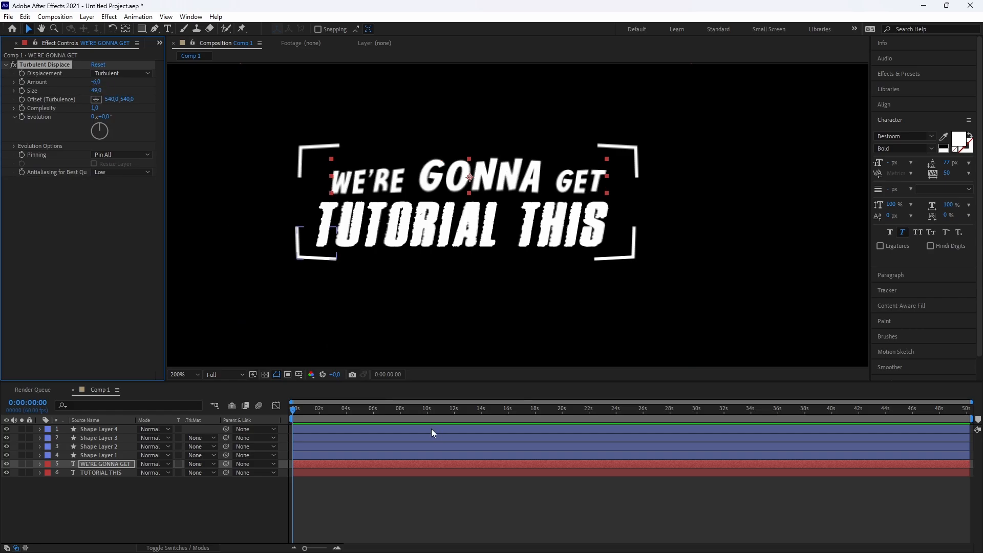
click(376, 490)
Pre-compose the TUTORIAL THIS text layer as TUTORIAL THIS Comp 1 and open the new composition
click(364, 474)
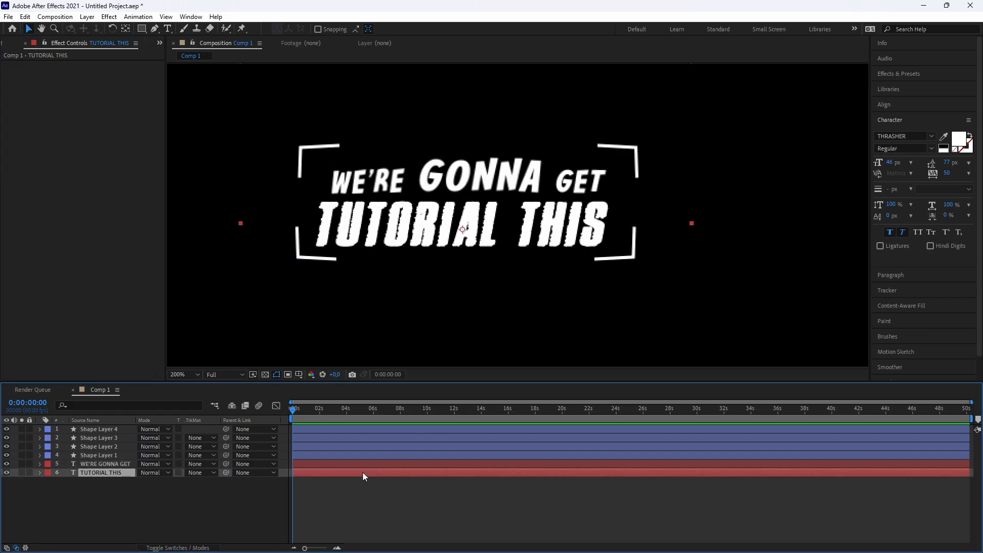
right_click(333, 473)
click(394, 416)
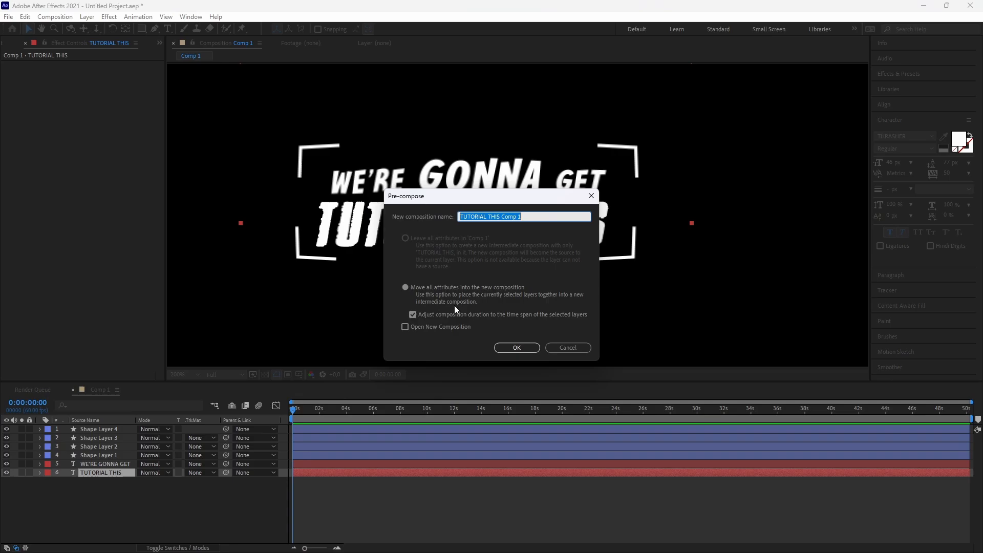
click(518, 348)
double_click(346, 477)
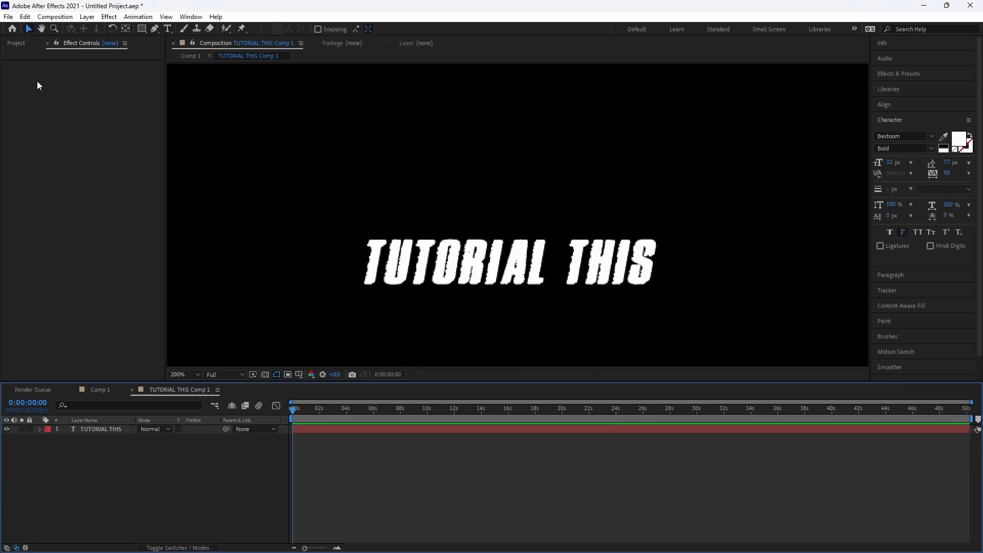
Place Animated_Texture_03_021.jpg beneath the TUTORIAL THIS text and scale it to 64%
click(16, 43)
drag(32, 136, 132, 452)
key(comma)
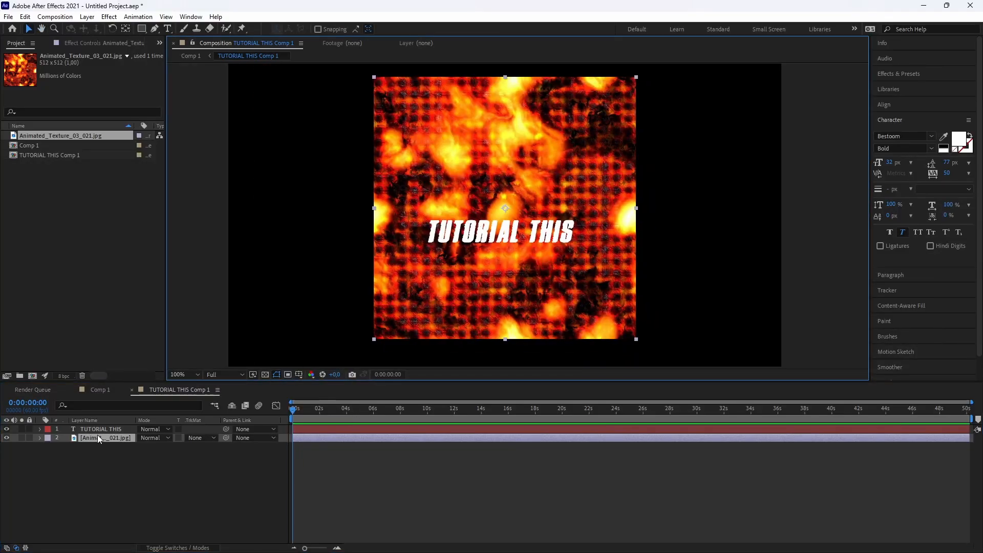
key(s)
drag(152, 447, 135, 450)
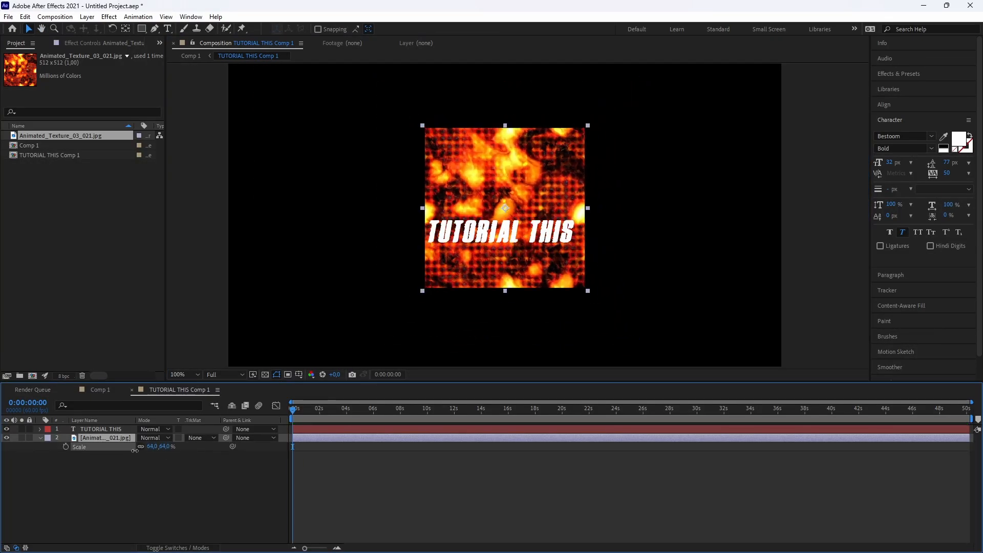
Give the fire texture an alpha matte from the TUTORIAL THIS text and move the texture to position 540, 642
click(195, 438)
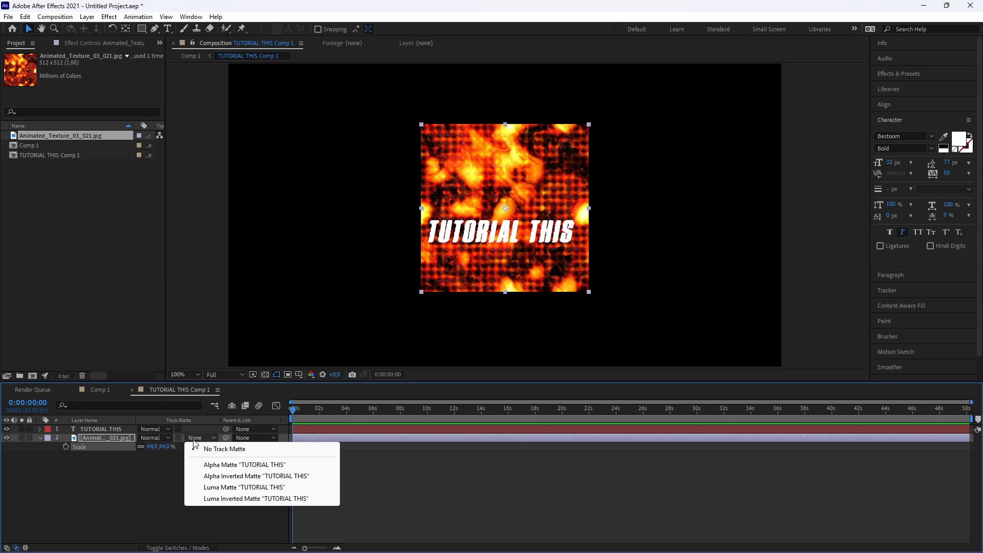
click(245, 465)
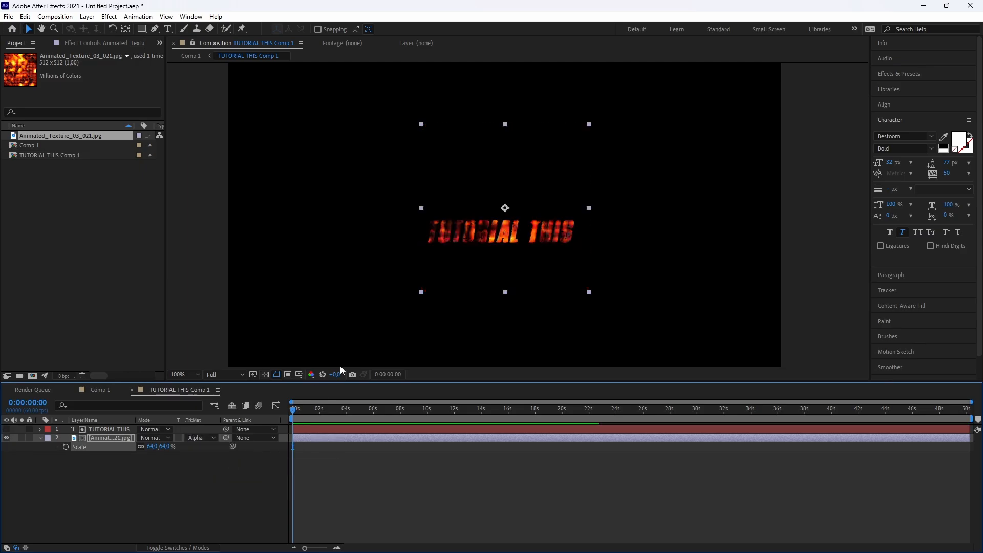
click(121, 438)
key(p)
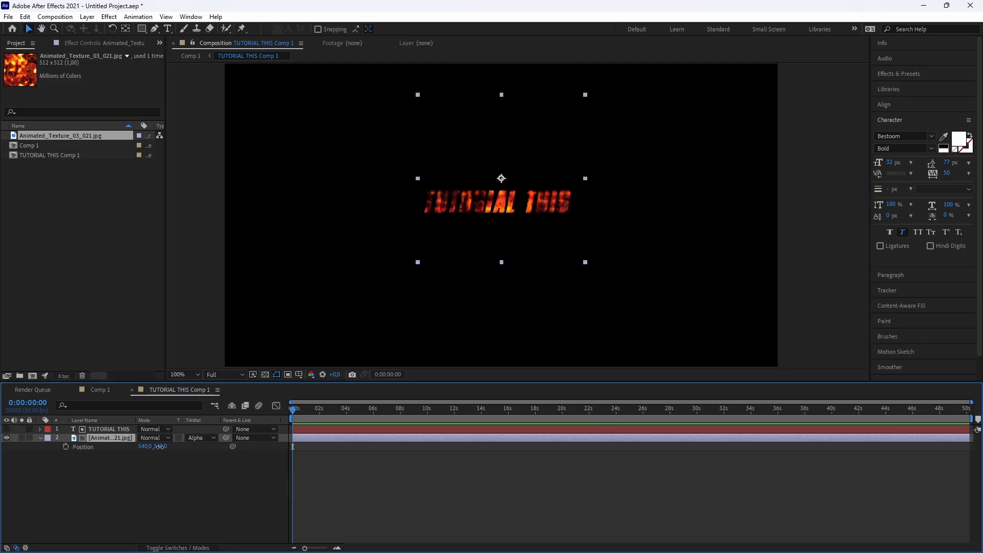
drag(160, 447, 210, 447)
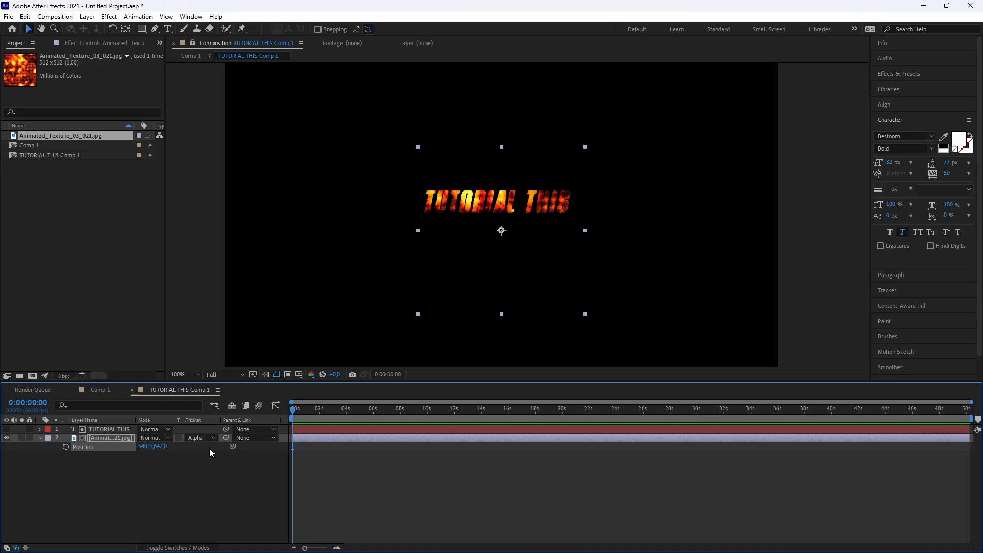
click(256, 481)
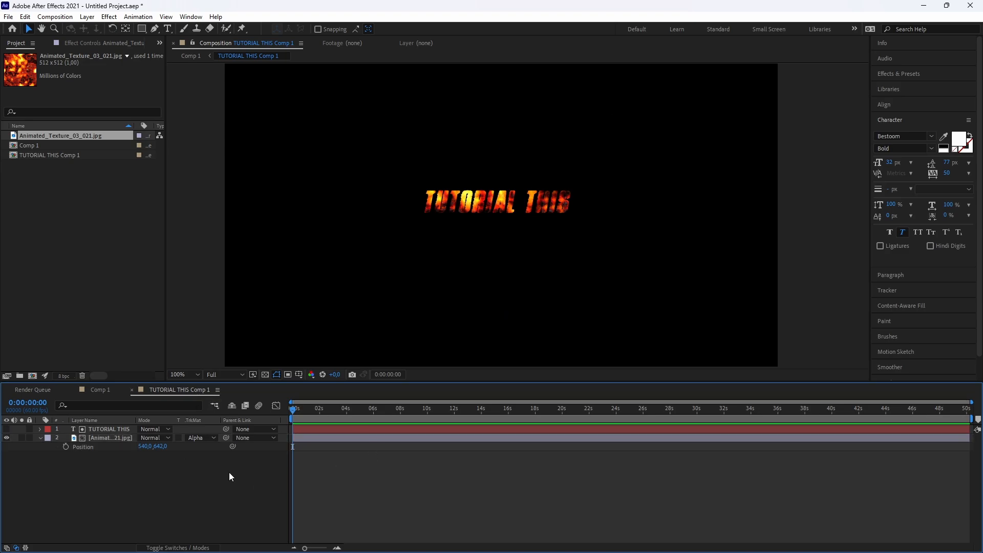
Return to Comp 1 and apply the S_EmbossShiny effect to the TUTORIAL THIS precomp layer
click(100, 390)
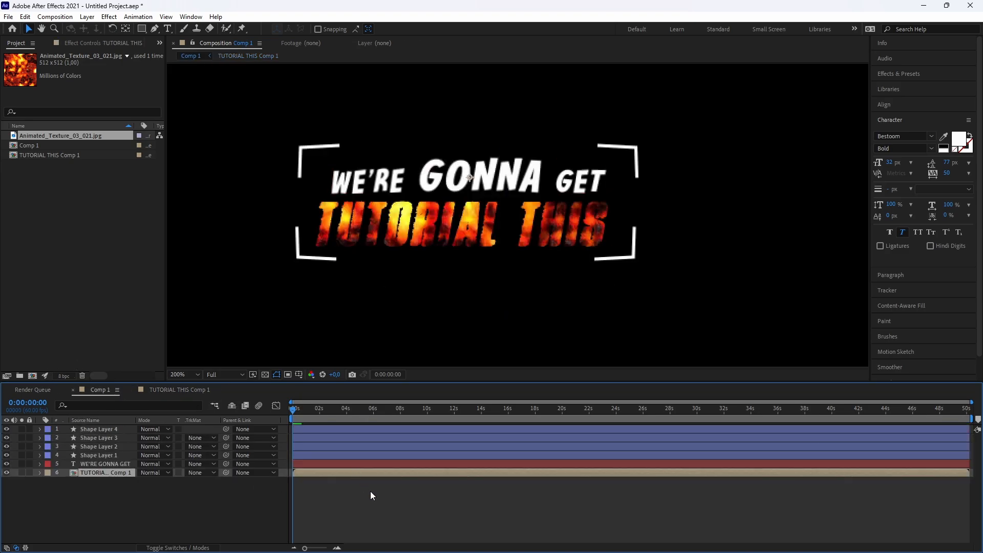
click(82, 41)
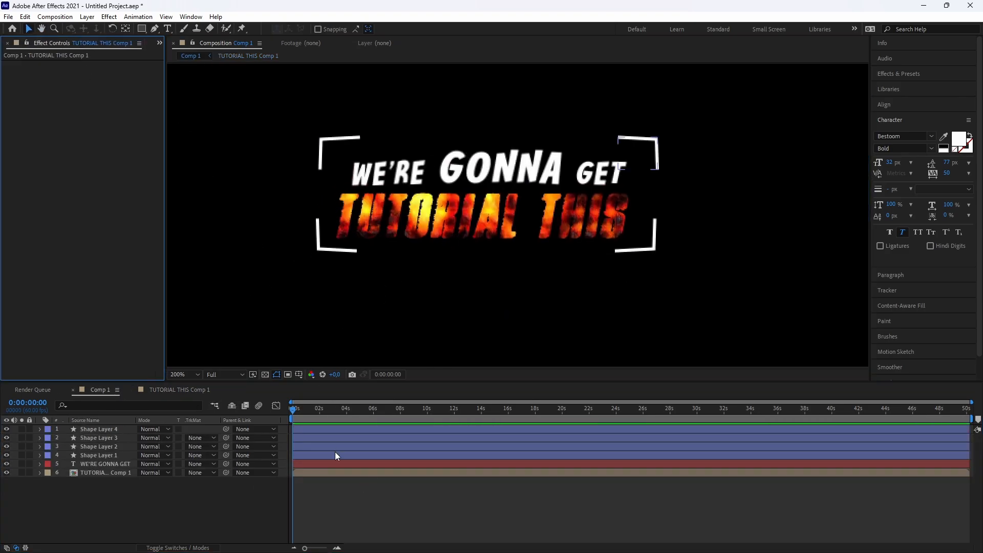
click(321, 475)
key(ctrl+space)
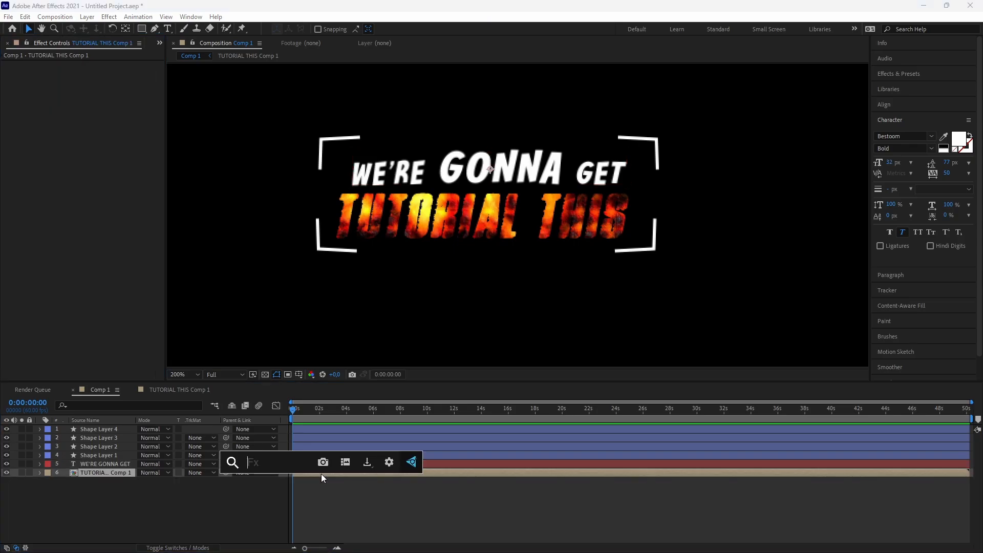
text(s_em)
key(Up)
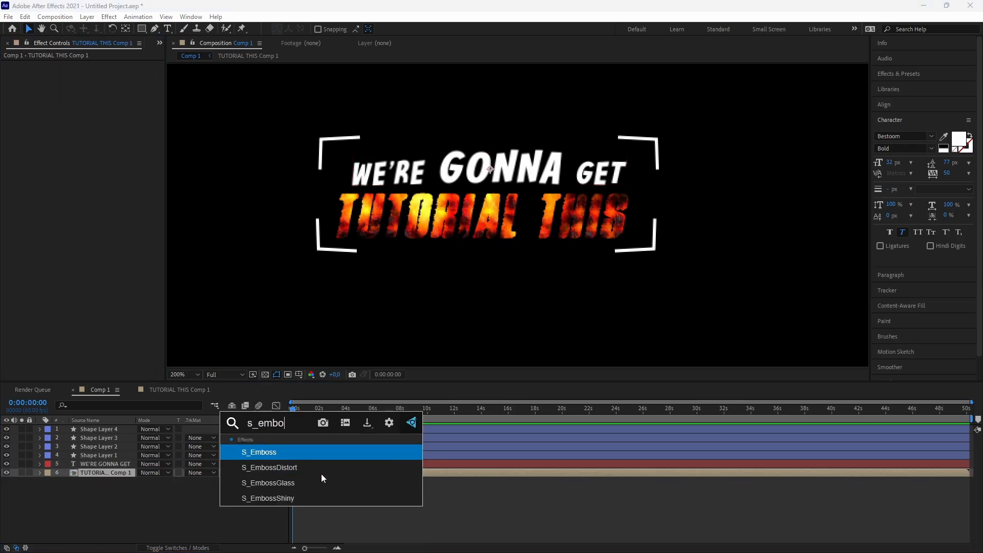
key(Down)
key(Down)
key(Down)
key(Return)
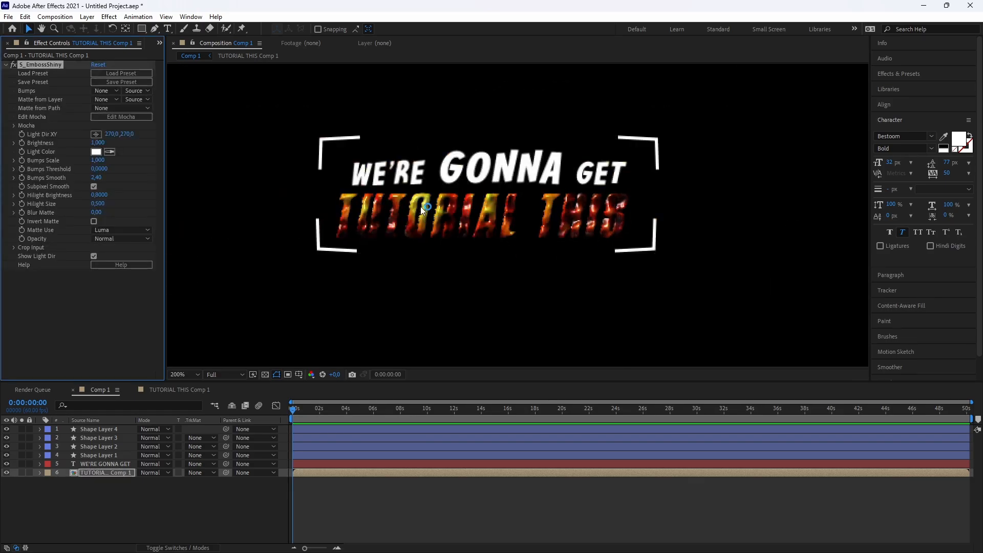
Set the S_EmbossShiny Bumps Scale to 0.5 and its light color to light pink FFBABA
click(99, 161)
text(0,5)
key(Return)
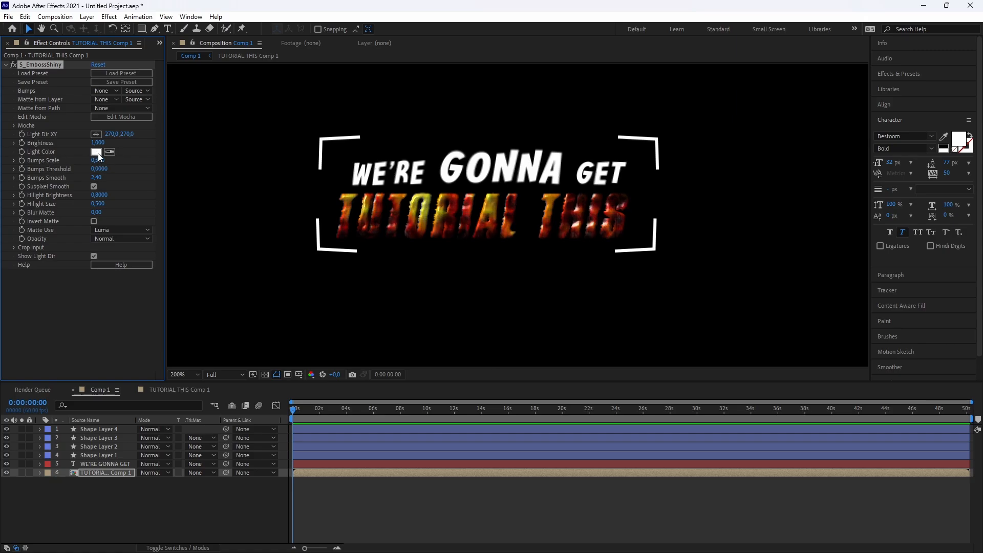
click(97, 152)
drag(376, 343, 370, 309)
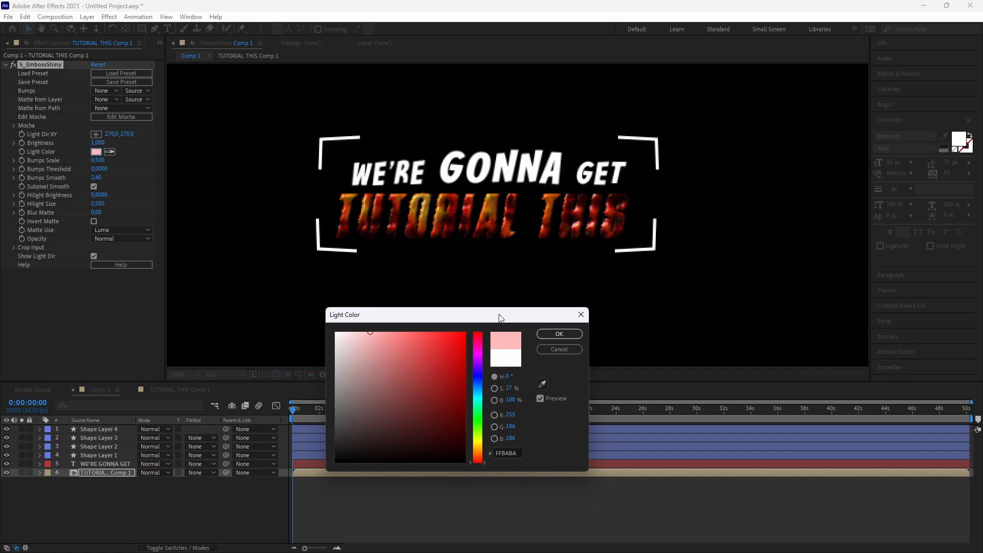
click(546, 333)
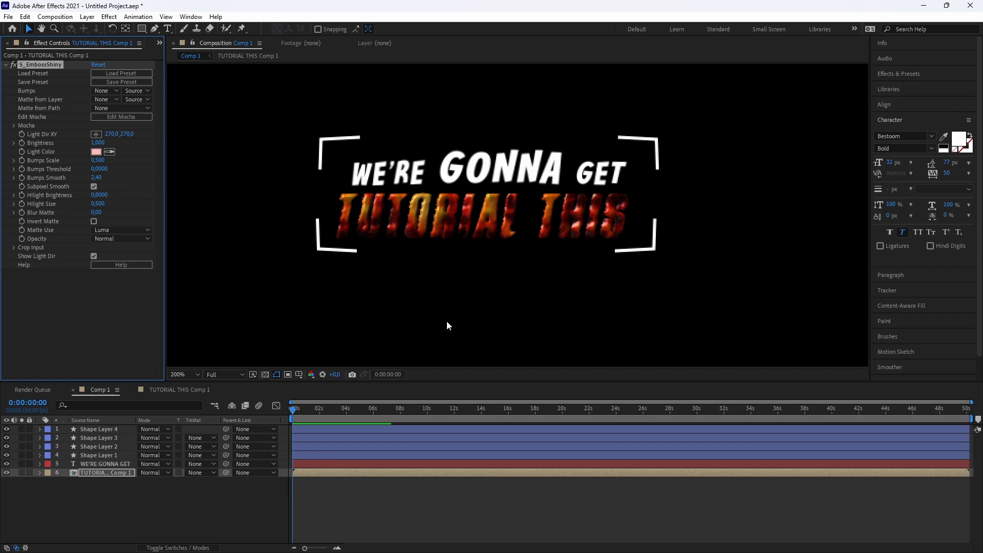
Apply the BCC Rays Puffy effect to the TUTORIAL THIS precomp layer
key(ctrl+space)
text(bcc rays)
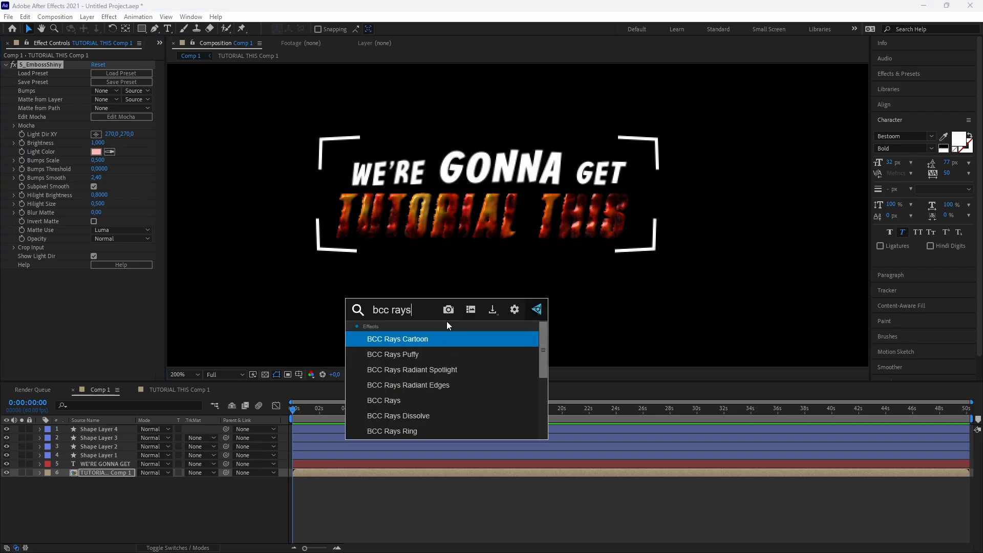
key(Down)
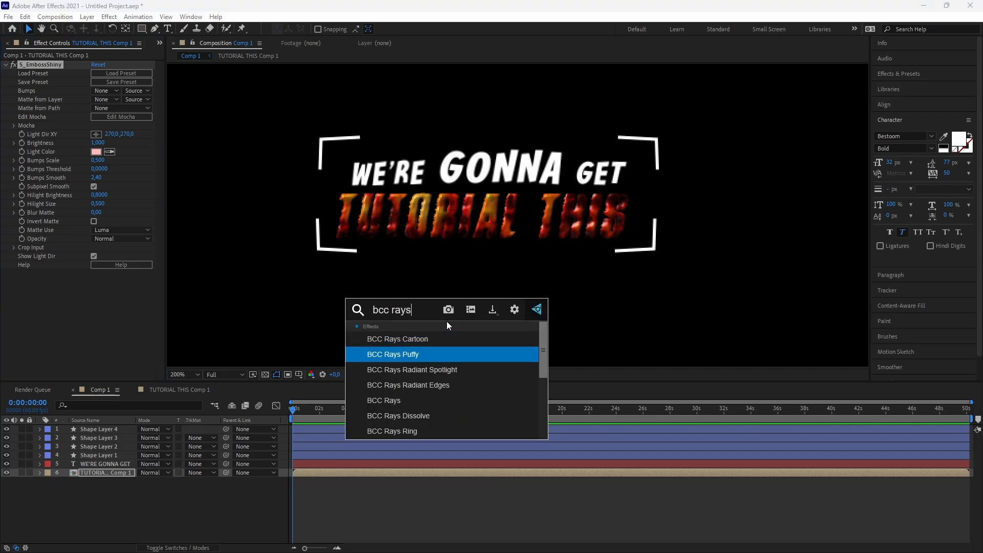
key(Return)
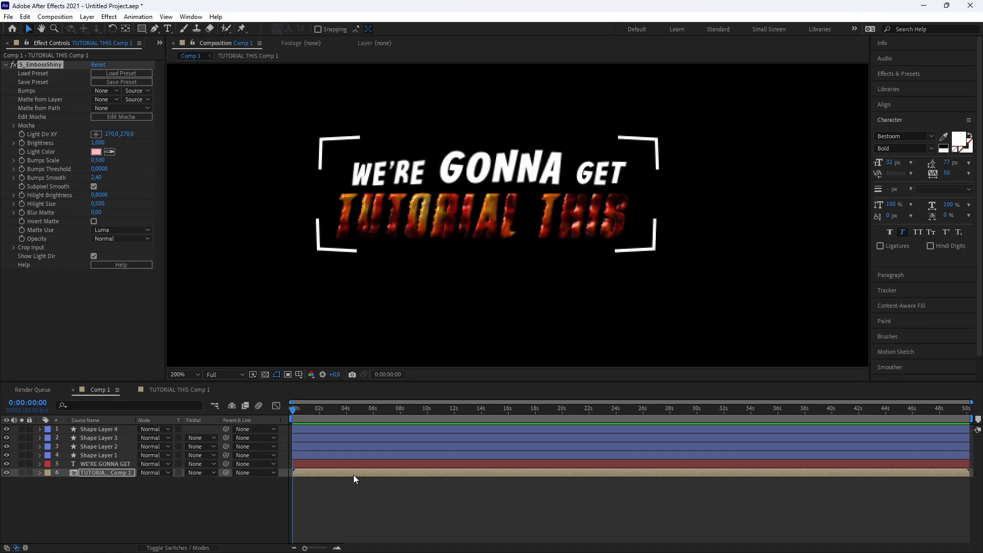
key(super)
key(super)
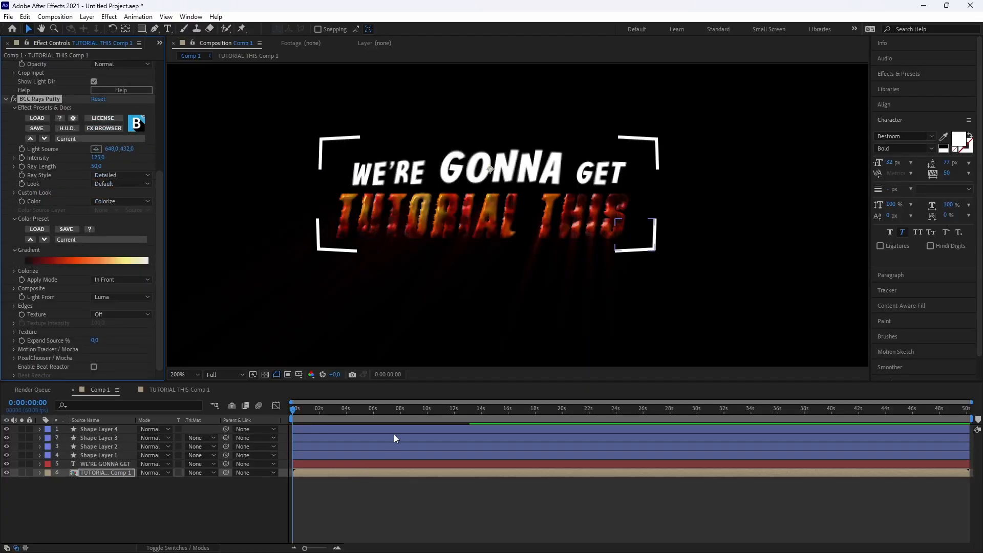
Set the BCC Rays Puffy Ray Length to 43 and Intensity to 144, and keyframe the Intensity at the start of the composition
click(97, 167)
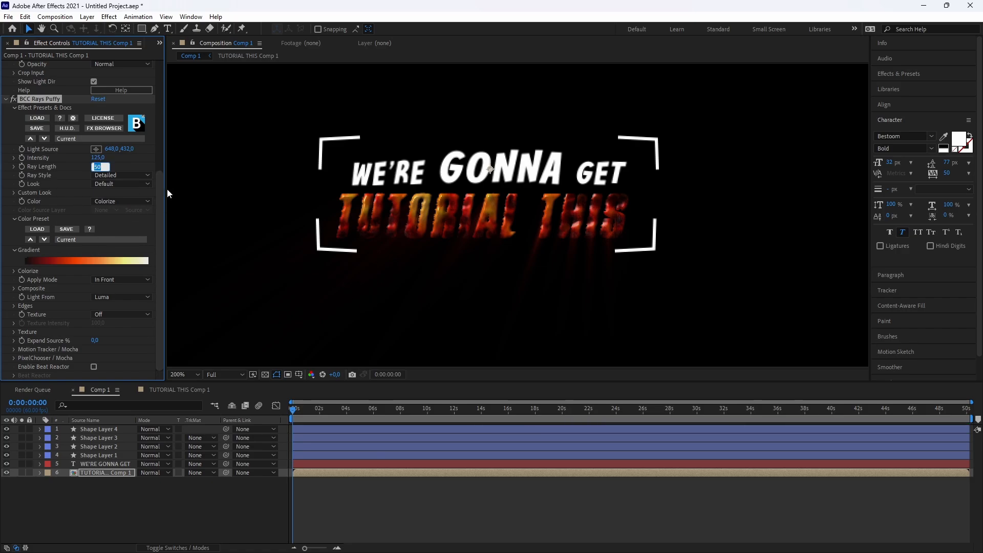
text(43)
key(Return)
text(144)
click(23, 158)
Add a second rays Intensity keyframe of 241 at 0:00:01:10
click(337, 548)
drag(326, 416, 419, 421)
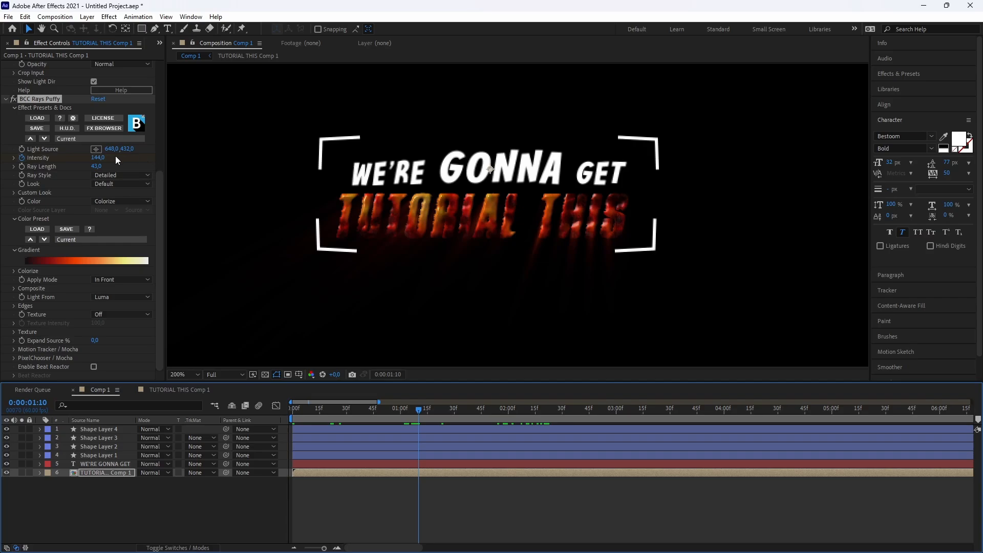
click(100, 158)
text(241)
key(Return)
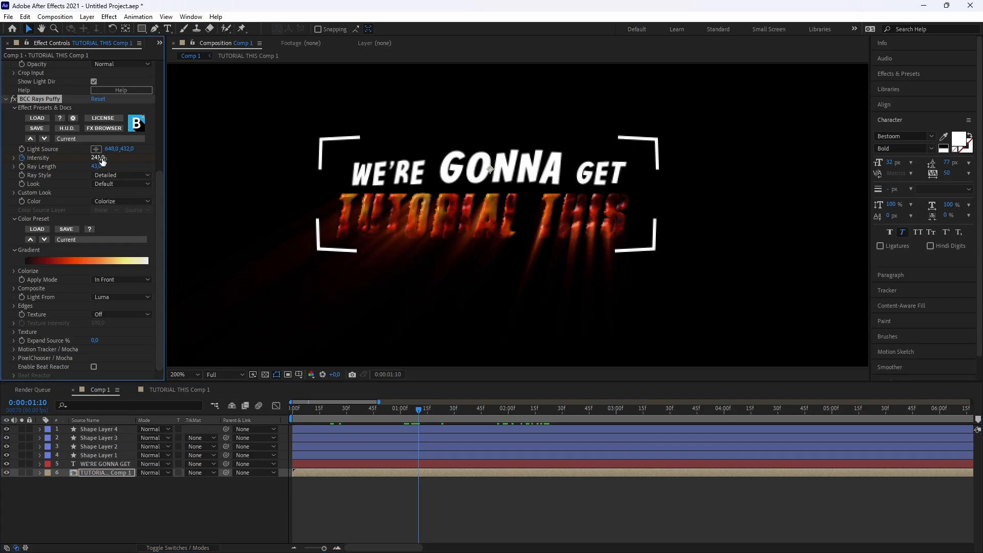
Move the rays' Light Source onto the TUTORIAL THIS text, at about 517.5, 582
drag(120, 152, 174, 158)
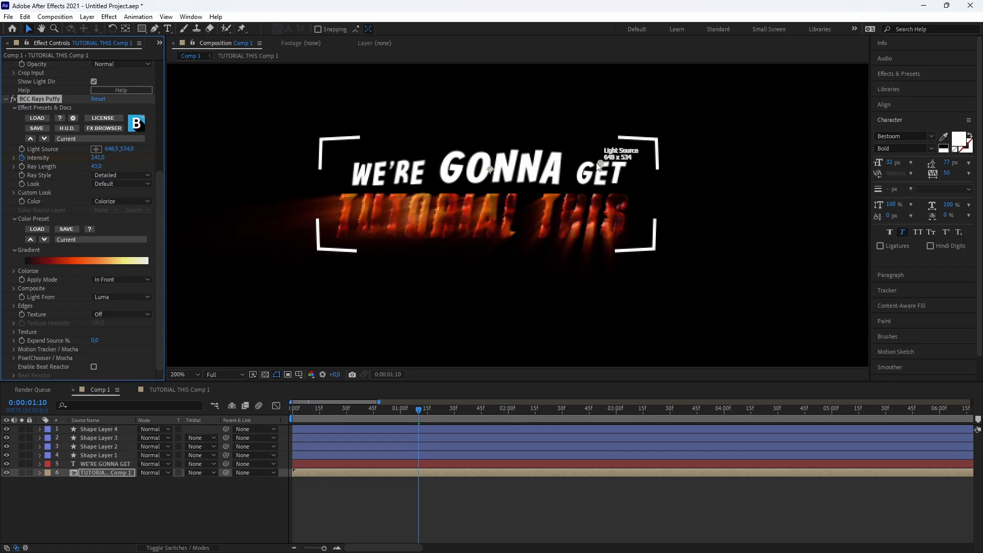
drag(601, 163, 466, 211)
scroll(511, 210, down, 2)
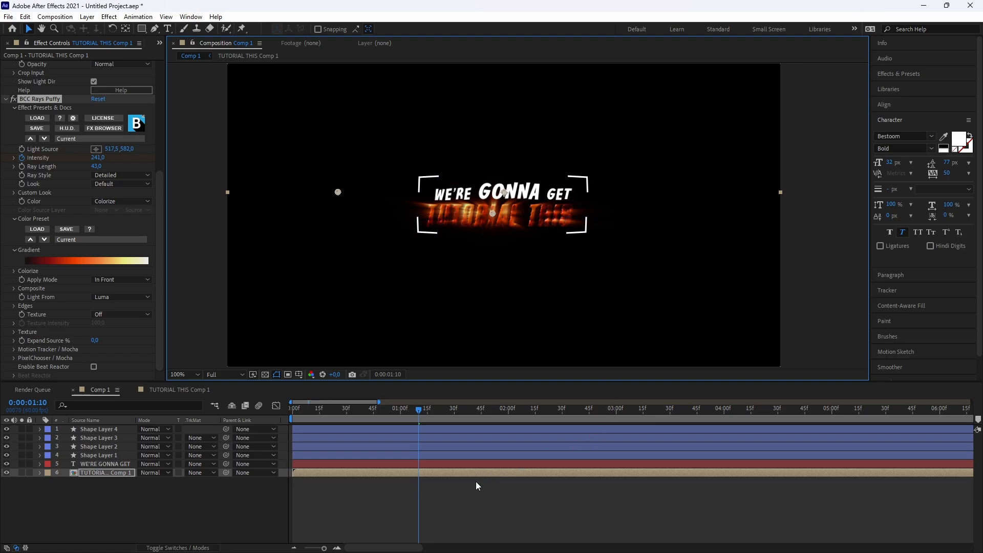
Pre-compose all the shape, text and TUTORIAL THIS layers of Comp 1 into a single composition
click(445, 505)
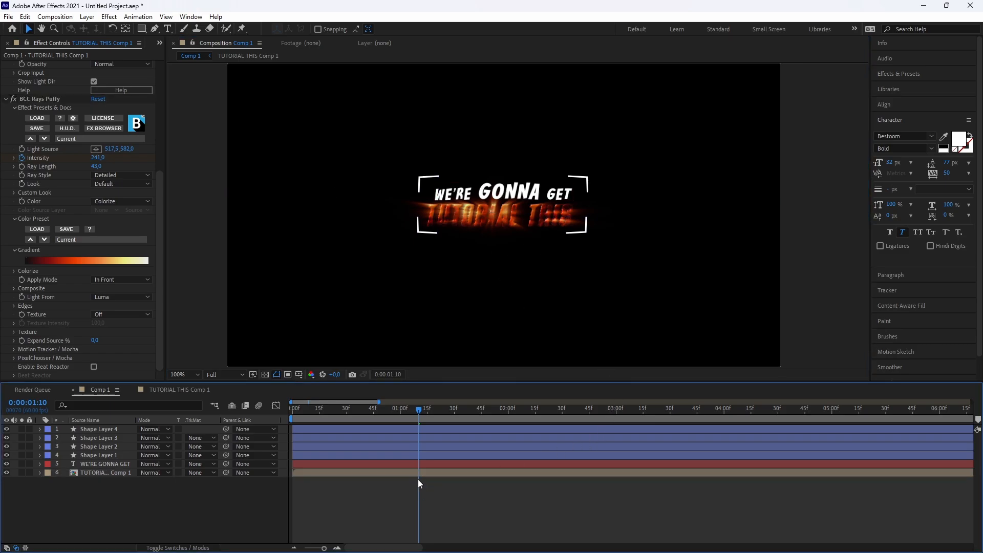
click(400, 472)
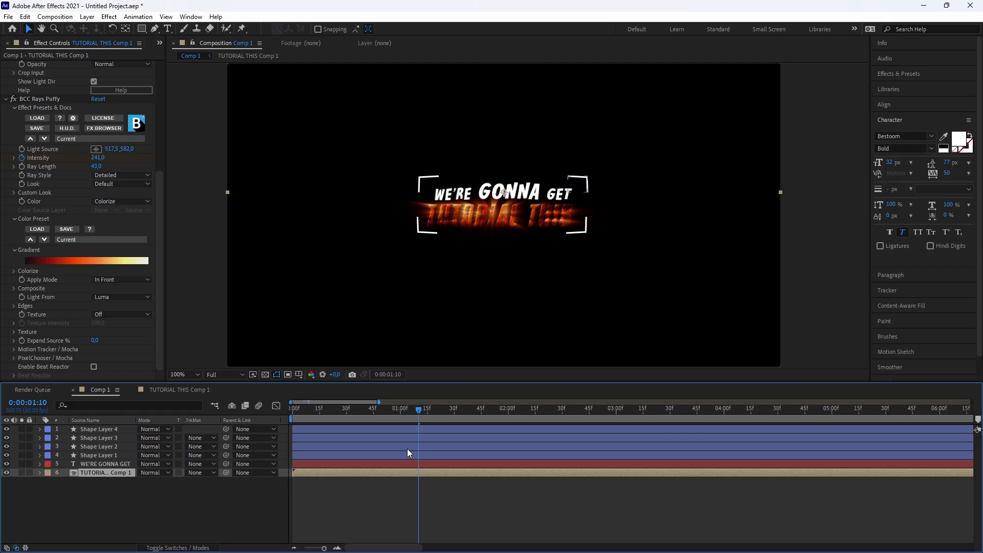
shift+click(414, 428)
right_click(408, 433)
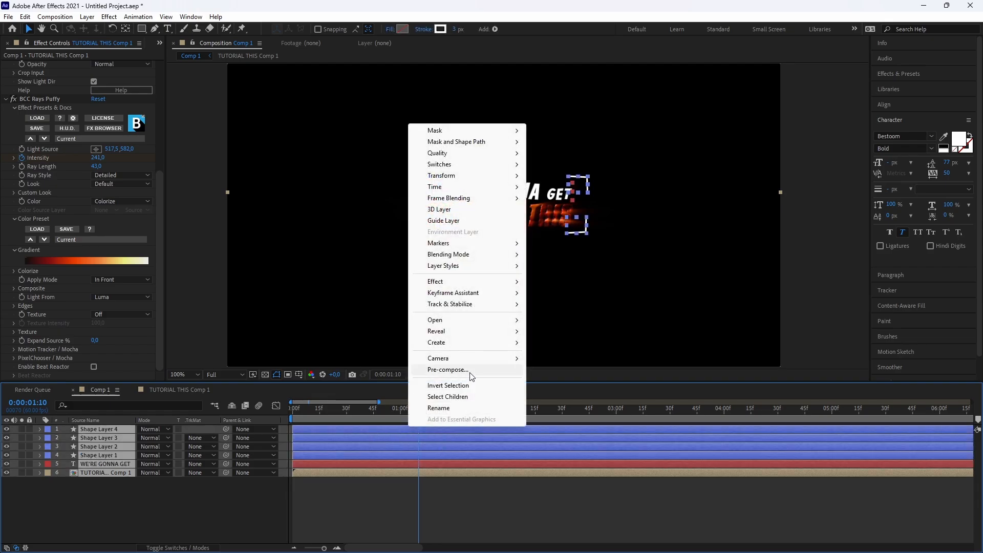
click(439, 371)
click(514, 350)
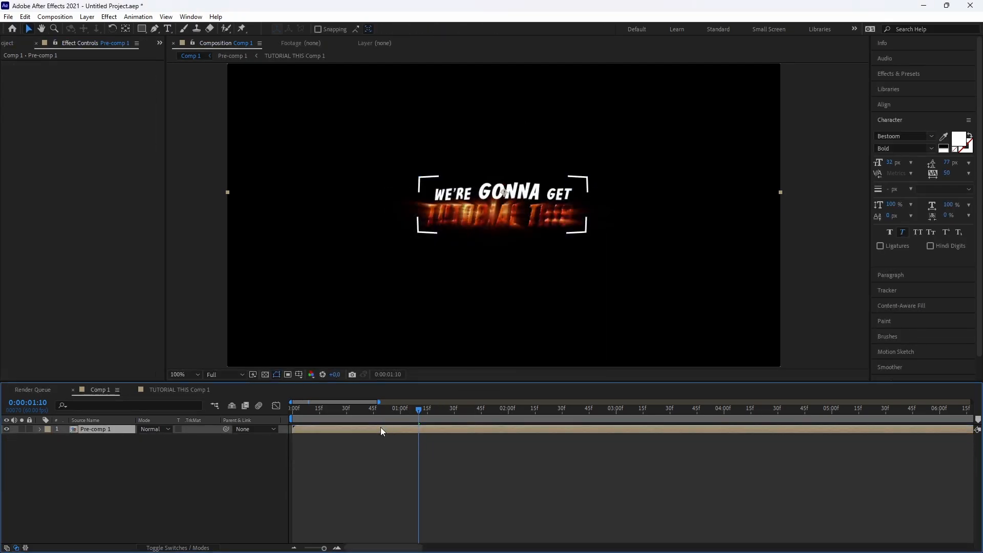
Apply Gaussian Blur to the new precomp layer with Repeat Edge Pixels enabled and Blurriness set to 2
key(ctrl+space)
text(gaussia)
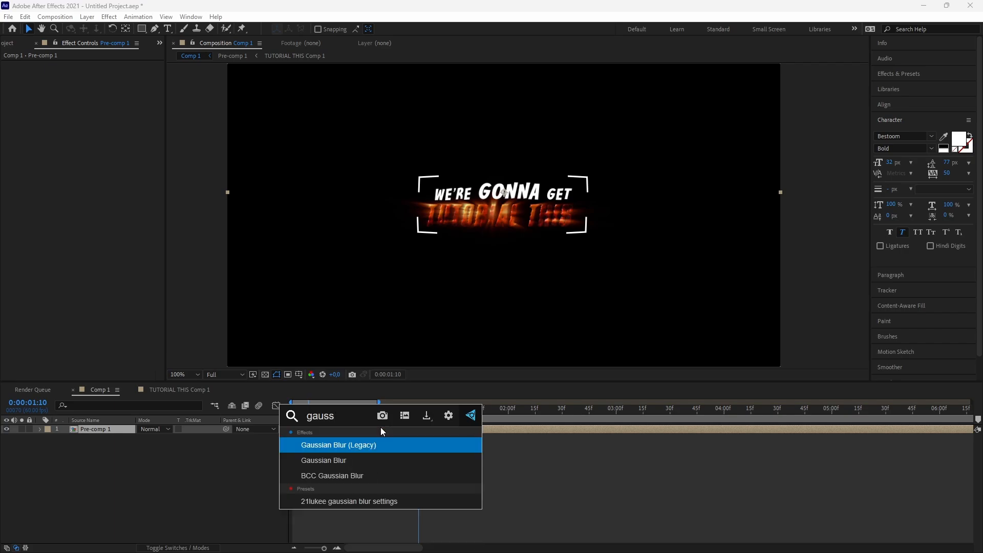
key(Down)
key(Return)
click(93, 91)
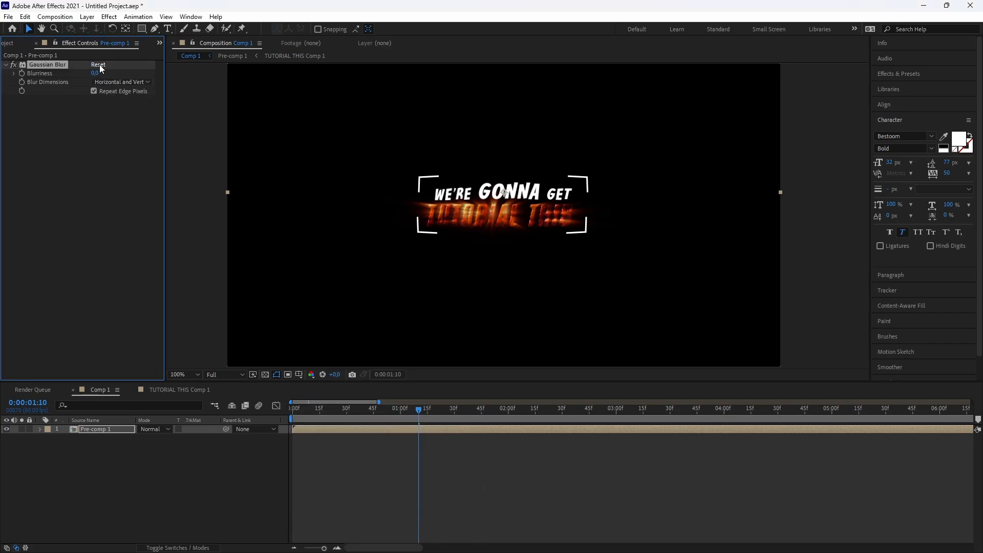
click(96, 73)
text(2)
key(Return)
Add Deep Glow to the precomp layer with an Exposure of 0.2 and a Radius of 250
key(ctrl+space)
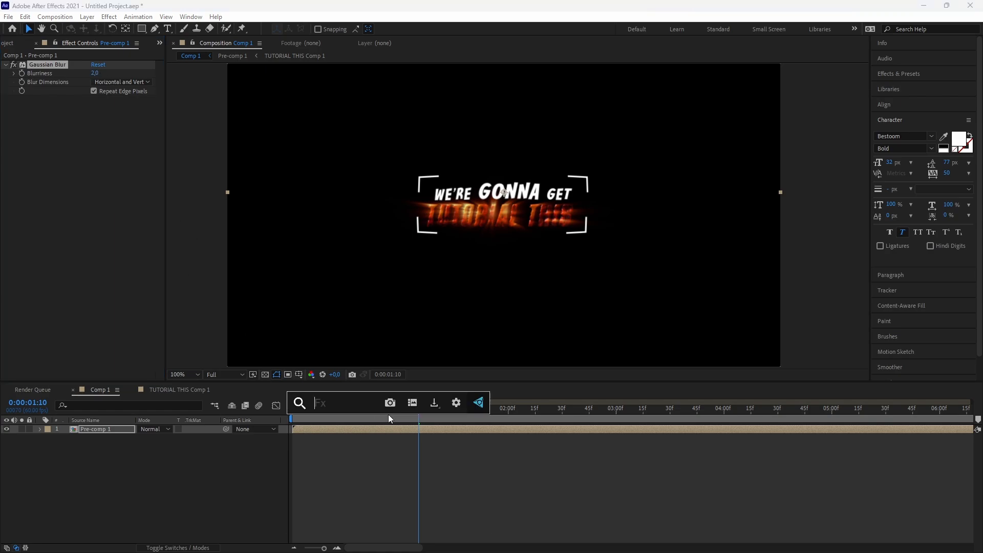
text(deep)
click(373, 432)
click(96, 117)
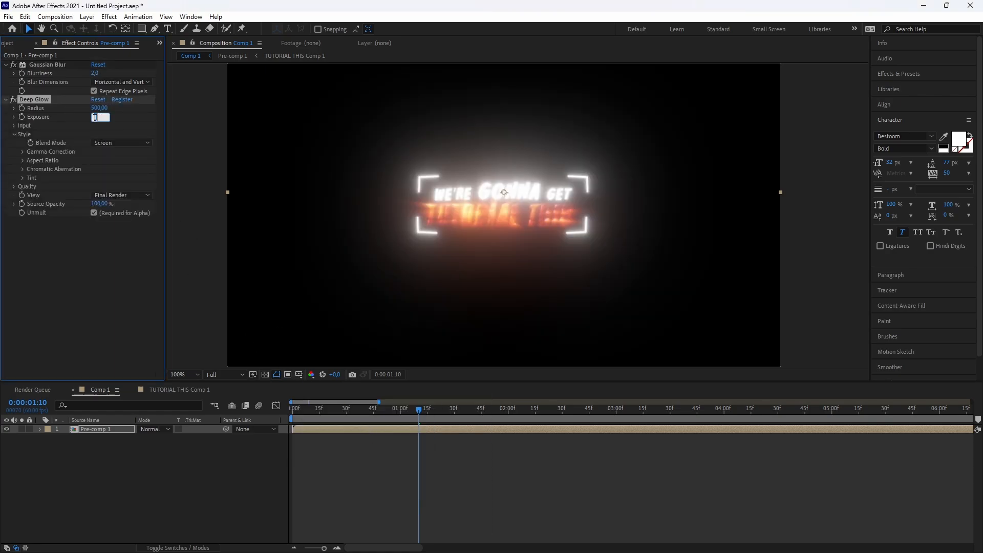
text(0,2)
key(Return)
click(97, 108)
text(2)
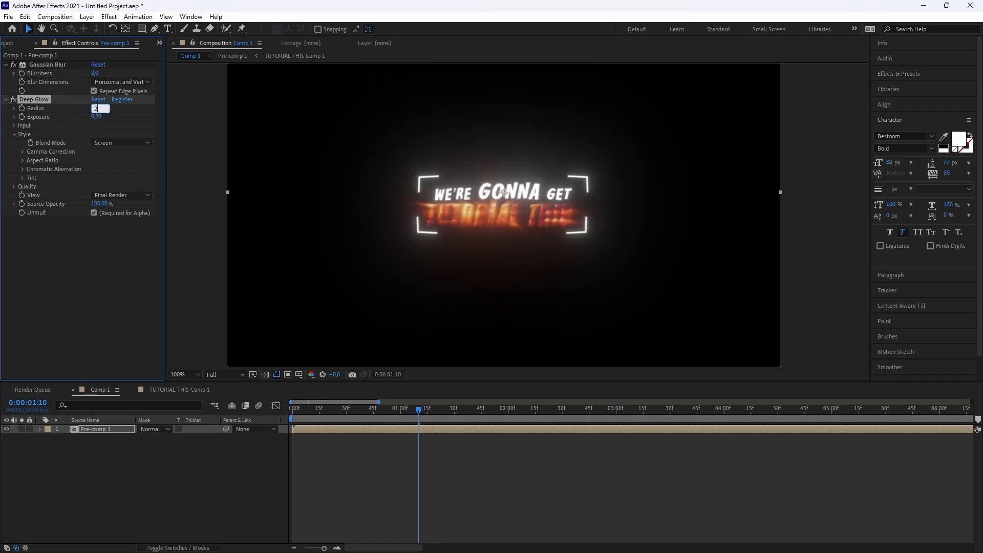
text(50)
key(Return)
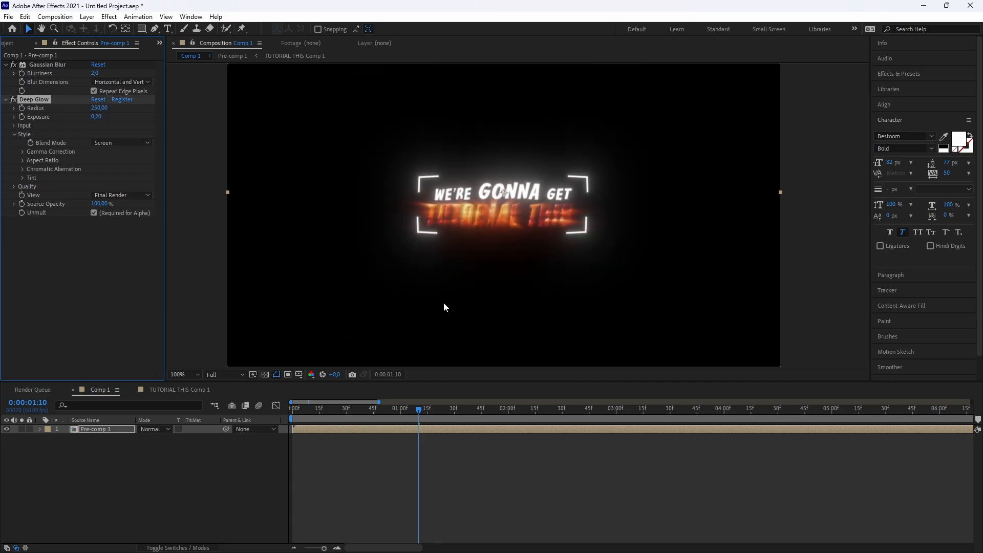
Add a Curves effect to the precomp layer and bend the RGB curve slightly downward at its midpoint to darken the midtones
key(ctrl+space)
text(curves)
key(Return)
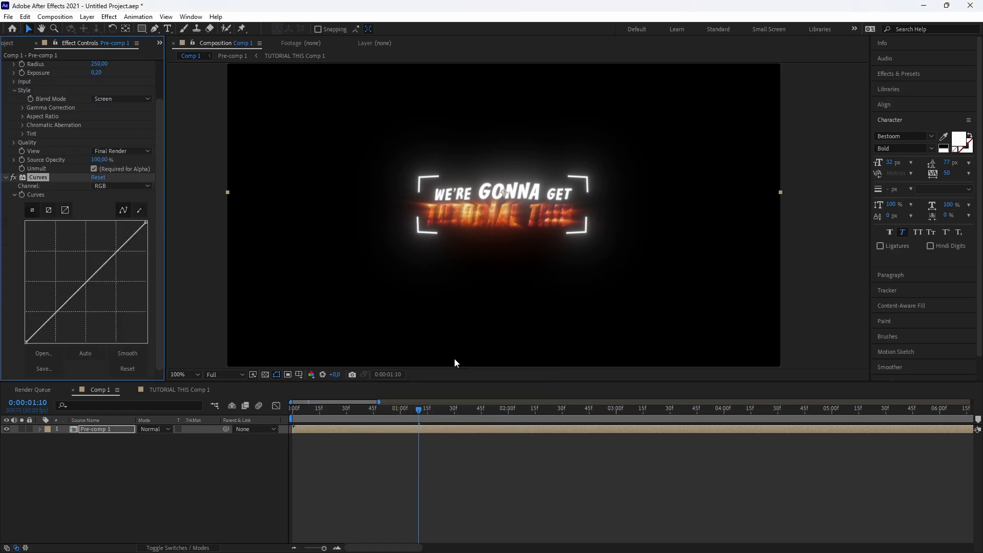
drag(86, 285, 93, 293)
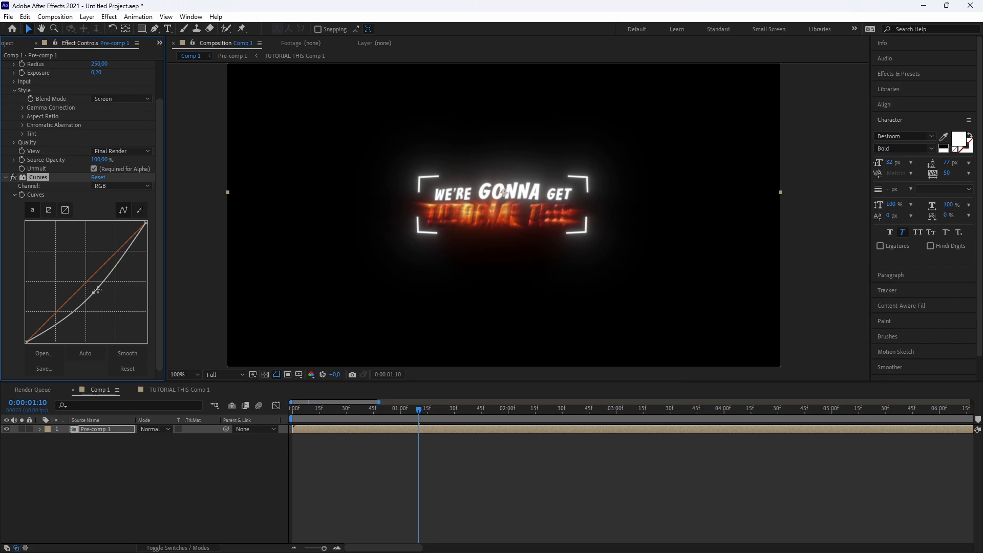
Add Turbulent Displace to the precomp layer with an Amount of -5 and a Size of 18
click(361, 429)
key(ctrl+space)
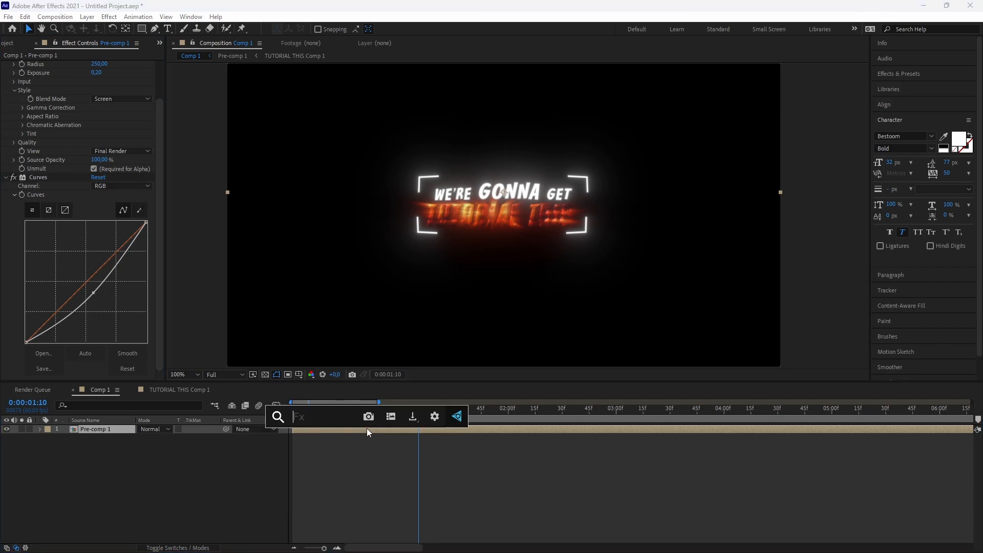
text(turbu)
key(Return)
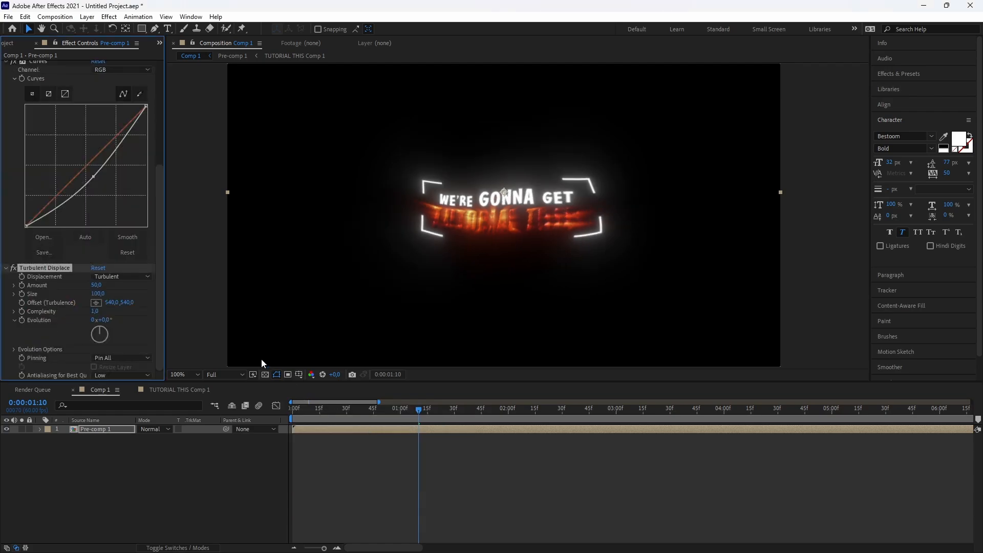
click(97, 287)
text(-5)
click(101, 295)
text(18)
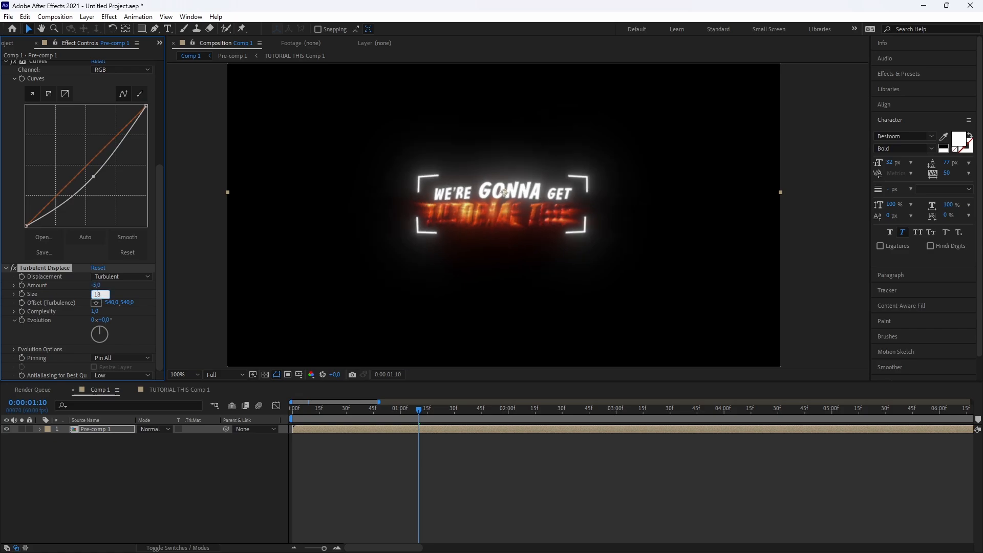
key(Return)
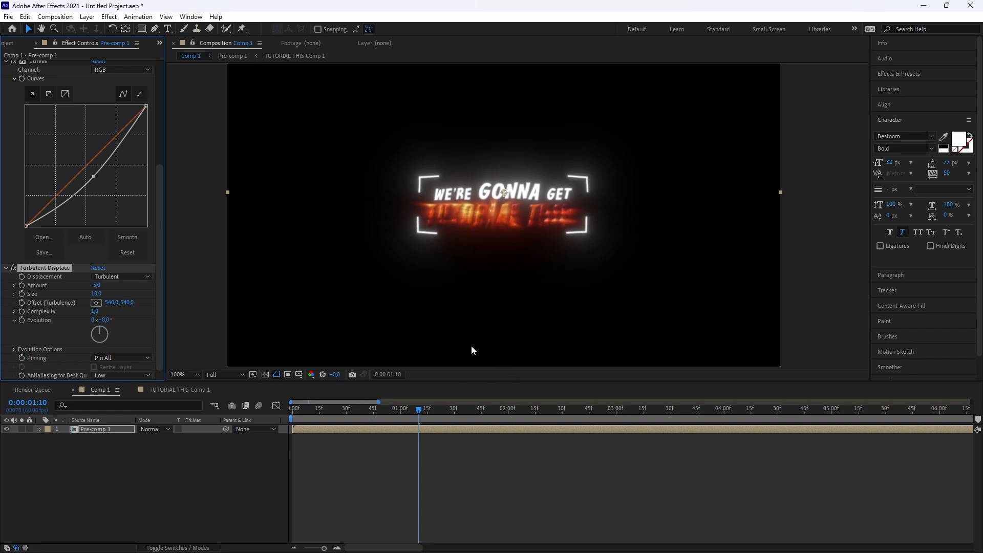
Apply the BCC Drop Shadow effect to the precomp layer
click(416, 428)
key(ctrl+space)
text(bc)
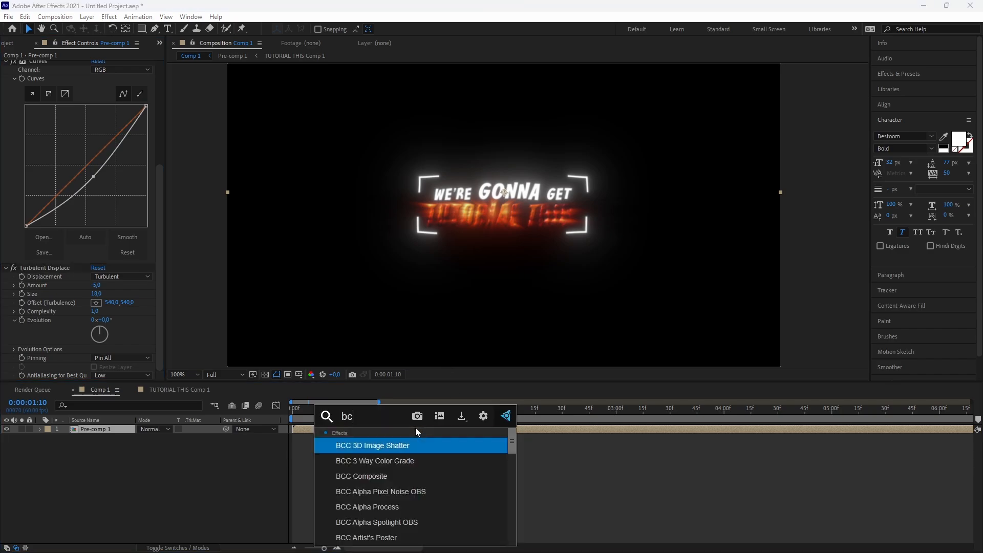
text(c drip)
key(BackSpace)
key(BackSpace)
key(BackSpace)
text(rop)
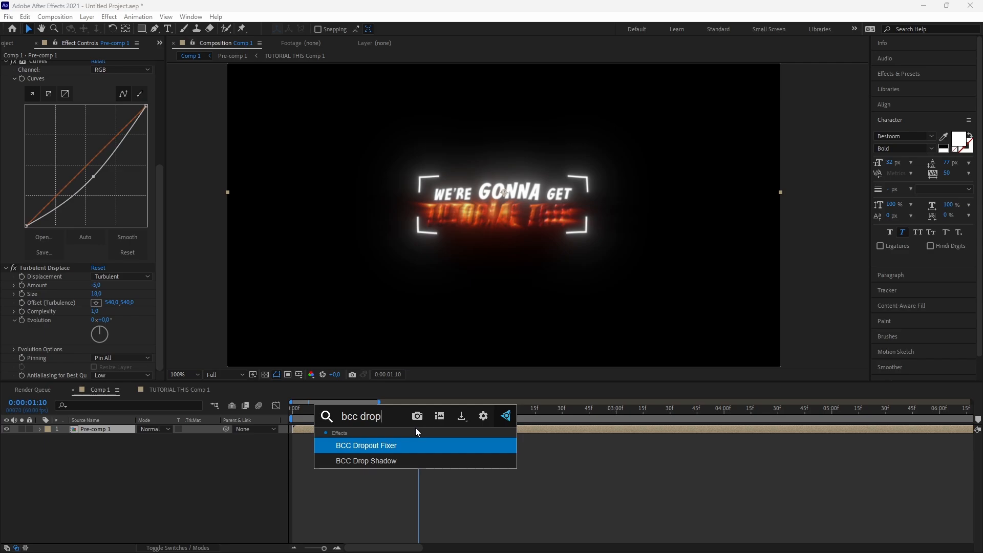
key(Down)
key(Return)
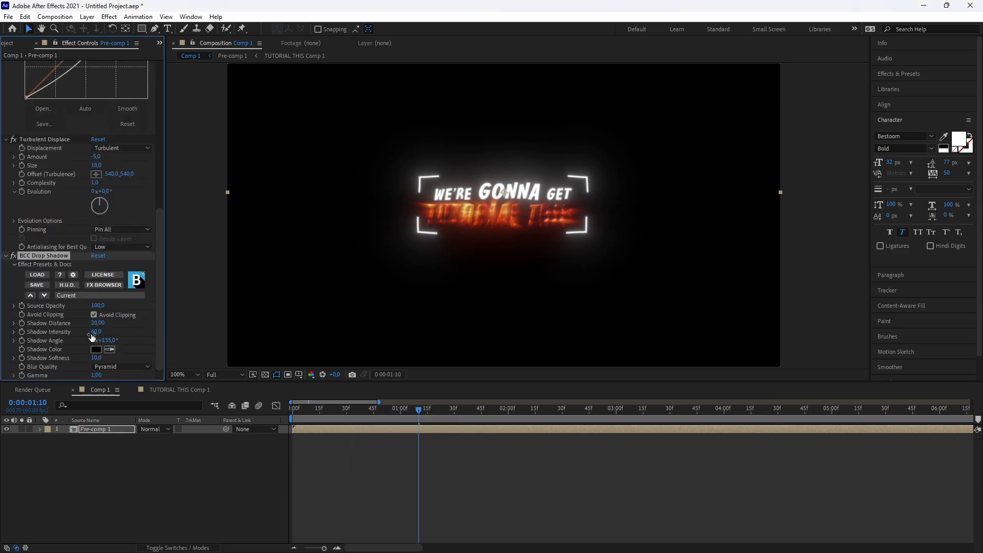
Set the drop shadow's Shadow Distance to 0 and Shadow Intensity to 100
drag(97, 327, 34, 332)
drag(96, 334, 229, 334)
scroll(419, 247, up, 2)
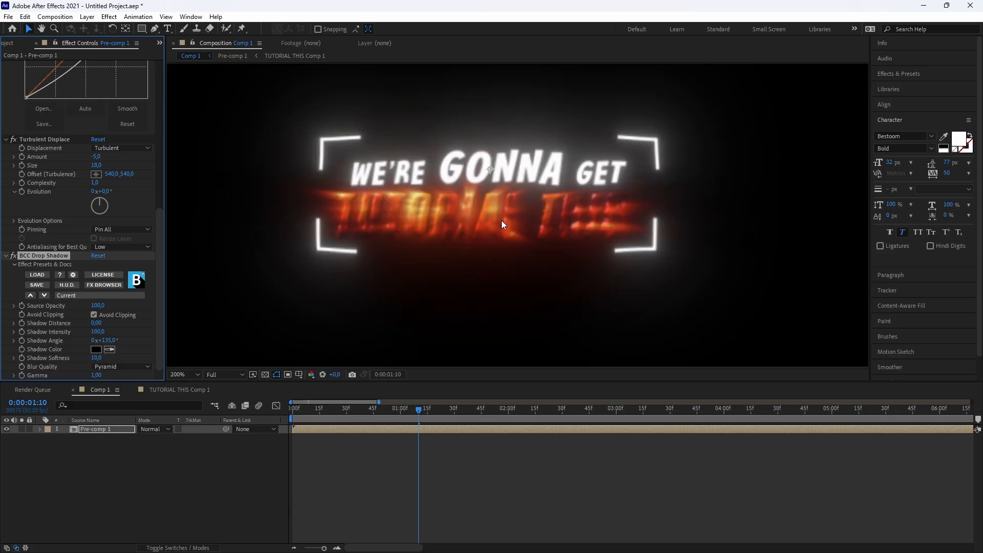
scroll(502, 220, down, 4)
scroll(541, 253, up, 2)
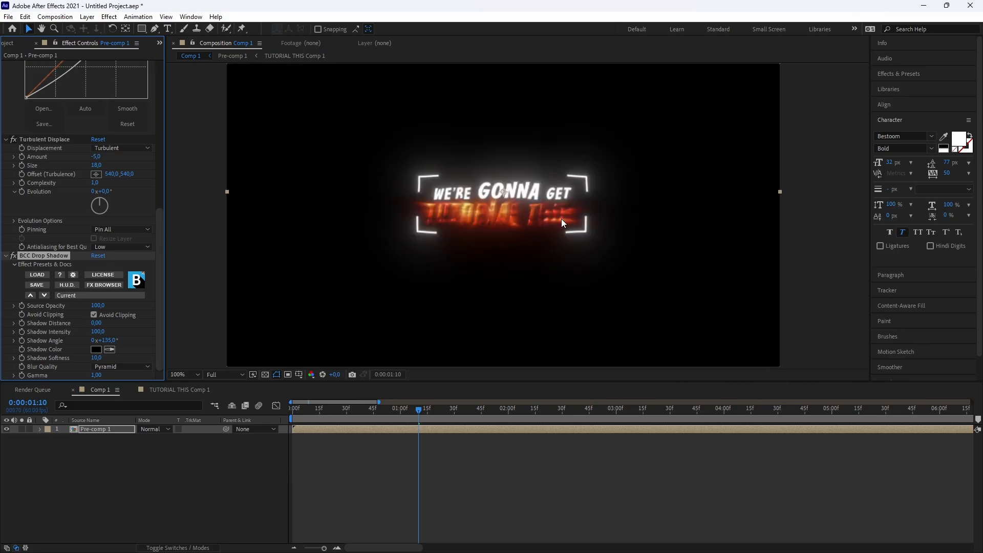
Open the TUTORIAL THIS Comp 1 composition nested inside Pre-comp 1
double_click(361, 432)
drag(543, 271, 544, 256)
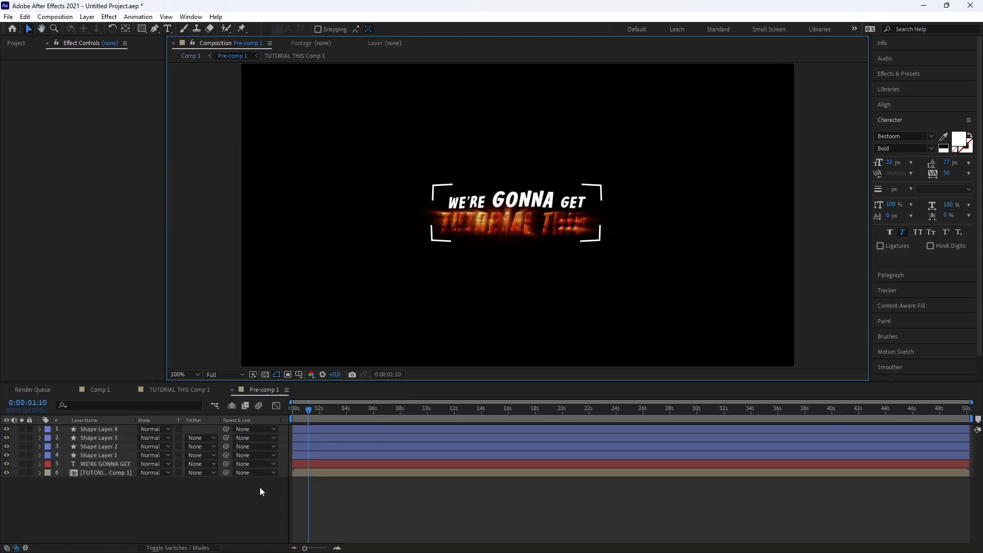
double_click(325, 472)
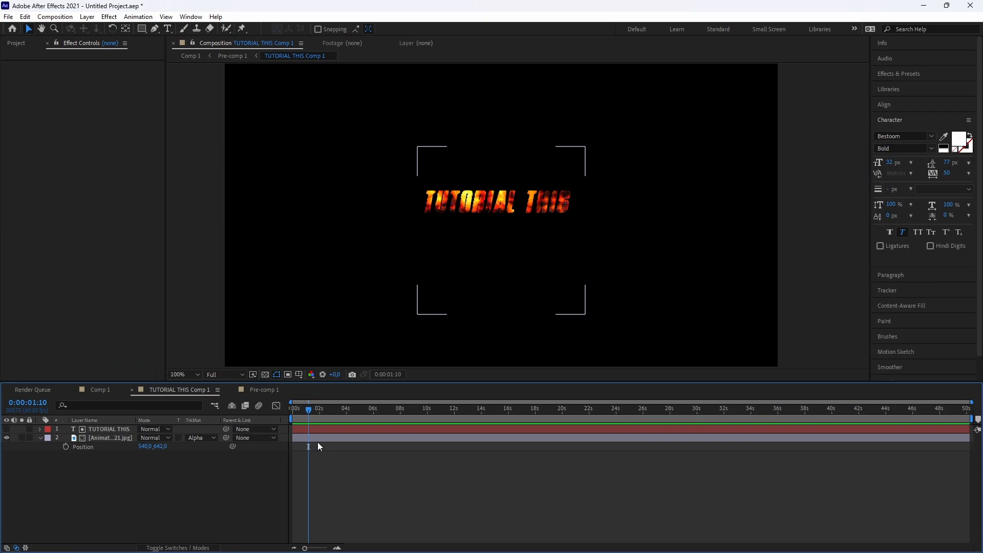
Enlarge the fire texture layer, move it to position 540, 702, and return to Comp 1
click(319, 440)
key(p)
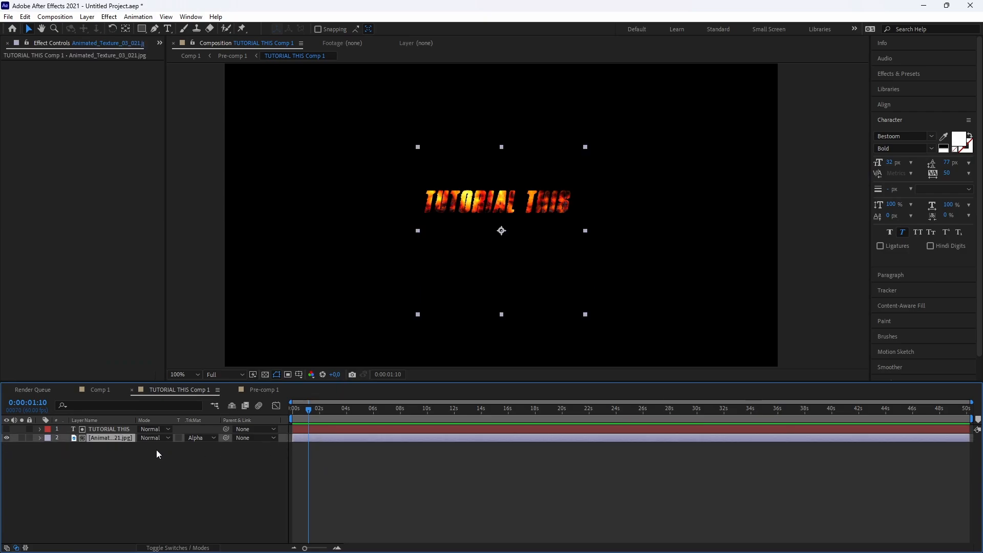
key(p)
mouse_move(160, 446)
mouse_down()
mouse_move(187, 446)
mouse_move(156, 447)
mouse_move(173, 446)
mouse_up()
click(119, 440)
key(s)
click(125, 440)
key(p)
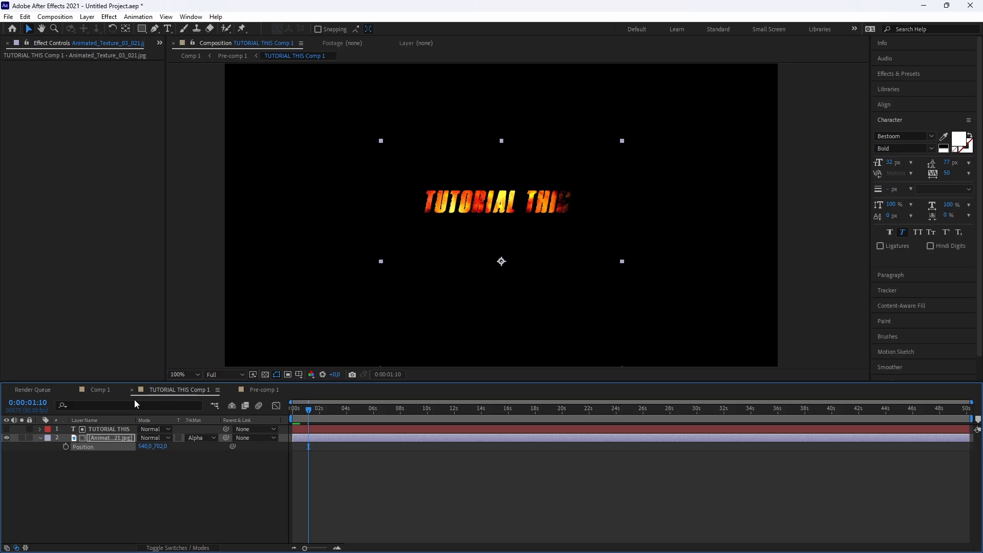
click(105, 392)
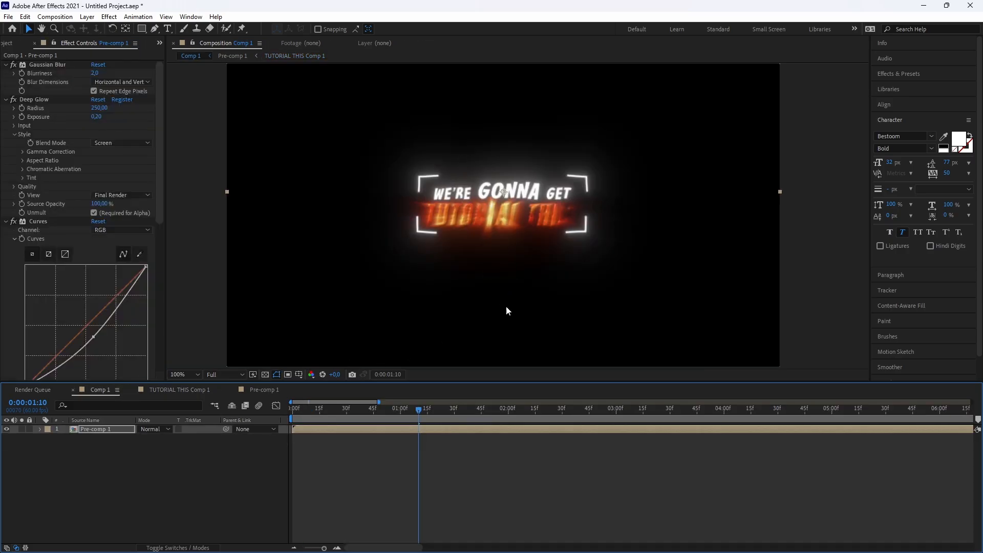
click(460, 513)
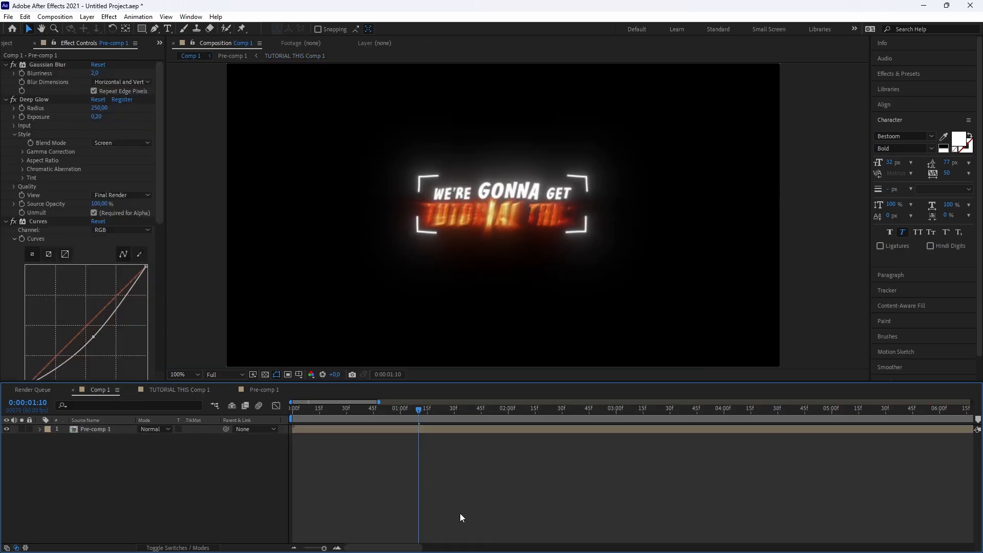